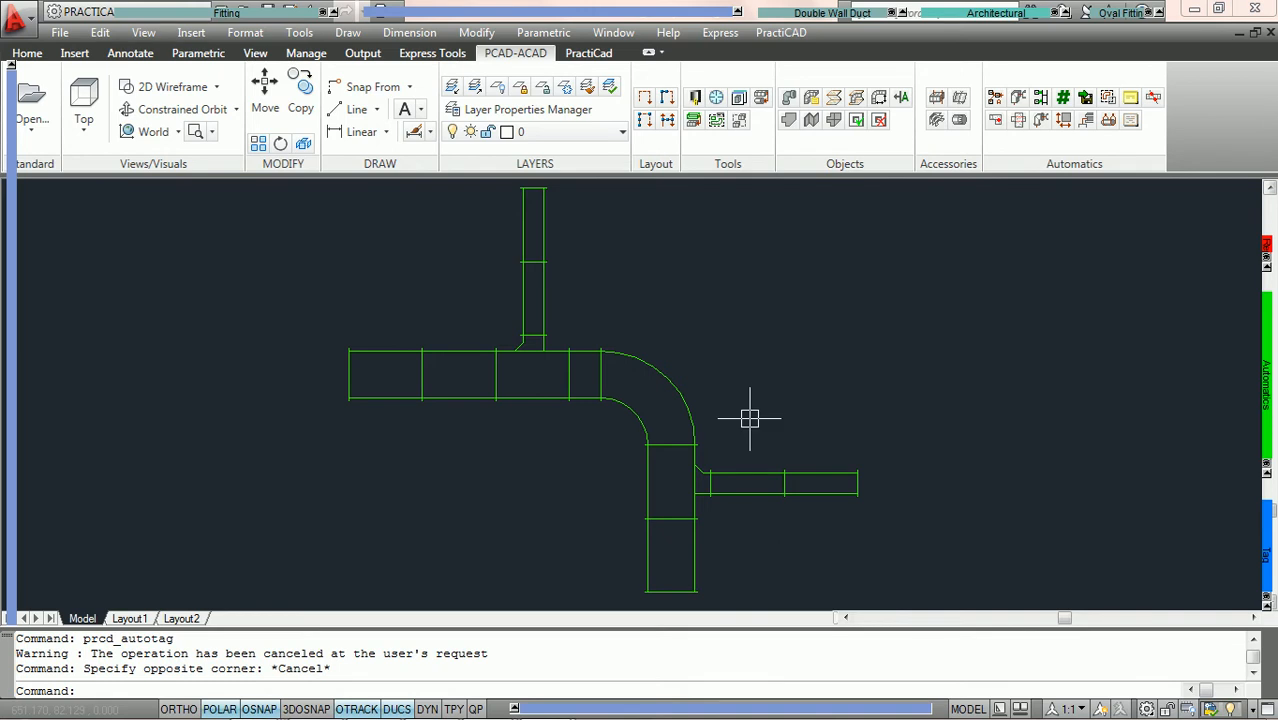
- Start automatic tagging and choose the custom PractiCAD tag Length Tag Rect Duct
left_click(1132, 99)
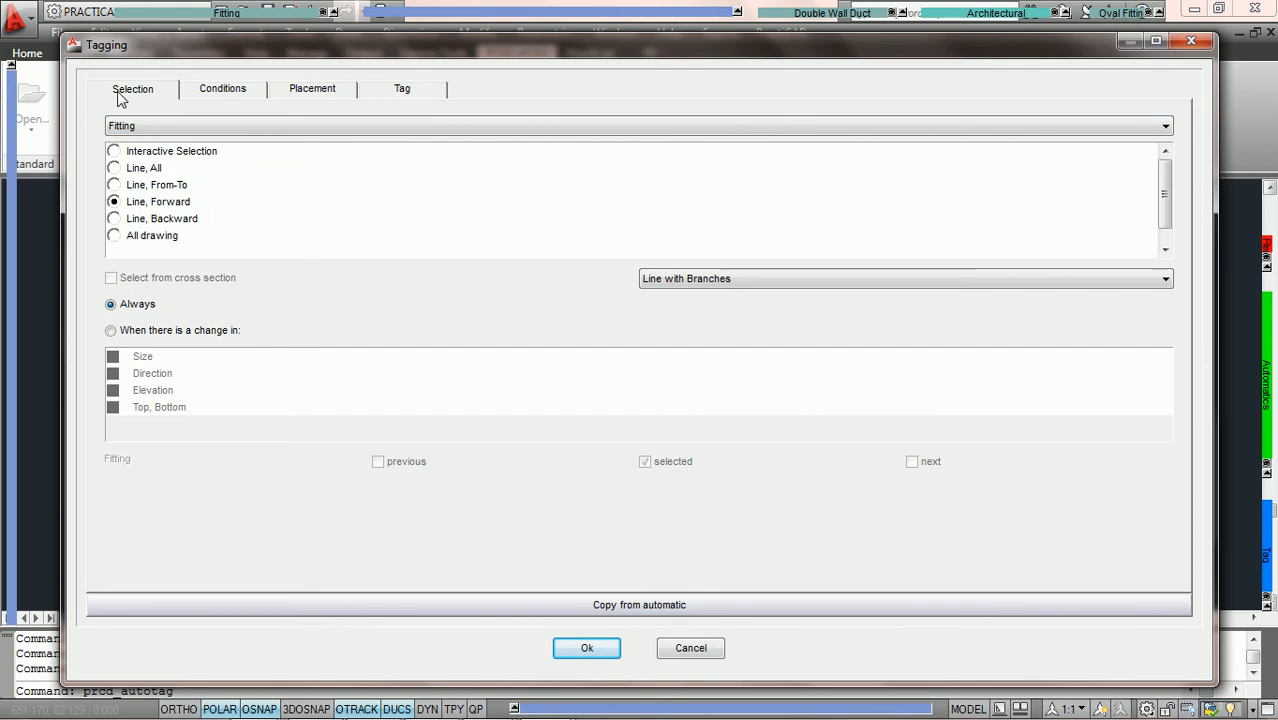
left_click(409, 97)
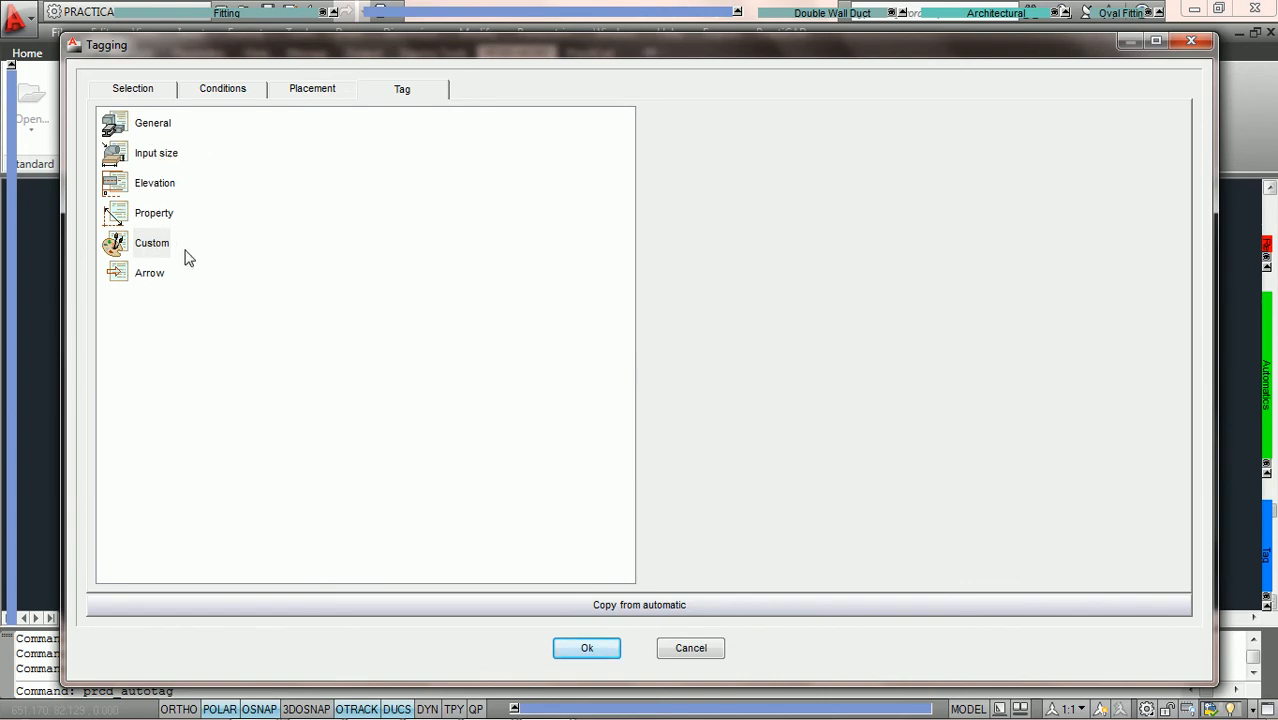
double_click(150, 246)
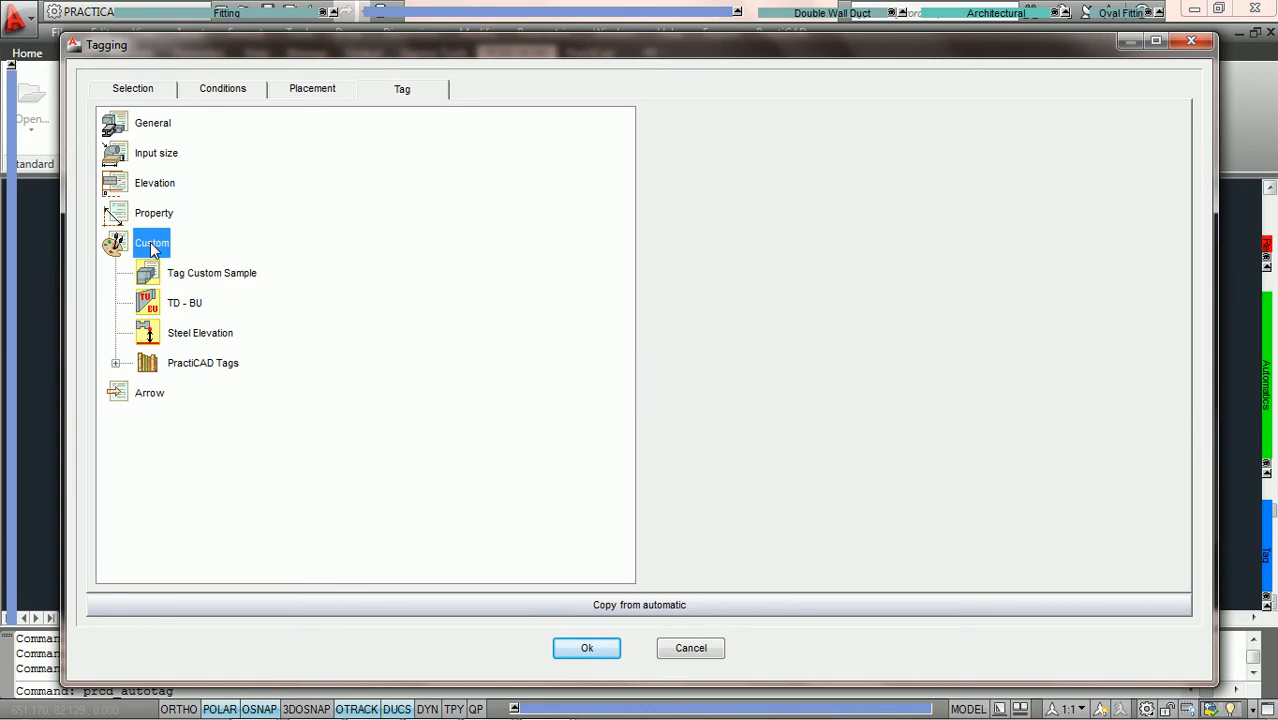
left_click(115, 364)
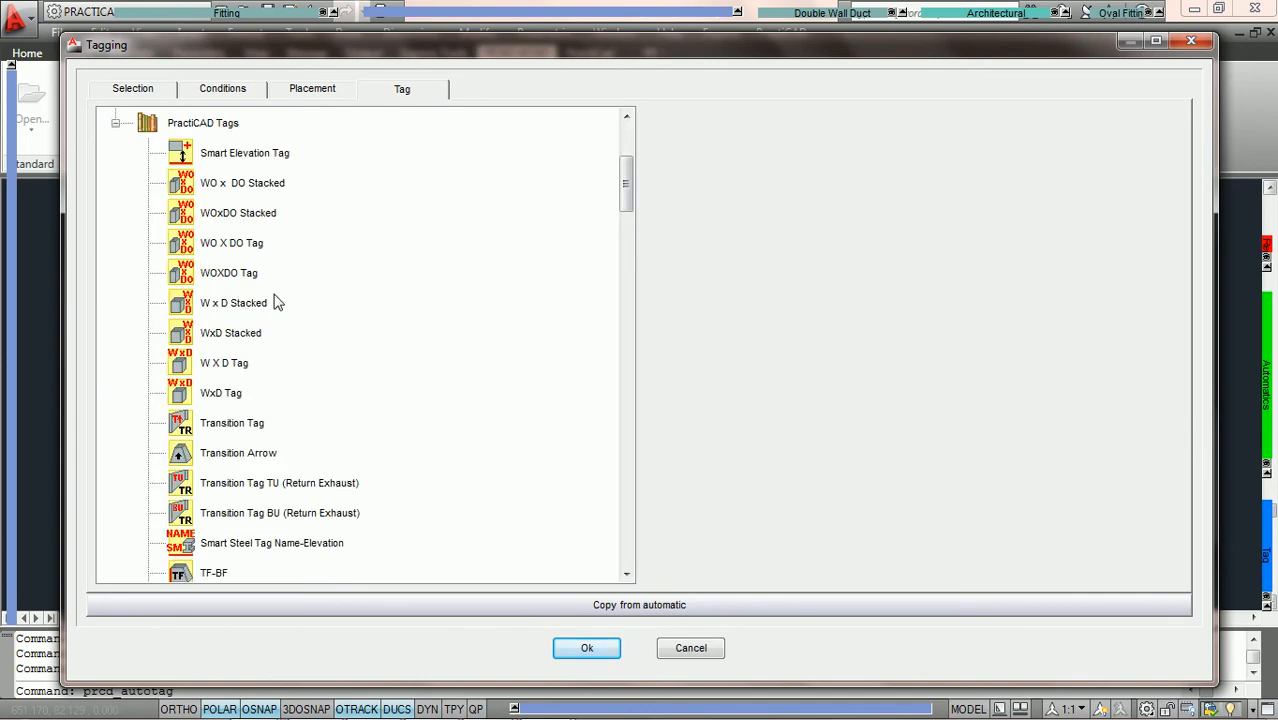
scroll(277, 303, "down", 2)
scroll(285, 305, "down", 2)
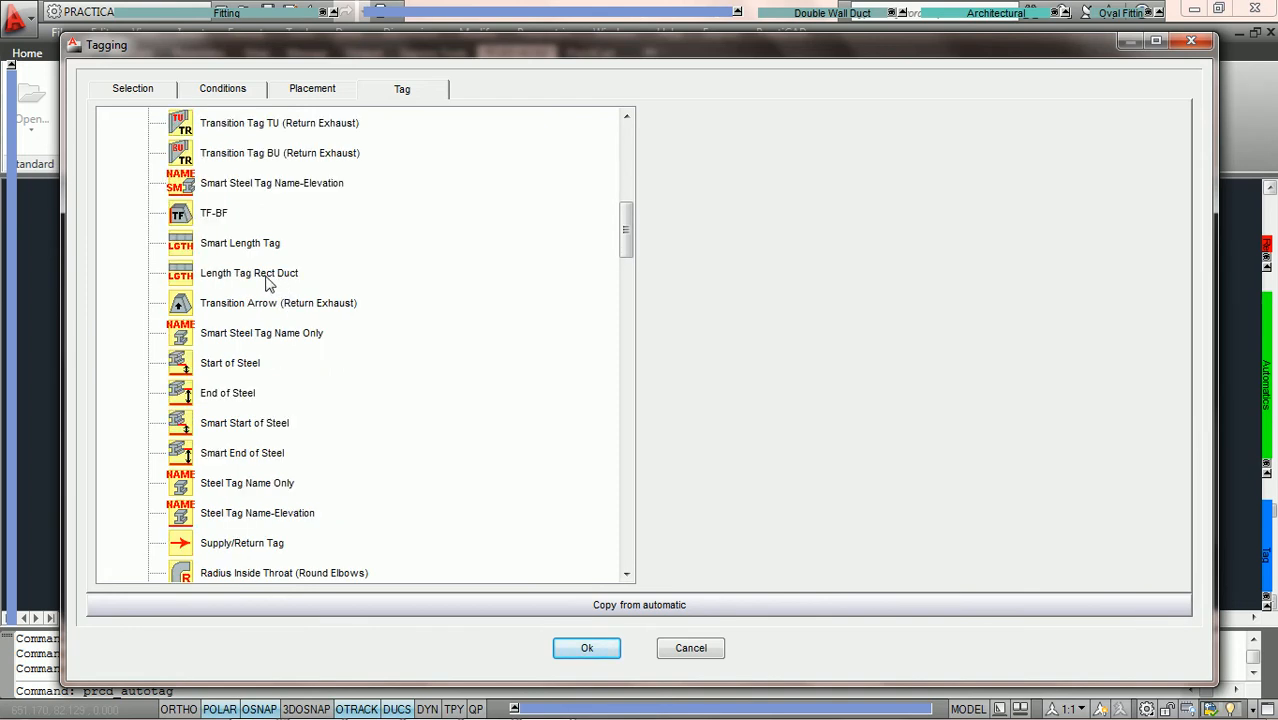
left_click(246, 280)
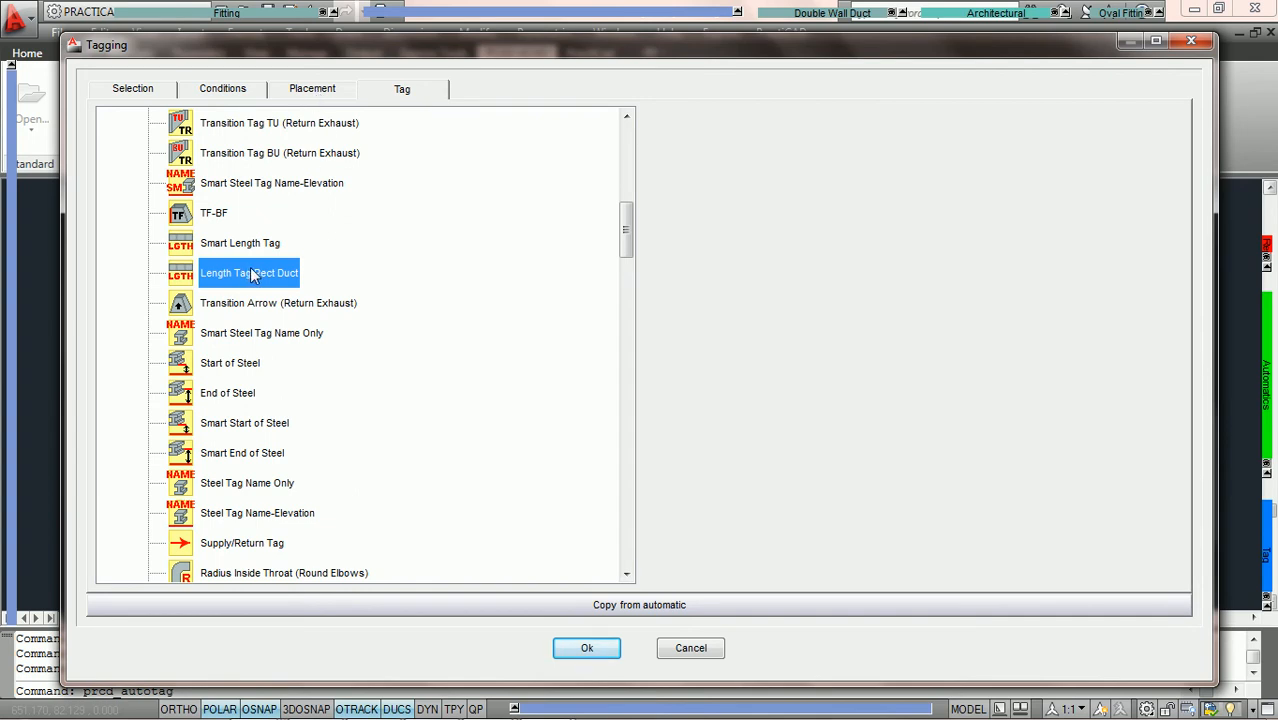
- Review the tagging setup's placement, tag, selection and condition settings, including the fittings available for preview
left_click(305, 88)
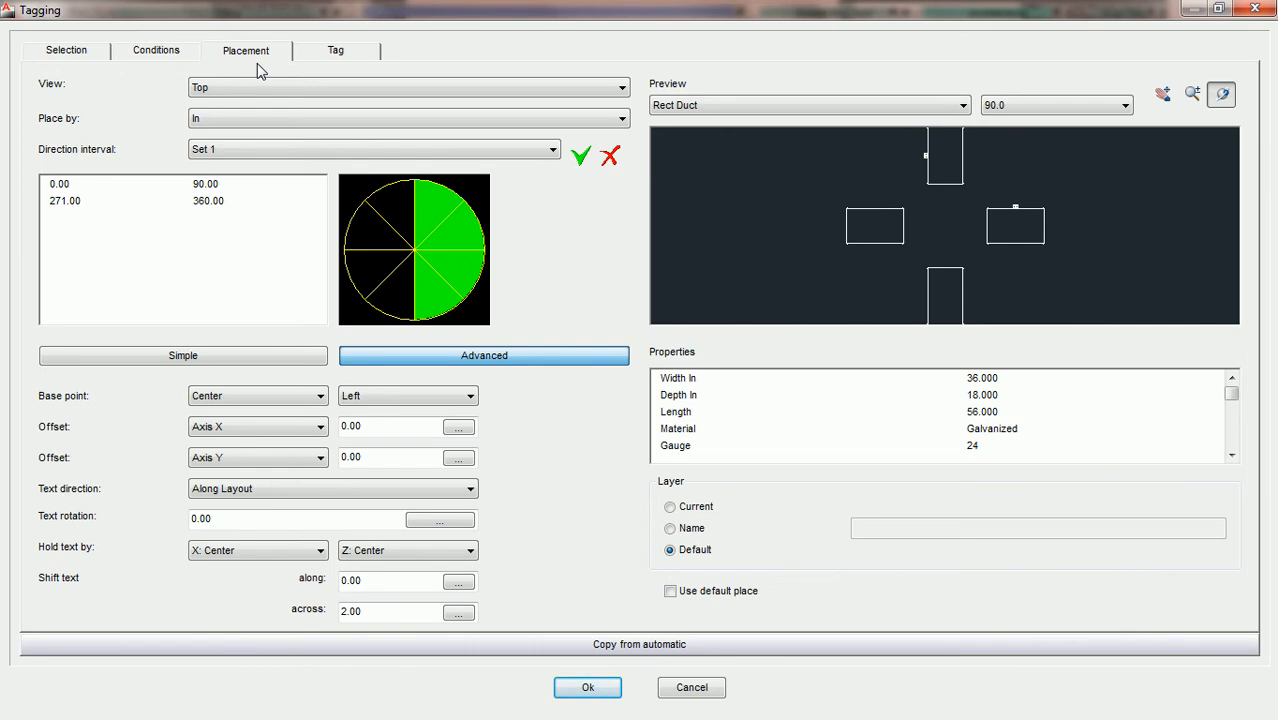
left_click(336, 54)
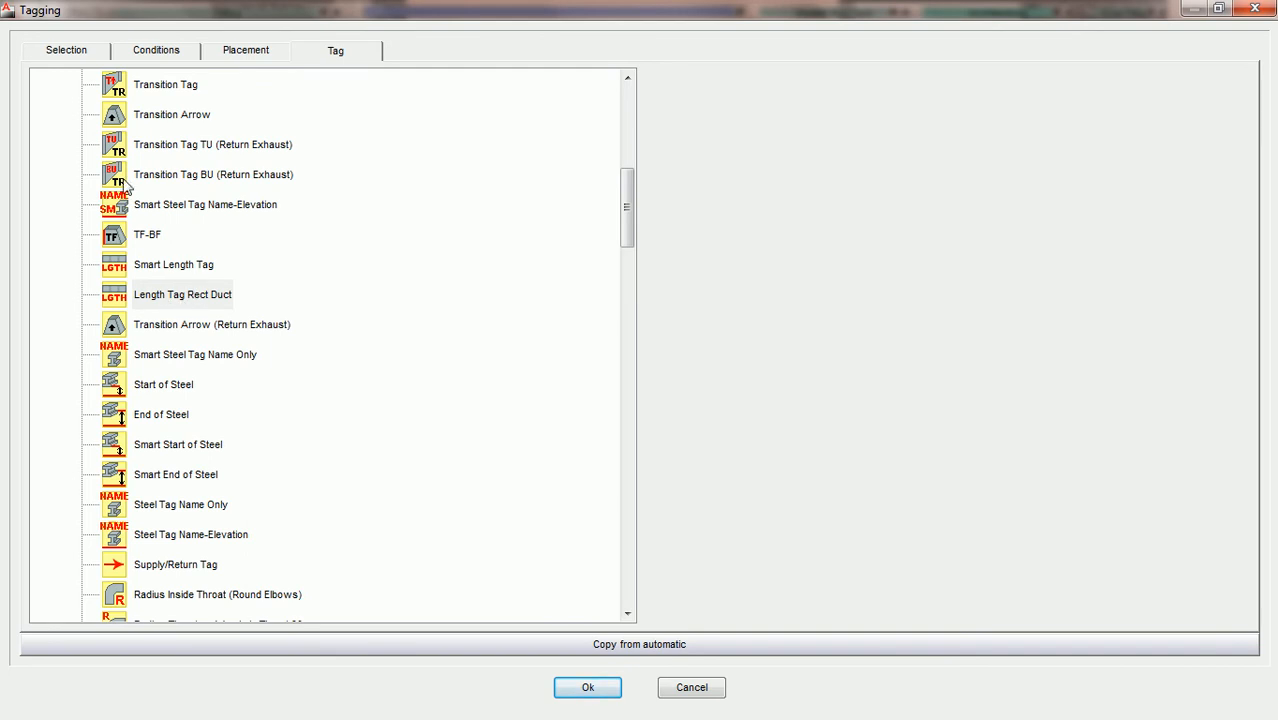
left_click(66, 50)
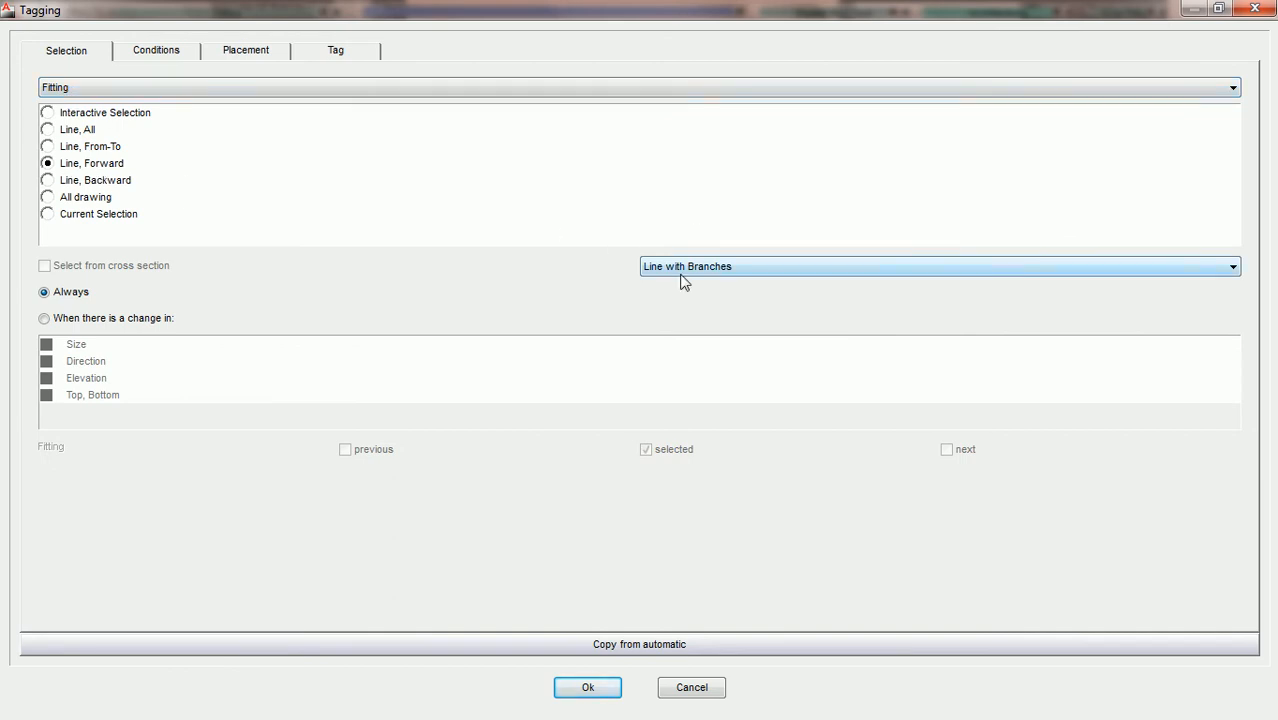
left_click(155, 50)
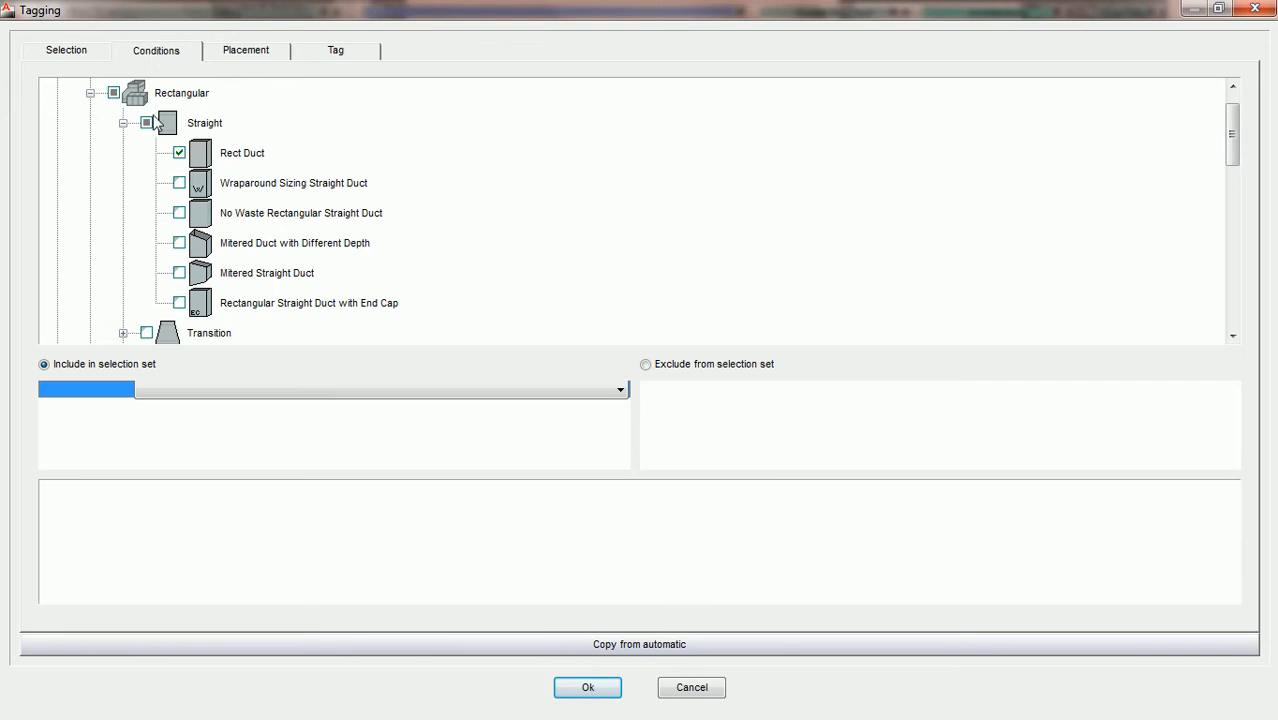
left_click(90, 94)
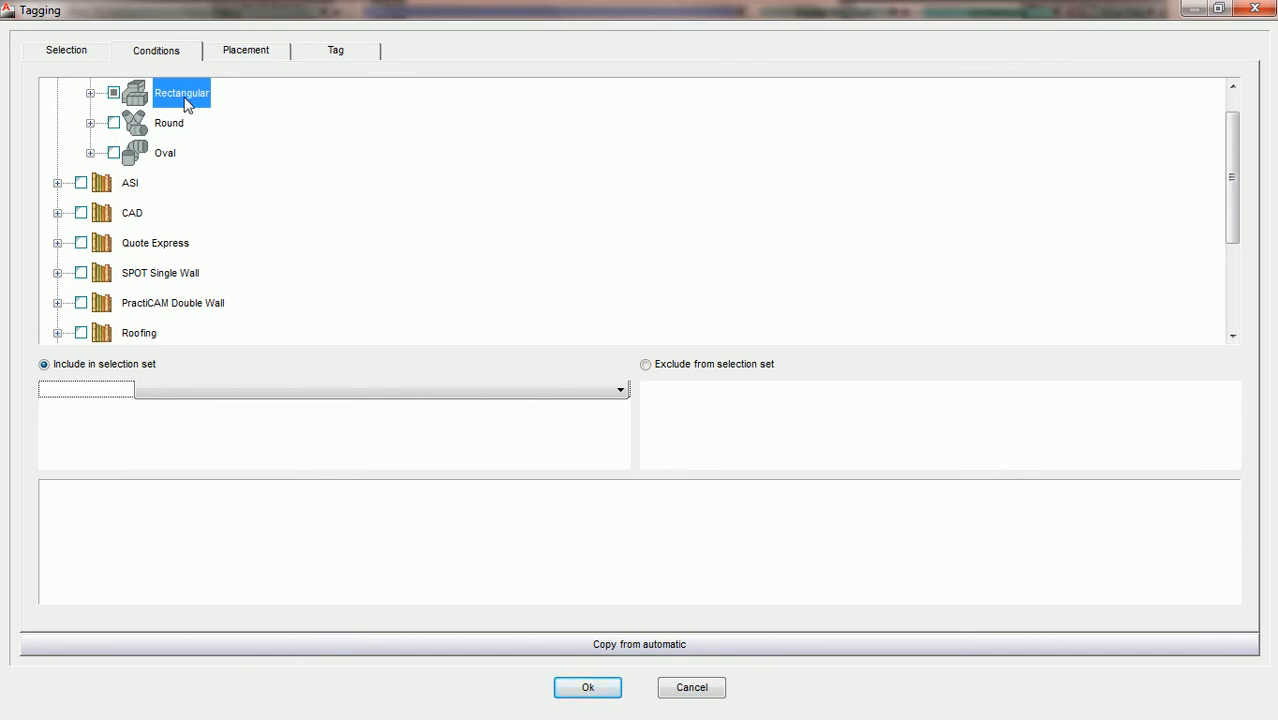
left_click(257, 57)
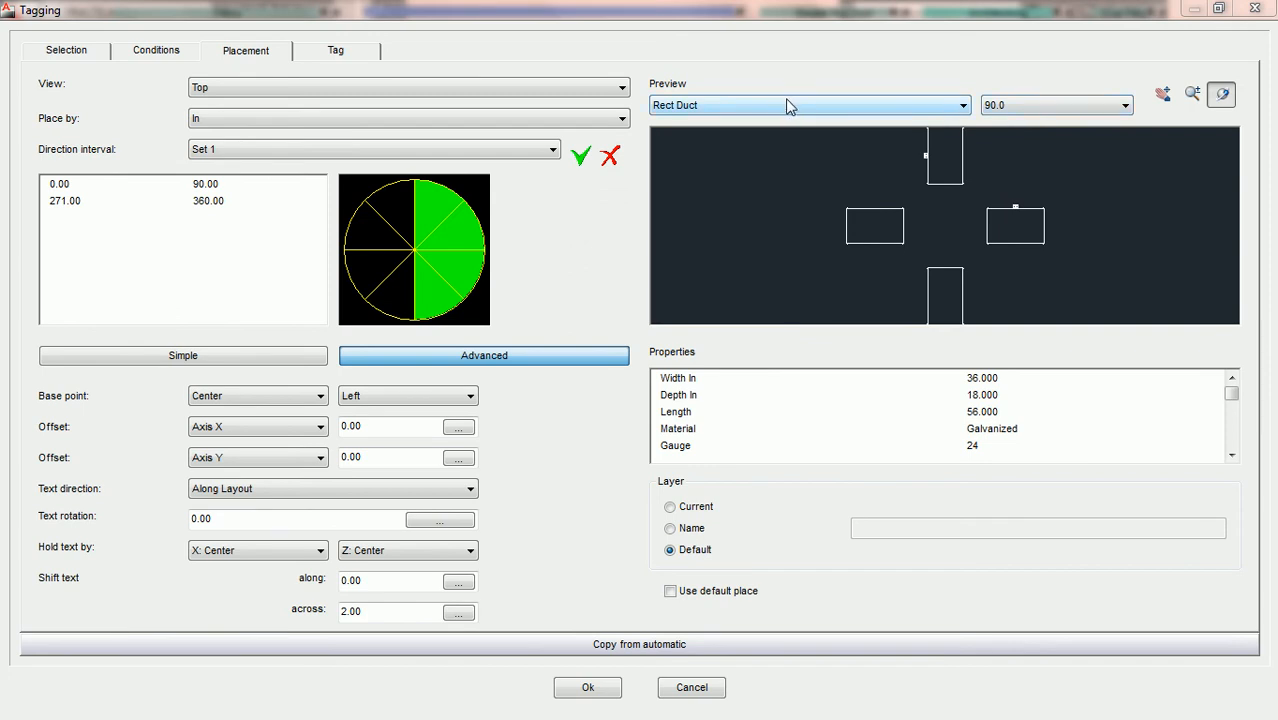
left_click(952, 107)
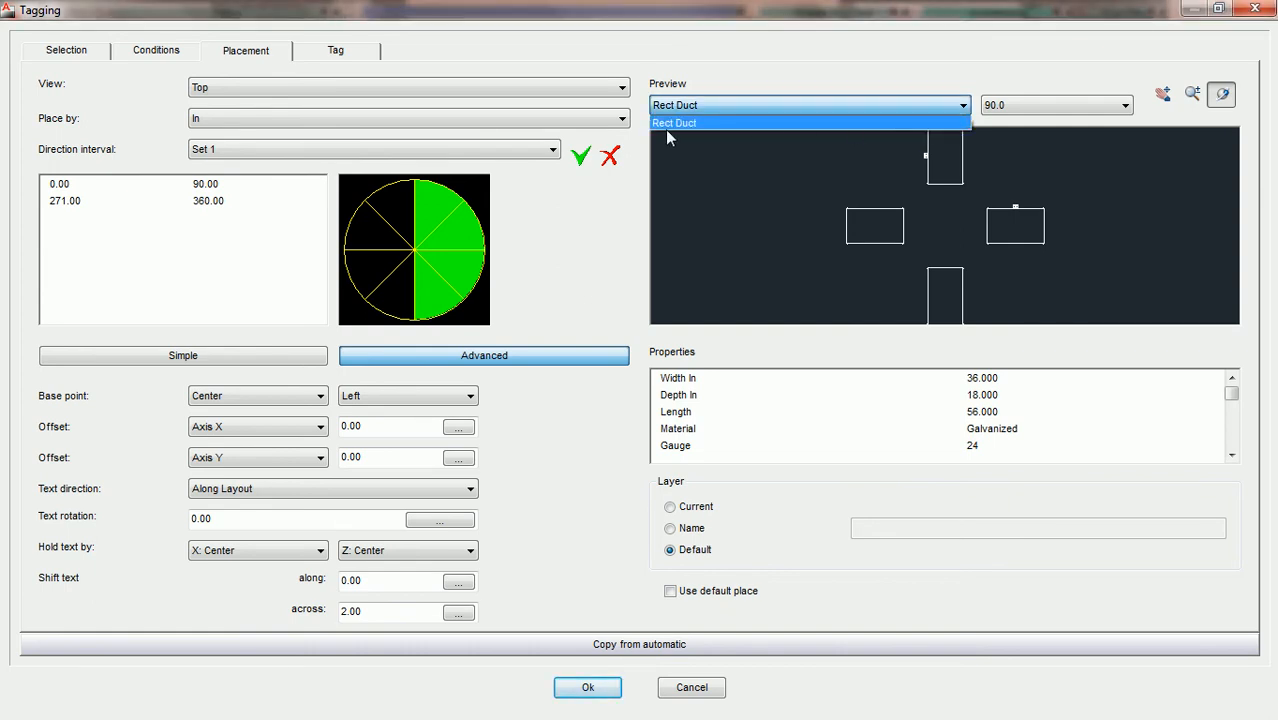
left_click(759, 106)
left_click(819, 104)
left_click(884, 116)
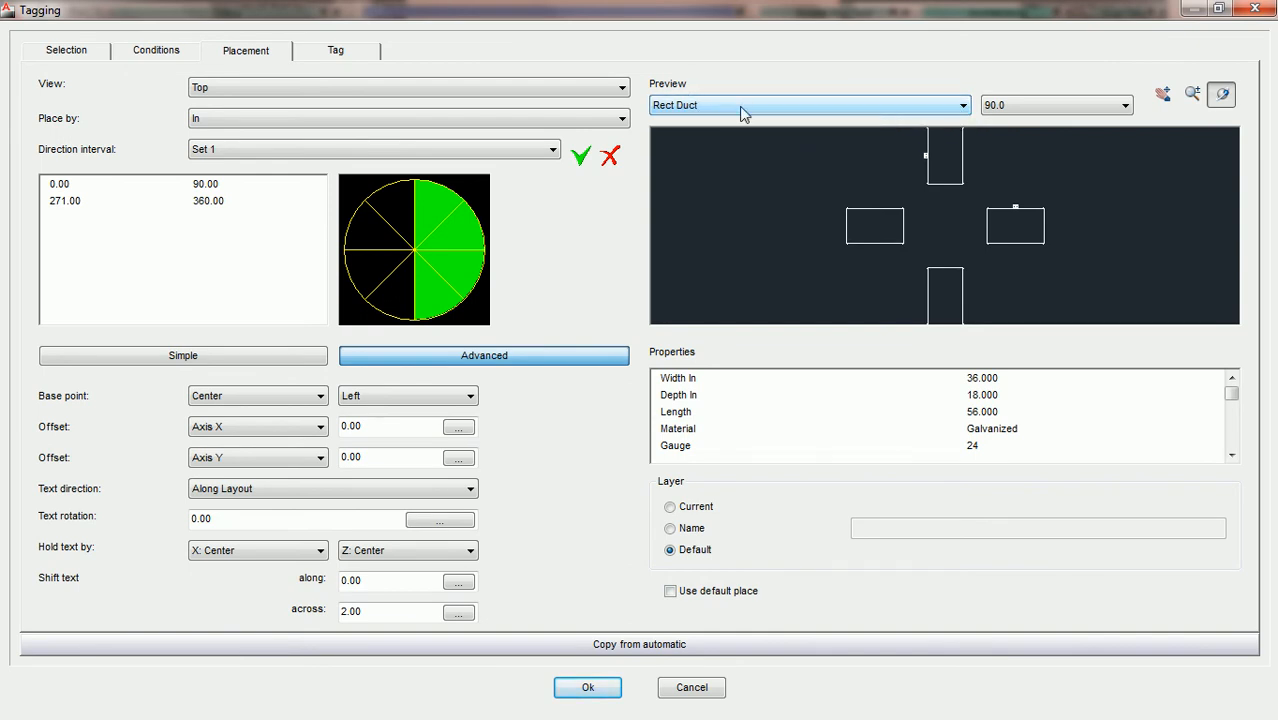
- Add No Waste Rectangular Straight Duct to the rectangular straight fittings included in the tagging conditions
left_click(157, 52)
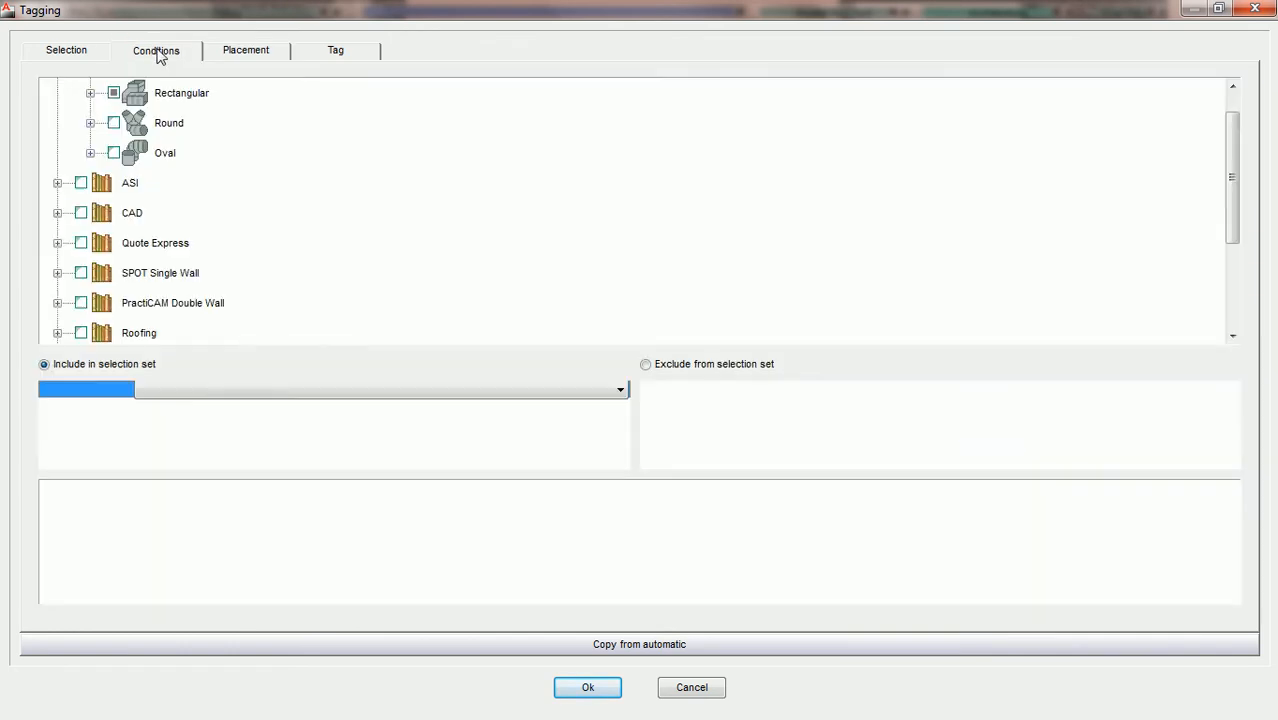
left_click(109, 119)
left_click(90, 93)
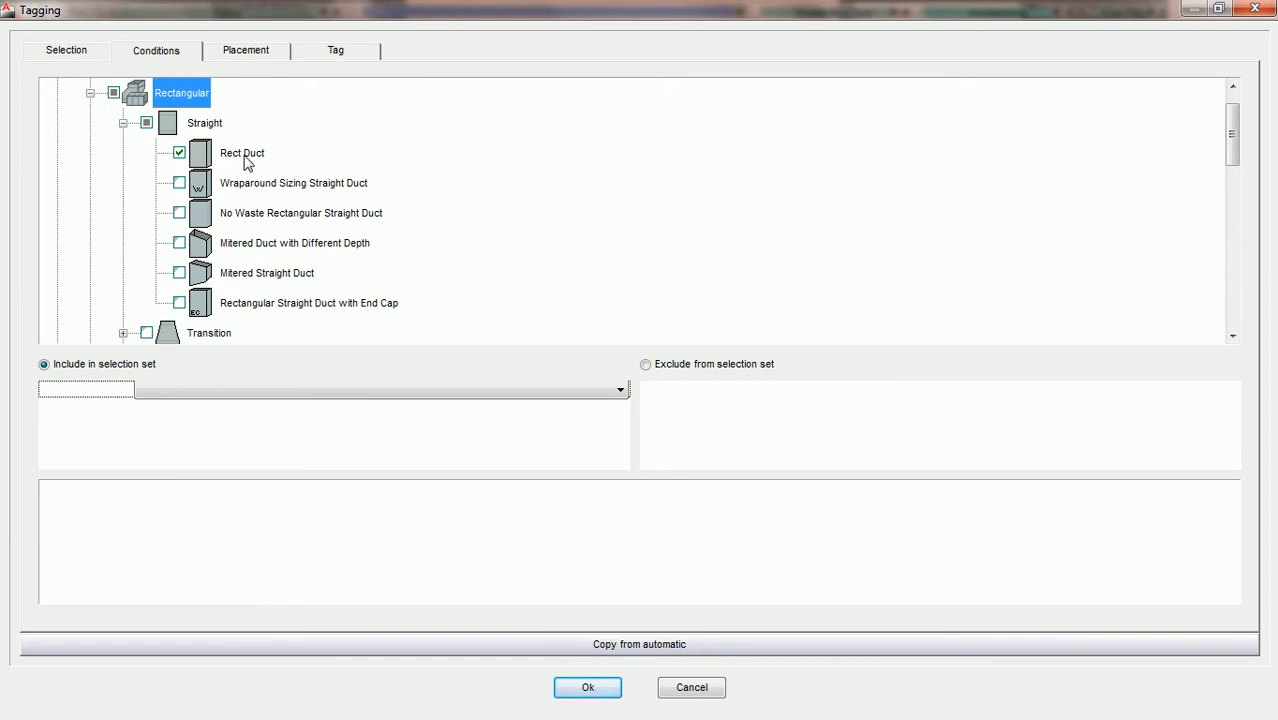
left_click(179, 213)
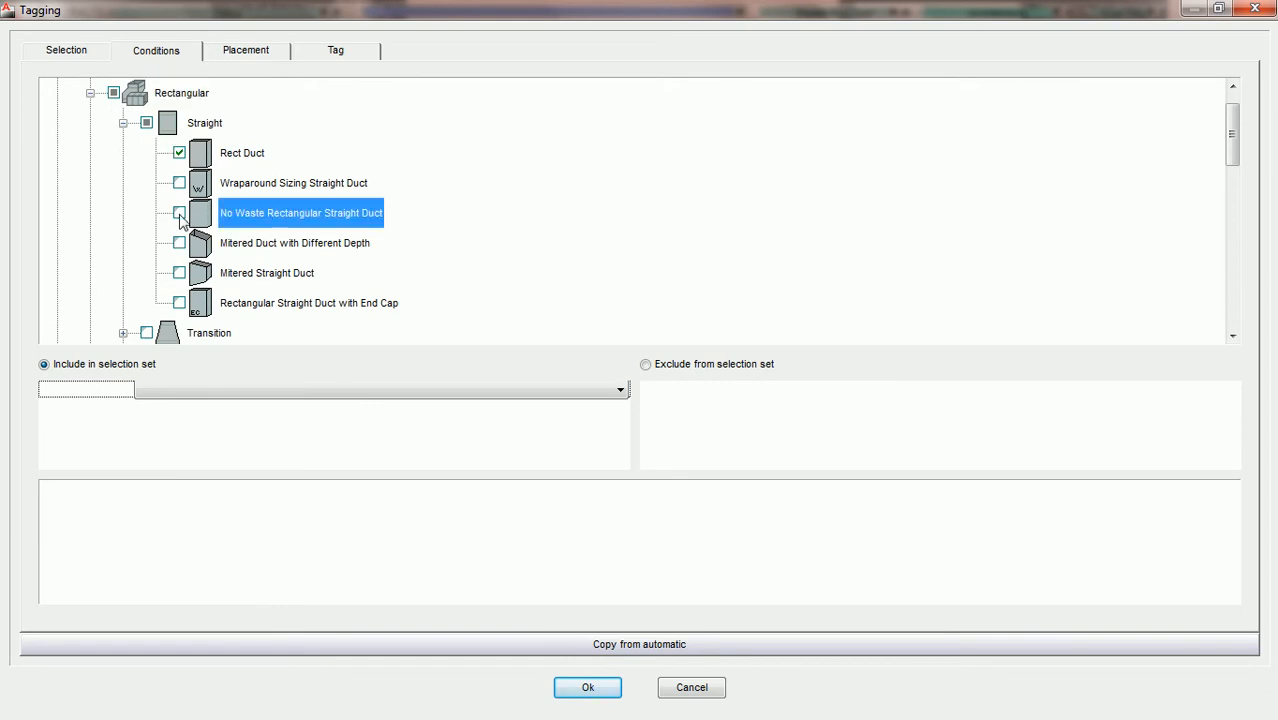
- Preview the tag placement on No Waste Rectangular Straight Duct and switch the preview back to Rect Duct
left_click(244, 56)
left_click(945, 105)
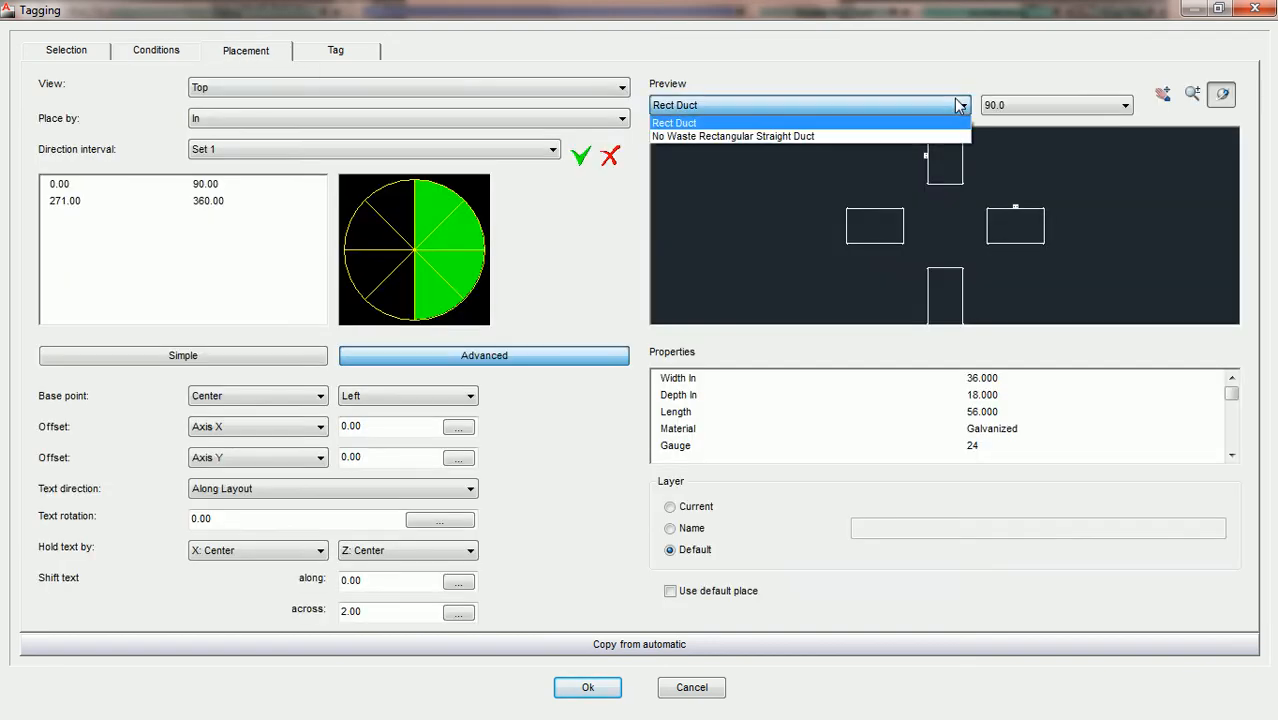
left_click(901, 138)
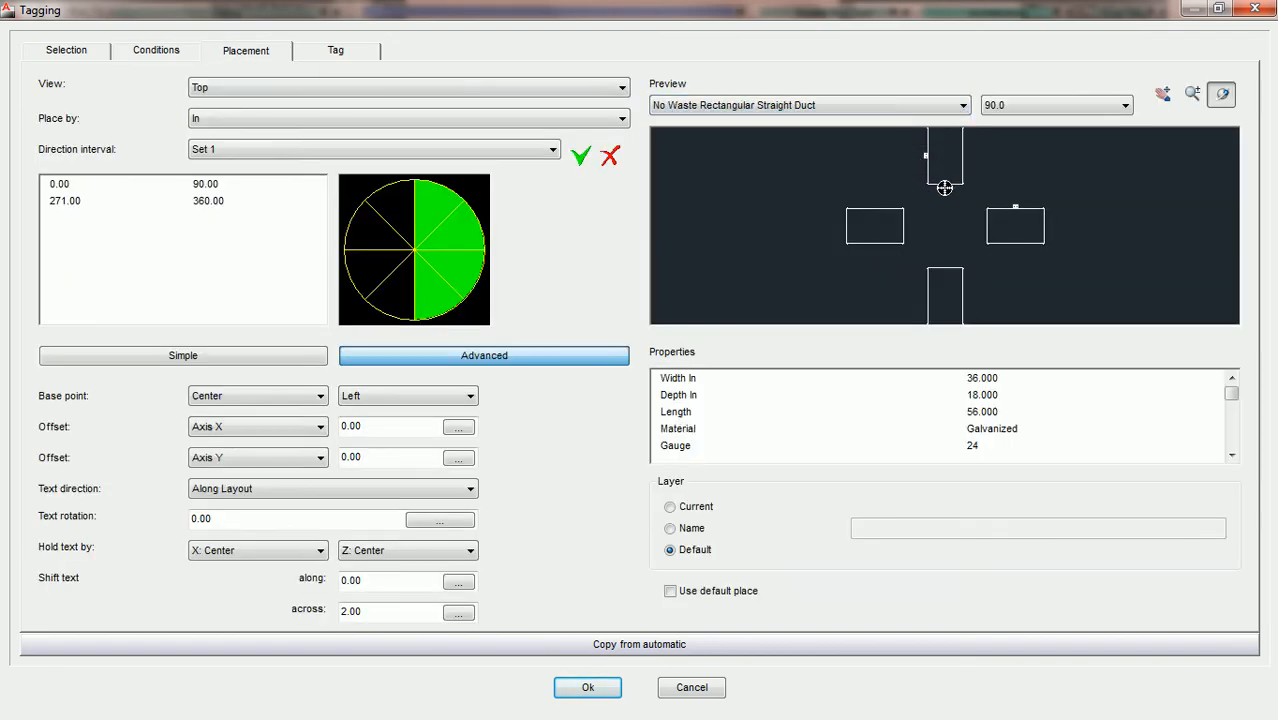
left_click(930, 108)
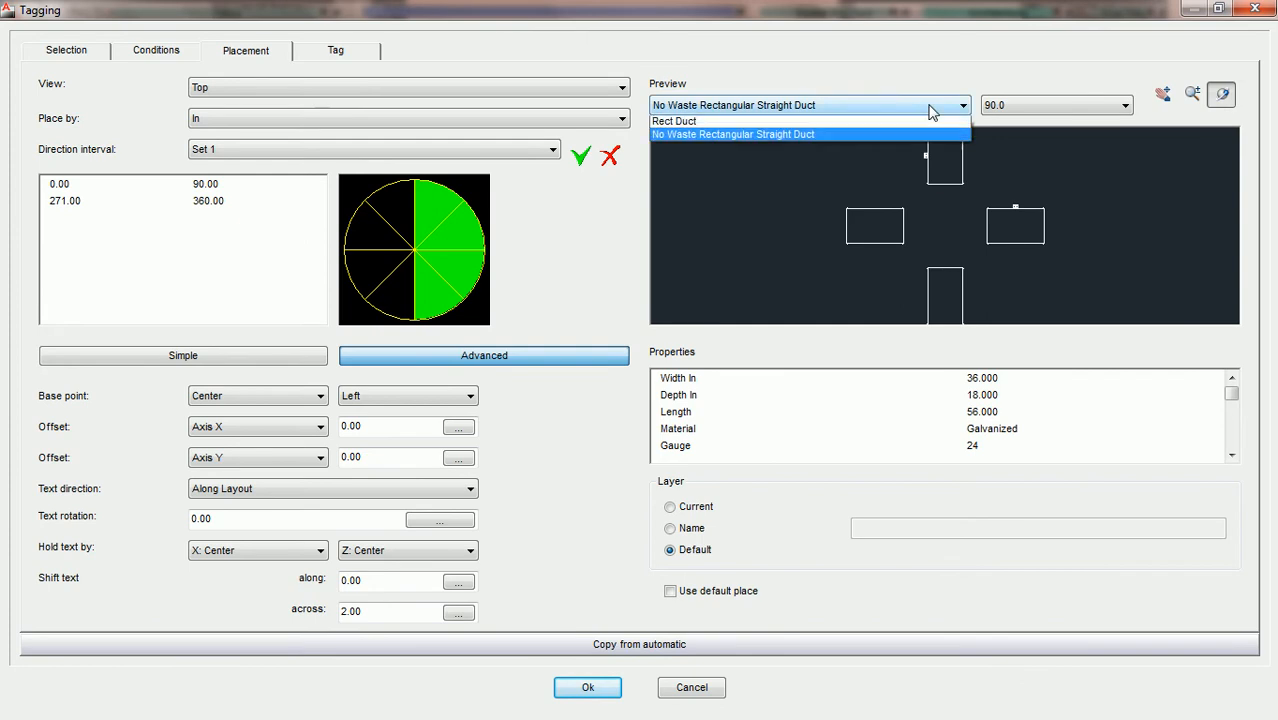
left_click(822, 124)
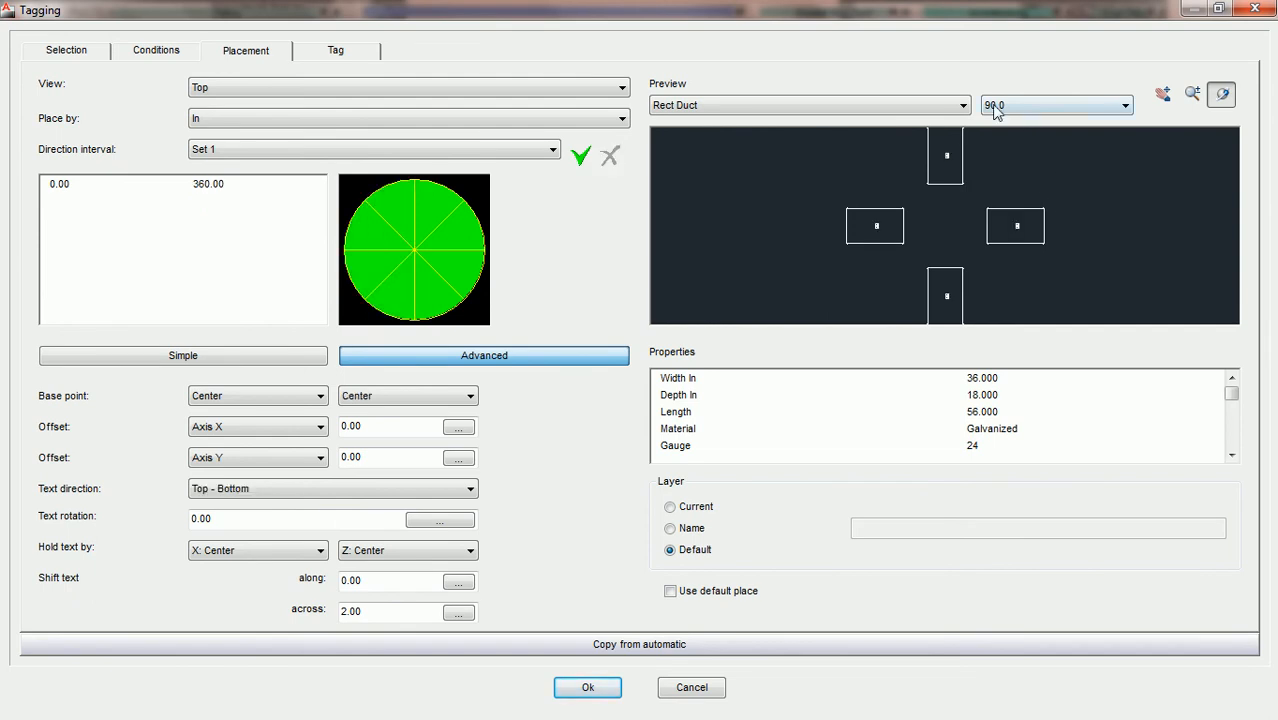
left_click(930, 108)
left_click(930, 108)
- Set the placement preview's angle increment to 45.0 degrees
left_click(1108, 108)
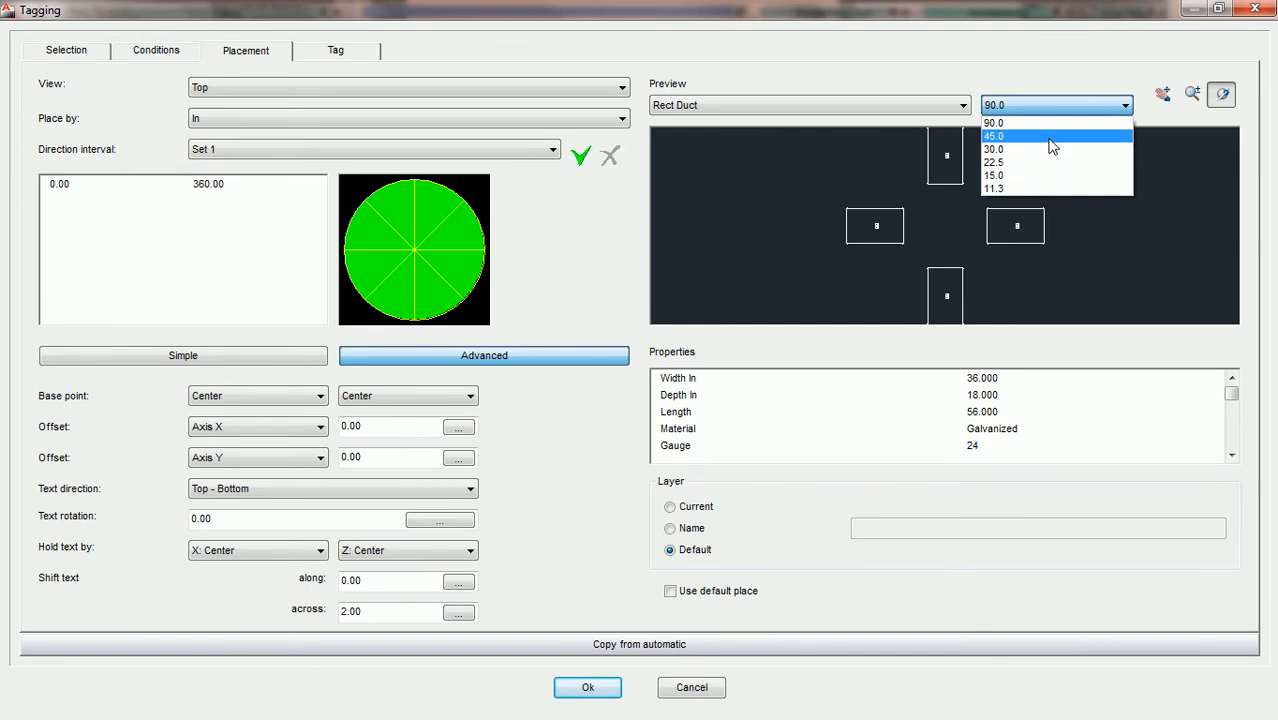
left_click(1049, 138)
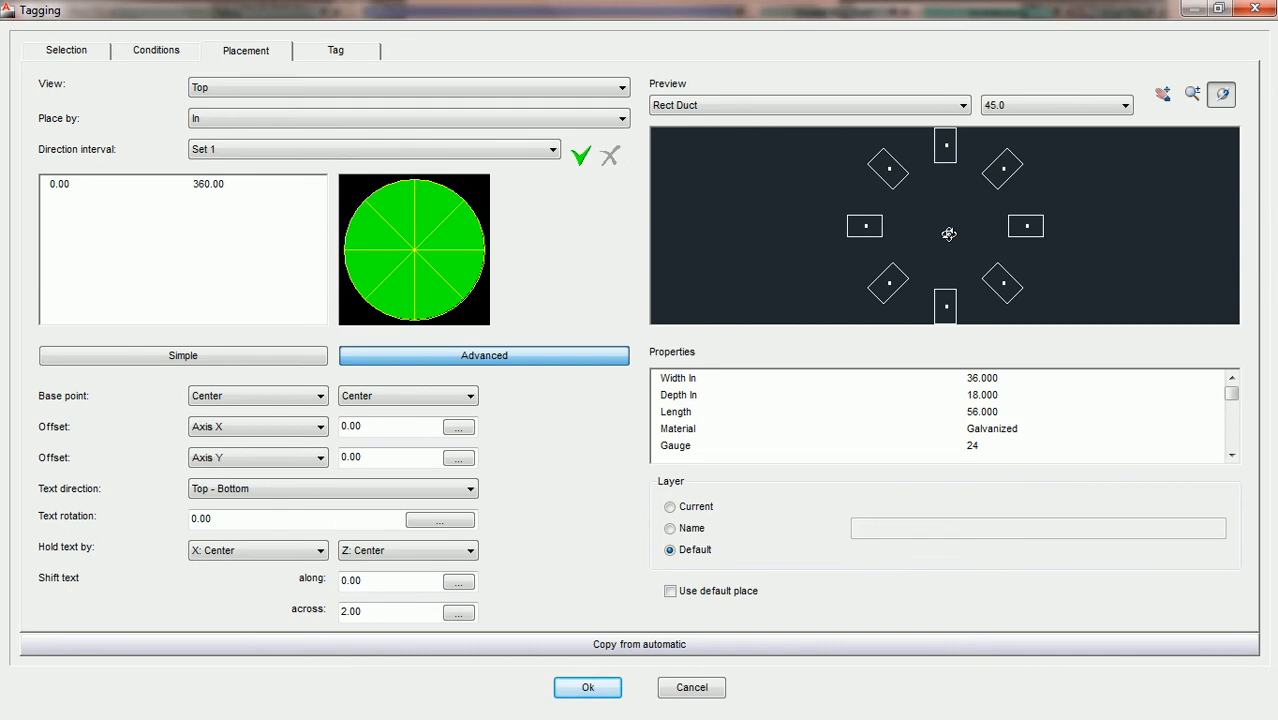
left_click(1005, 108)
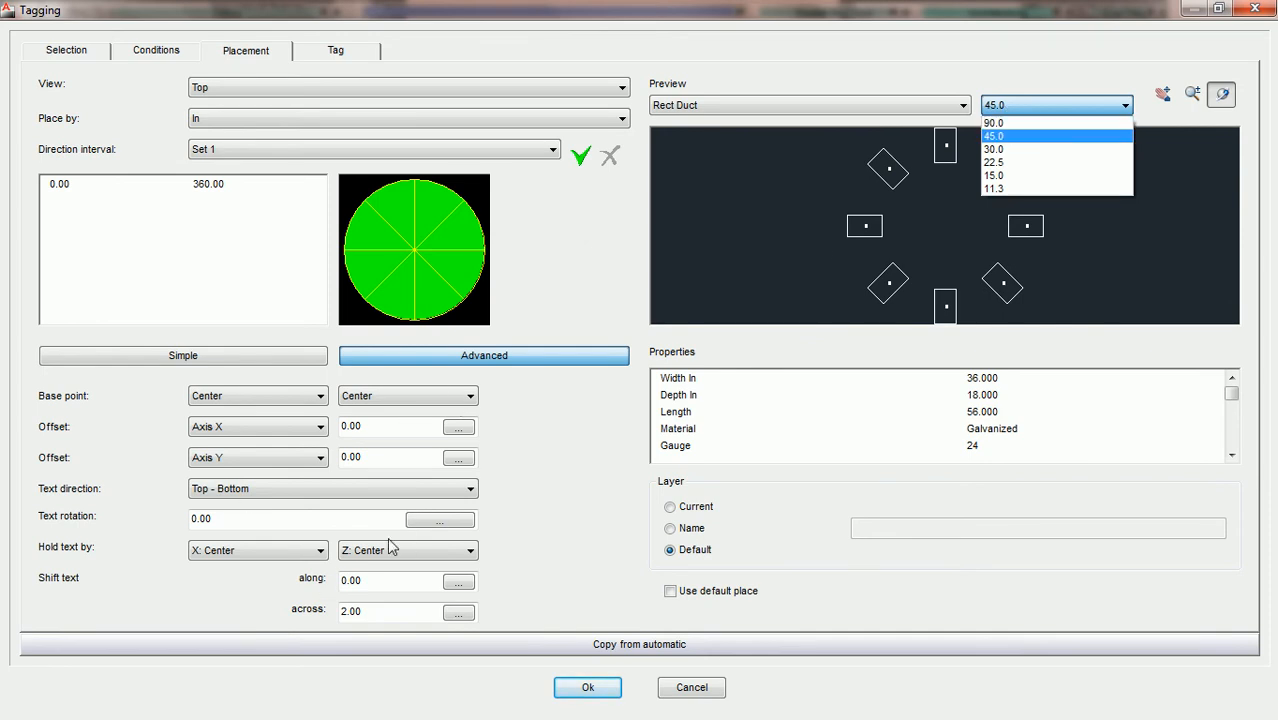
left_click(995, 137)
left_click(1016, 111)
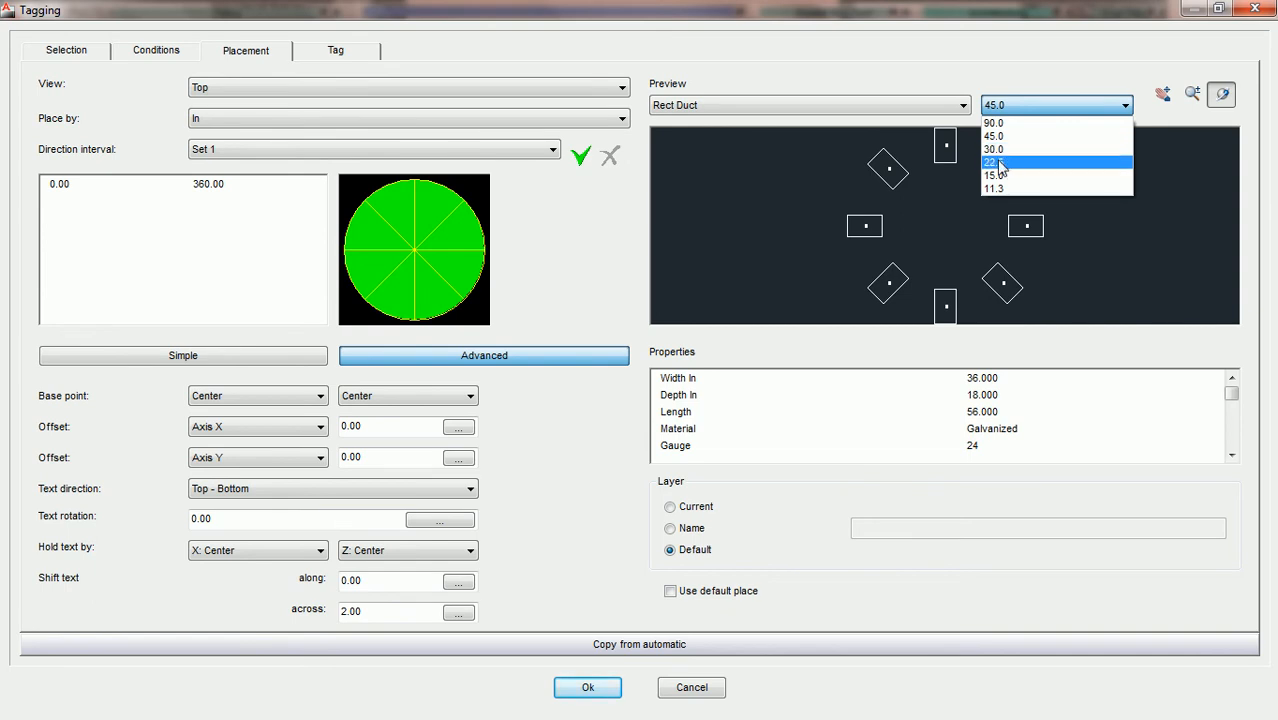
left_click(1002, 136)
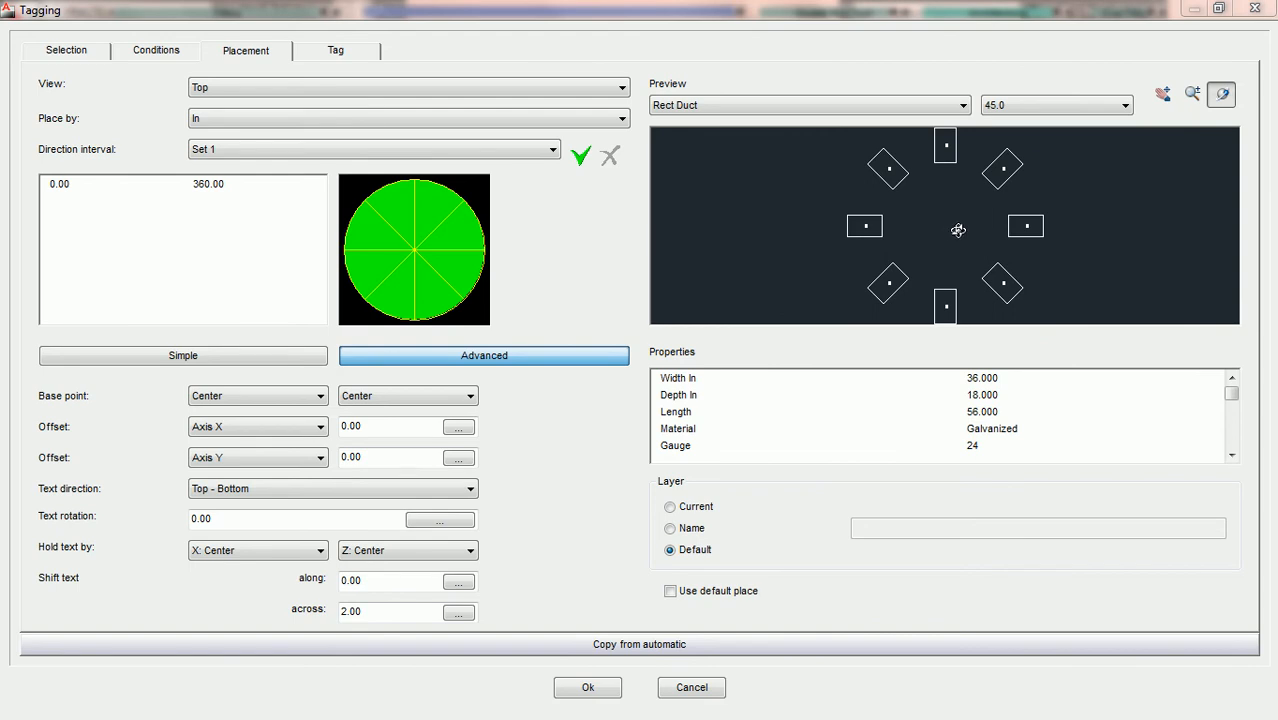
- Zoom and pan the placement preview to examine the length tag on a single duct
left_click(1194, 96)
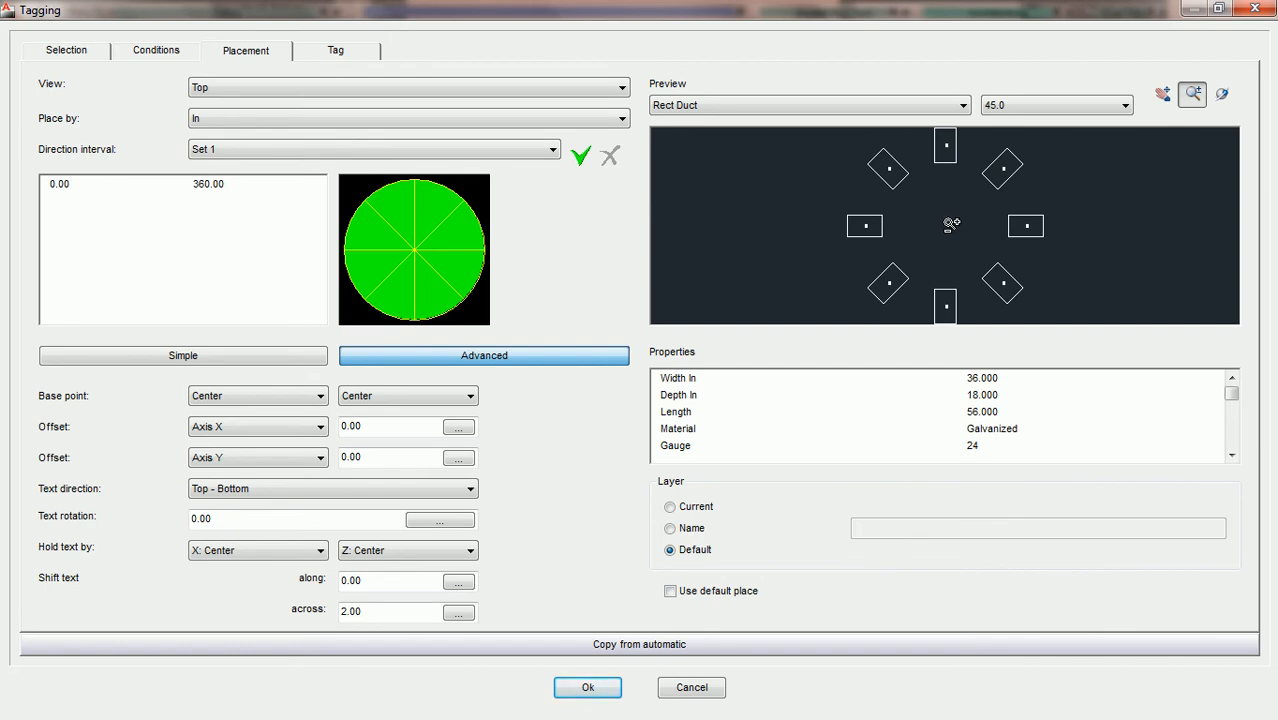
scroll(951, 225, "down", 3)
middle_click_drag(951, 225, 948, 229)
left_click_drag(948, 229, 918, 231)
scroll(918, 231, "up", 3)
scroll(1013, 243, "up", 5)
left_click_drag(1019, 228, 878, 148)
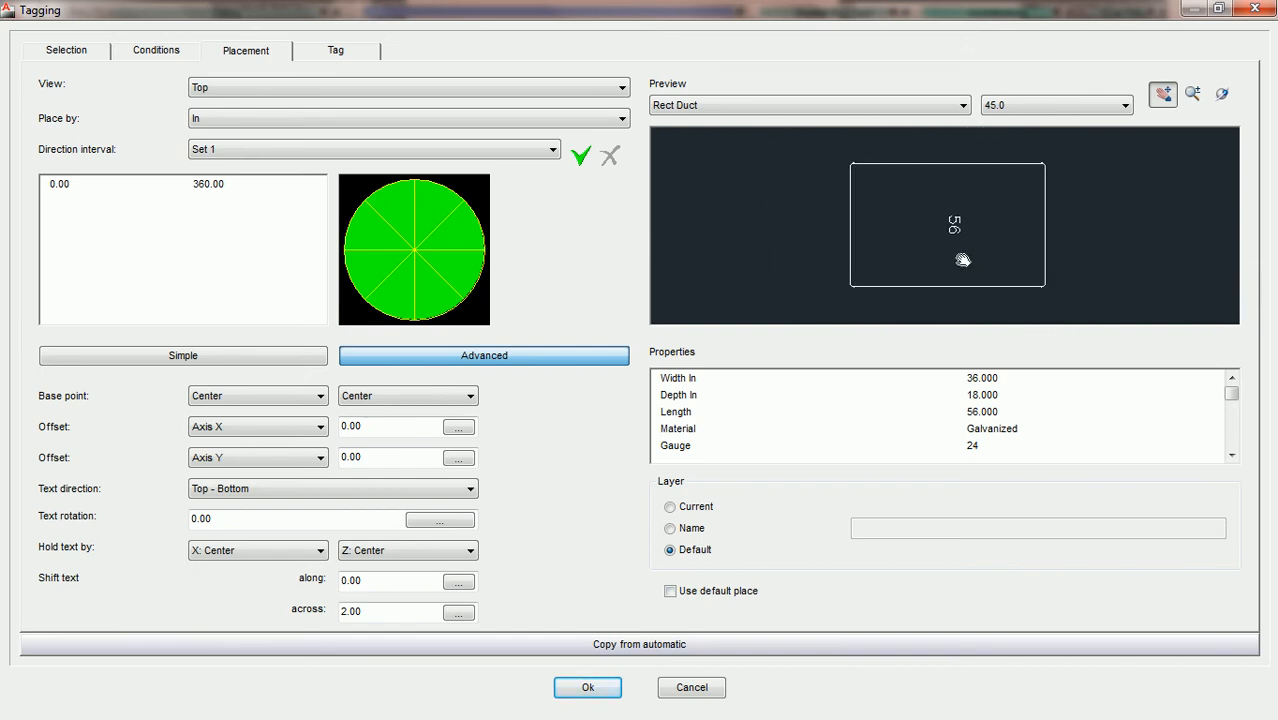
left_click_drag(964, 274, 960, 269)
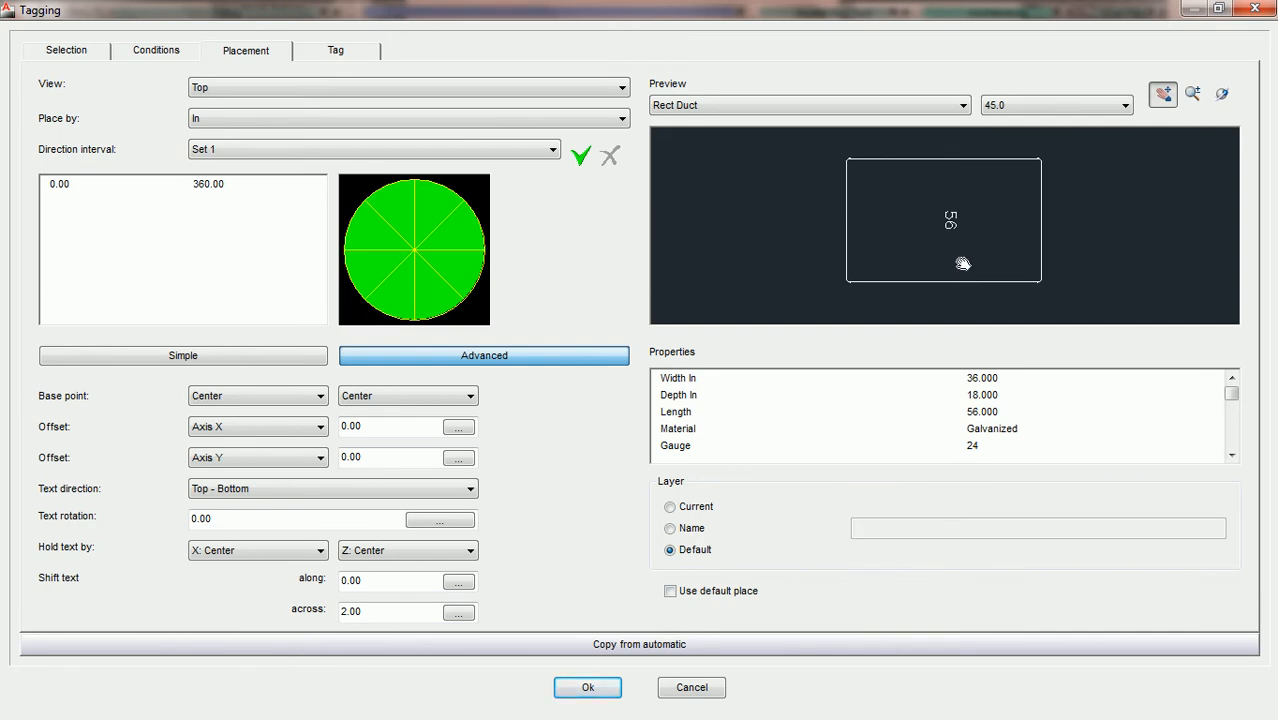
- Orbit the placement preview in 3D and inspect the tagged ducts at close and wide range
left_click(1220, 96)
left_click_drag(931, 283, 965, 240)
mouse_move(1003, 227)
middle_mouse_down()
mouse_move(944, 226)
mouse_move(1005, 230)
mouse_move(988, 229)
middle_mouse_up()
scroll(953, 251, "up", 7)
scroll(953, 251, "down", 6)
scroll(953, 251, "down", 4)
scroll(953, 251, "up", 3)
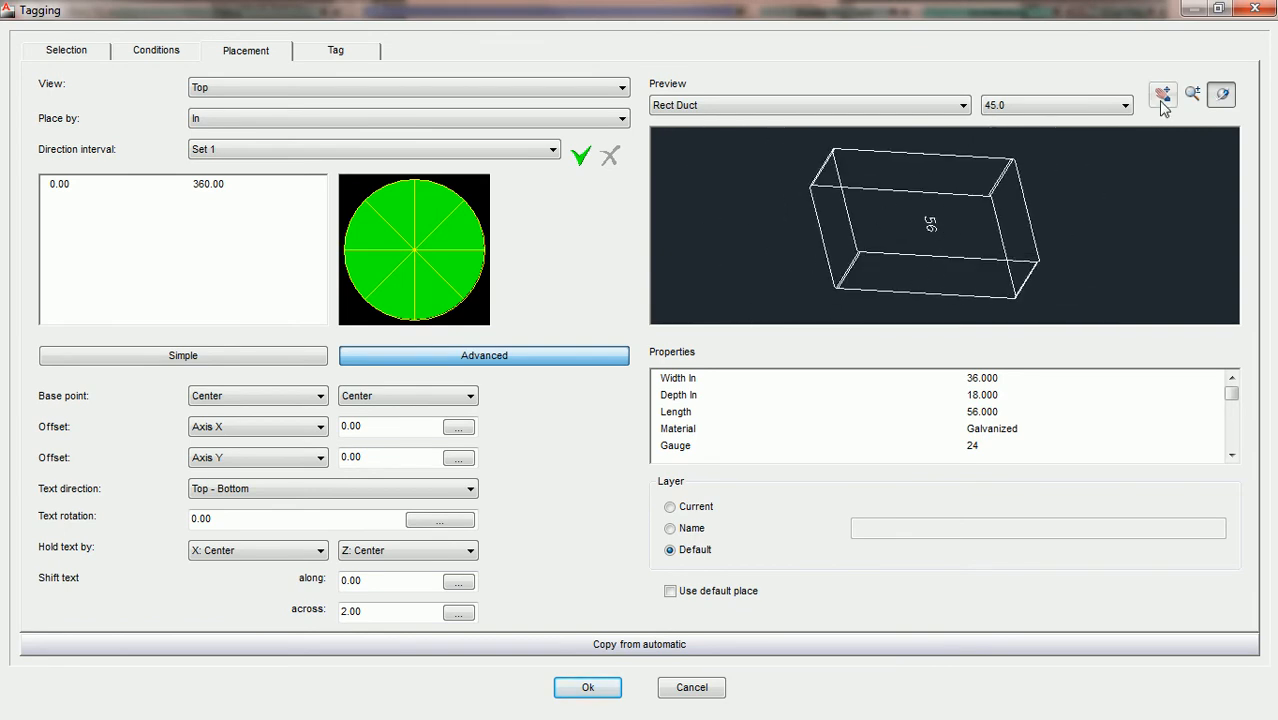
scroll(886, 238, "down", 3)
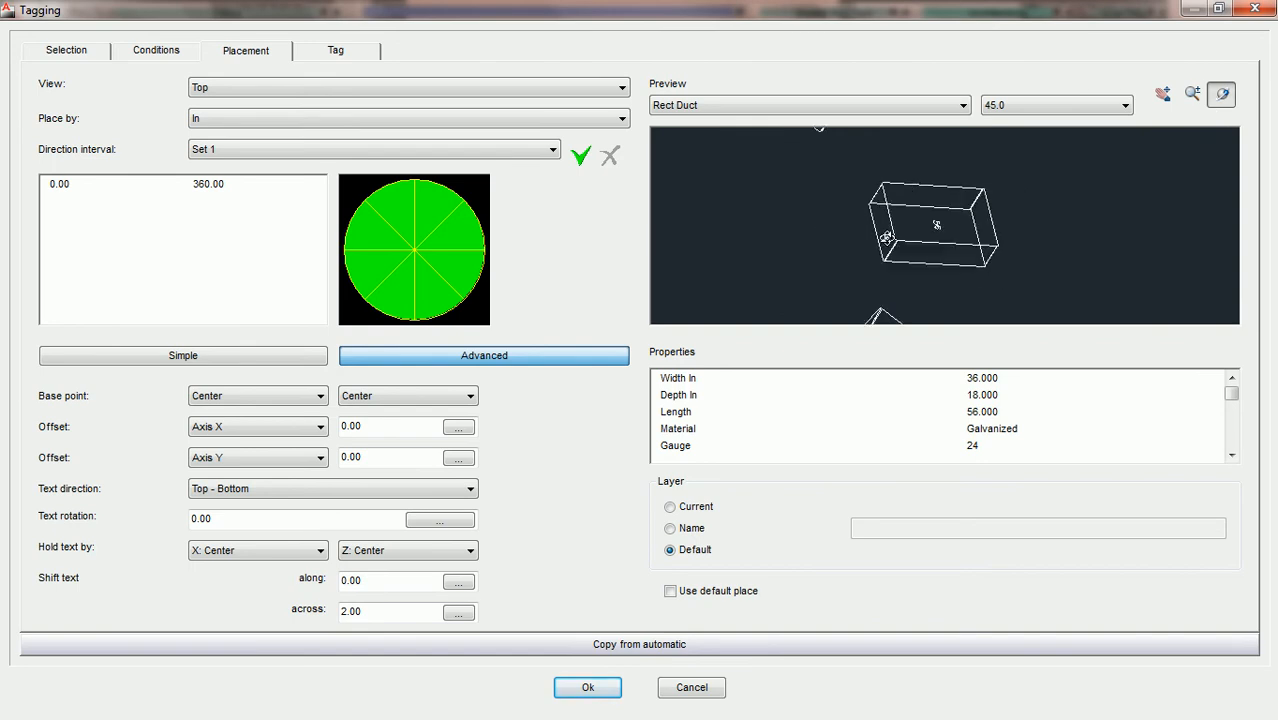
scroll(883, 238, "down", 3)
middle_click_drag(875, 241, 983, 246)
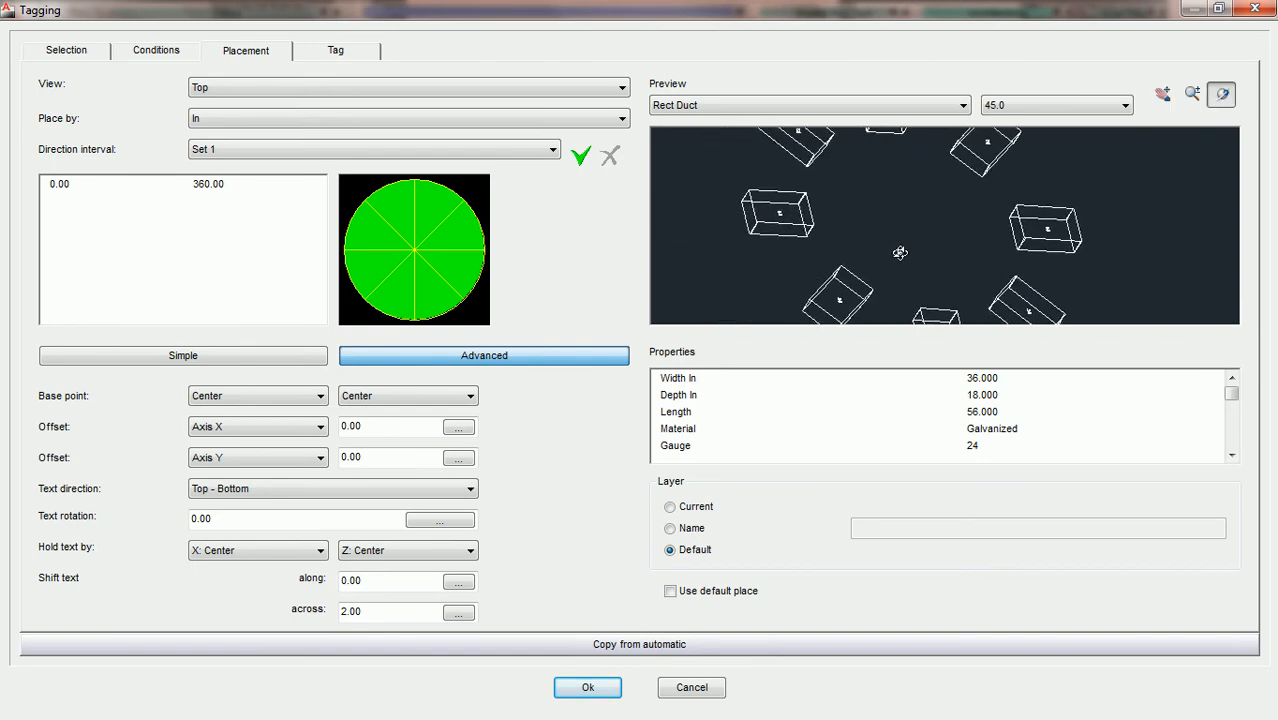
- Reload the placement preview in its flat view and examine the properties listed for Rect Duct
left_click(341, 55)
left_click(250, 57)
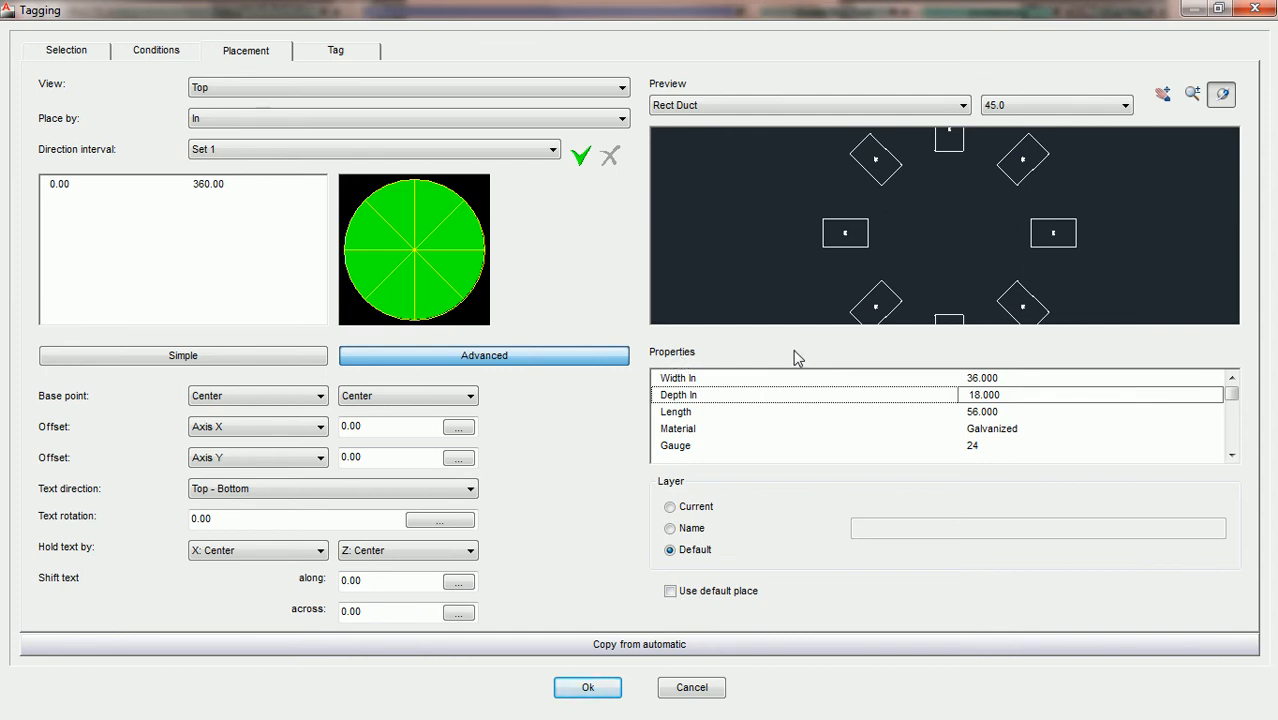
mouse_move(1235, 393)
left_mouse_down()
mouse_move(1234, 437)
mouse_move(1232, 380)
left_mouse_up()
scroll(1236, 408, "down", 3)
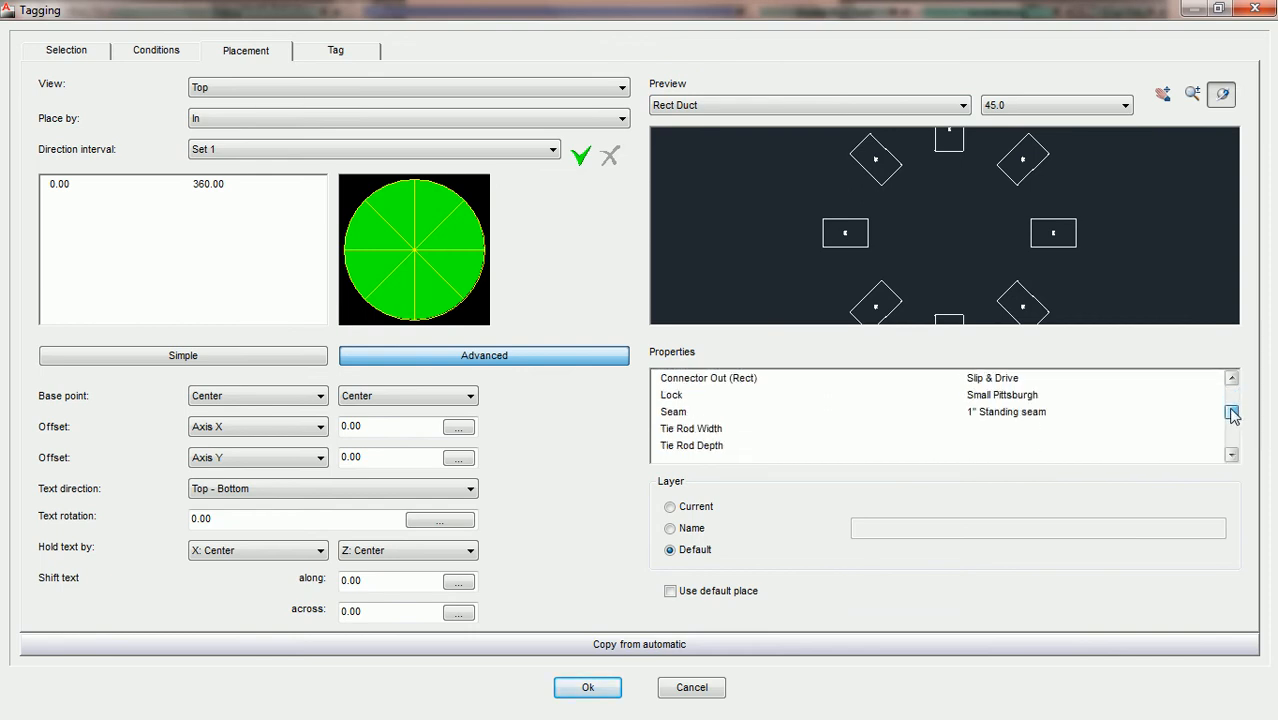
scroll(1237, 395, "up", 3)
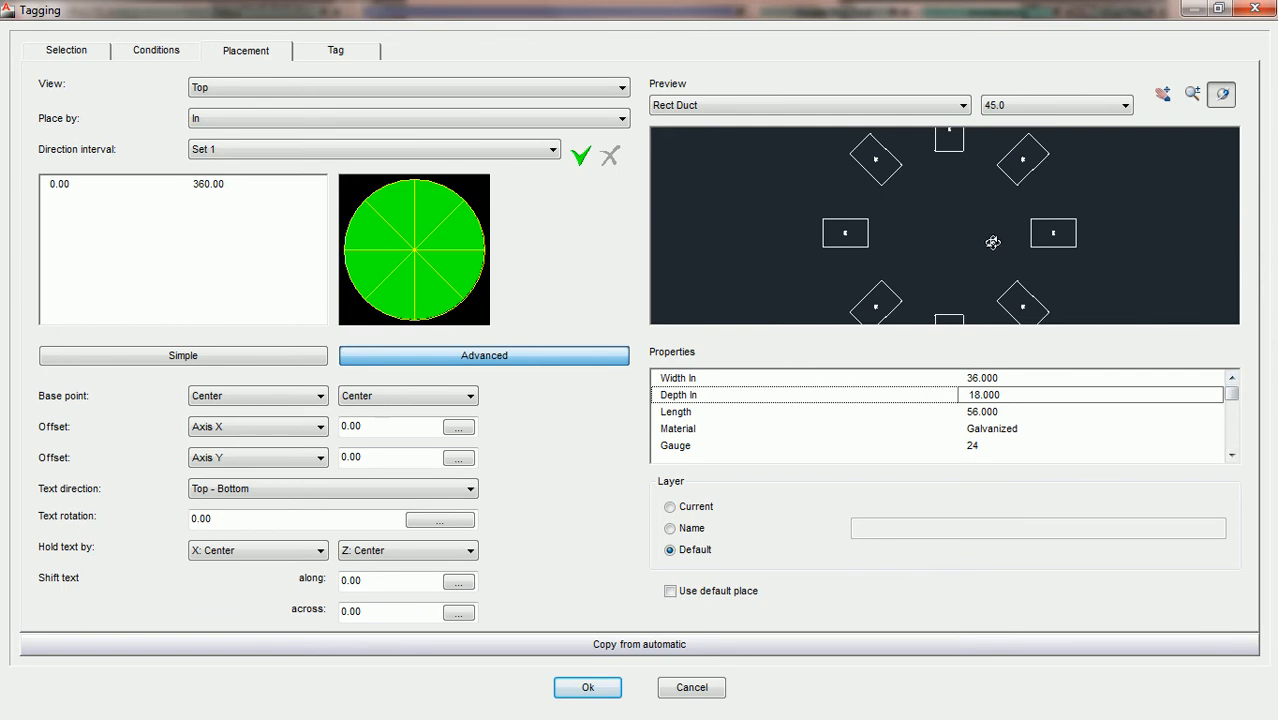
- Try a Width In of 22 for the Rect Duct in the placement preview's properties
left_click(1009, 378)
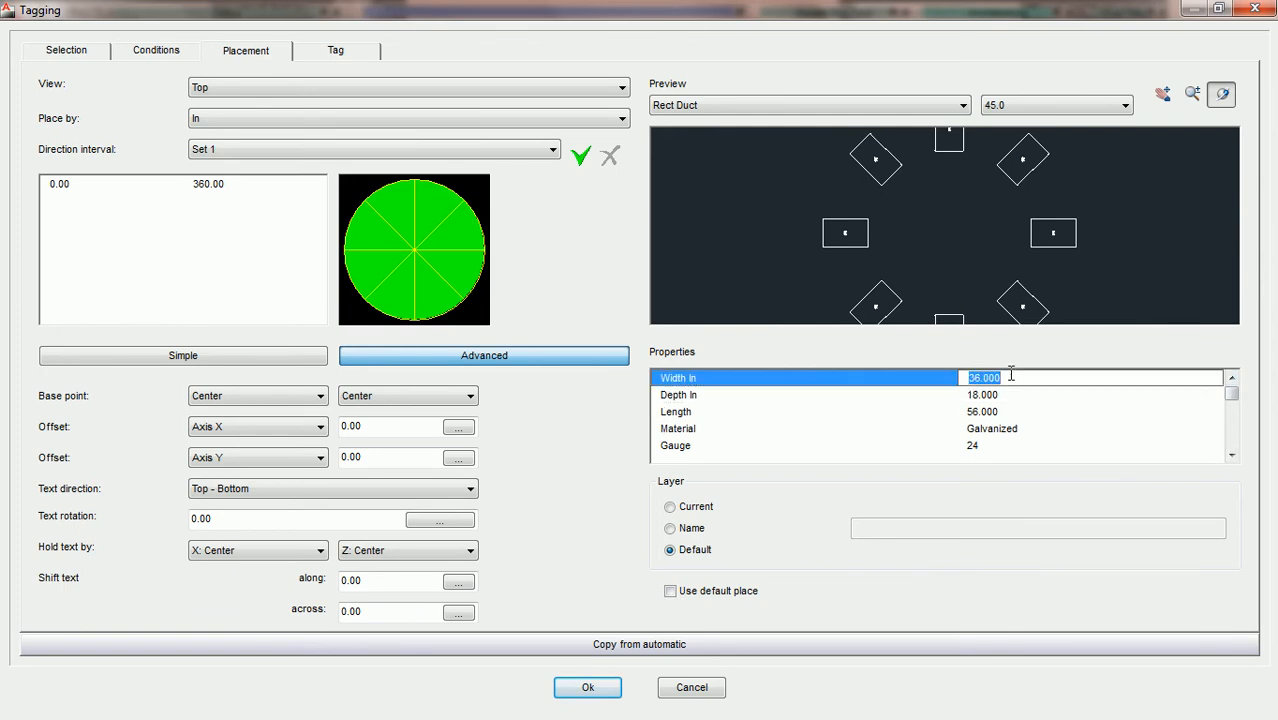
type("22")
key("Tab")
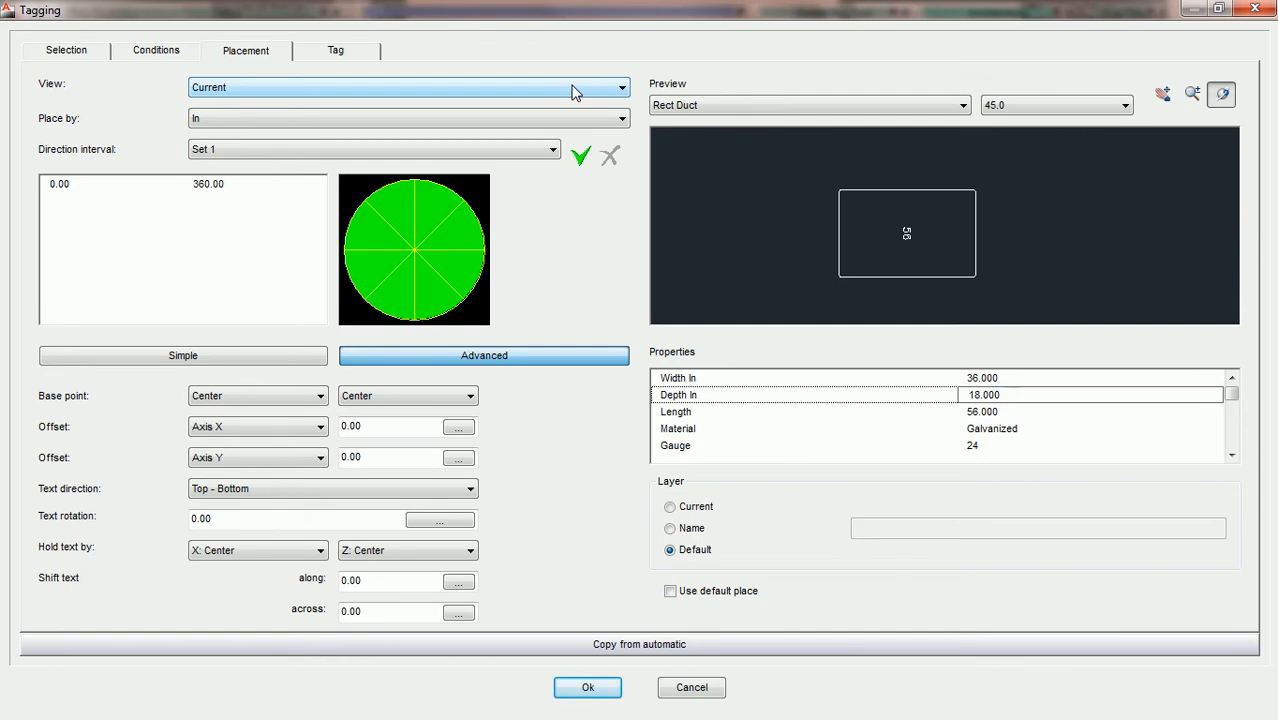
- Keep the tag placement view at Current, accept the tagging settings, and tag the line starting from the end duct of the wide main run
left_click(605, 90)
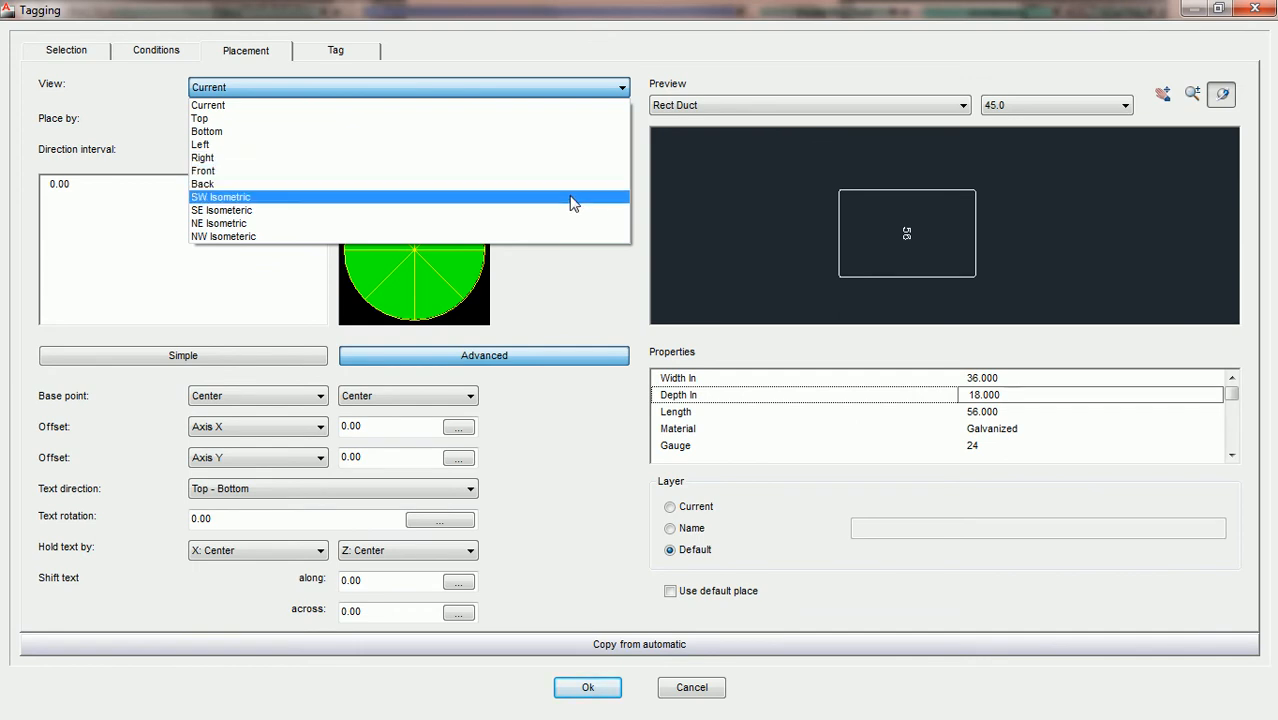
left_click(580, 105)
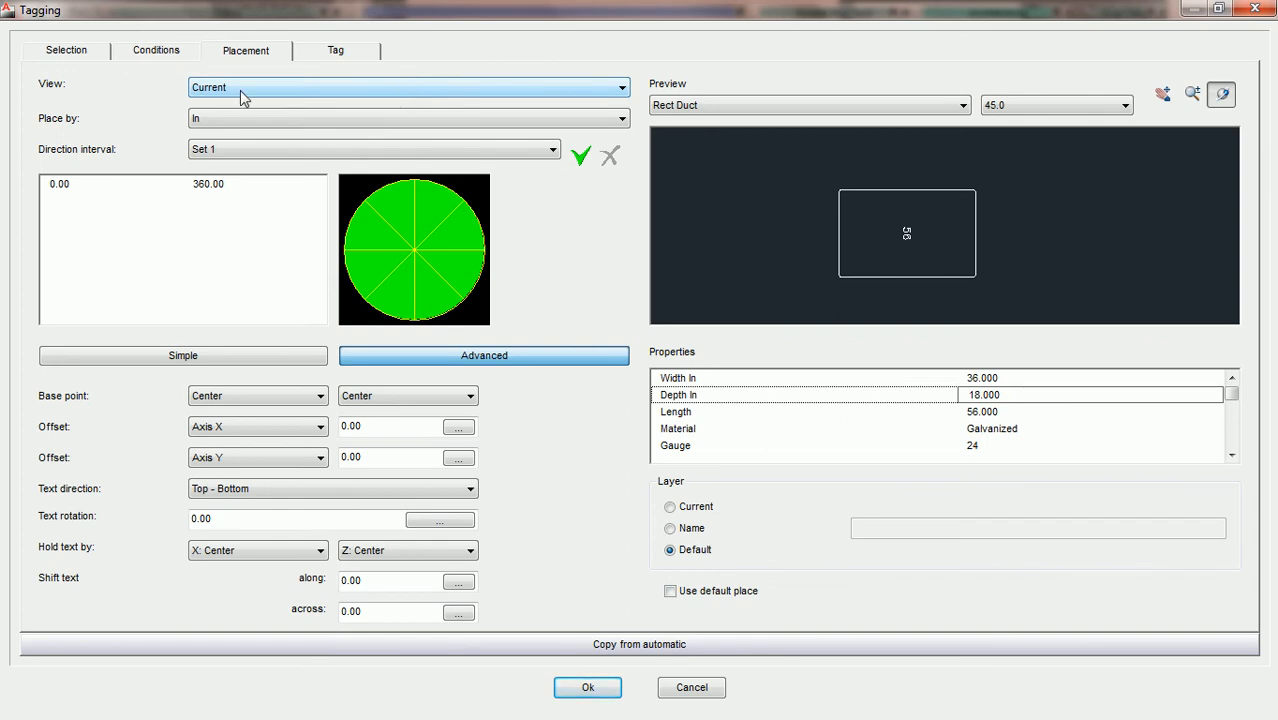
left_click(589, 689)
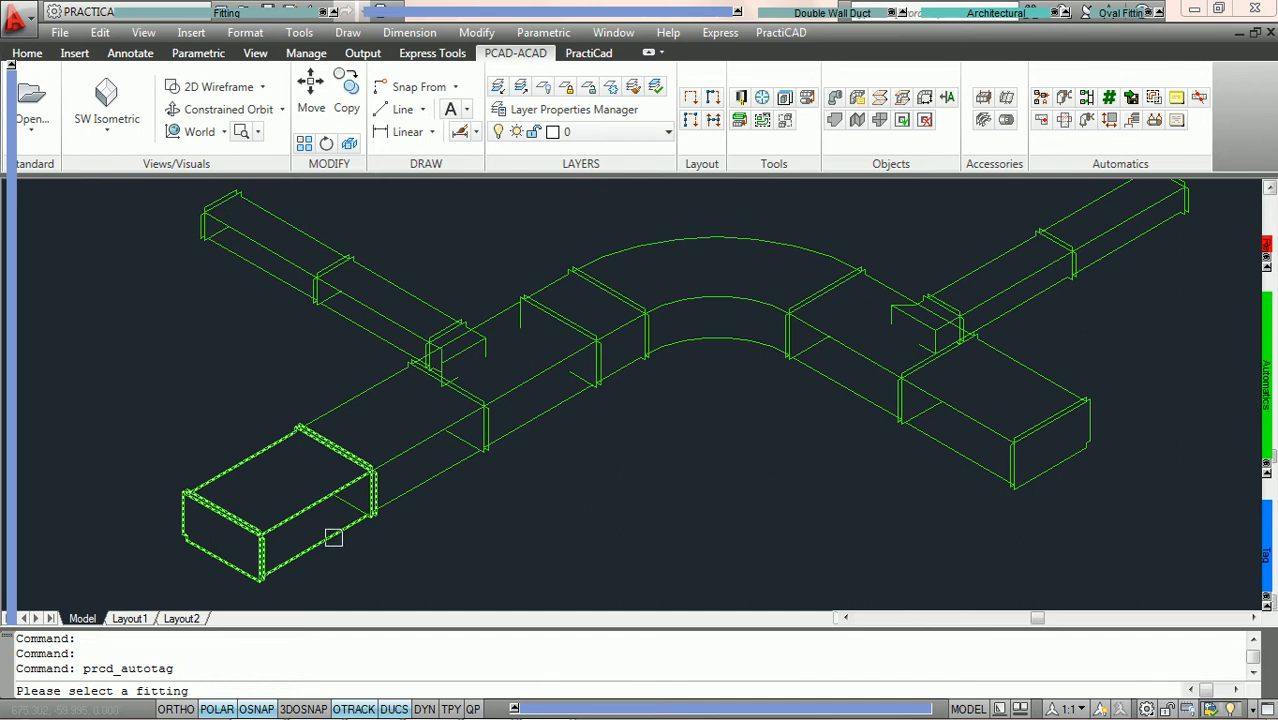
left_click(333, 537)
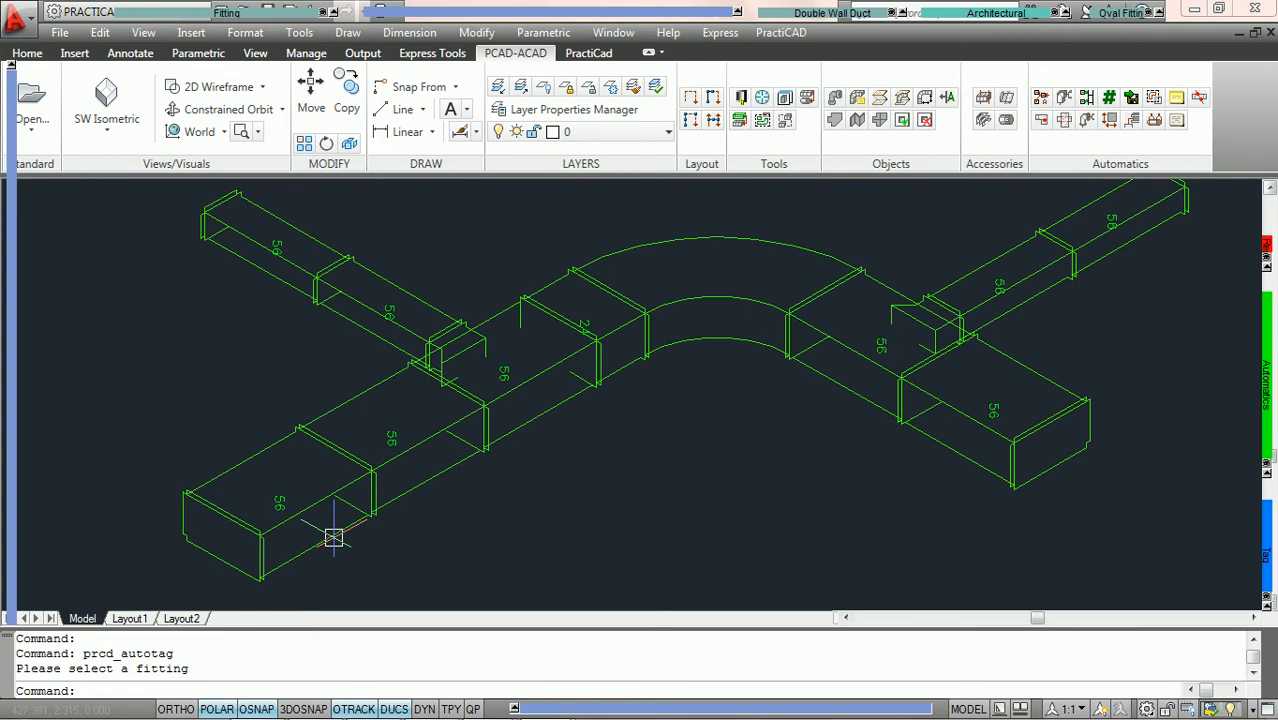
- Inspect the length tags in the isometric view, and switch the drawing to Top view to check their orientation there
scroll(333, 537, "up", 3)
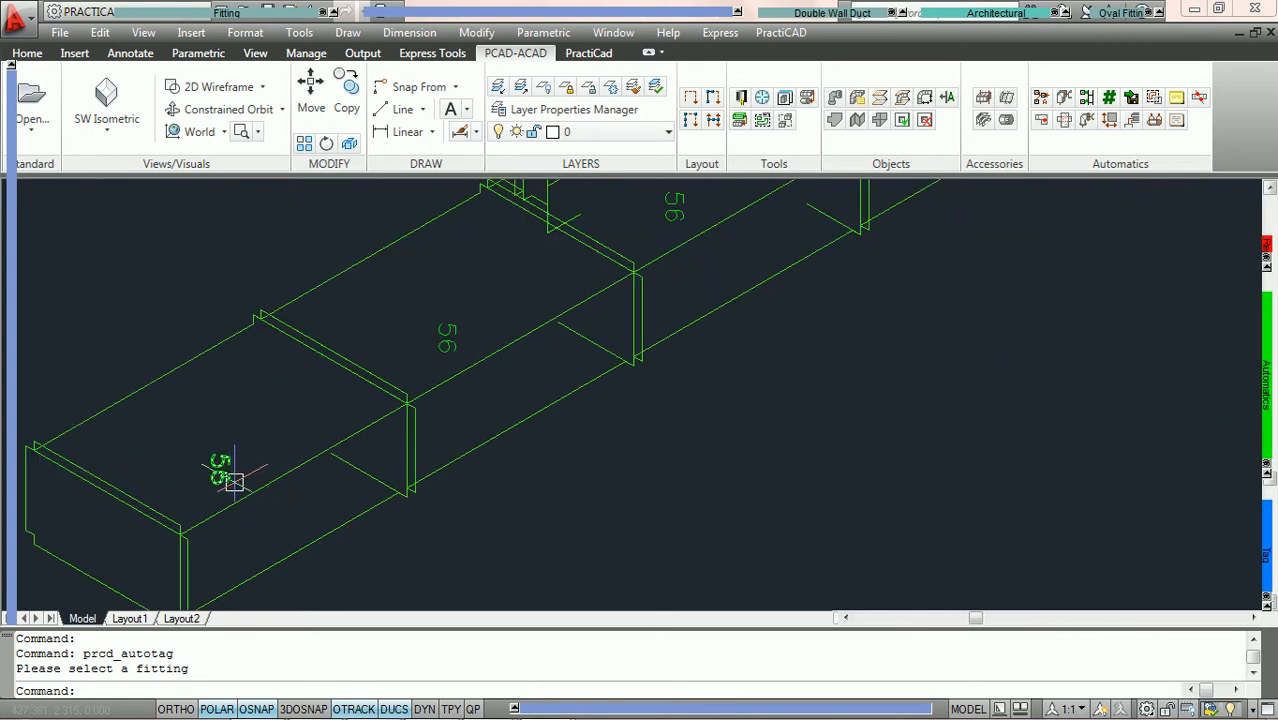
scroll(371, 494, "down", 2)
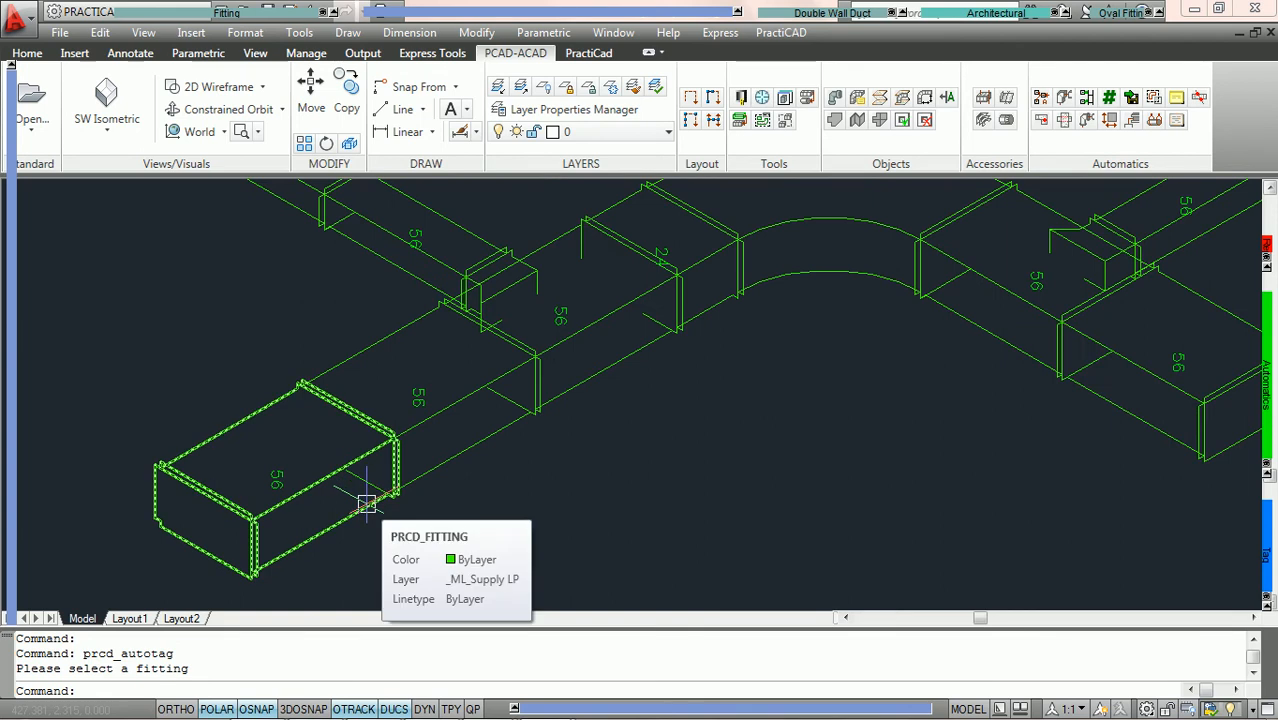
scroll(545, 437, "down", 2)
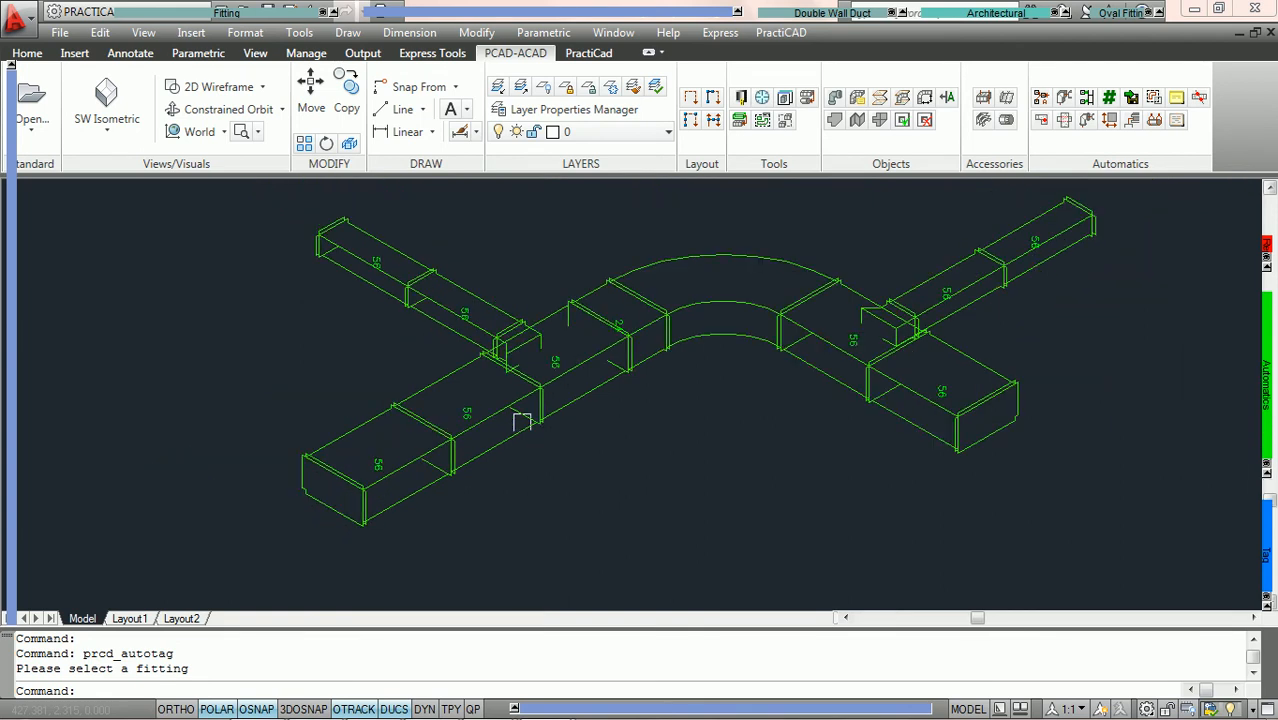
left_click(112, 138)
left_click(110, 163)
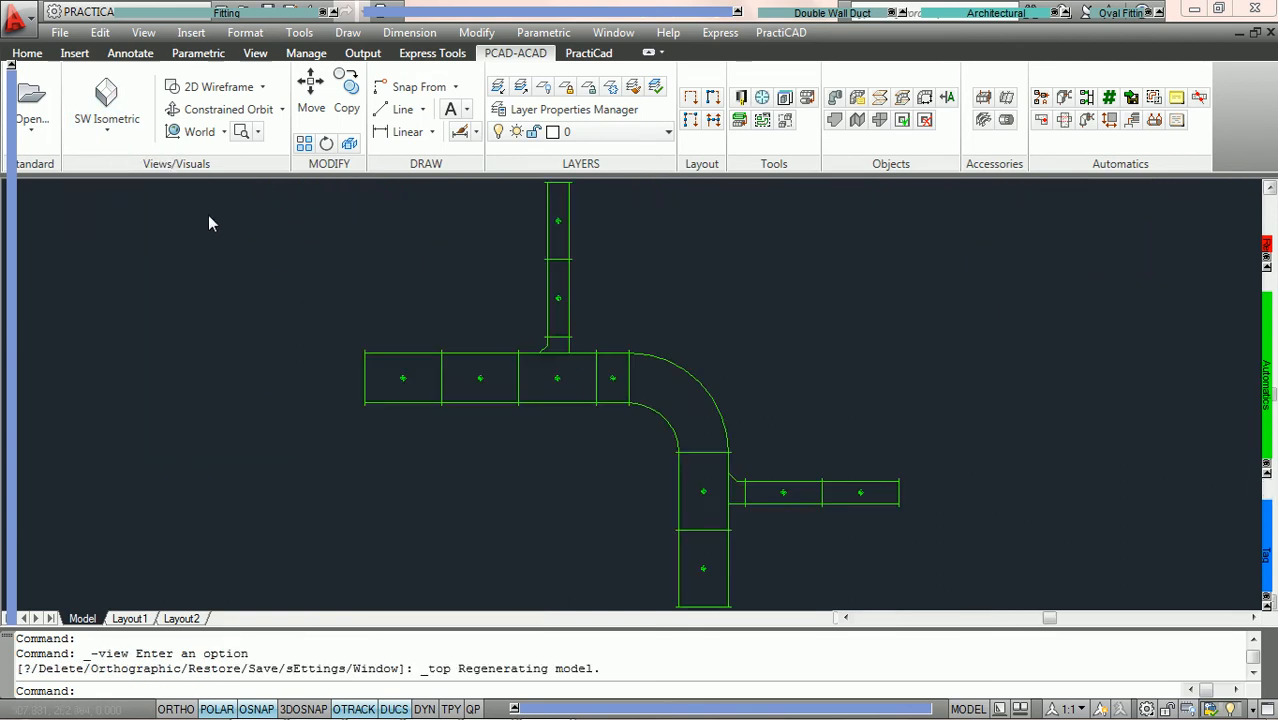
scroll(537, 380, "up", 10)
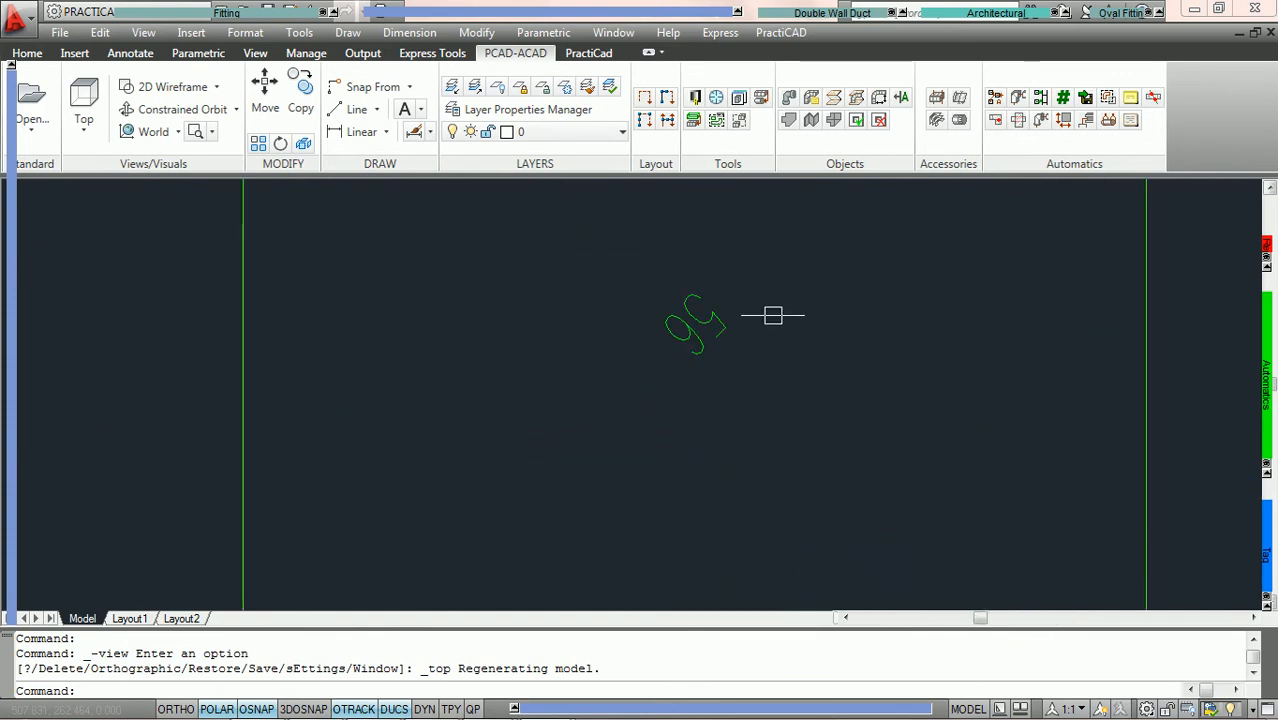
scroll(777, 355, "down", 5)
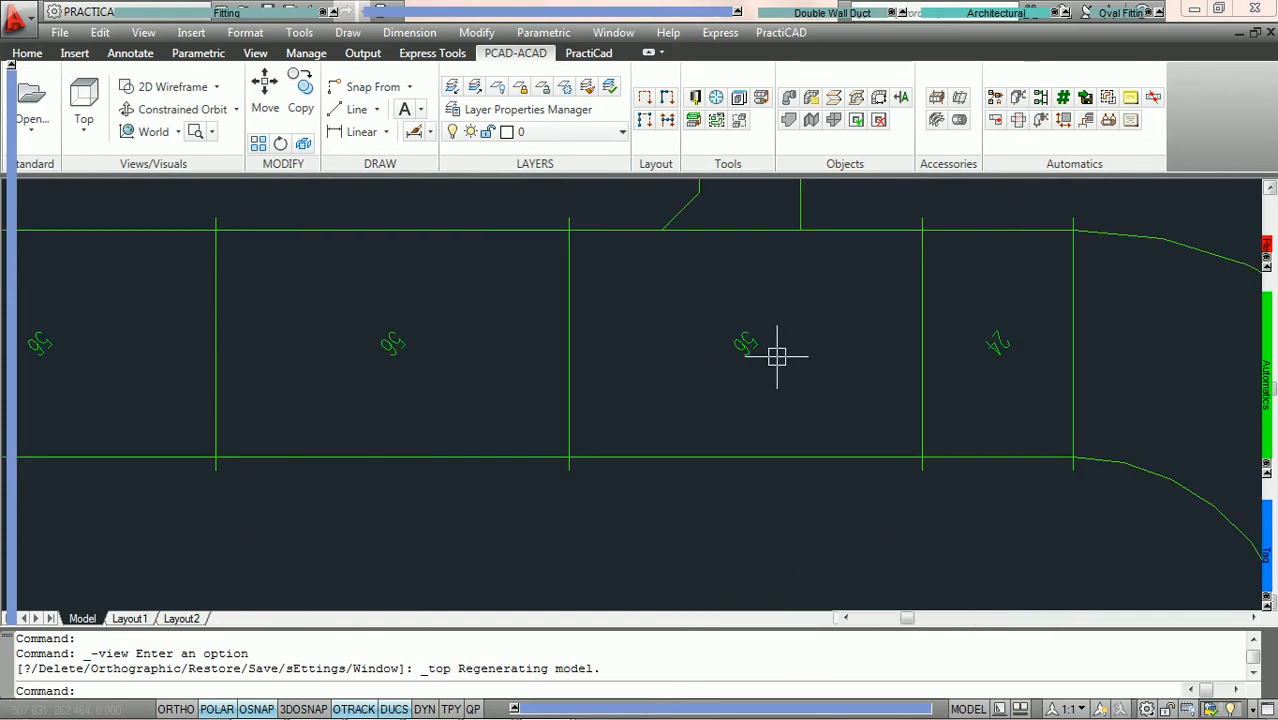
scroll(777, 356, "down", 2)
middle_click_drag(845, 344, 729, 349)
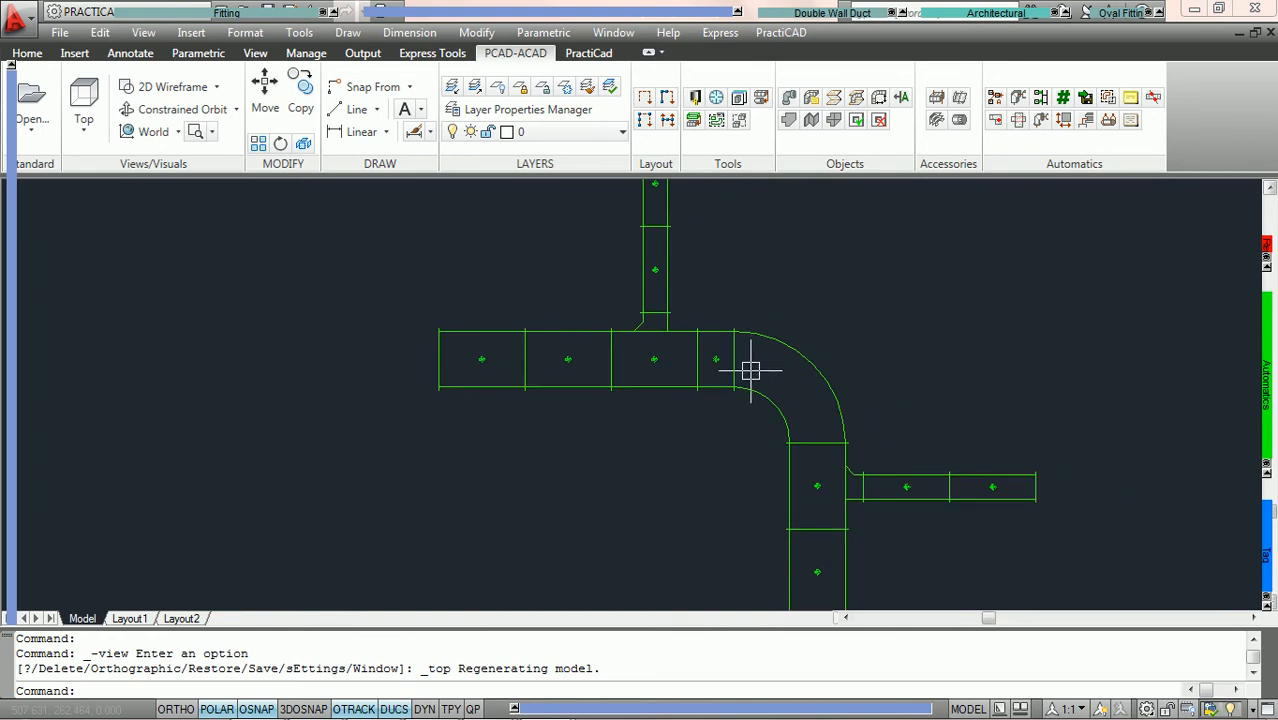
- Return the drawing to SW Isometric view and erase all length tags from the duct line
left_click(86, 133)
left_click(140, 388)
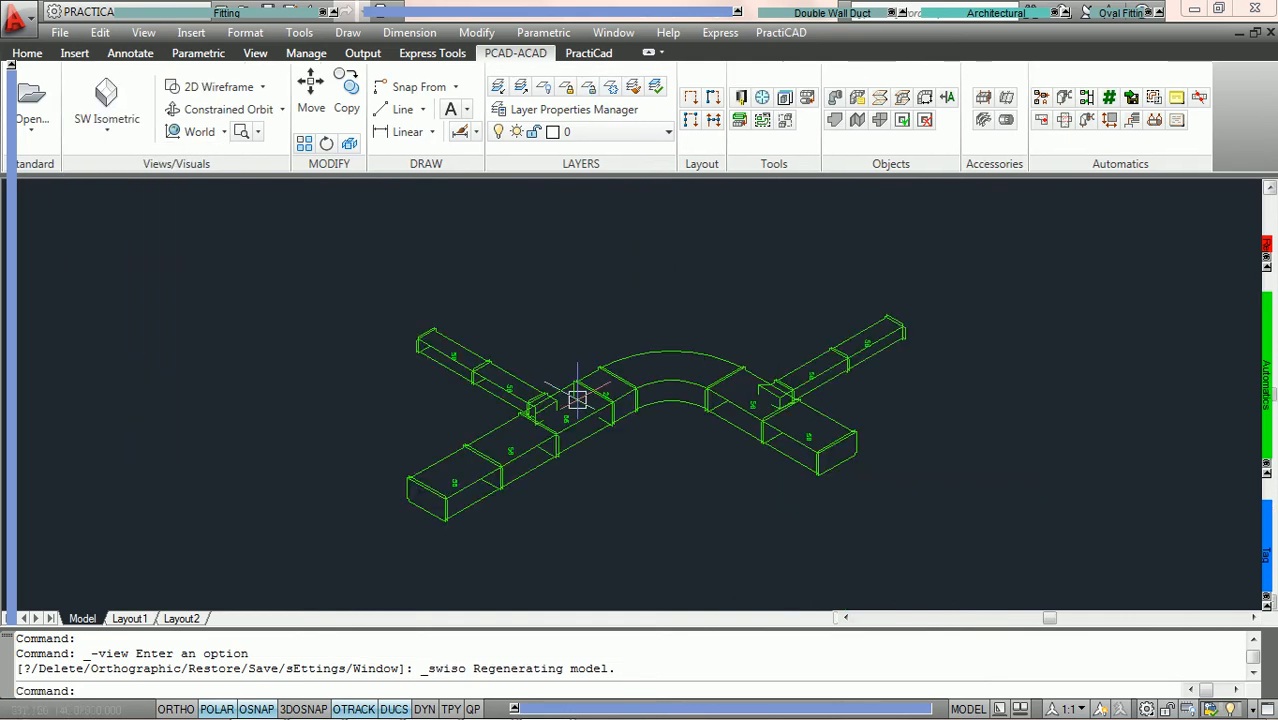
scroll(650, 440, "up", 5)
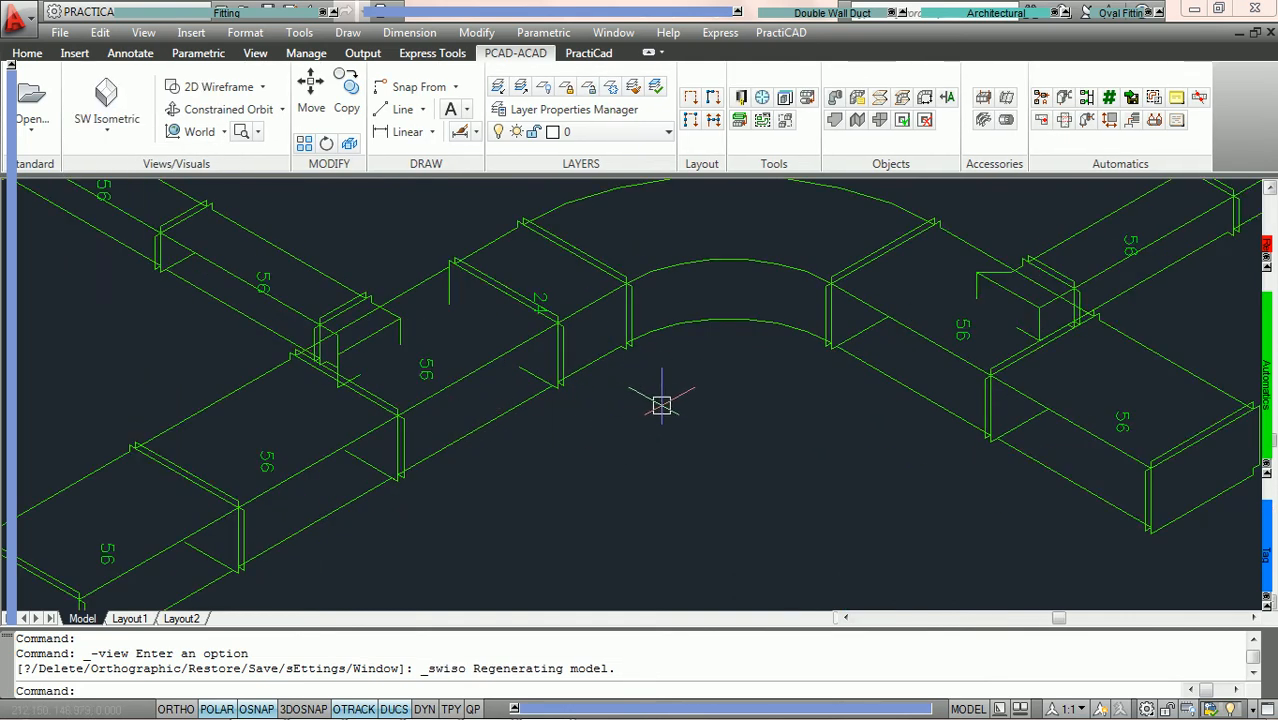
scroll(662, 405, "down", 2)
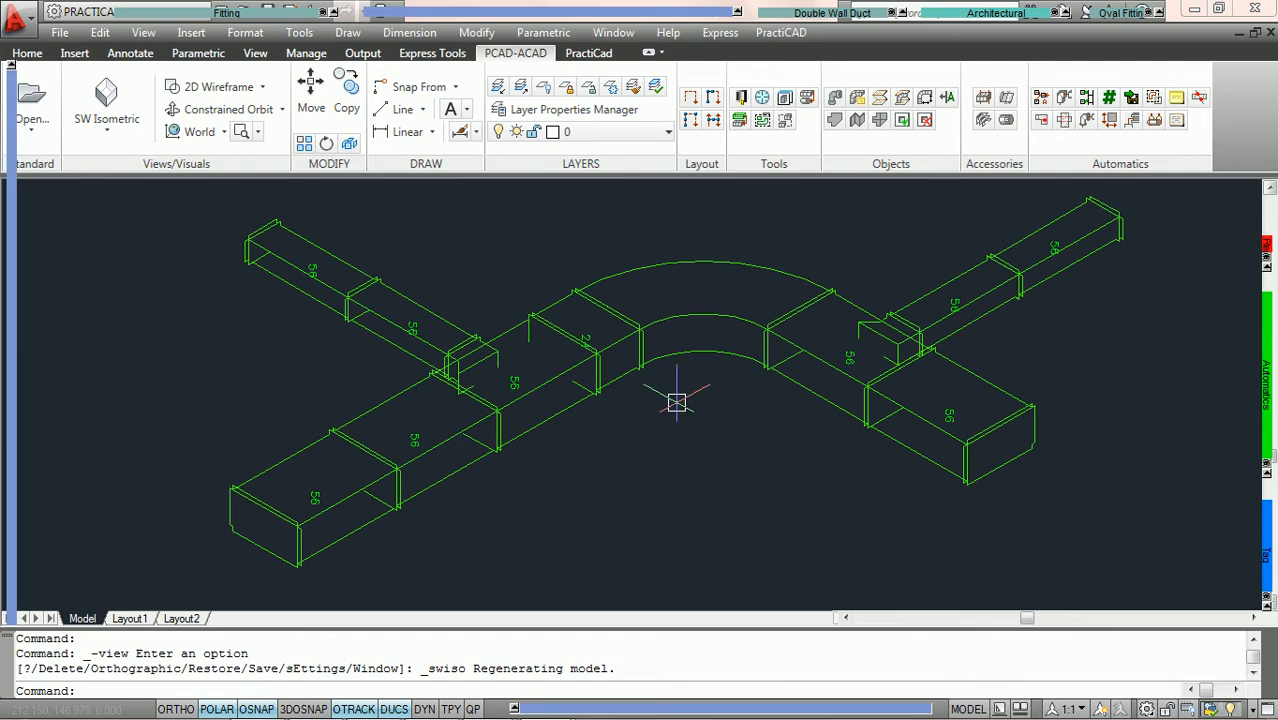
left_click(1244, 426)
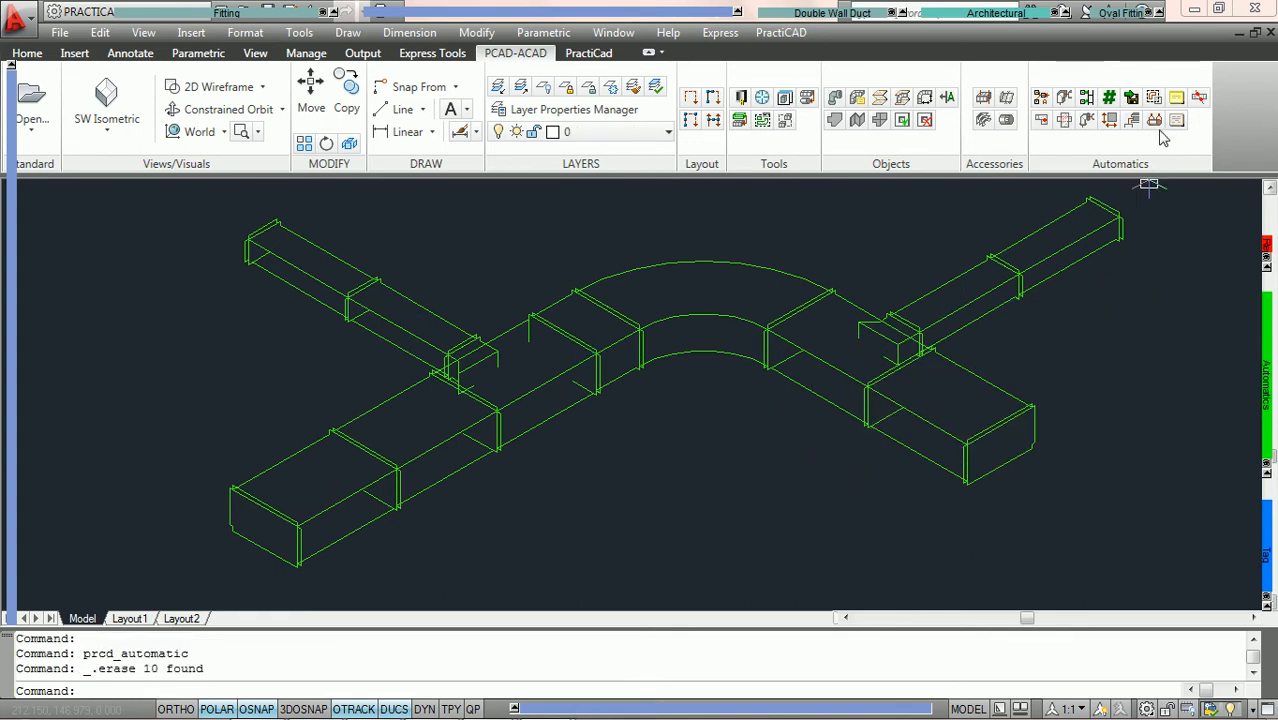
- Set the automatic tagging's placement view to Top and tag the duct line starting from the main run's end duct
left_click(1177, 99)
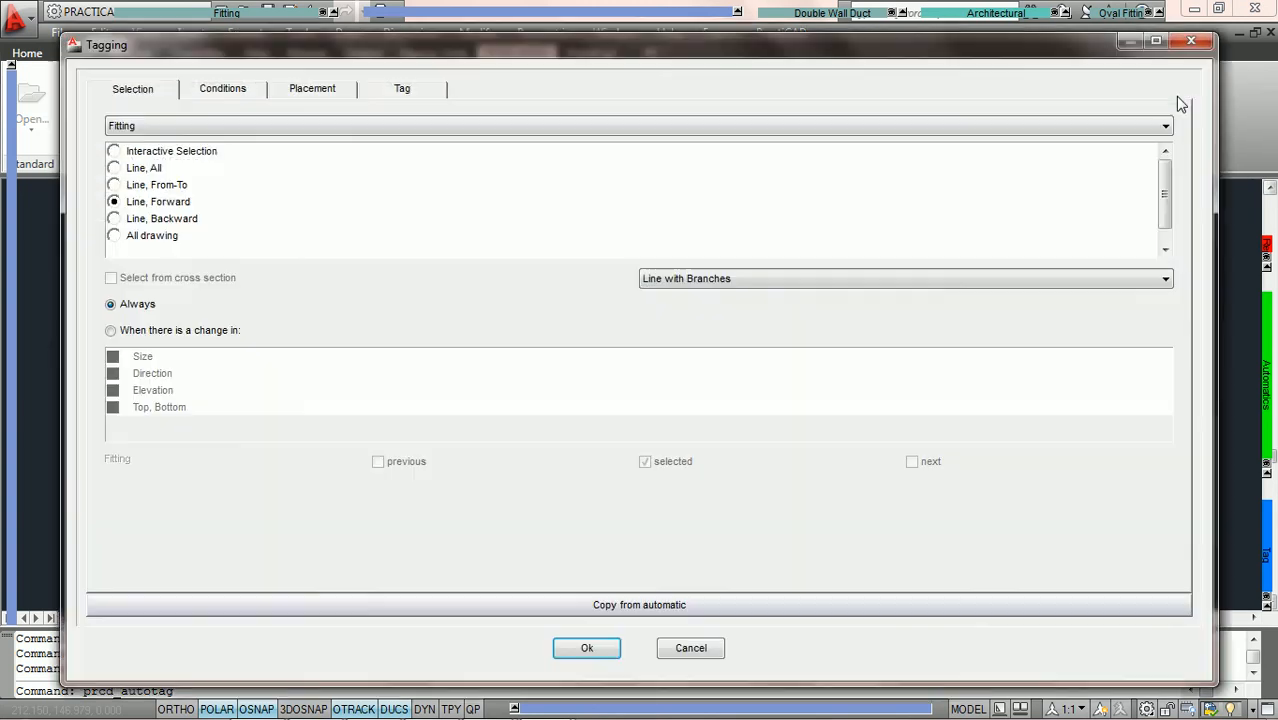
left_click(313, 89)
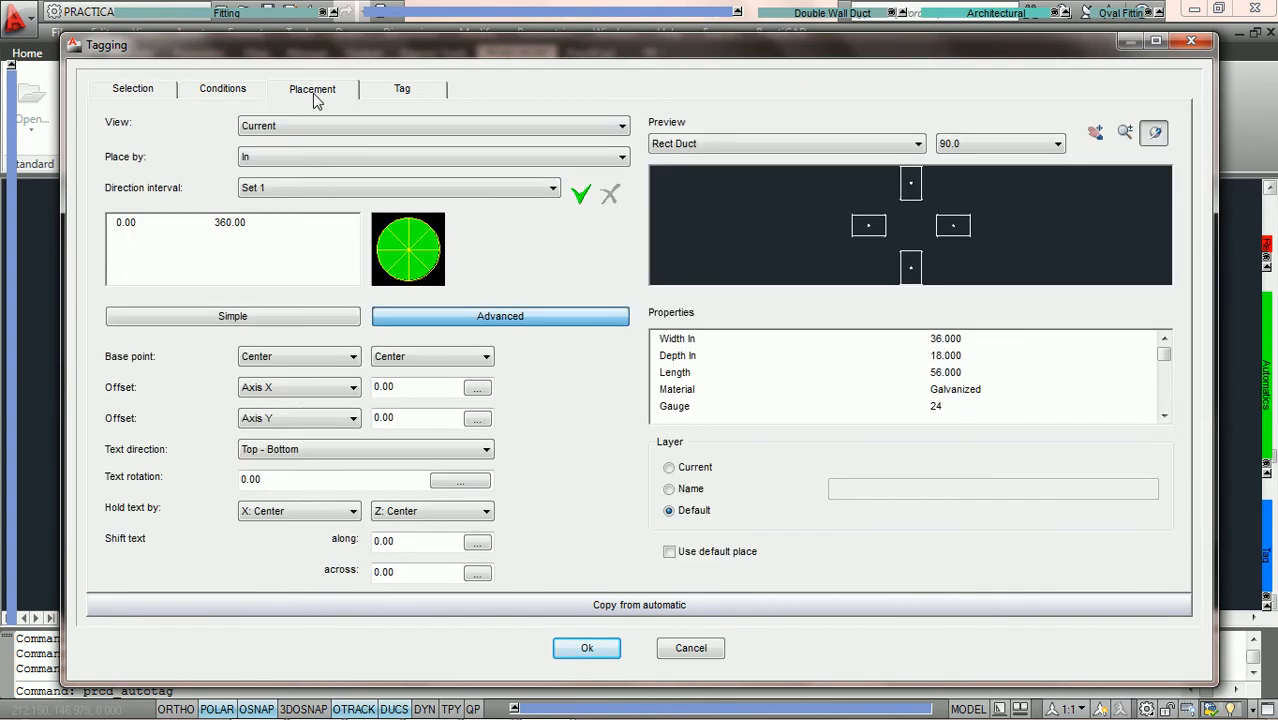
left_click(313, 126)
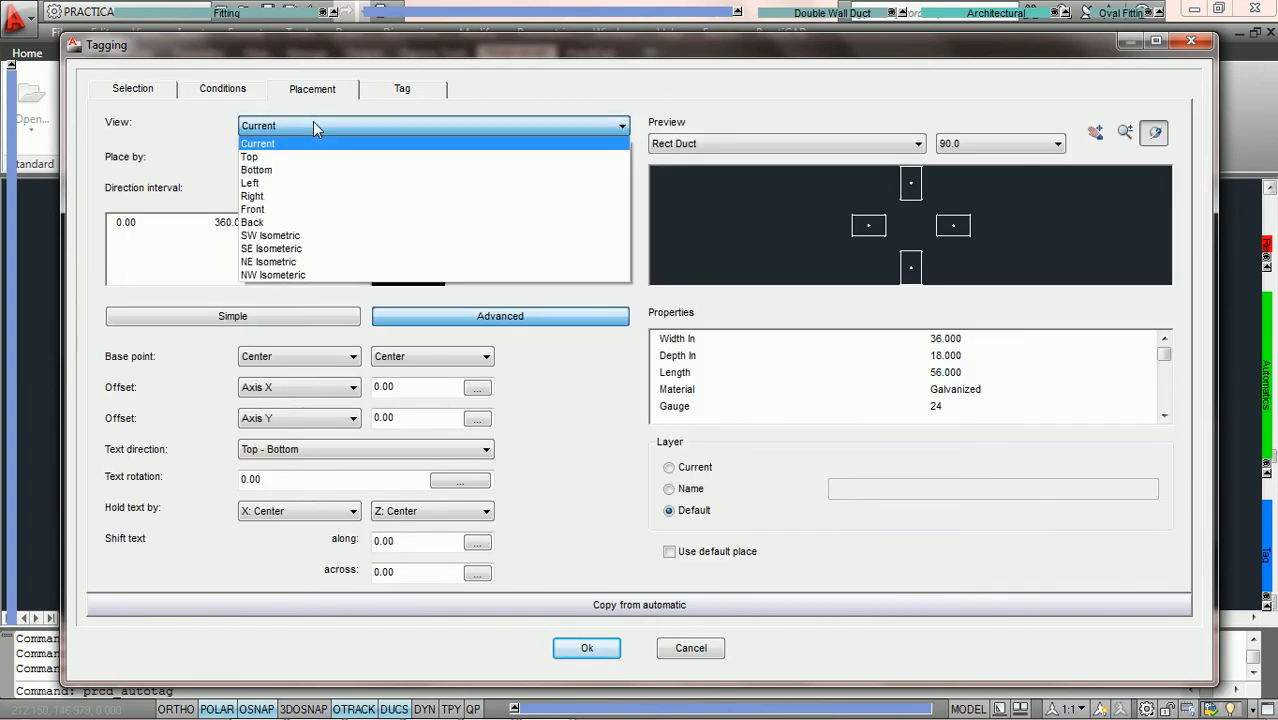
left_click(292, 152)
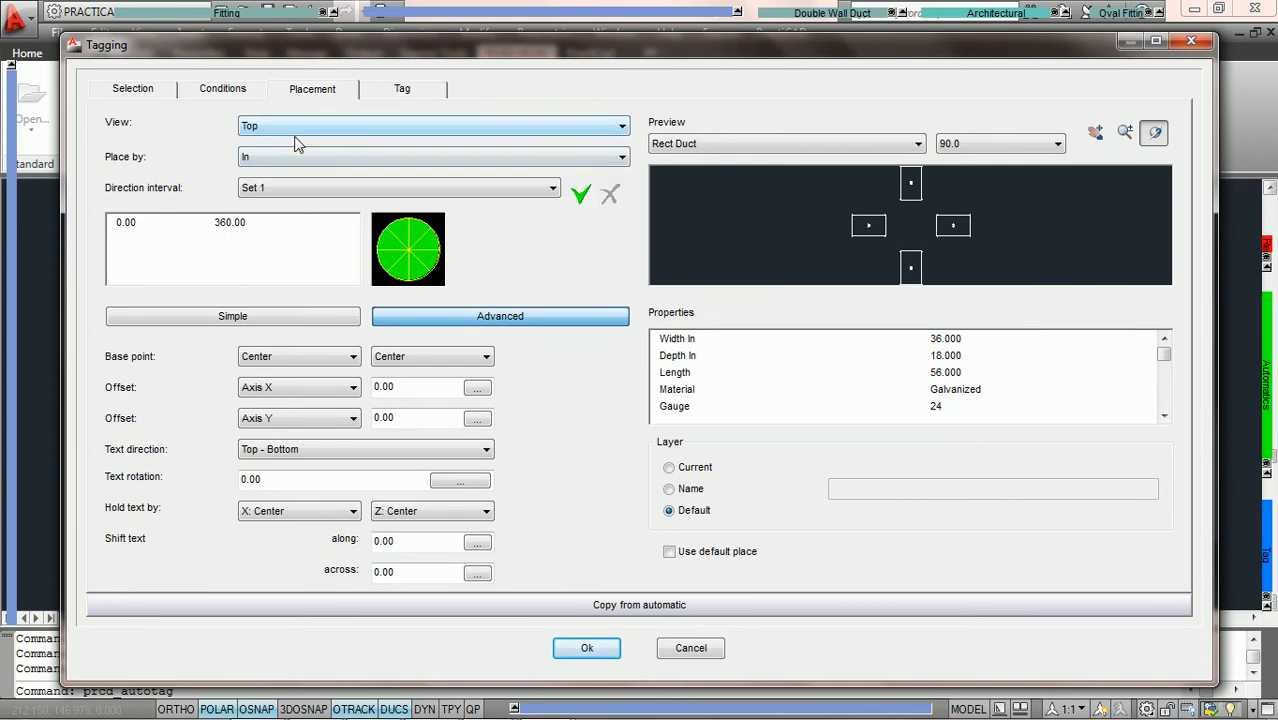
left_click(586, 648)
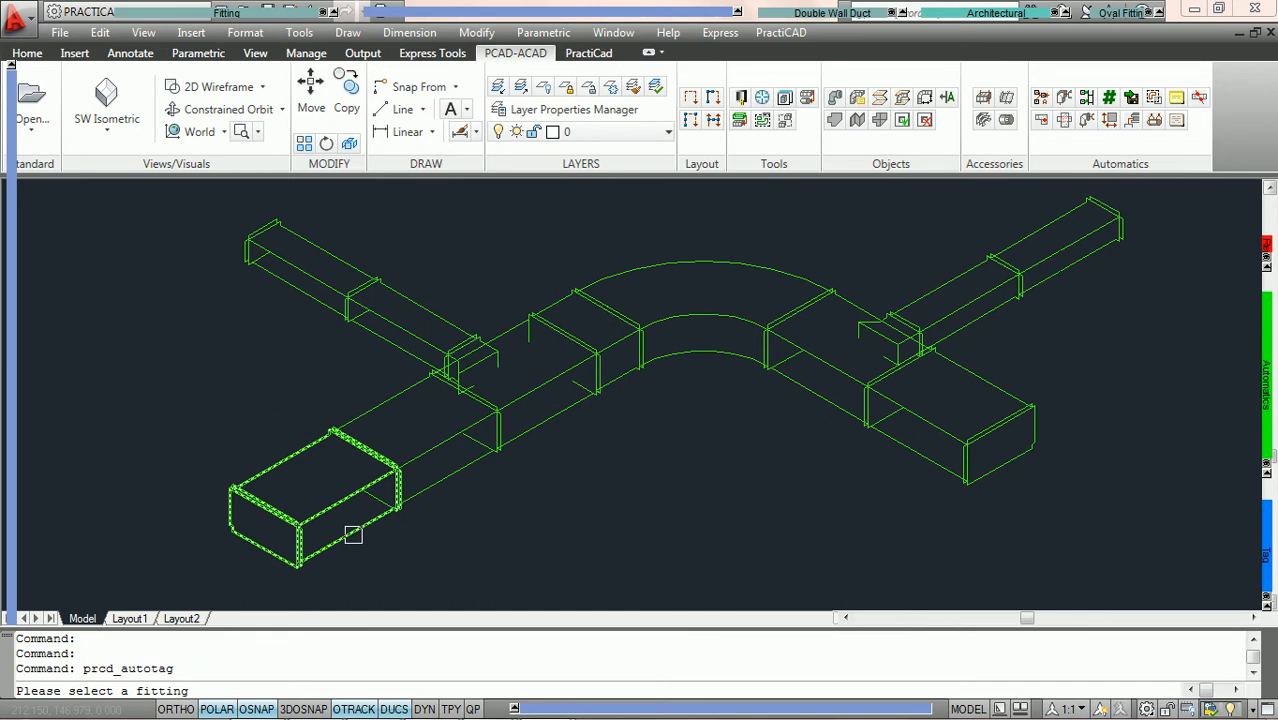
left_click(353, 535)
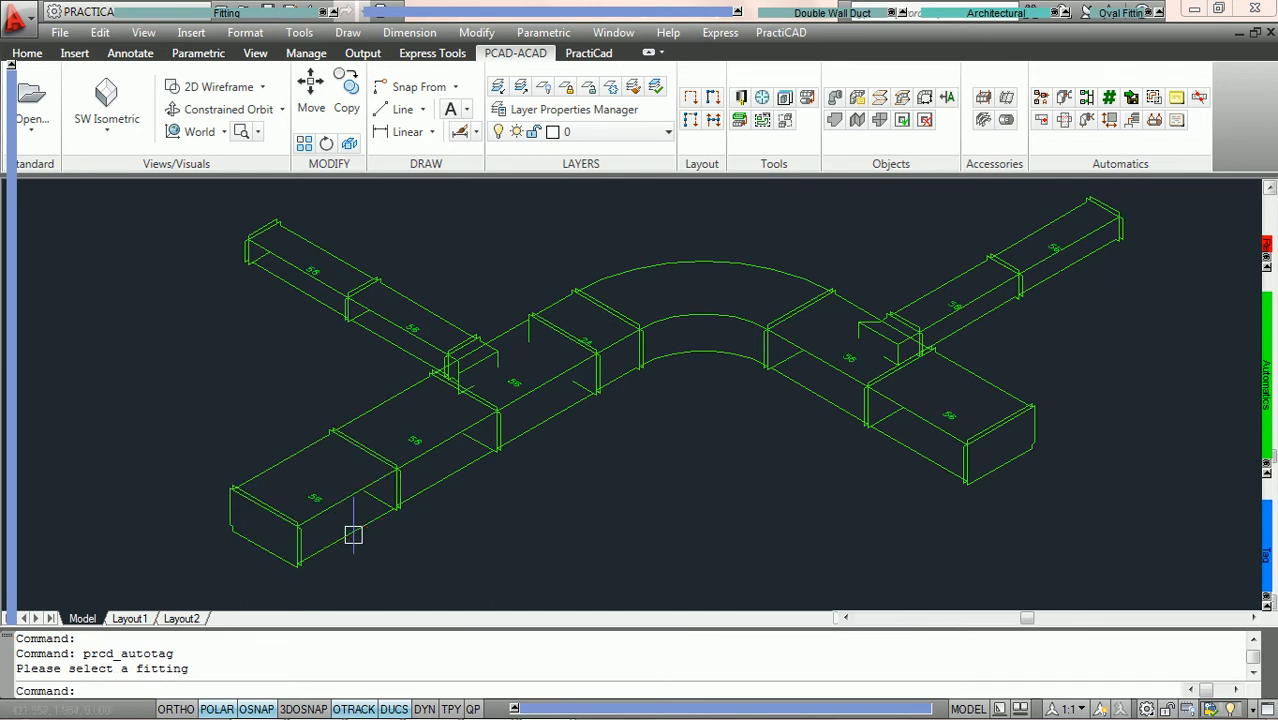
- Examine how the Top-placed length tags read on the ducts in SW Isometric and in Top view, at close and wide range
scroll(342, 537, "up", 5)
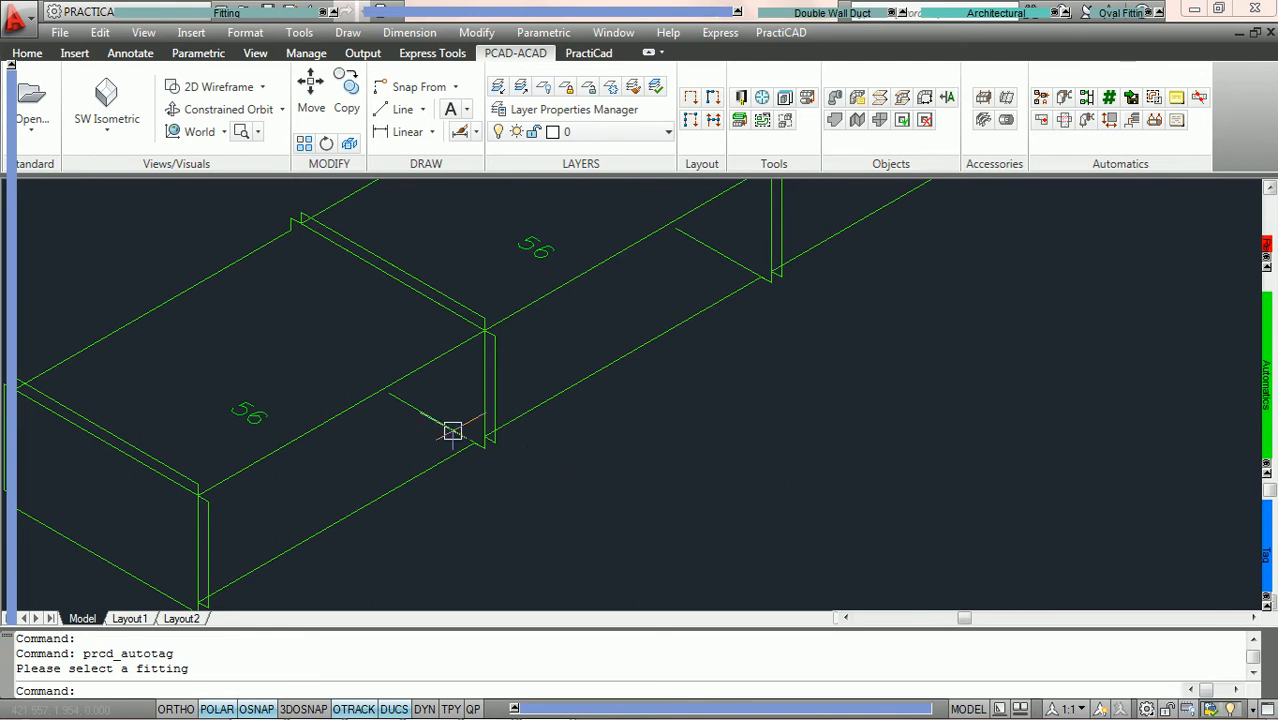
scroll(430, 400, "down", 2)
left_click(107, 131)
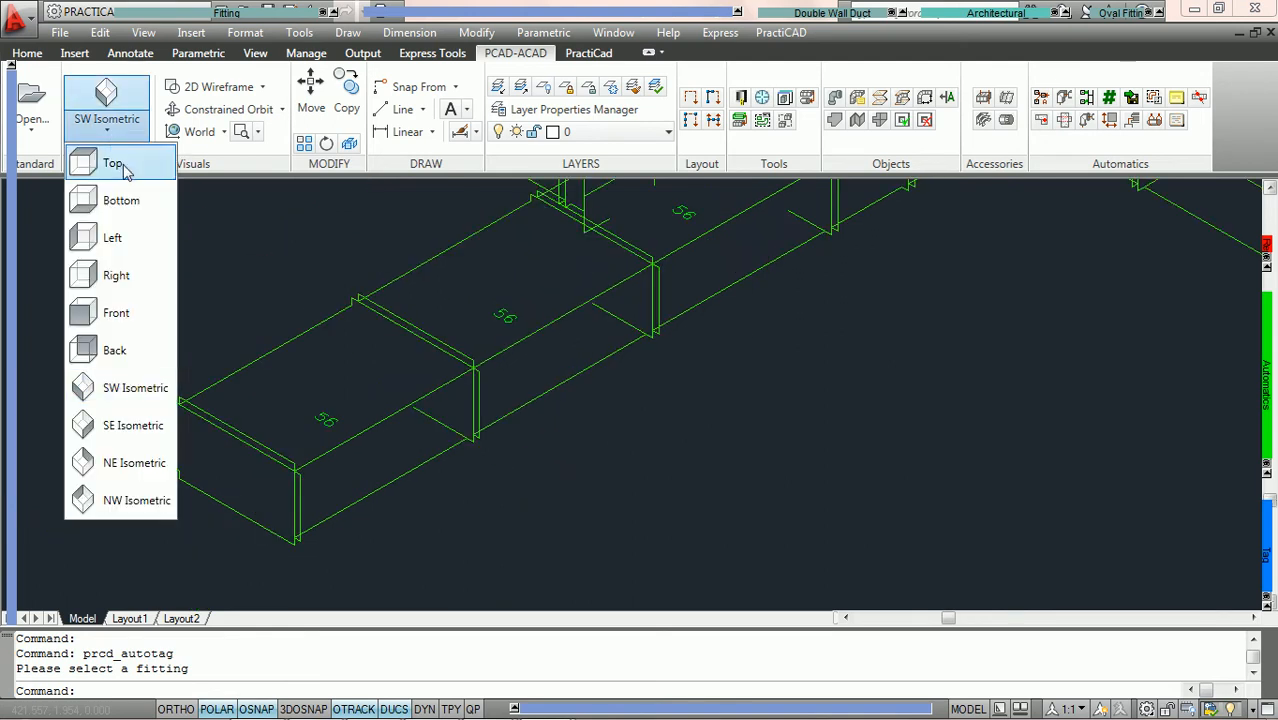
left_click(112, 163)
scroll(470, 400, "up", 4)
scroll(466, 397, "up", 3)
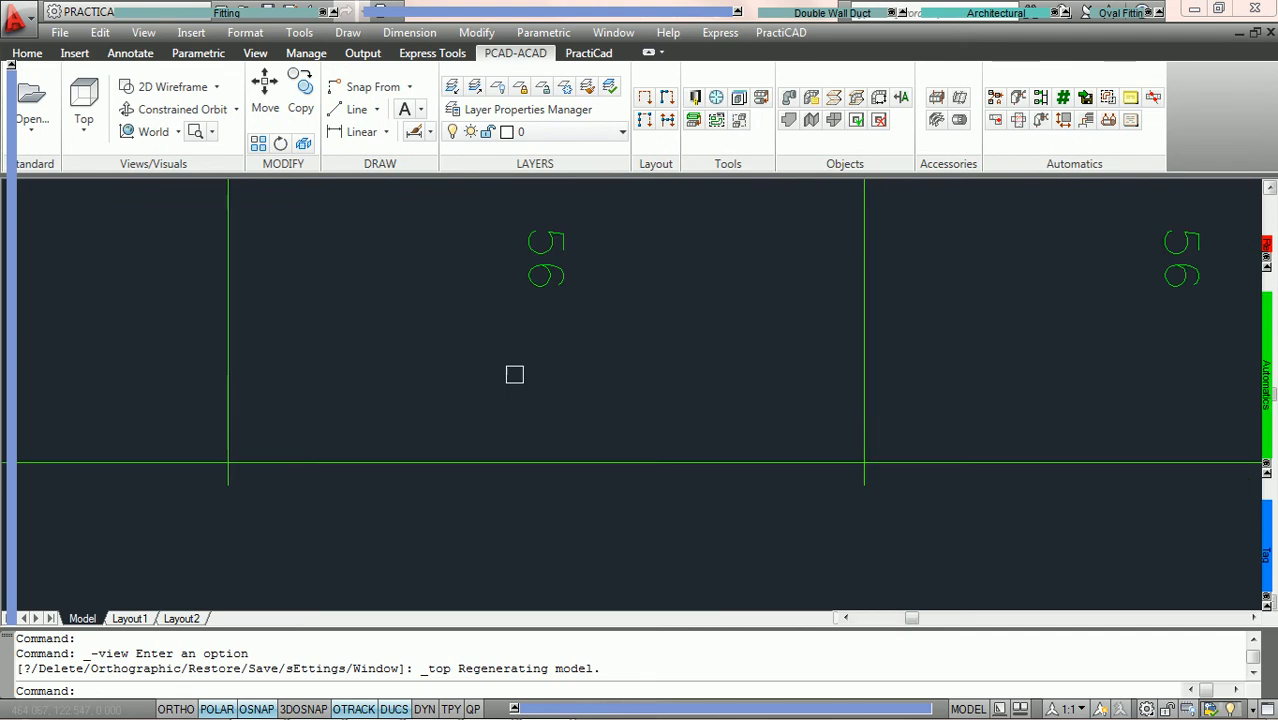
scroll(544, 376, "down", 2)
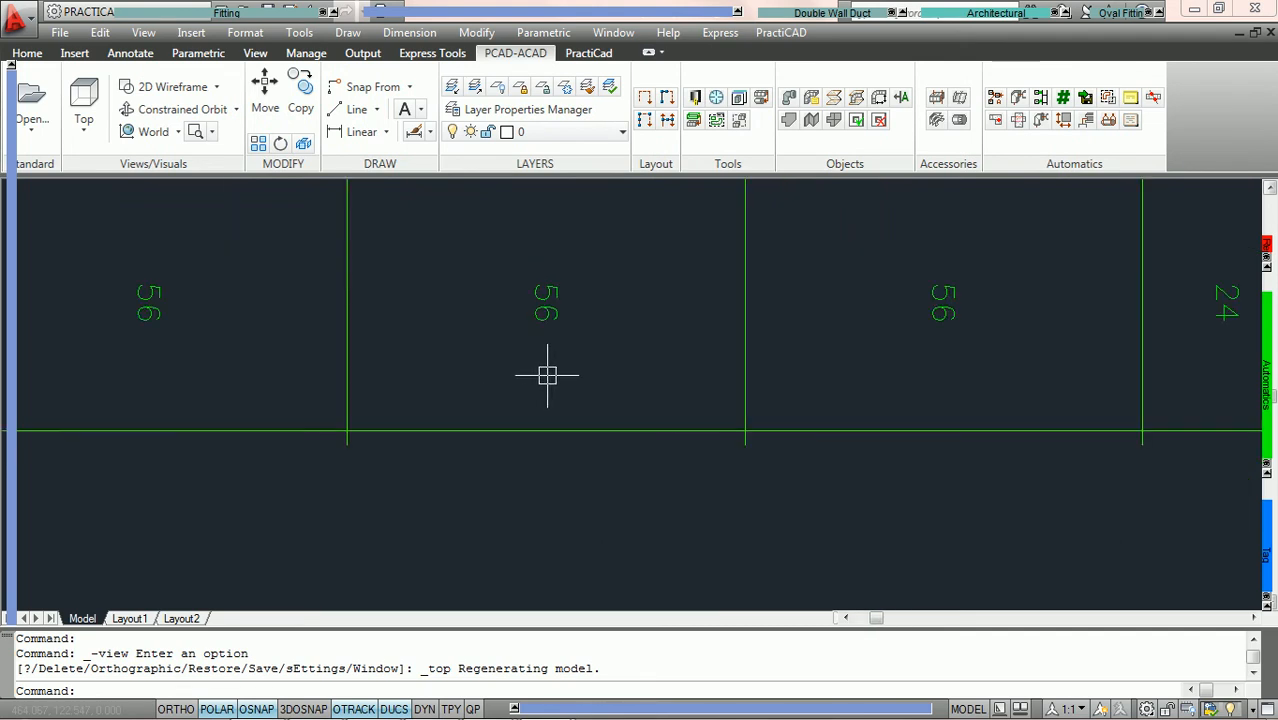
scroll(586, 366, "down", 2)
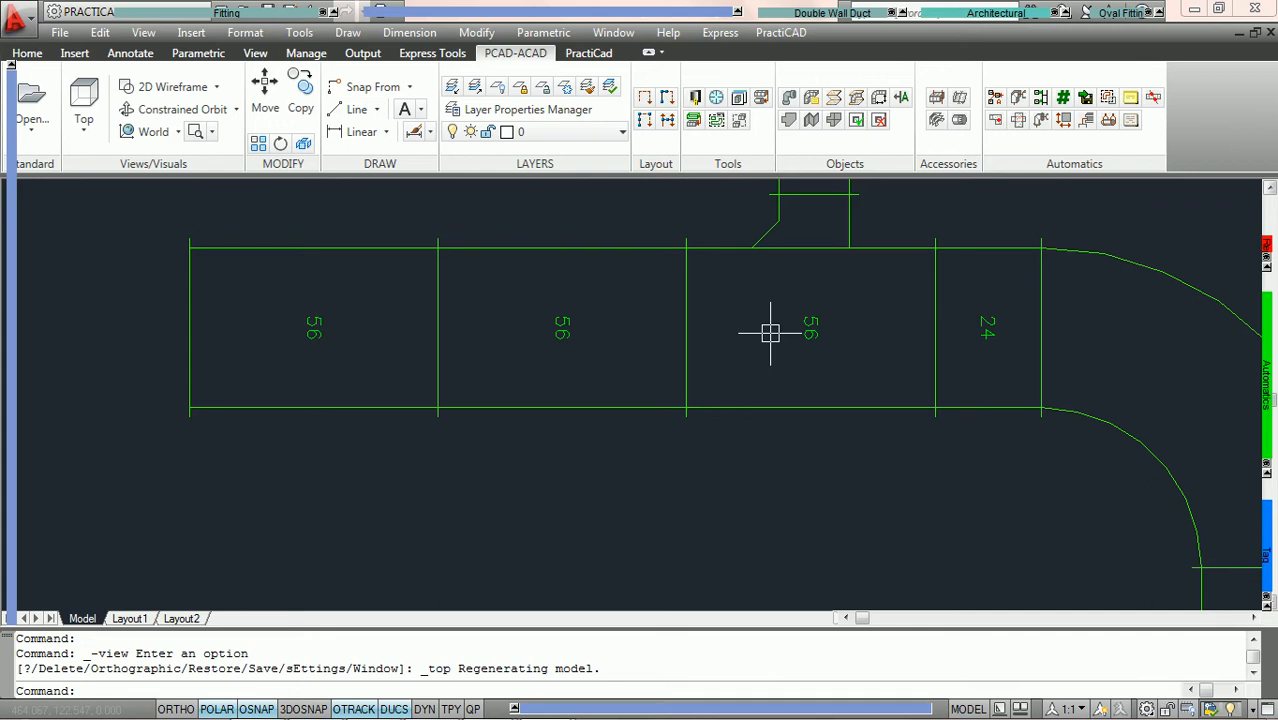
scroll(770, 333, "down", 4)
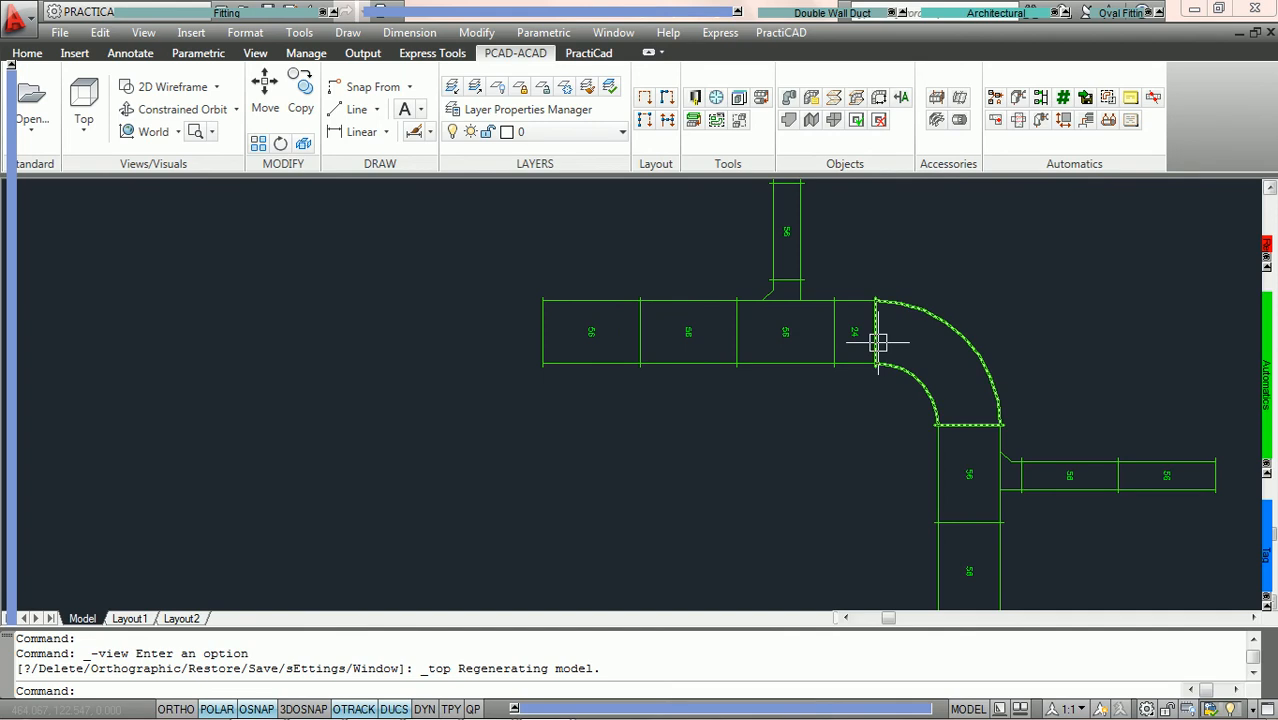
middle_click_drag(877, 342, 755, 321)
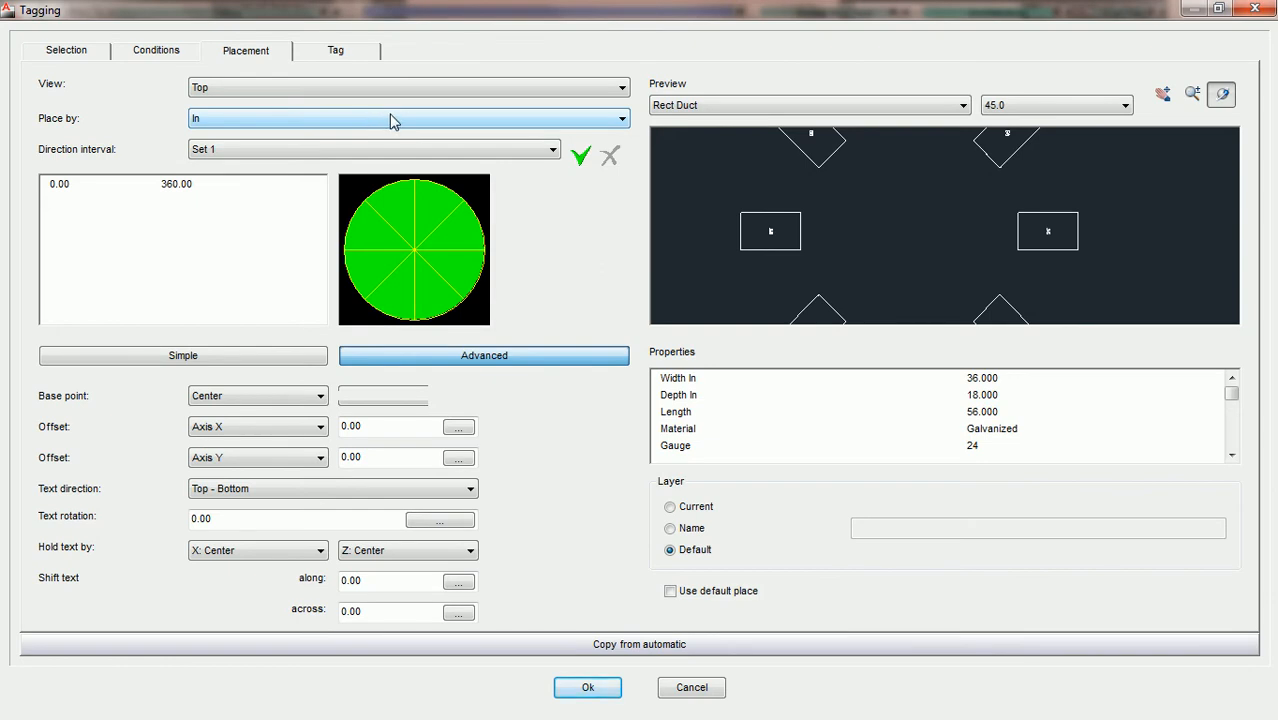
- Keep Place by at In and include Square Elbow (Variable Depth) from the PractiCAM Single Wall rectangular elbows in the tagging conditions
left_click(545, 122)
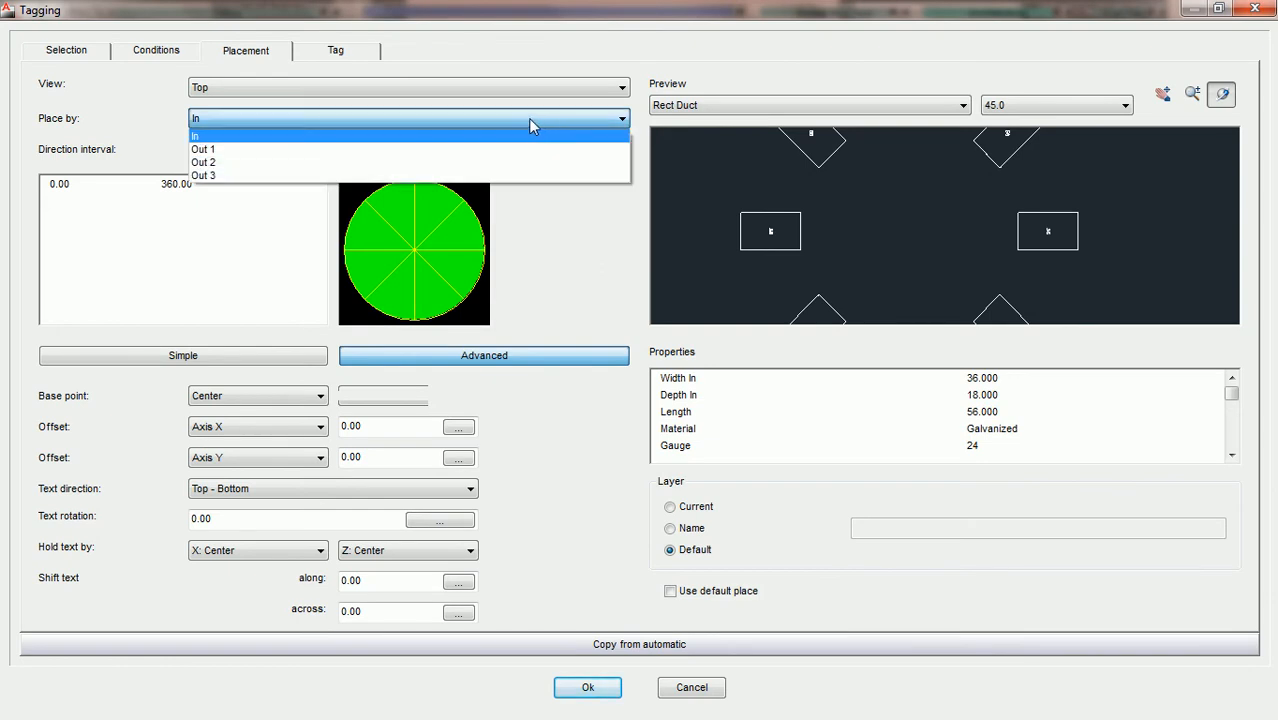
left_click(443, 136)
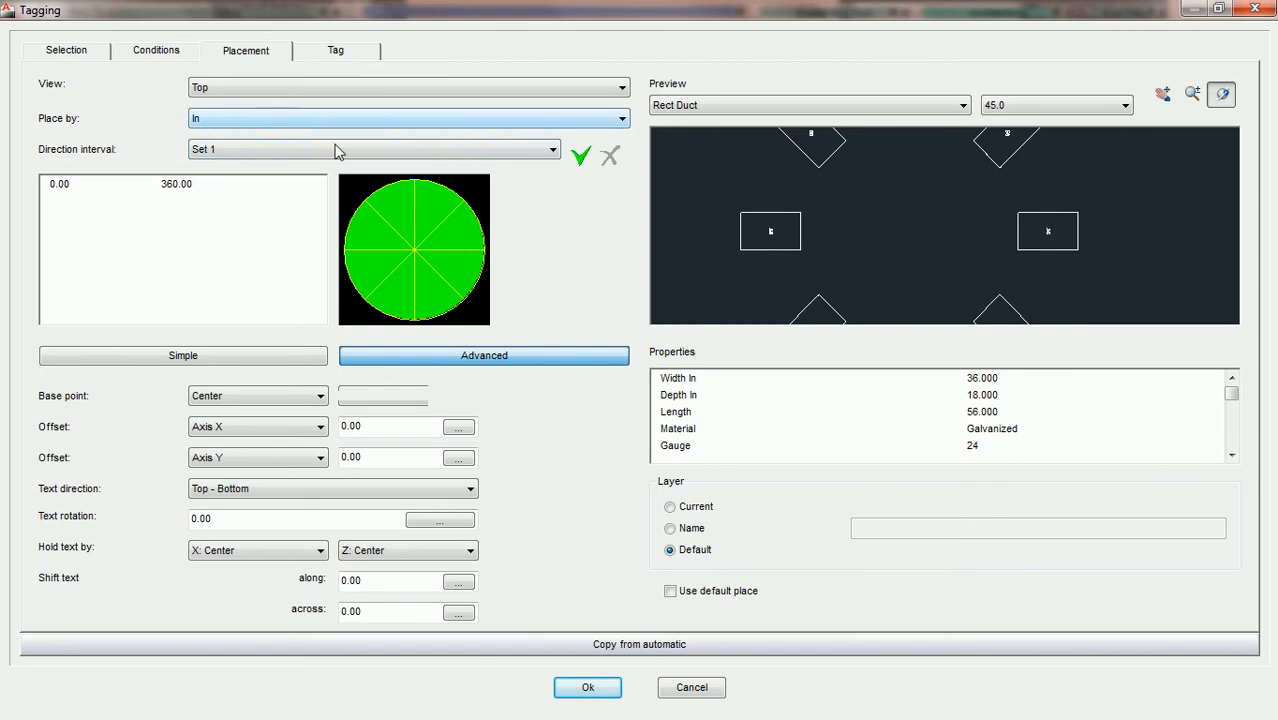
left_click(165, 51)
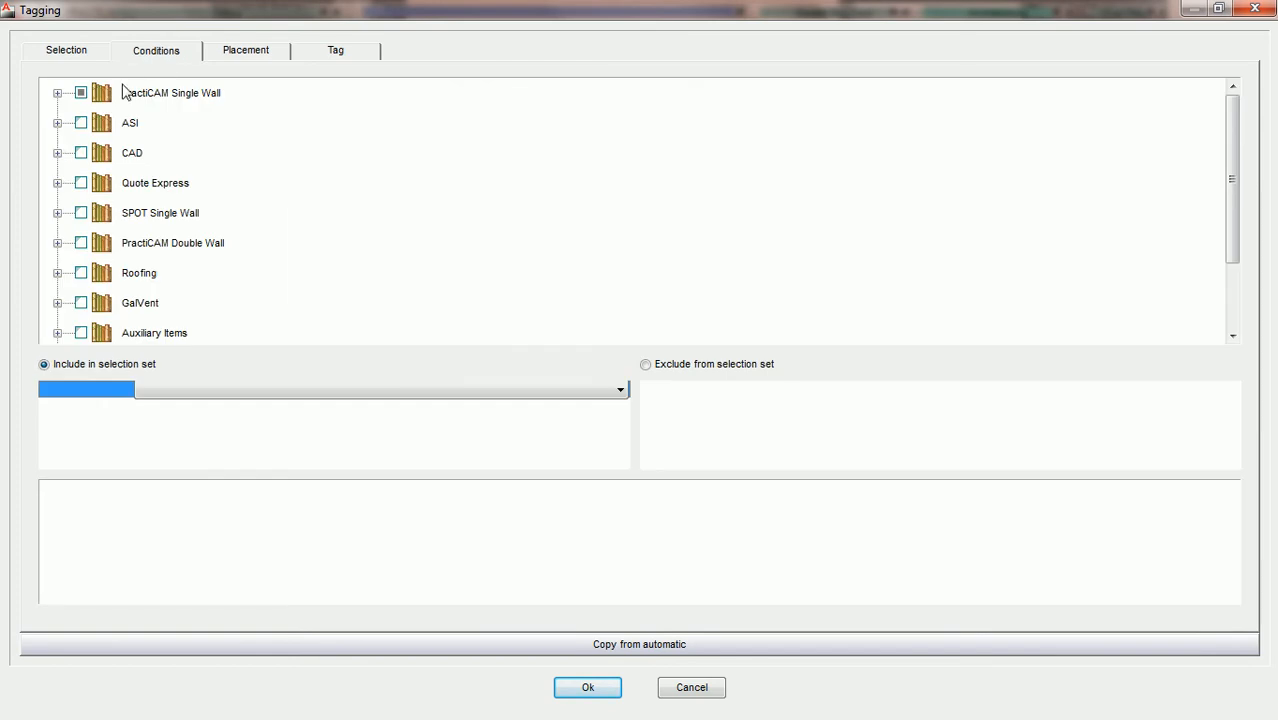
left_click(57, 93)
left_click(90, 123)
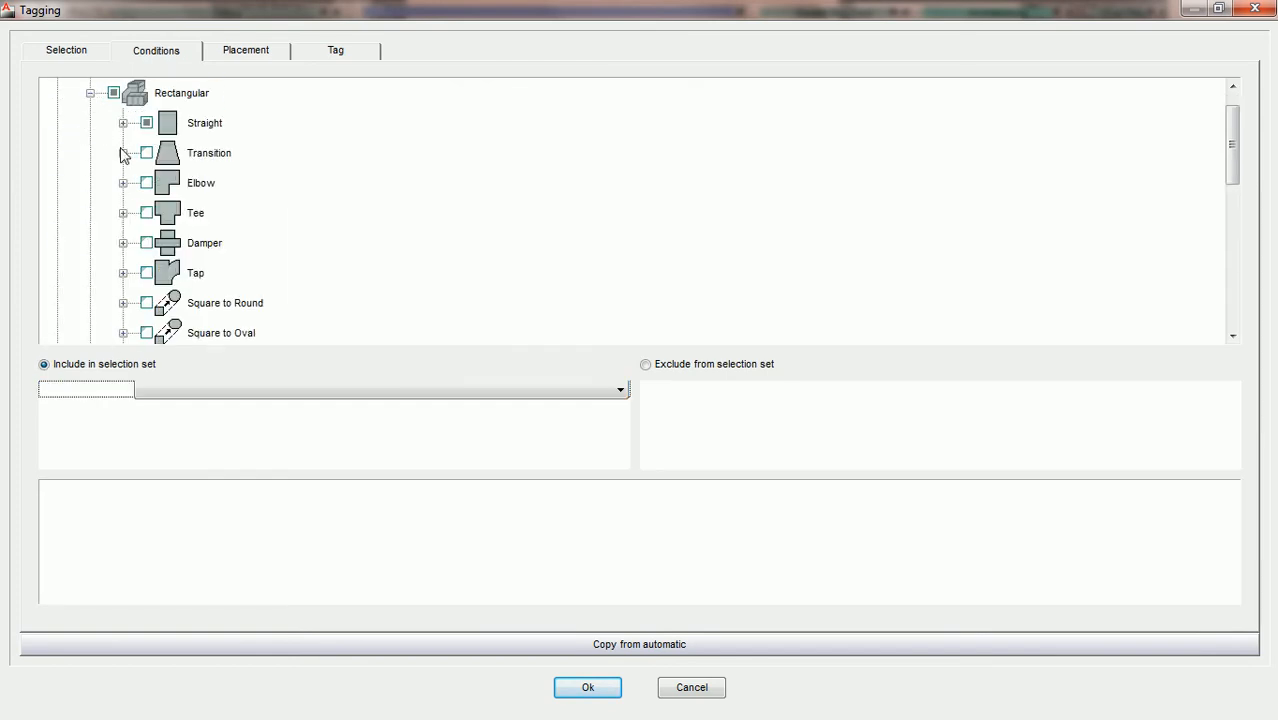
left_click(122, 183)
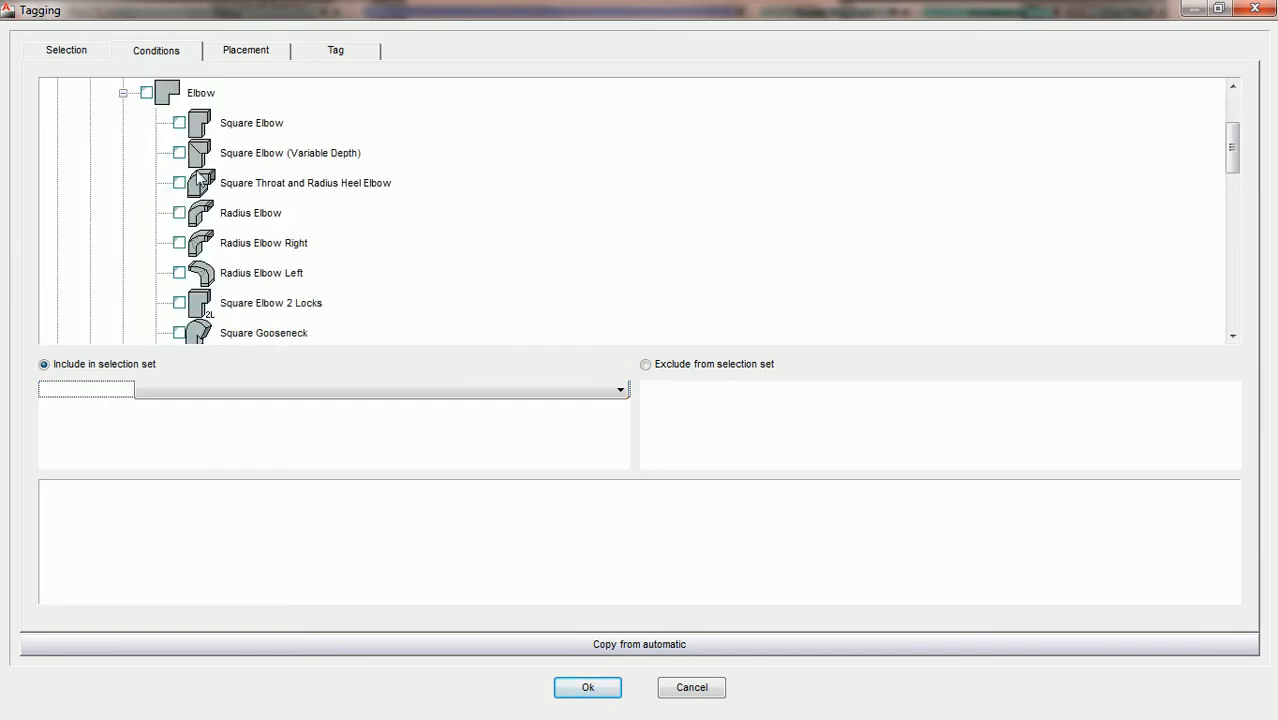
left_click(180, 155)
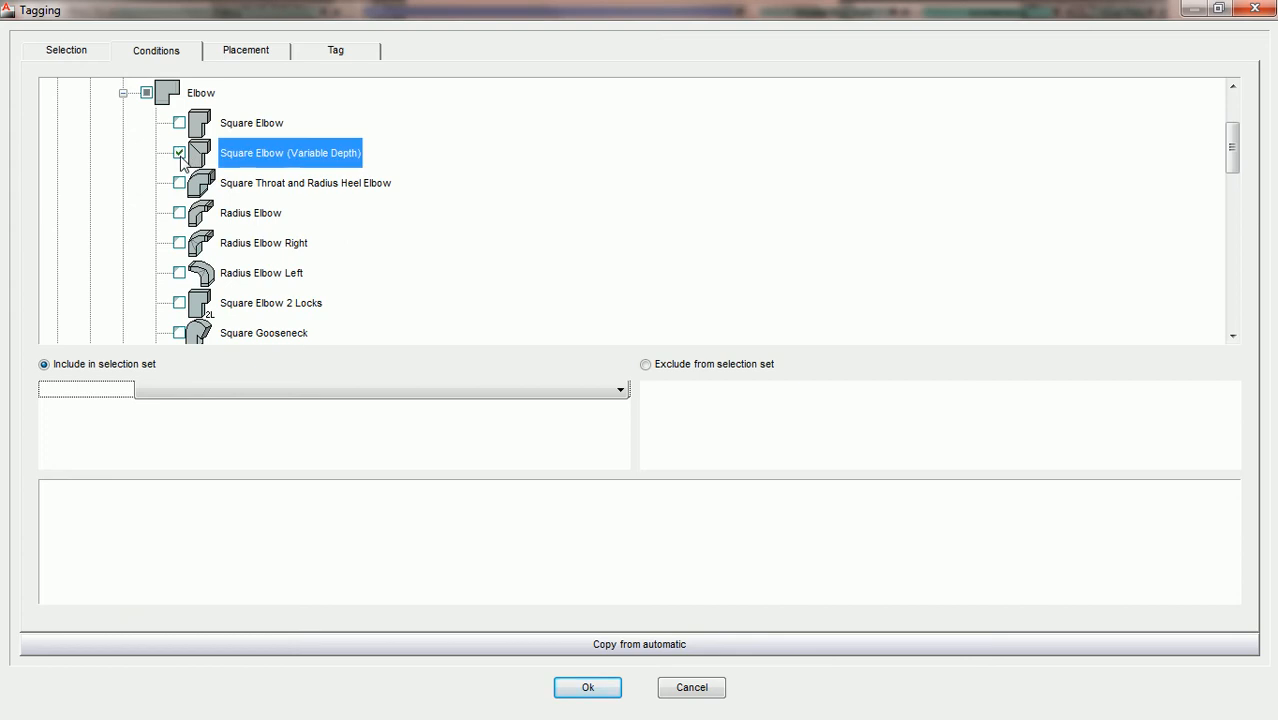
- Examine the Square Elbow (Variable Depth) in the placement preview, both a single elbow up close and the neighbouring orientations
left_click(259, 58)
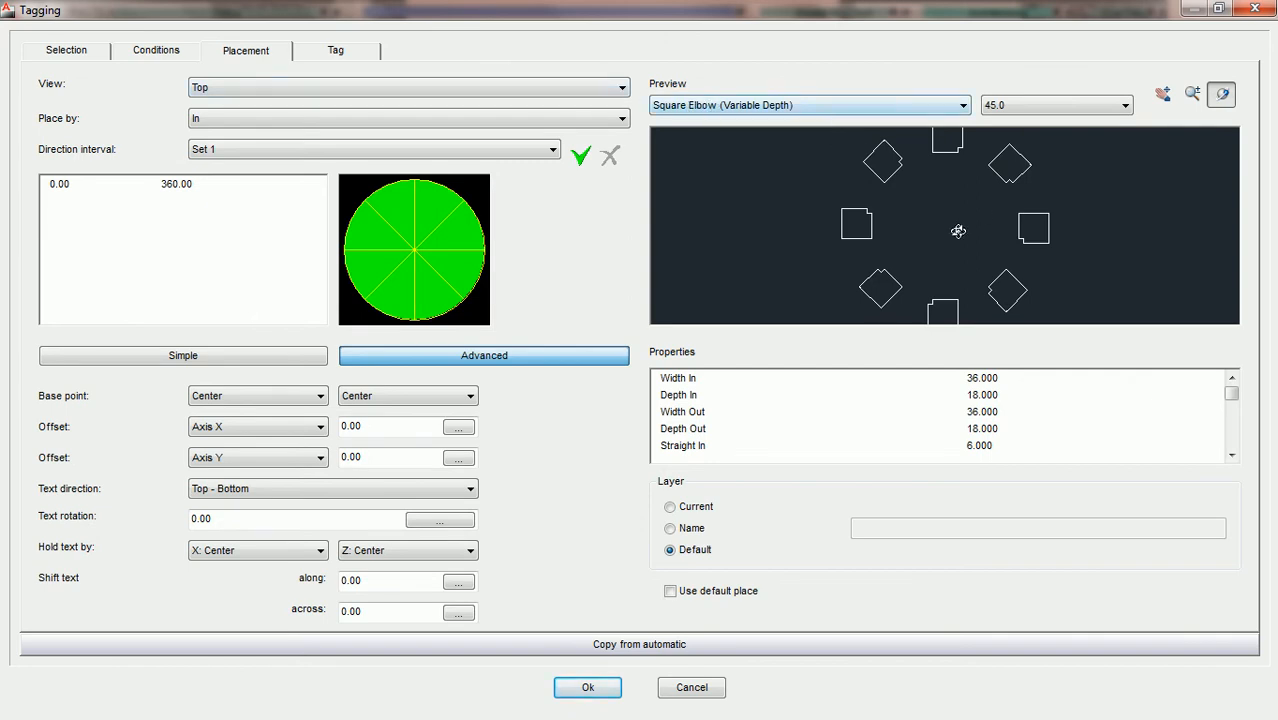
scroll(952, 230, "up", 4)
middle_click_drag(950, 228, 775, 212)
scroll(951, 245, "up", 1)
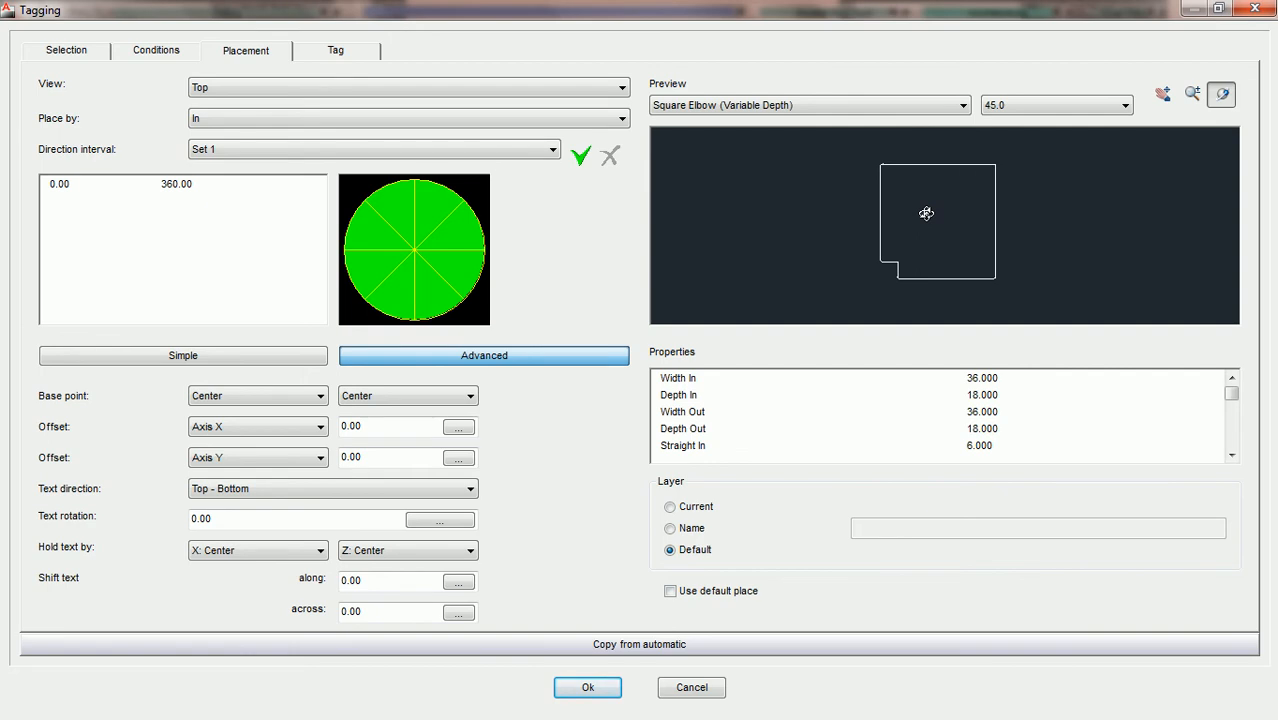
scroll(926, 213, "down", 3)
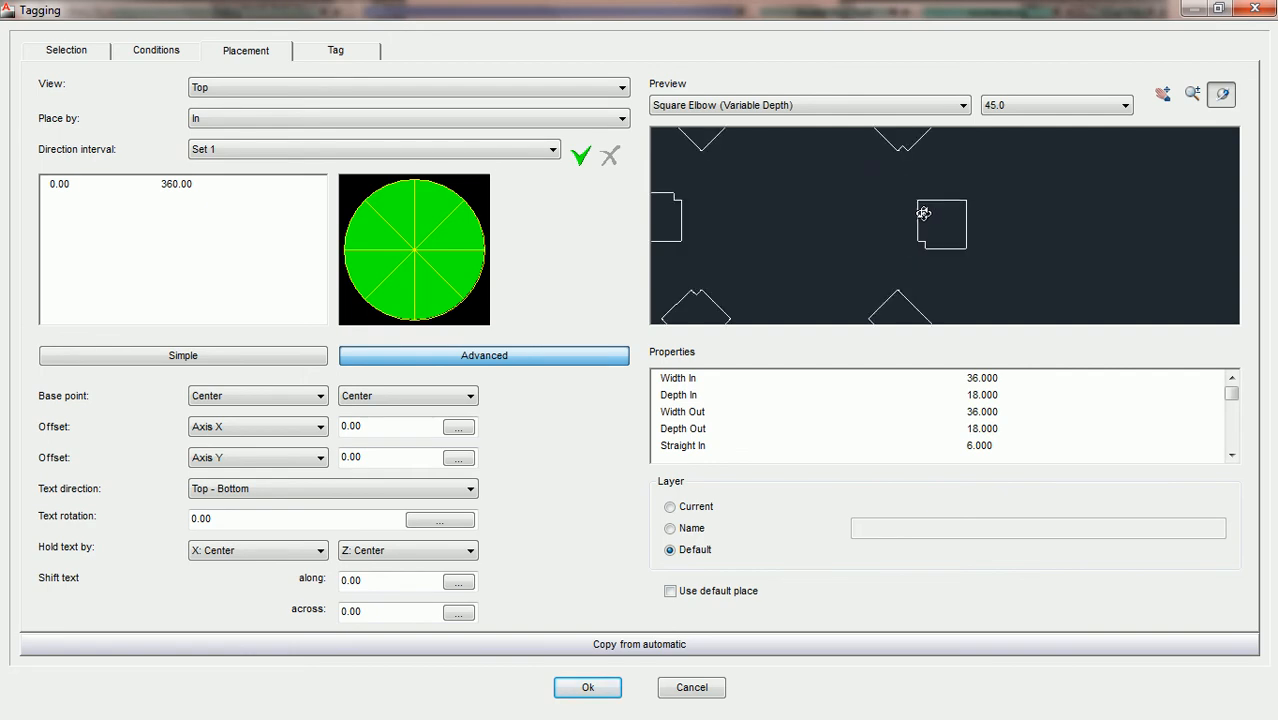
scroll(924, 213, "up", 3)
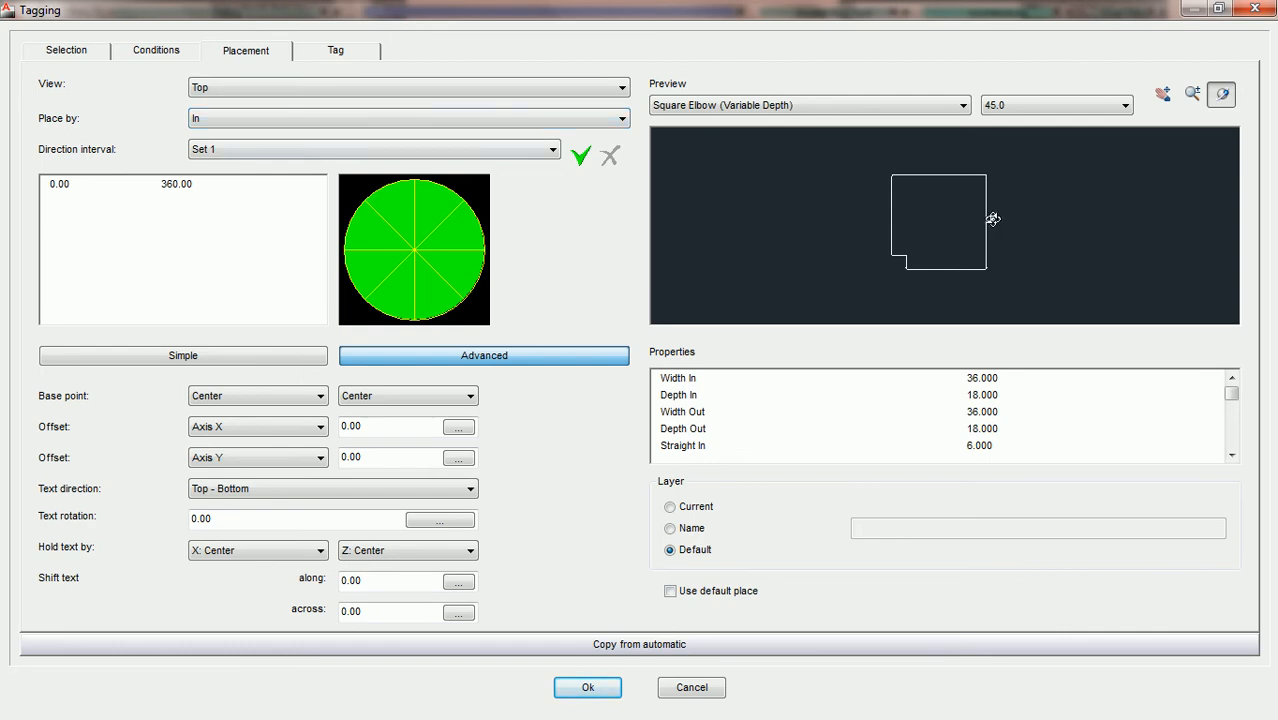
- Switch Place by between Out 1 and In to compare both options for the square elbow, finishing on In
left_click(453, 122)
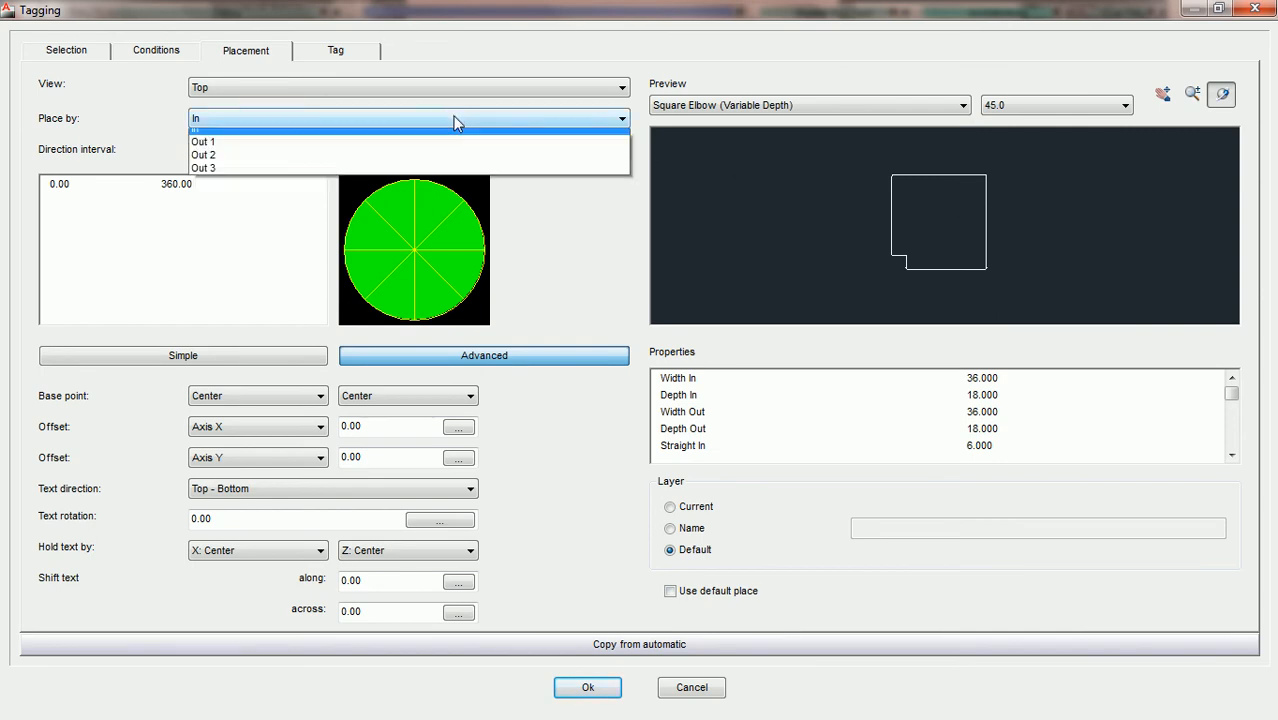
left_click(273, 143)
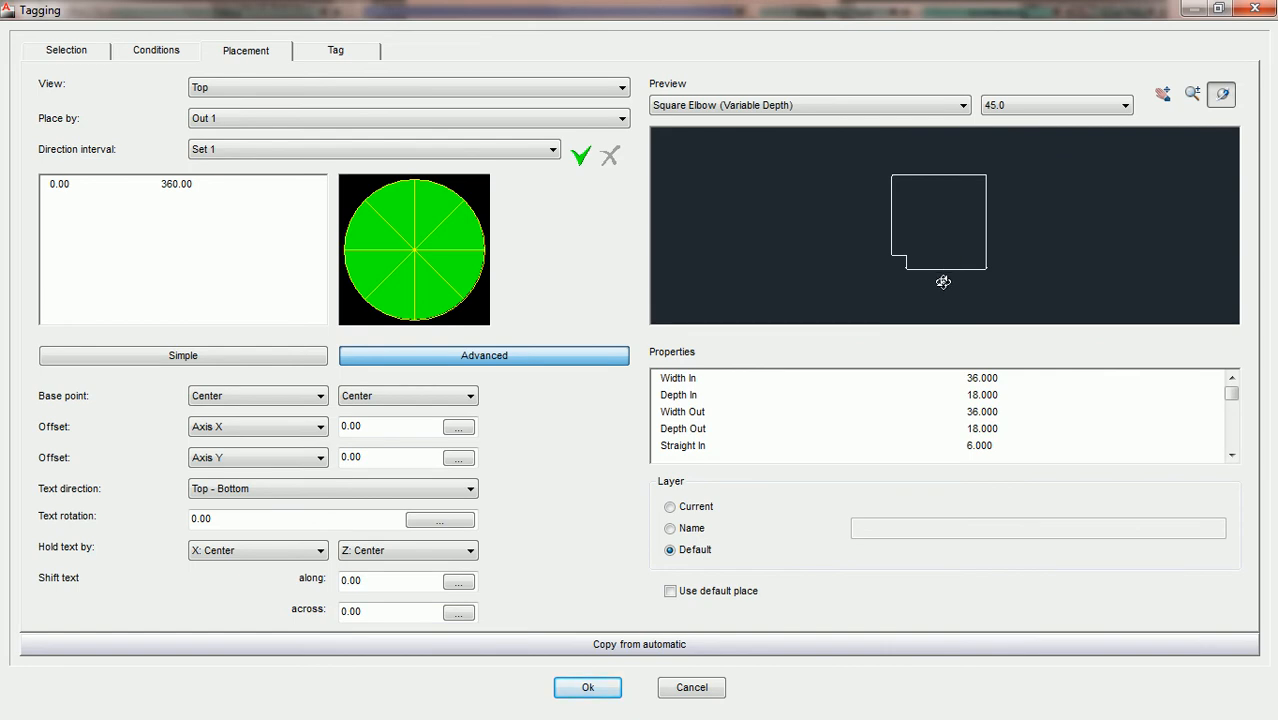
left_click(415, 120)
left_click(343, 135)
left_click(380, 120)
left_click(371, 151)
left_click(443, 118)
left_click(361, 137)
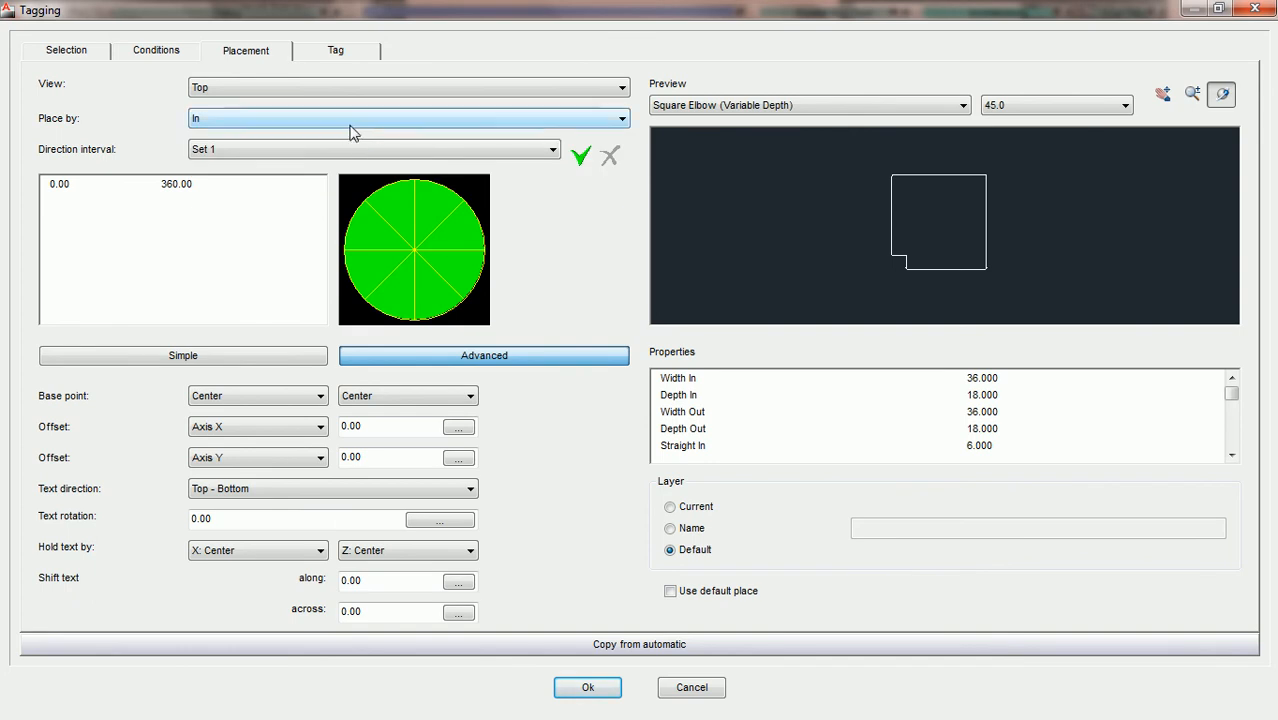
left_click(216, 127)
left_click(216, 128)
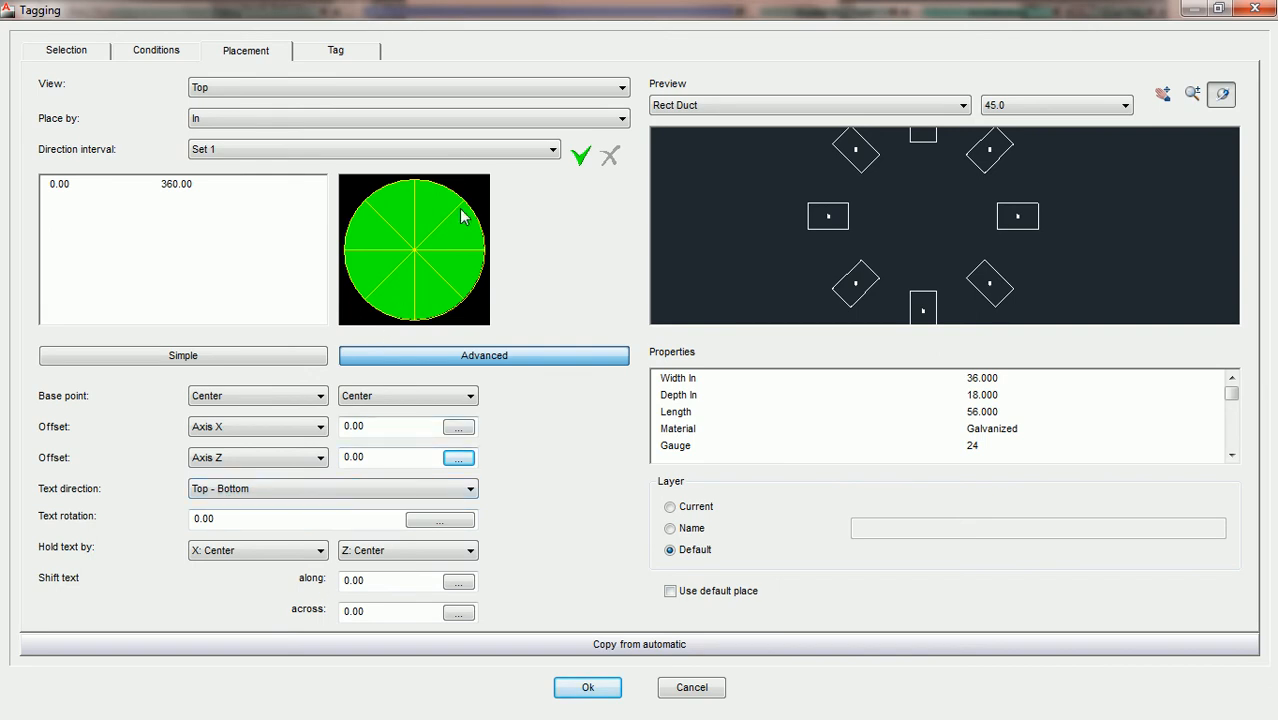
- Add two direction intervals, Set 2 and Set 3, to the Top placement and make Set 3 the active one
left_click(553, 150)
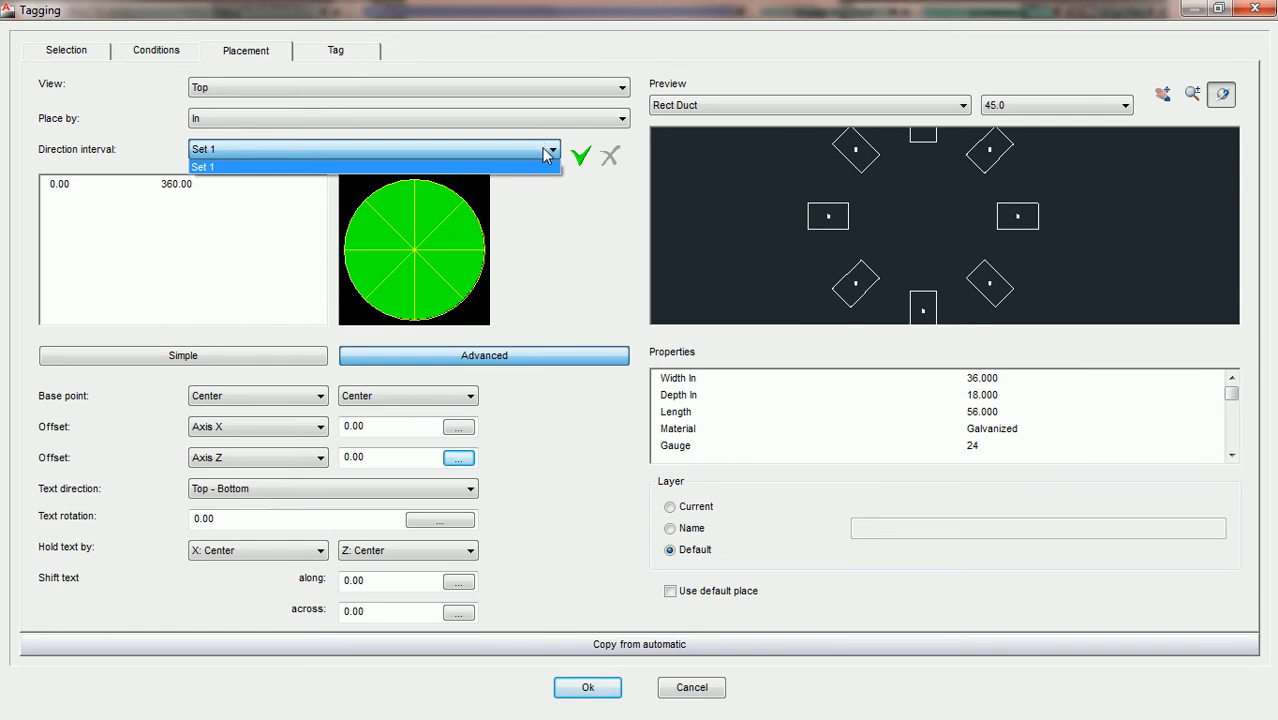
left_click(582, 159)
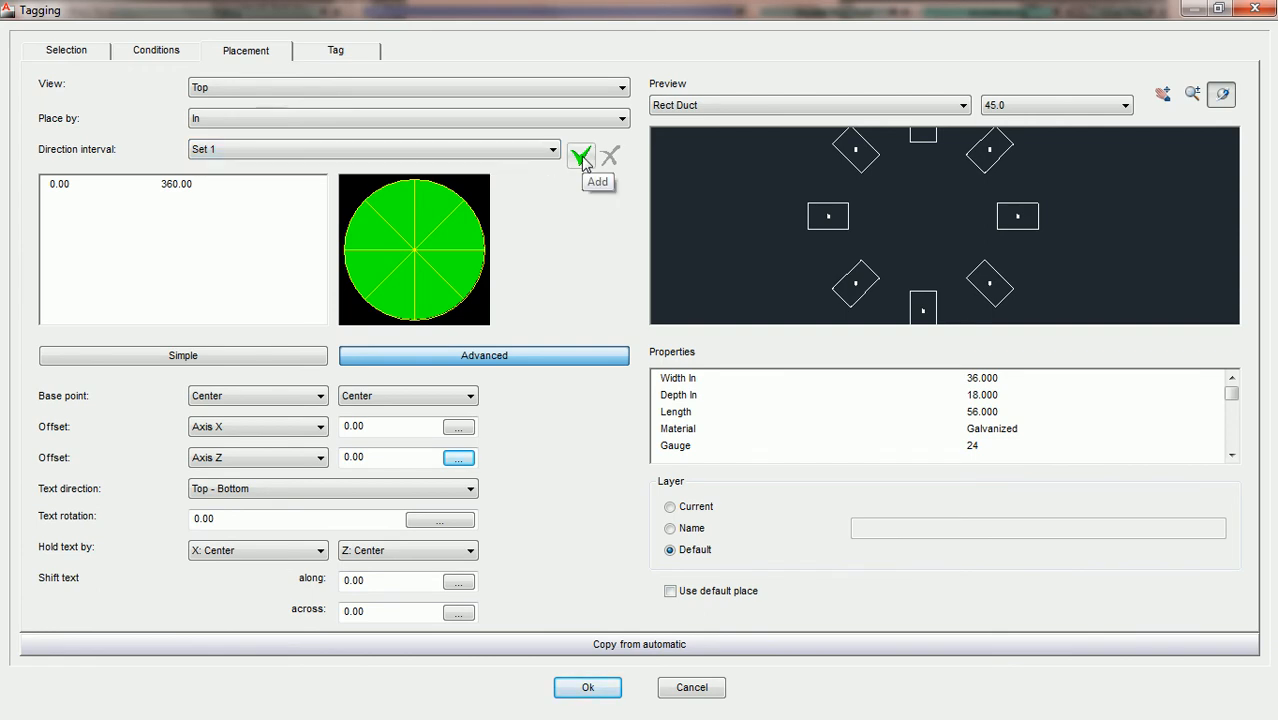
left_click(583, 160)
left_click(553, 150)
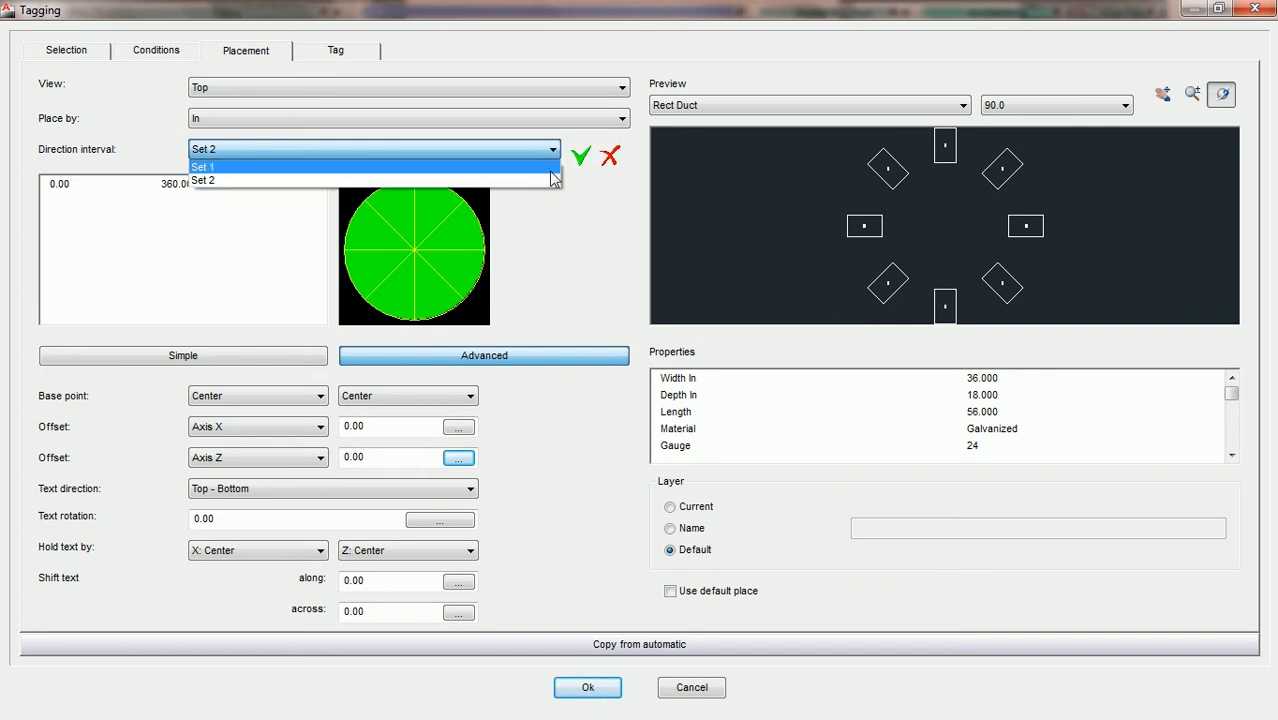
left_click(553, 167)
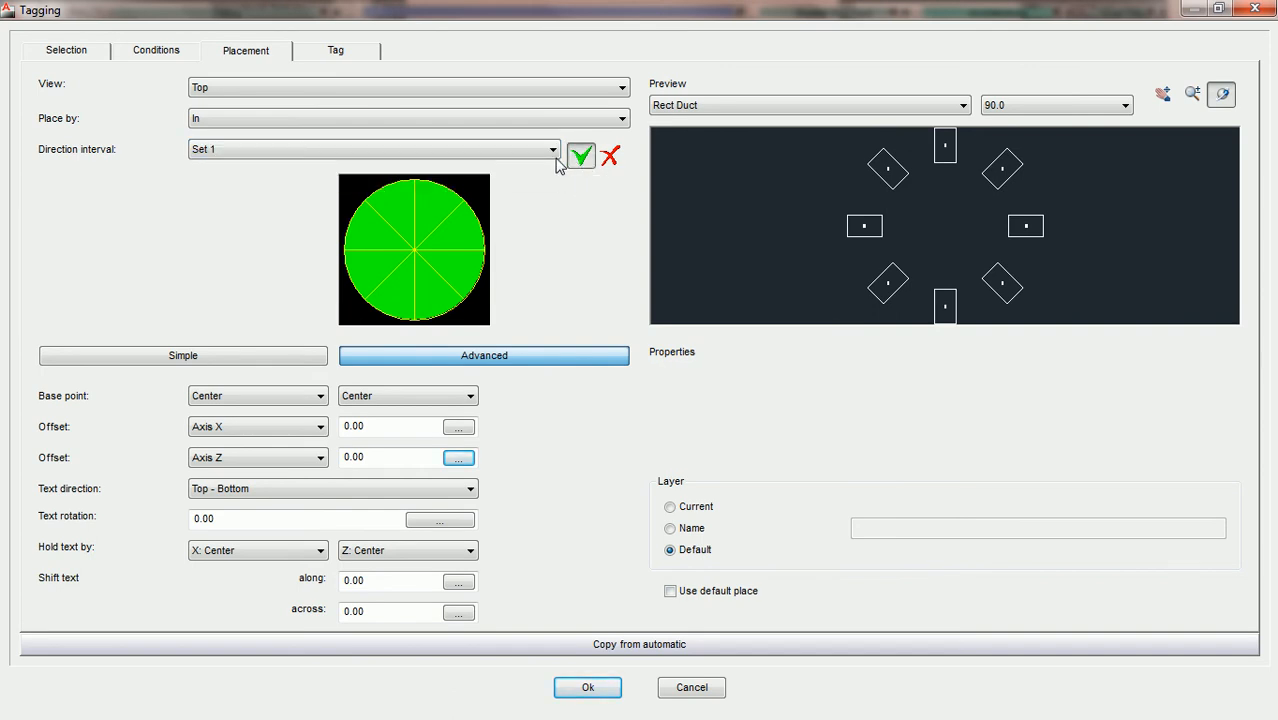
left_click(553, 151)
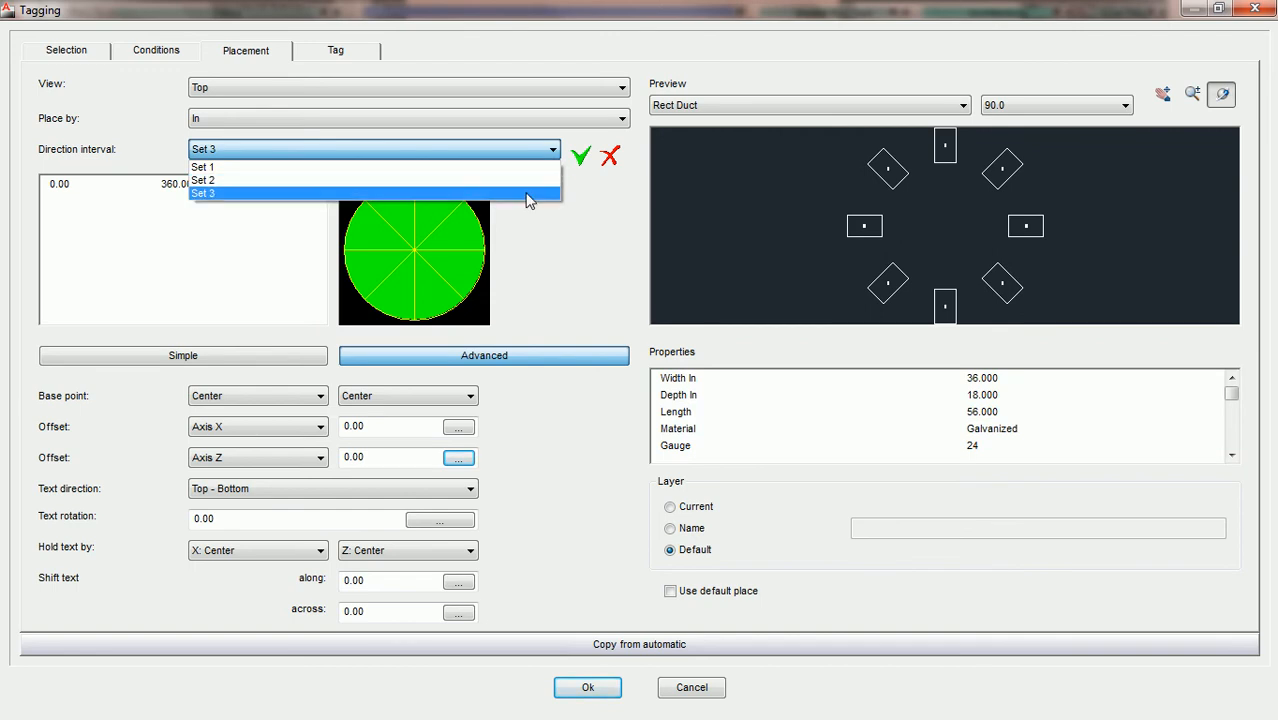
left_click(528, 195)
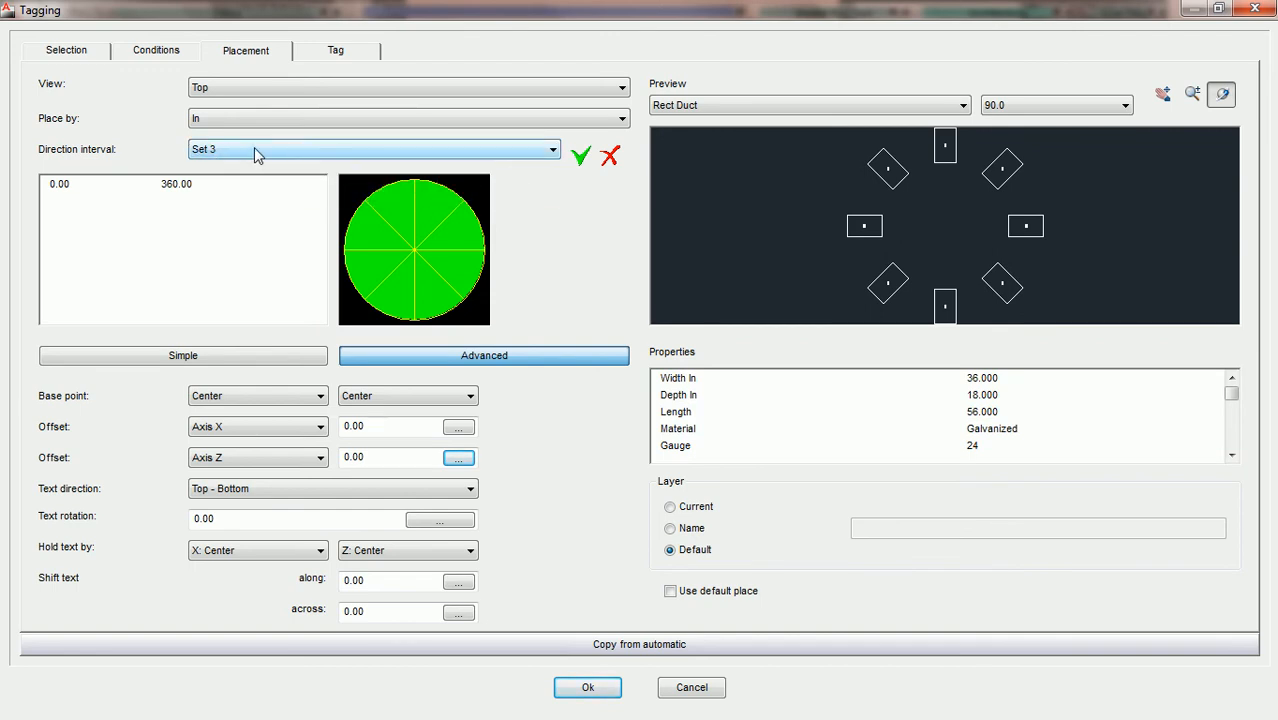
- Delete direction interval Set 3
left_click(611, 157)
left_click(550, 152)
left_click(550, 152)
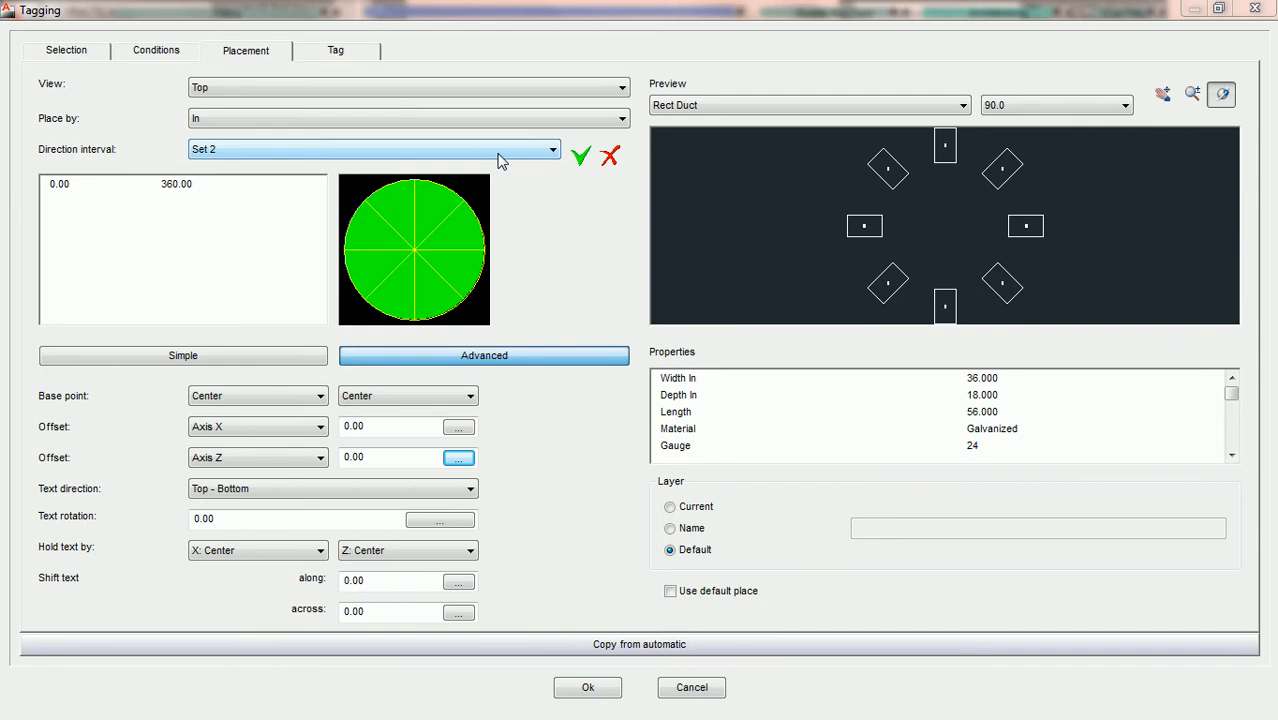
- Select direction interval Set 1, clear its full circle and limit it to the 45 to 90 degree sector
left_click(500, 160)
left_click(502, 170)
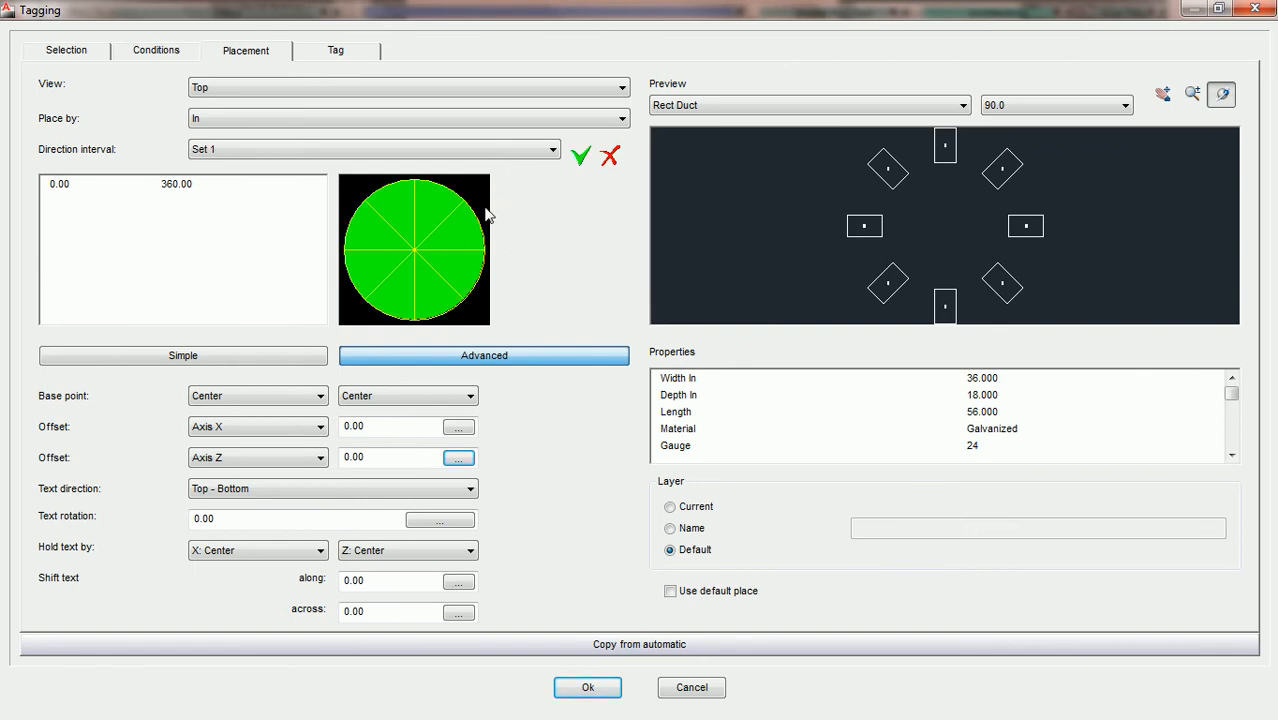
left_click(432, 212)
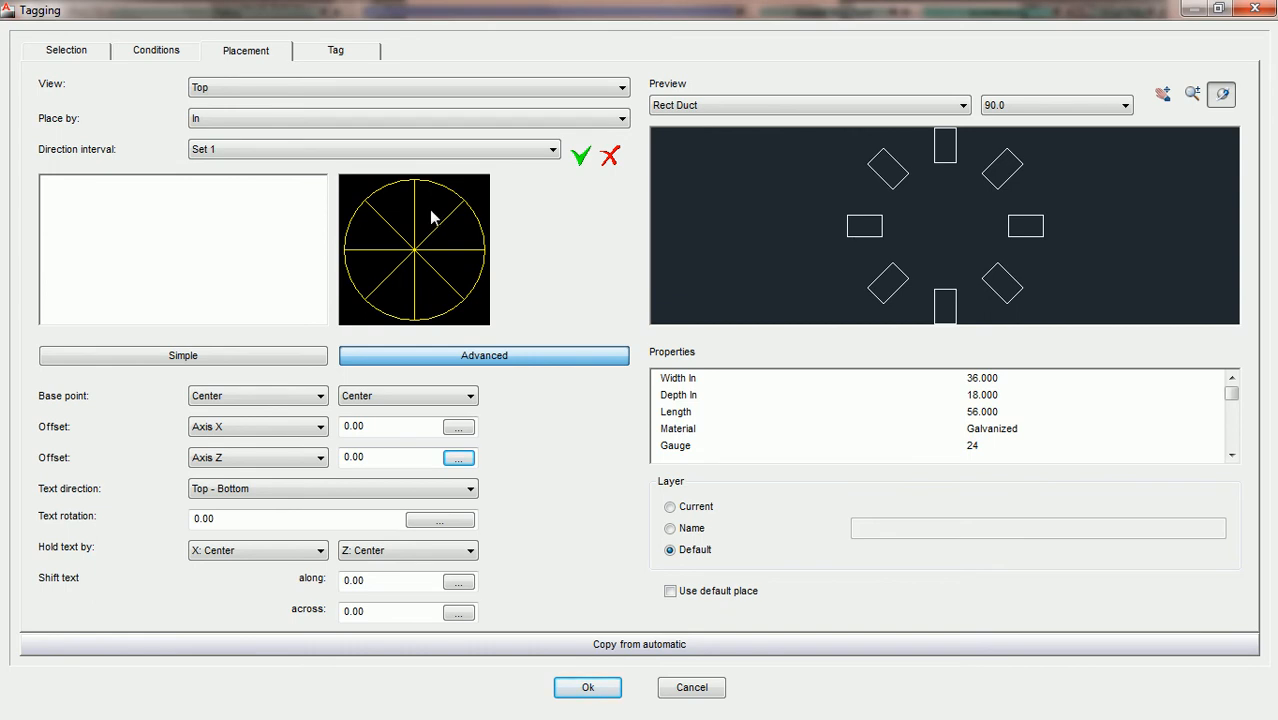
left_click(431, 210)
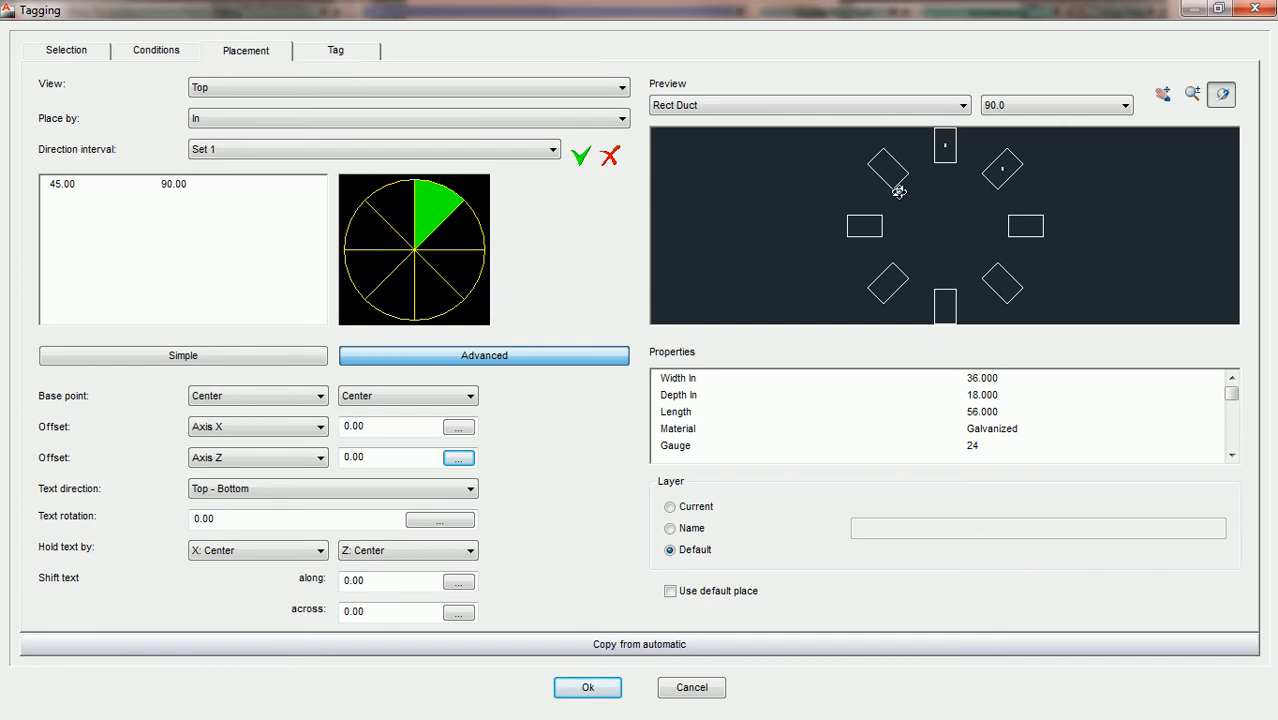
- Examine in the preview which rectangular duct directions carry a length tag with the 45 to 90 degree interval
scroll(964, 230, "up", 2)
scroll(964, 230, "up", 2)
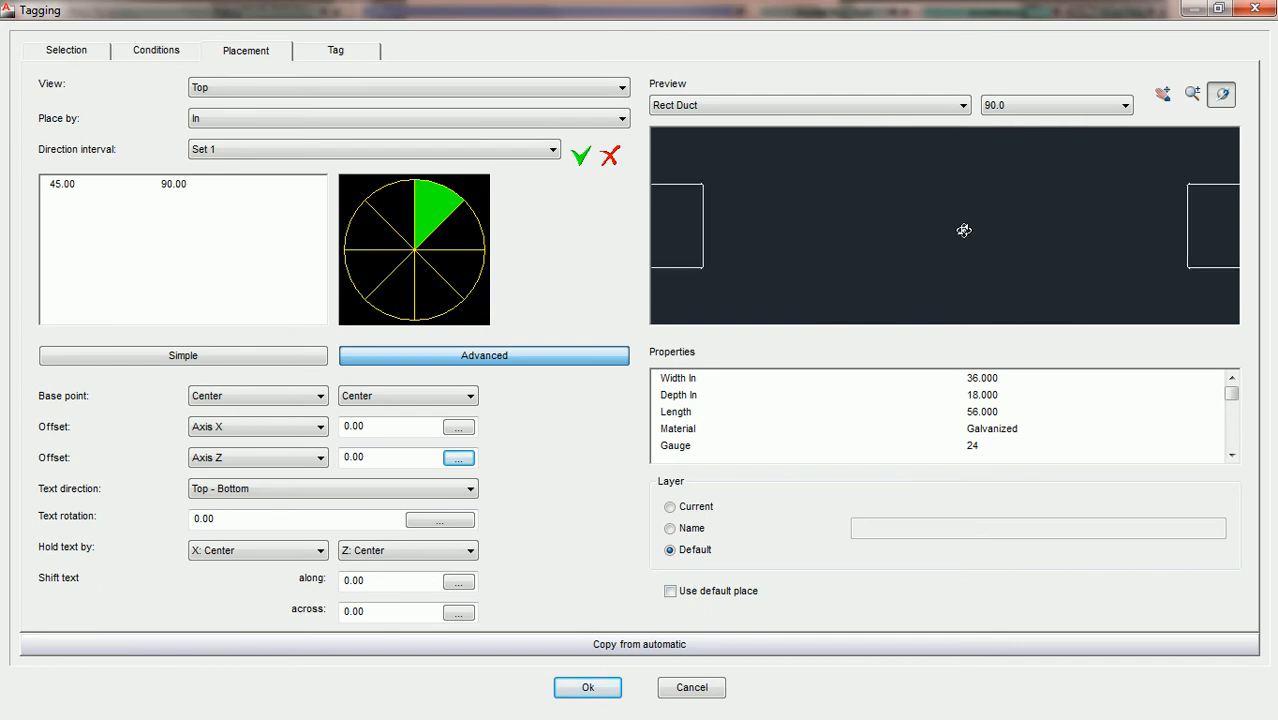
scroll(964, 230, "up", 1)
middle_click_drag(1078, 223, 796, 225)
middle_click_drag(937, 222, 850, 223)
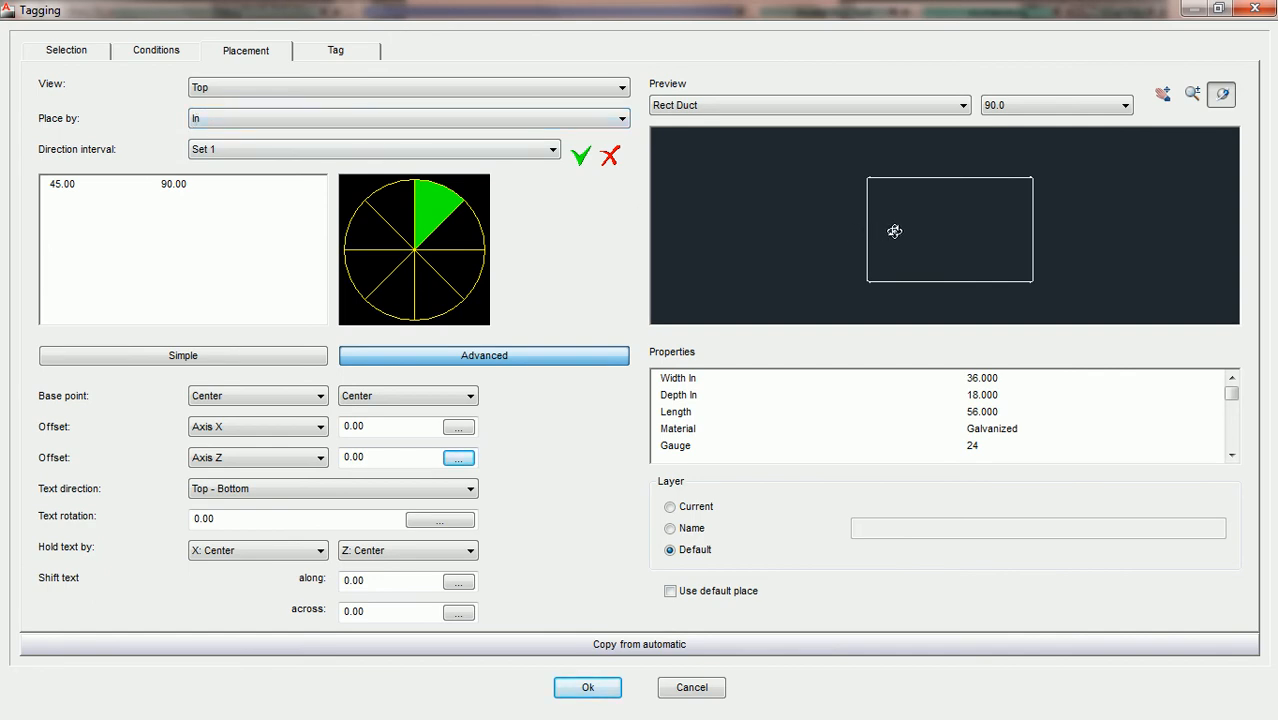
scroll(900, 225, "down", 5)
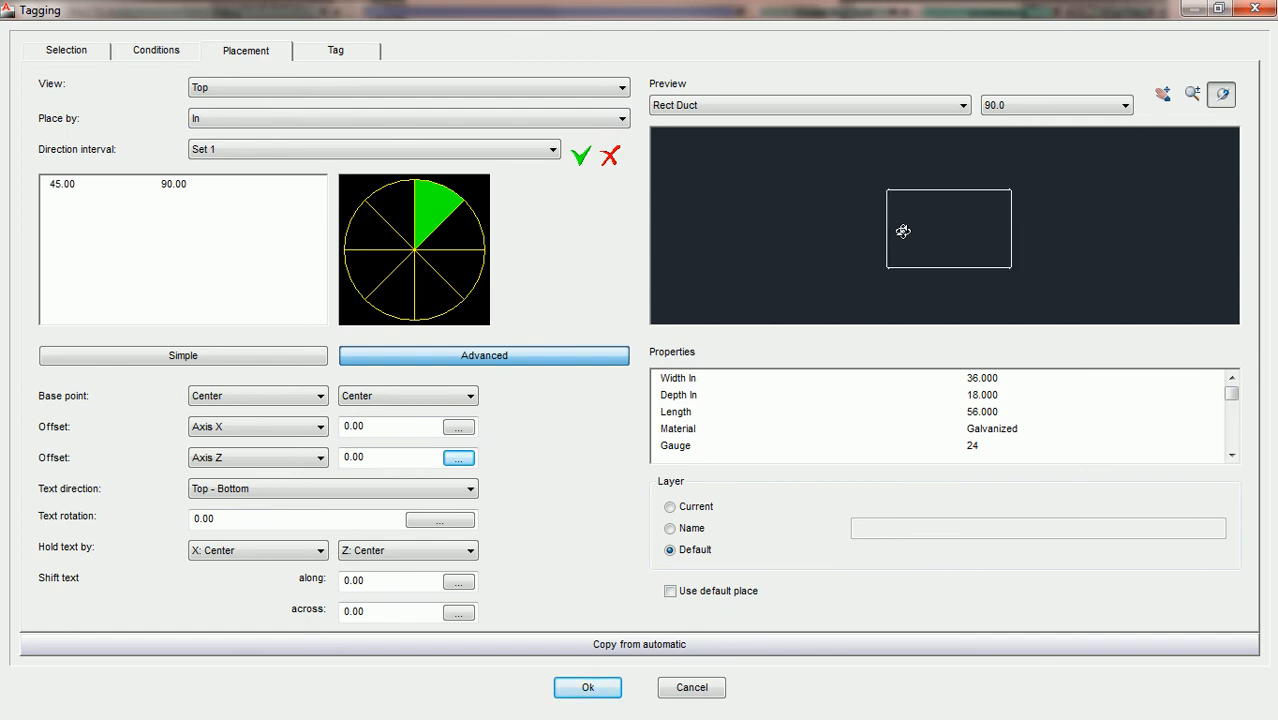
scroll(900, 222, "up", 5)
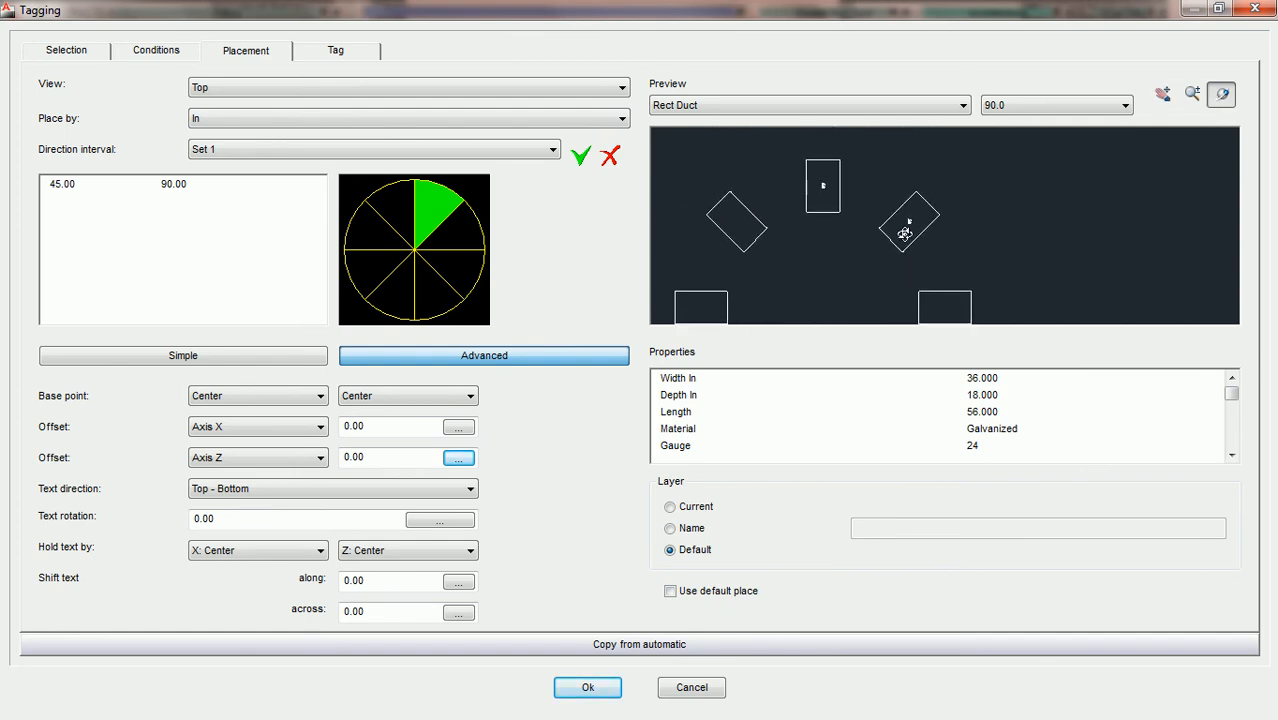
left_click_drag(904, 234, 938, 237)
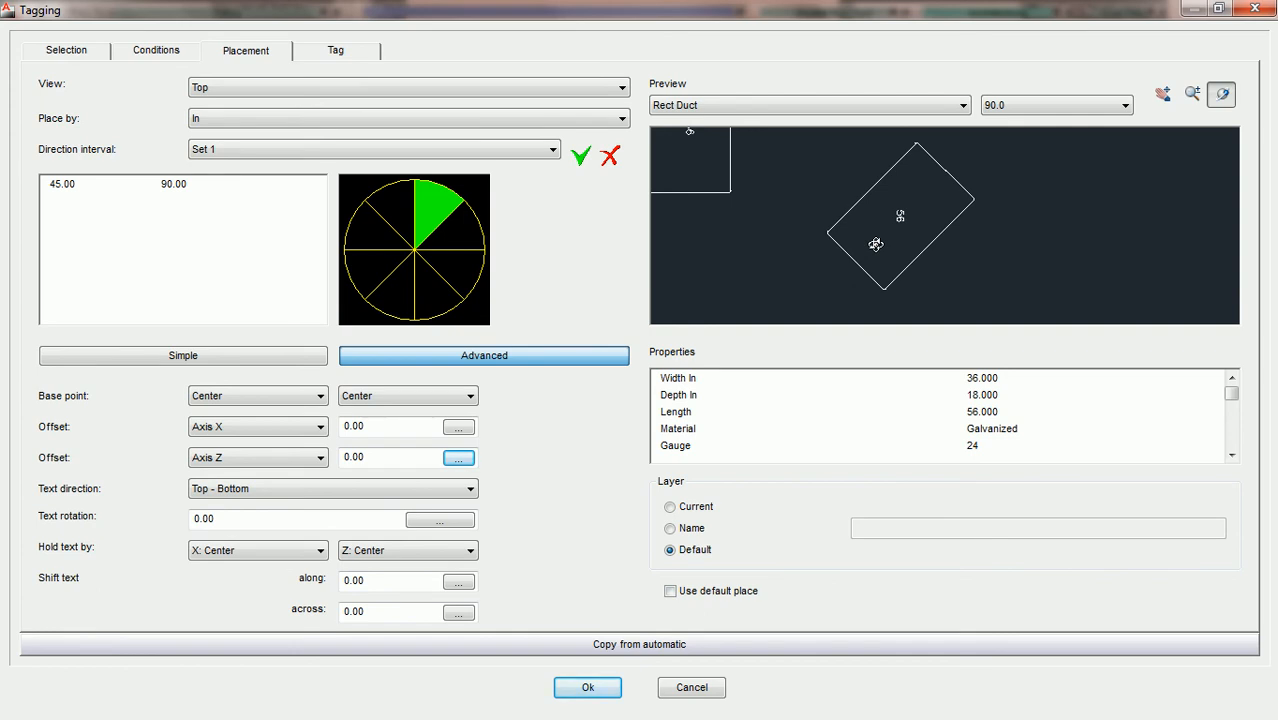
scroll(875, 244, "down", 3)
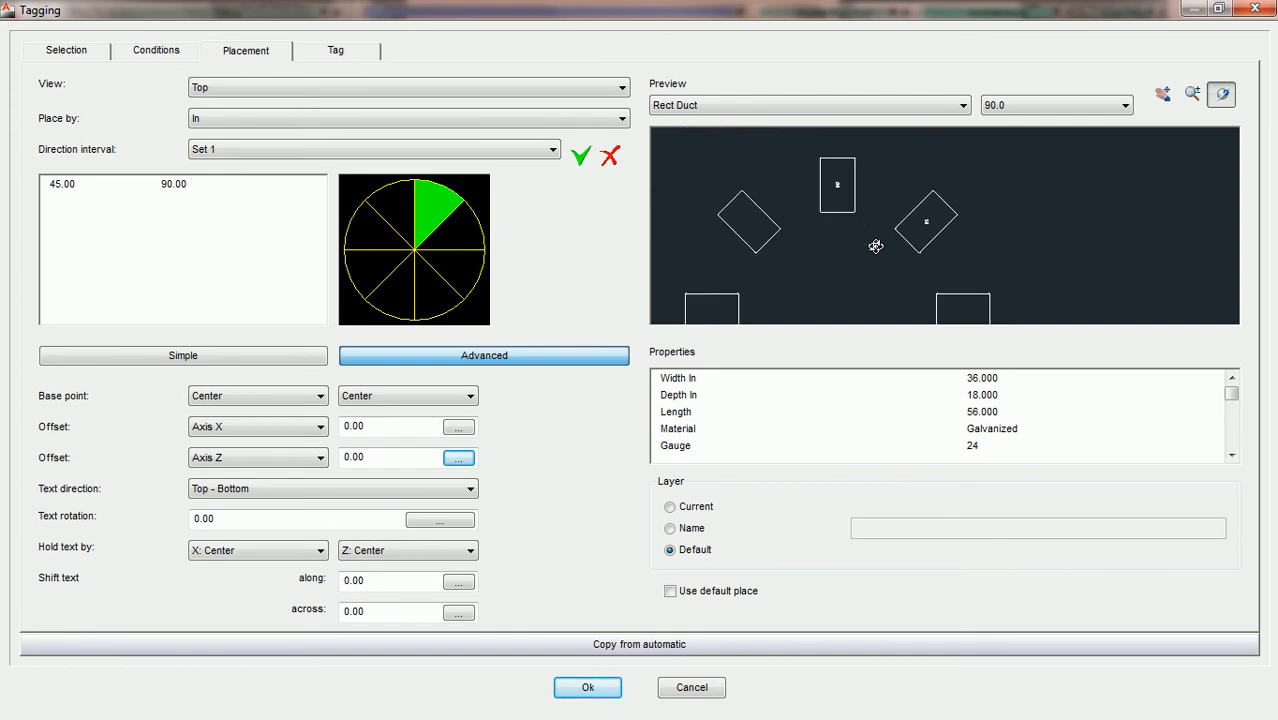
scroll(875, 246, "up", 3)
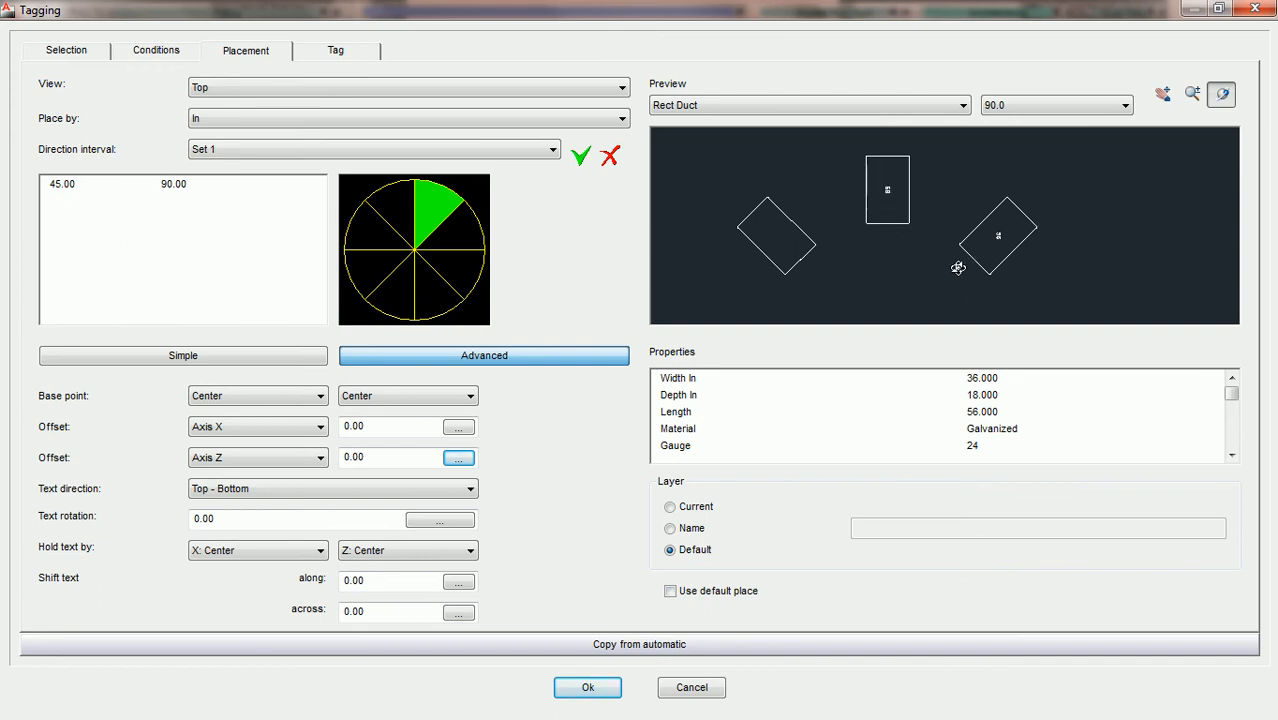
middle_click_drag(969, 285, 967, 230)
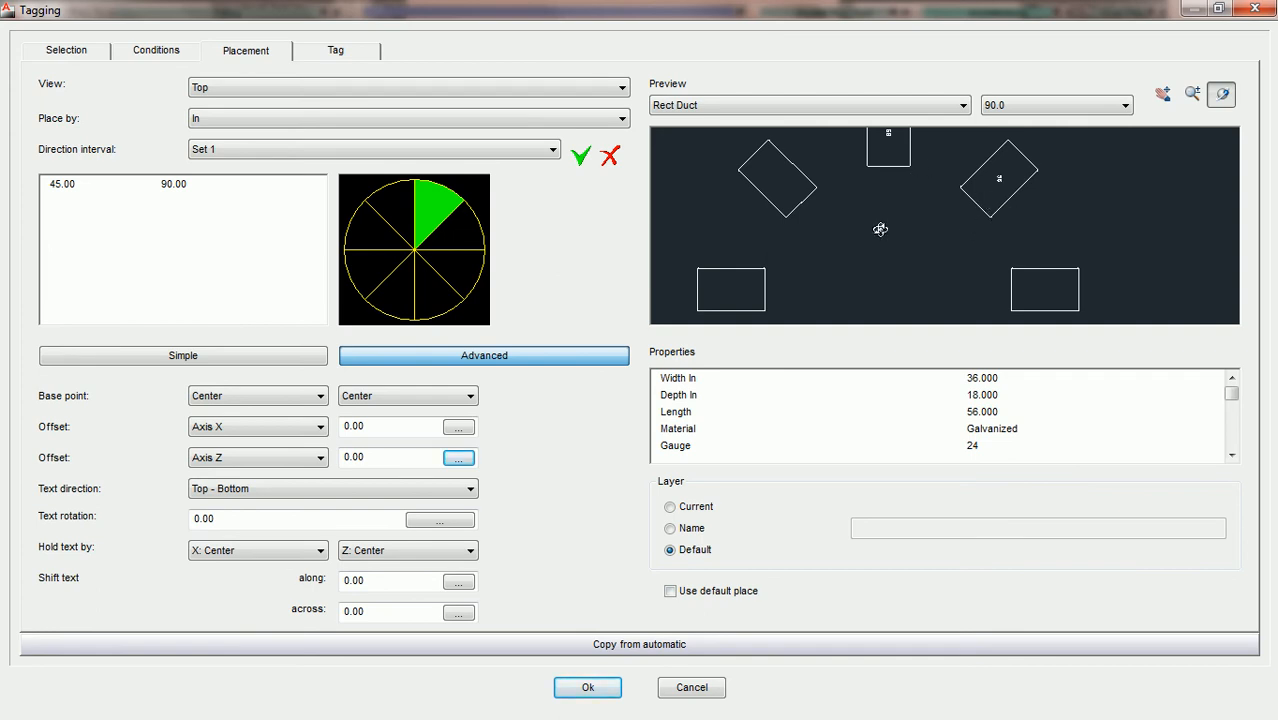
- Extend Set 1's direction interval to cover 0 to 90 degrees and check the tagged ducts in the preview
left_click(450, 245)
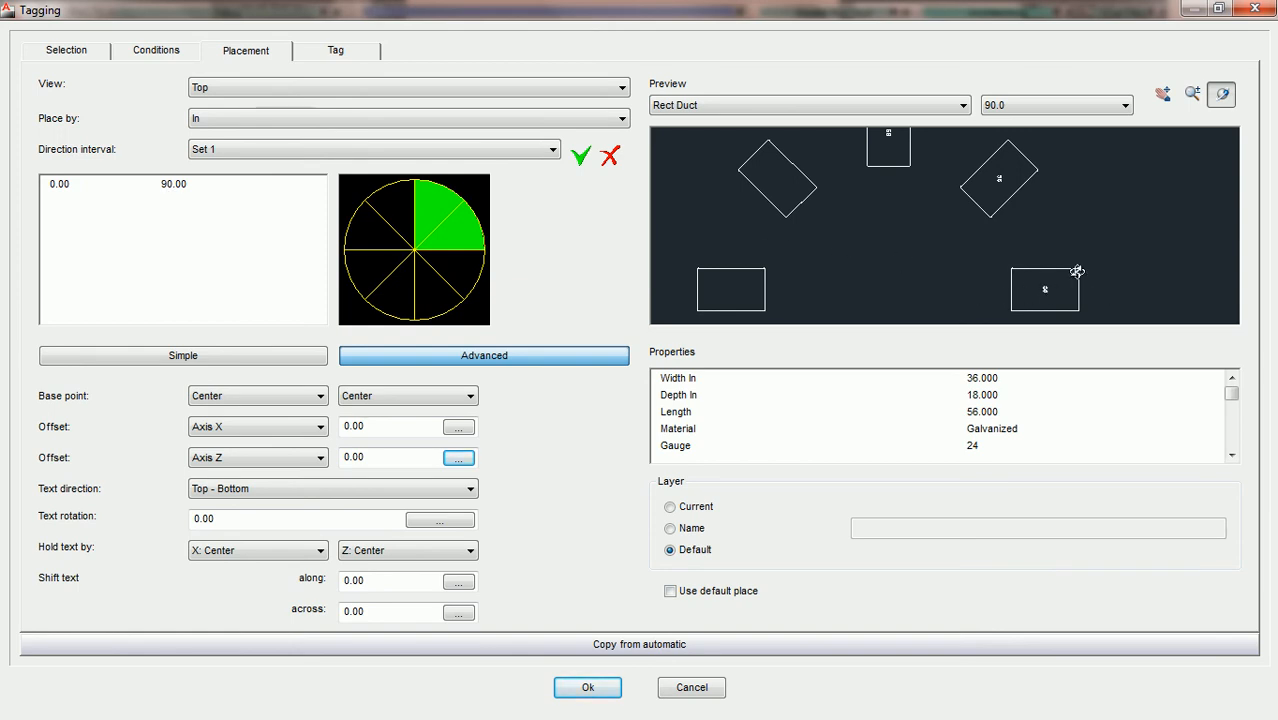
scroll(1101, 255, "down", 1)
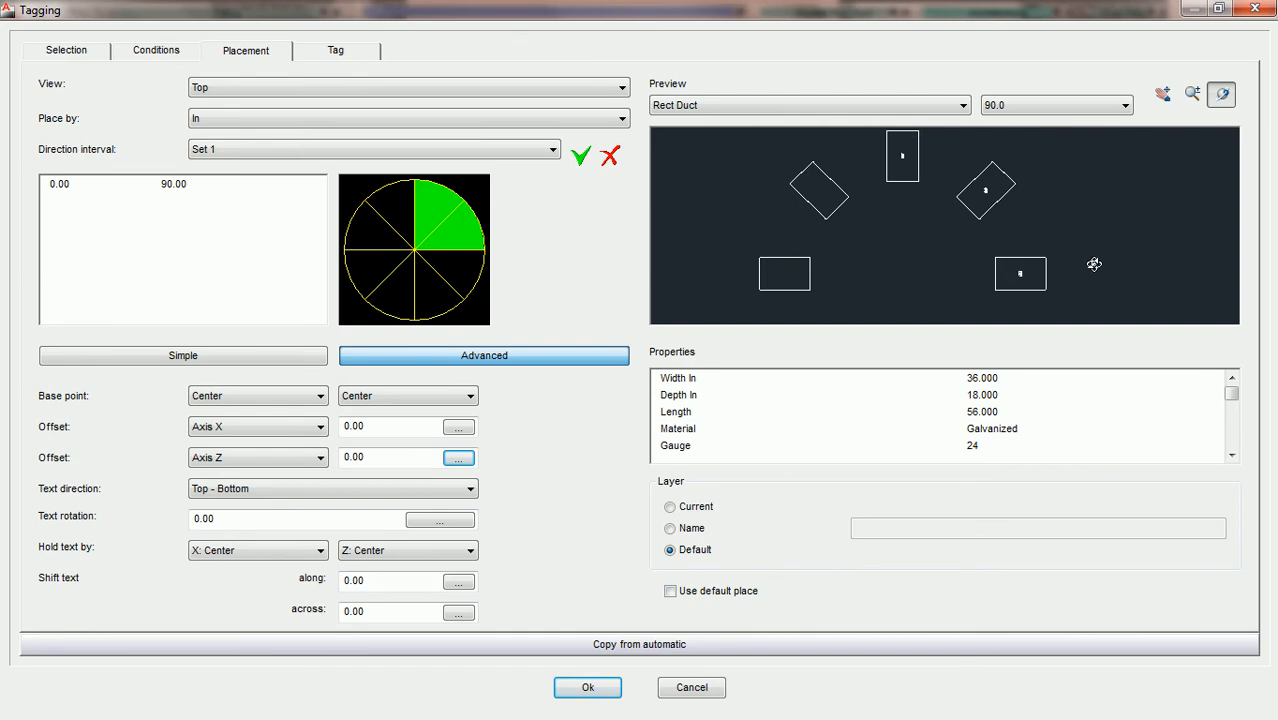
scroll(1093, 263, "down", 1)
middle_click_drag(1093, 263, 1100, 211)
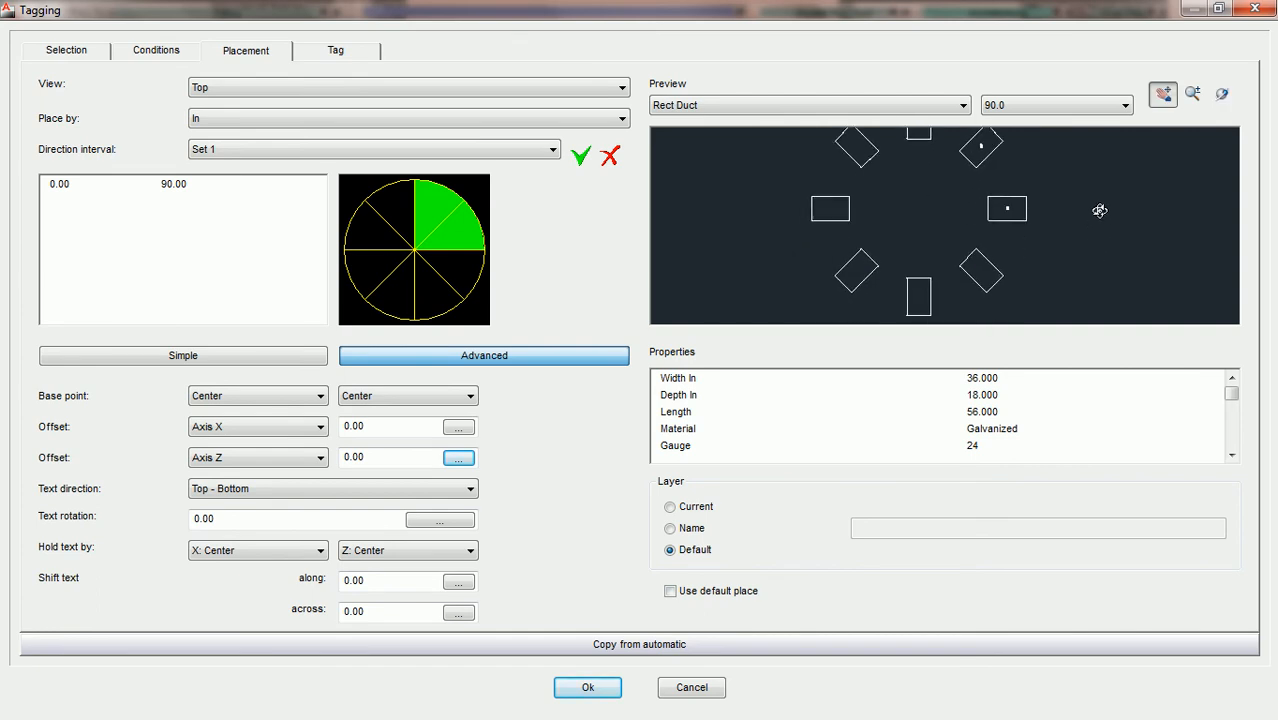
- Add the 270 to 360 degree sectors to direction interval Set 1 and check the tagged ducts in the preview
left_click(459, 279)
left_click(442, 294)
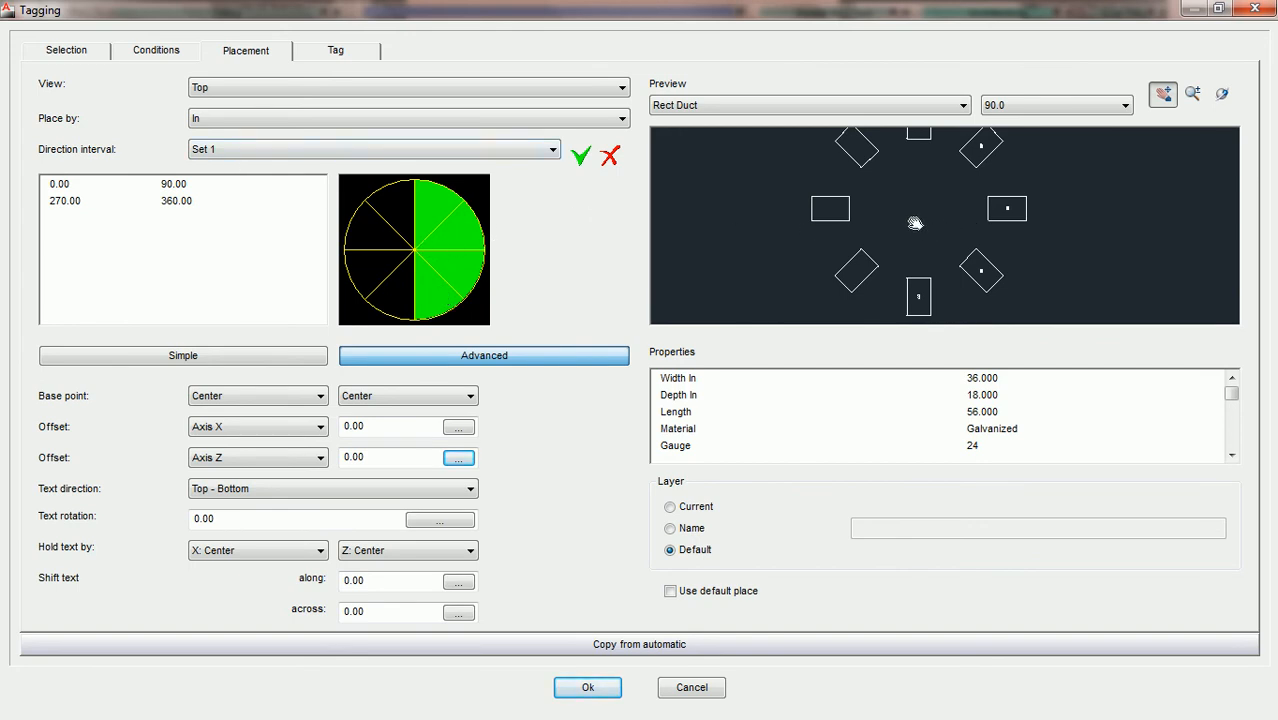
left_click_drag(930, 206, 935, 297)
scroll(934, 251, "up", 5)
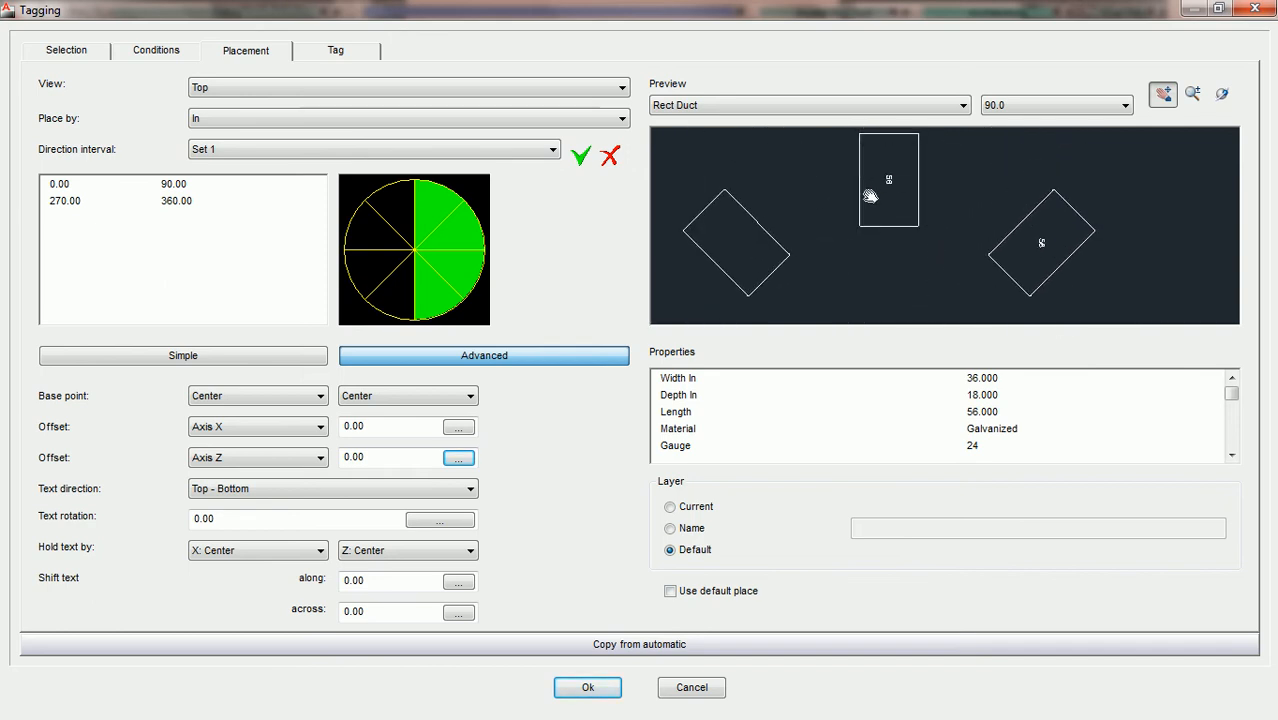
left_click_drag(927, 248, 953, 136)
scroll(945, 222, "down", 2)
left_click_drag(947, 284, 933, 147)
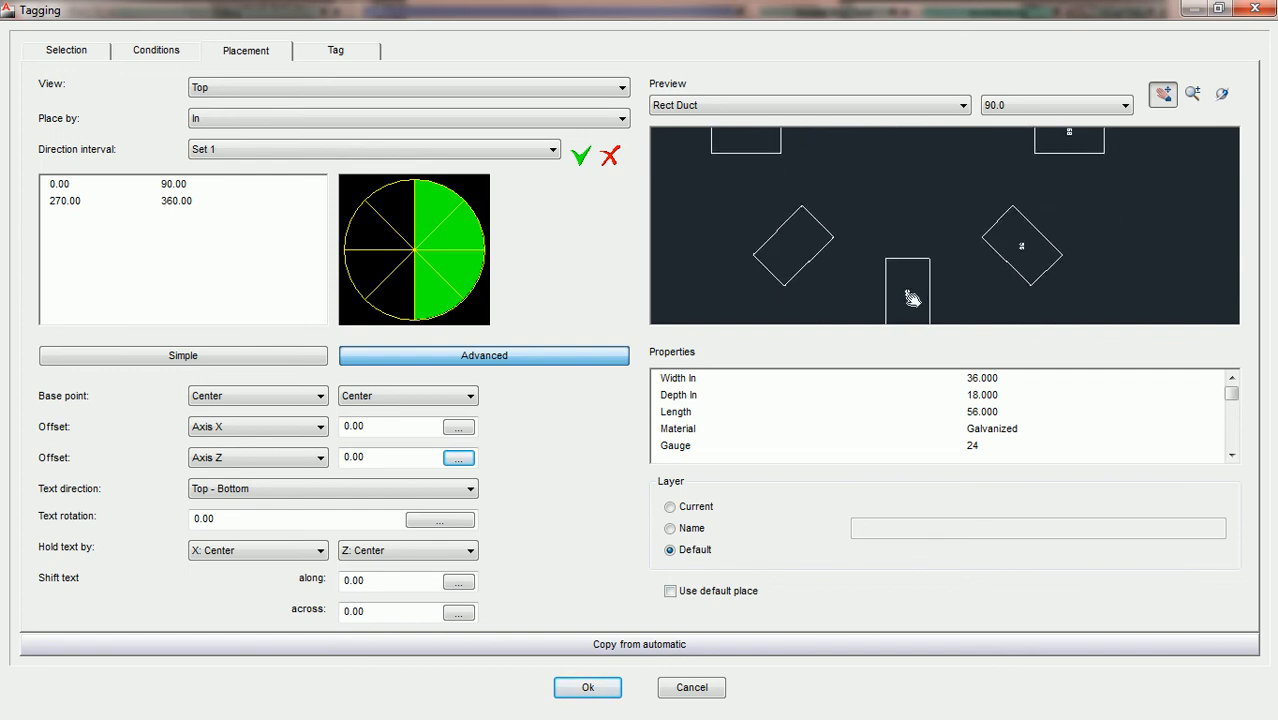
- Select direction interval Set 2, limit it to the 90 to 270 degree half and check the tagged ducts in the preview
left_click(526, 150)
left_click(518, 181)
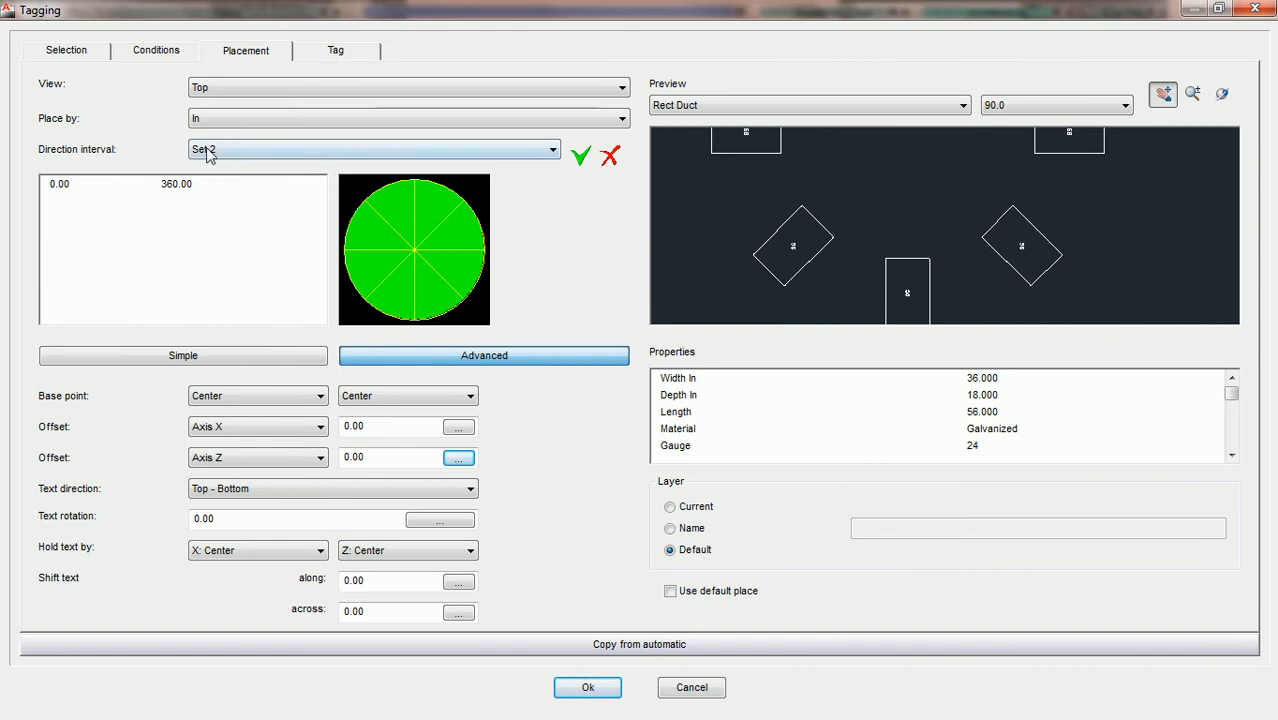
left_click(398, 202)
left_click(397, 201)
left_click(368, 233)
left_click(369, 266)
left_click(400, 296)
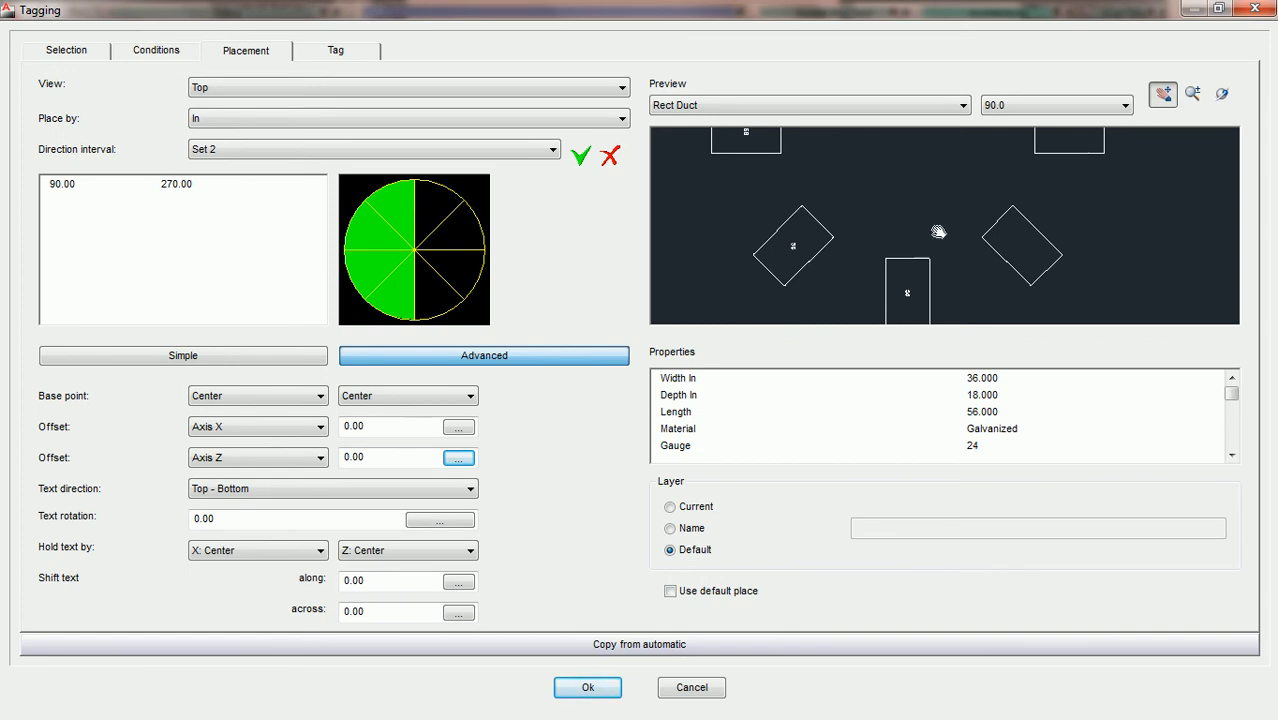
left_click_drag(946, 274, 943, 234)
scroll(930, 238, "up", 4)
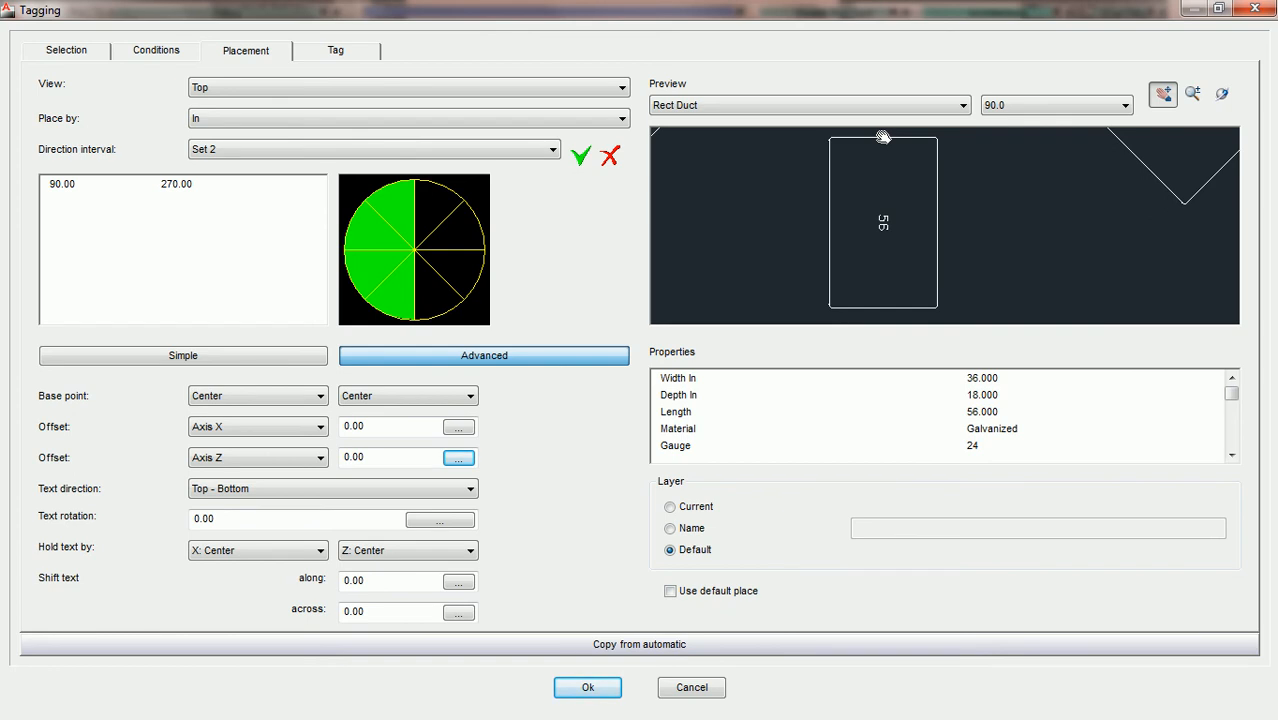
- Change the start of Set 1's 270 to 360 degree interval to 271 degrees, also trying 285
left_click(550, 152)
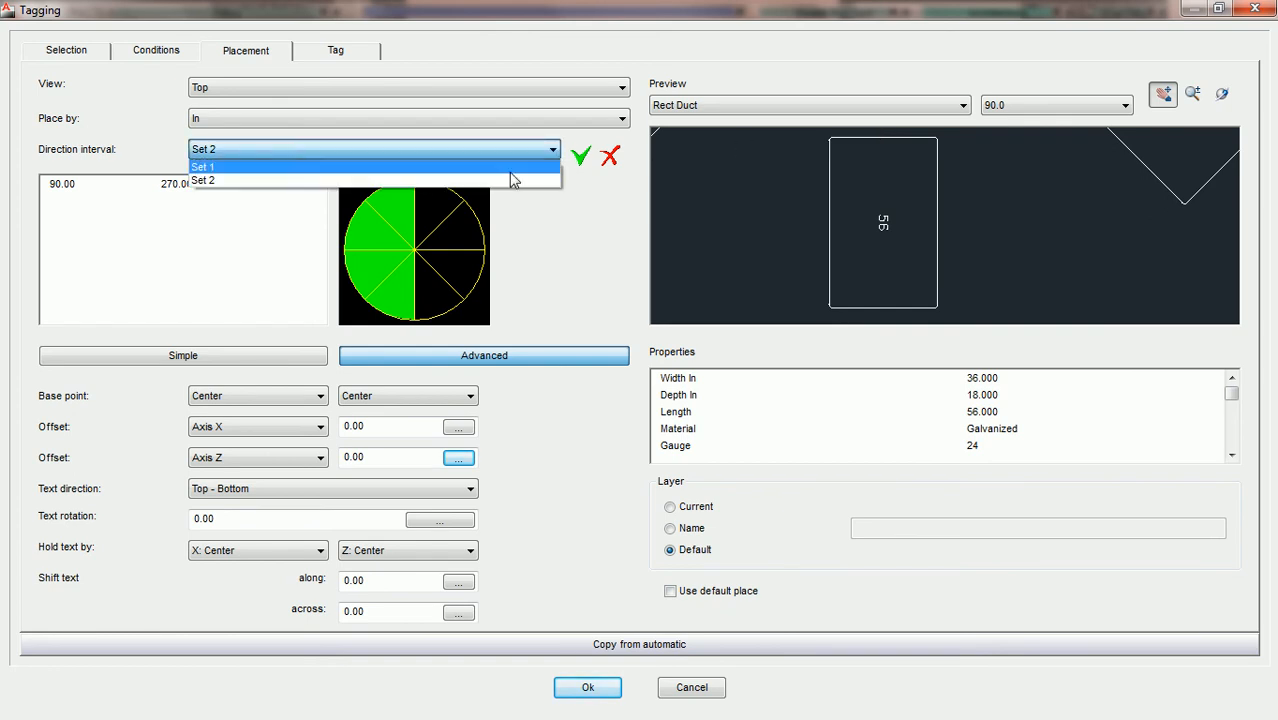
left_click(512, 170)
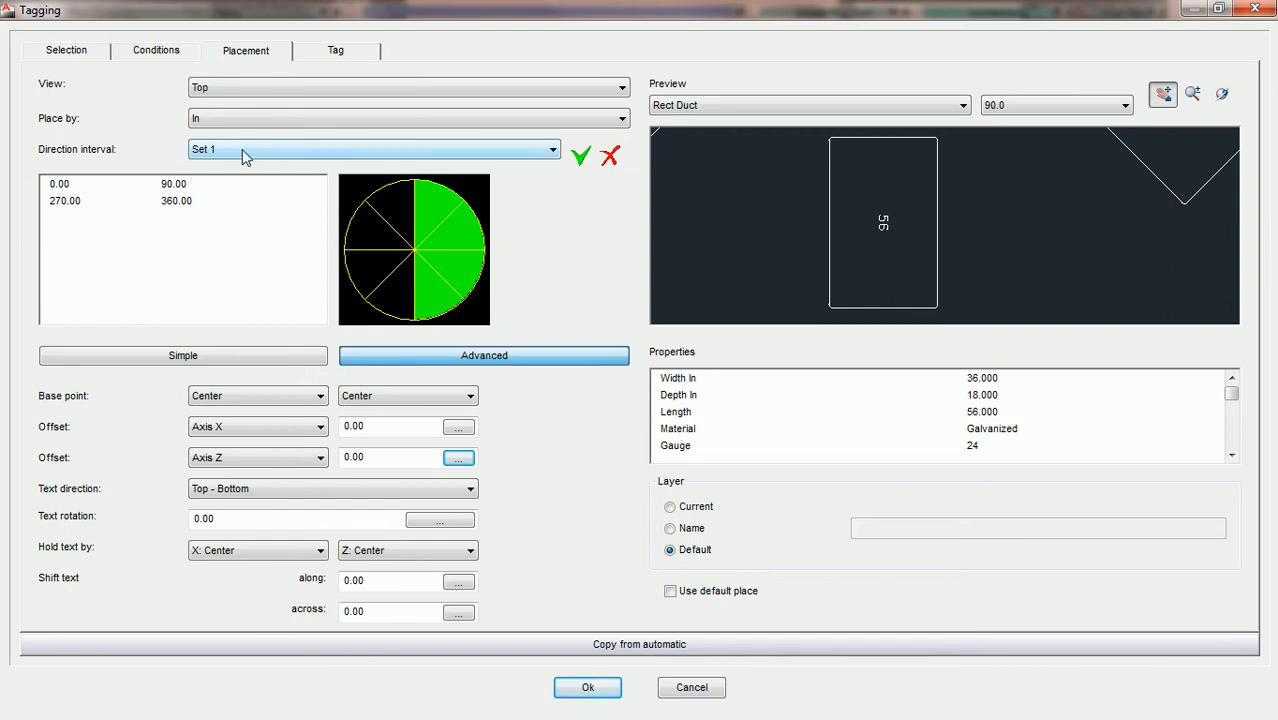
double_click(70, 203)
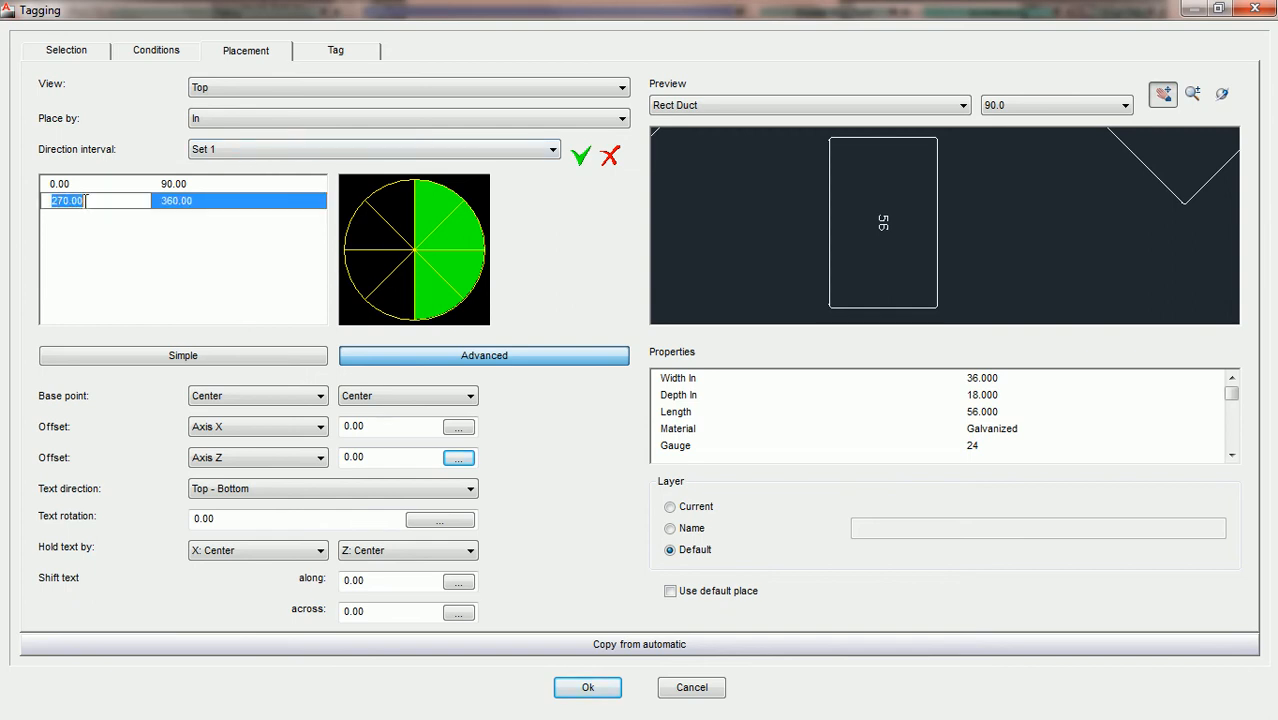
type("271")
key("Return")
type("285")
key("Return")
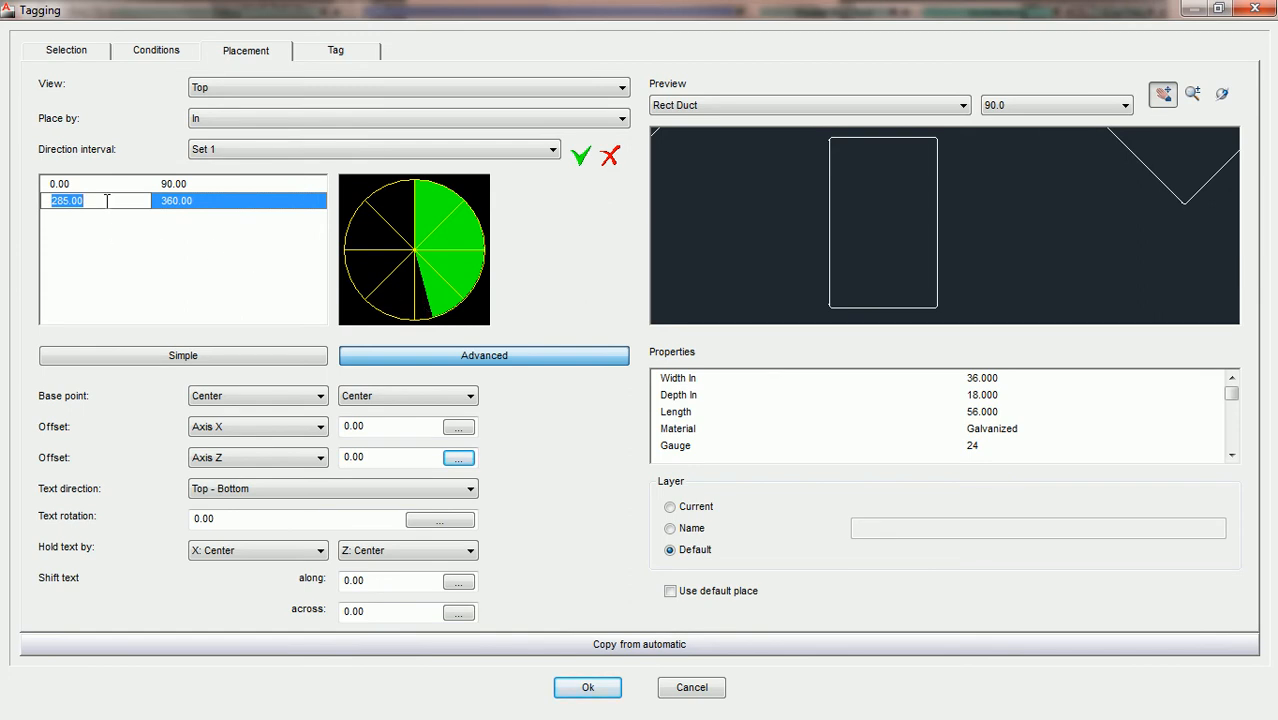
type("271")
key("Return")
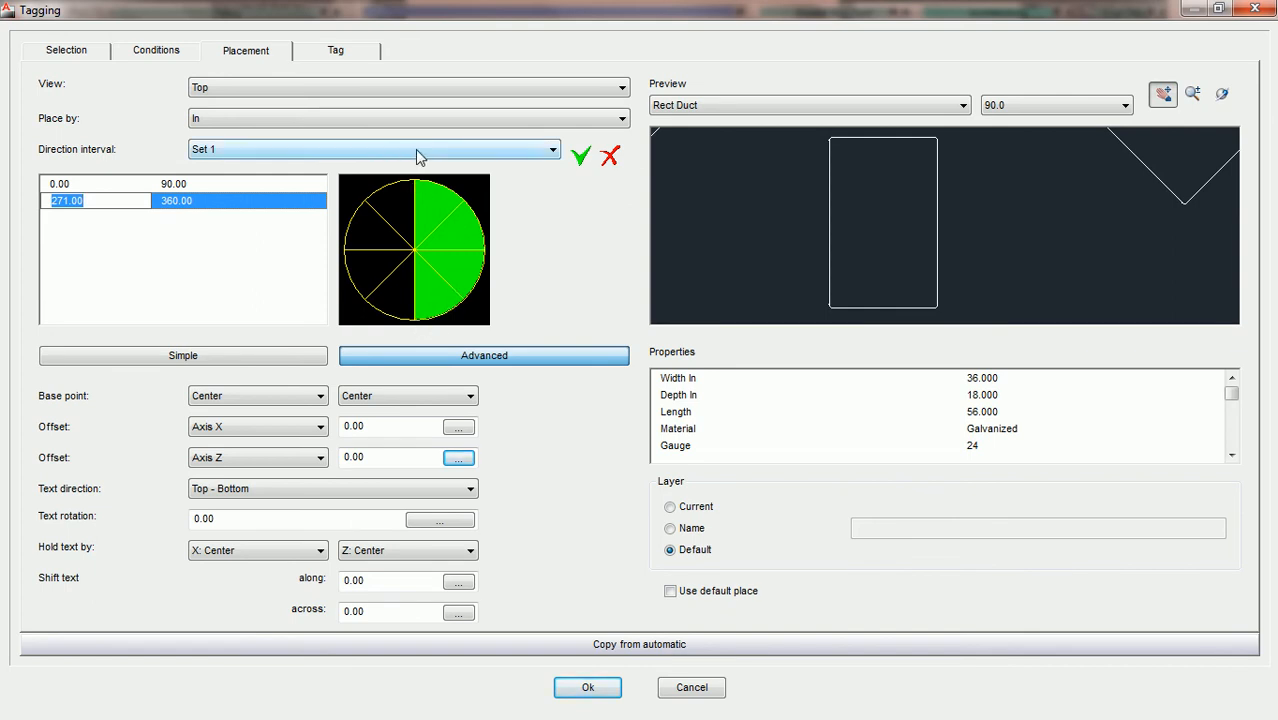
- Set the start angle of direction interval Set 2 to 91 degrees and check the tagged ducts in the preview
left_click(365, 148)
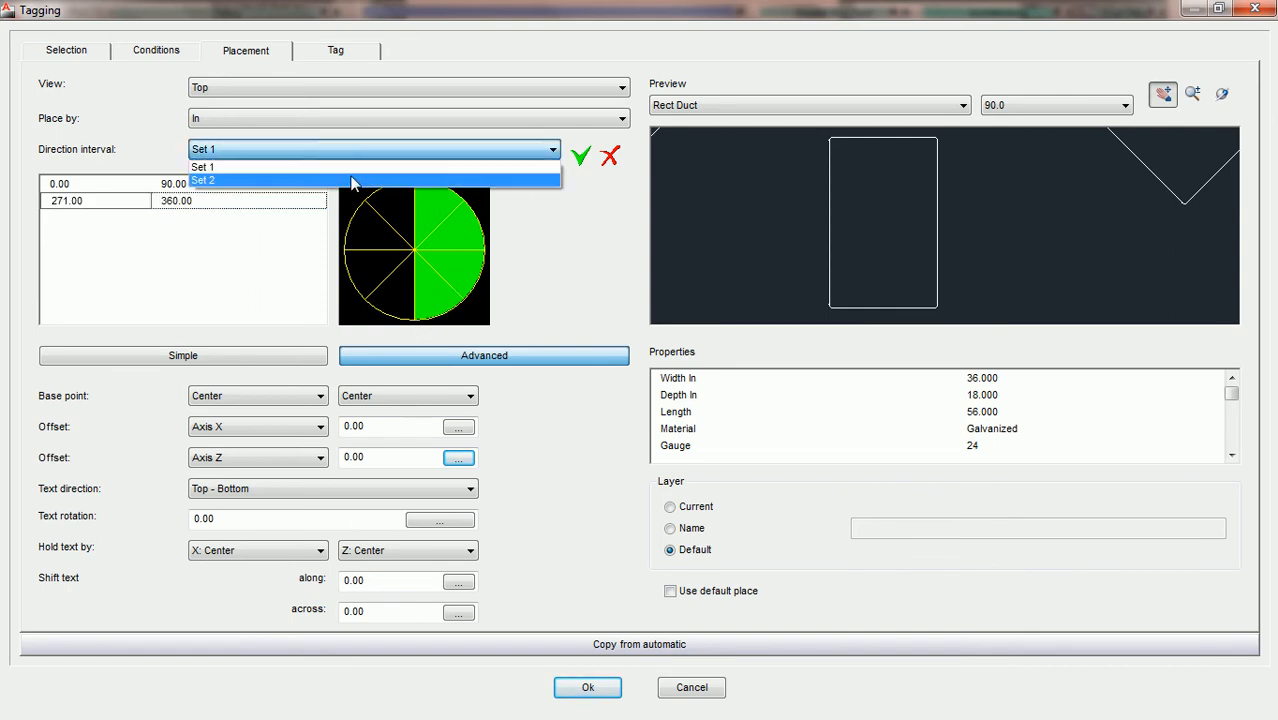
left_click(350, 177)
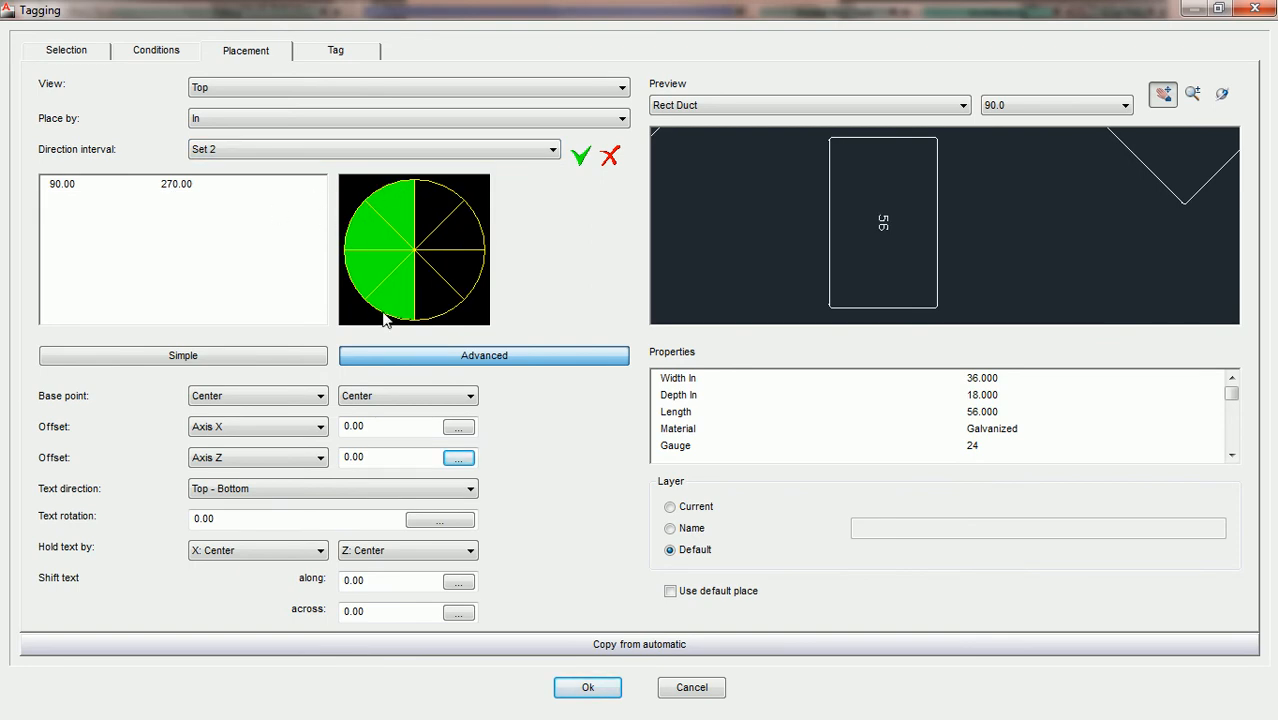
double_click(76, 186)
type("91")
key("Return")
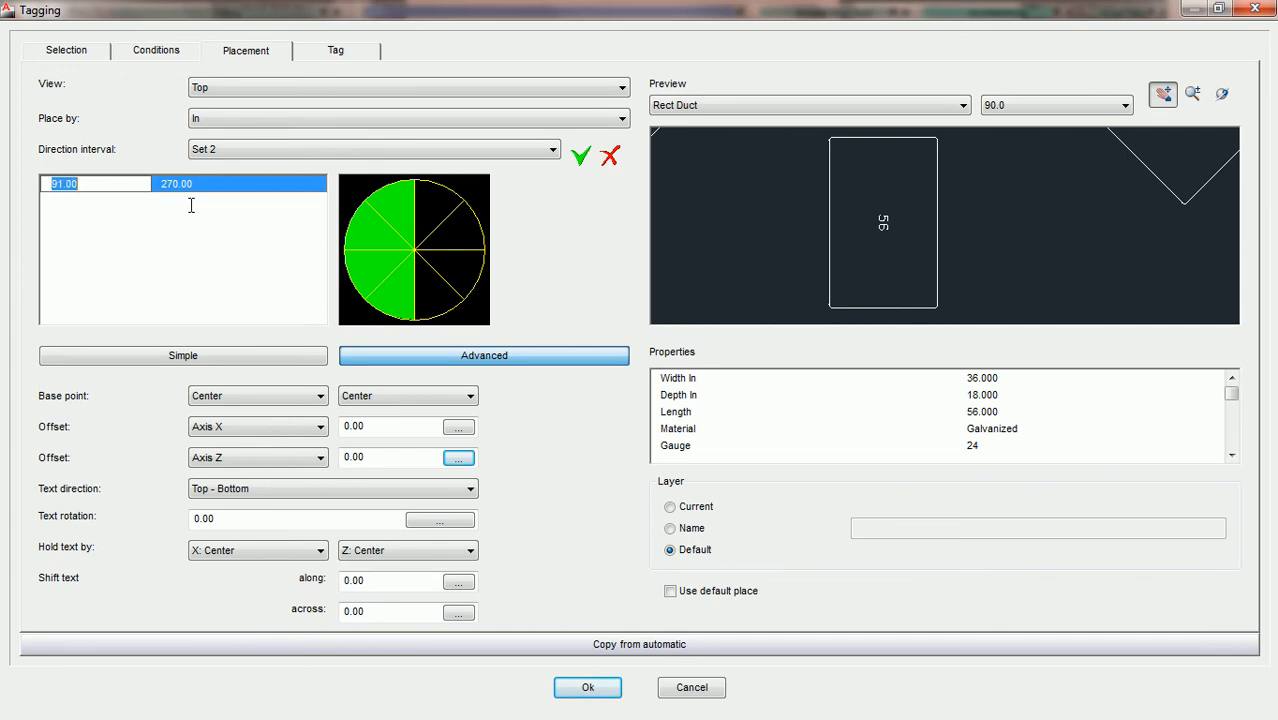
left_click(973, 200)
scroll(966, 207, "down", 3)
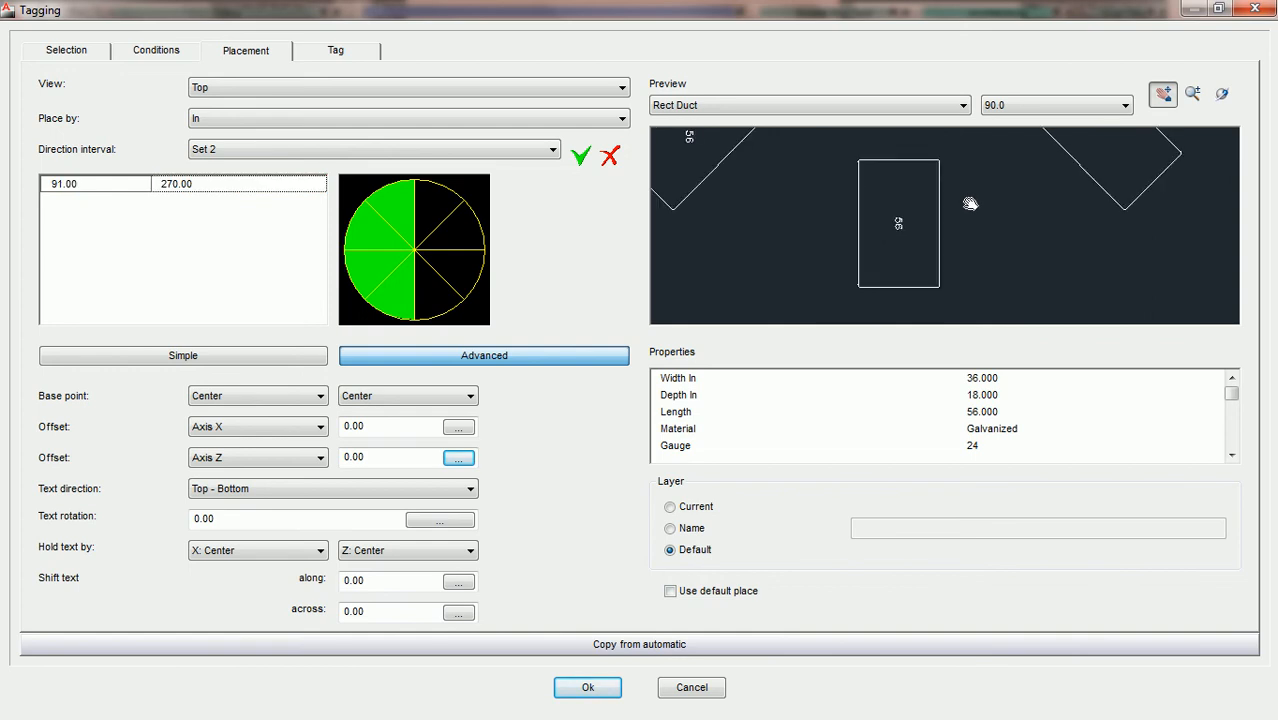
scroll(966, 207, "down", 5)
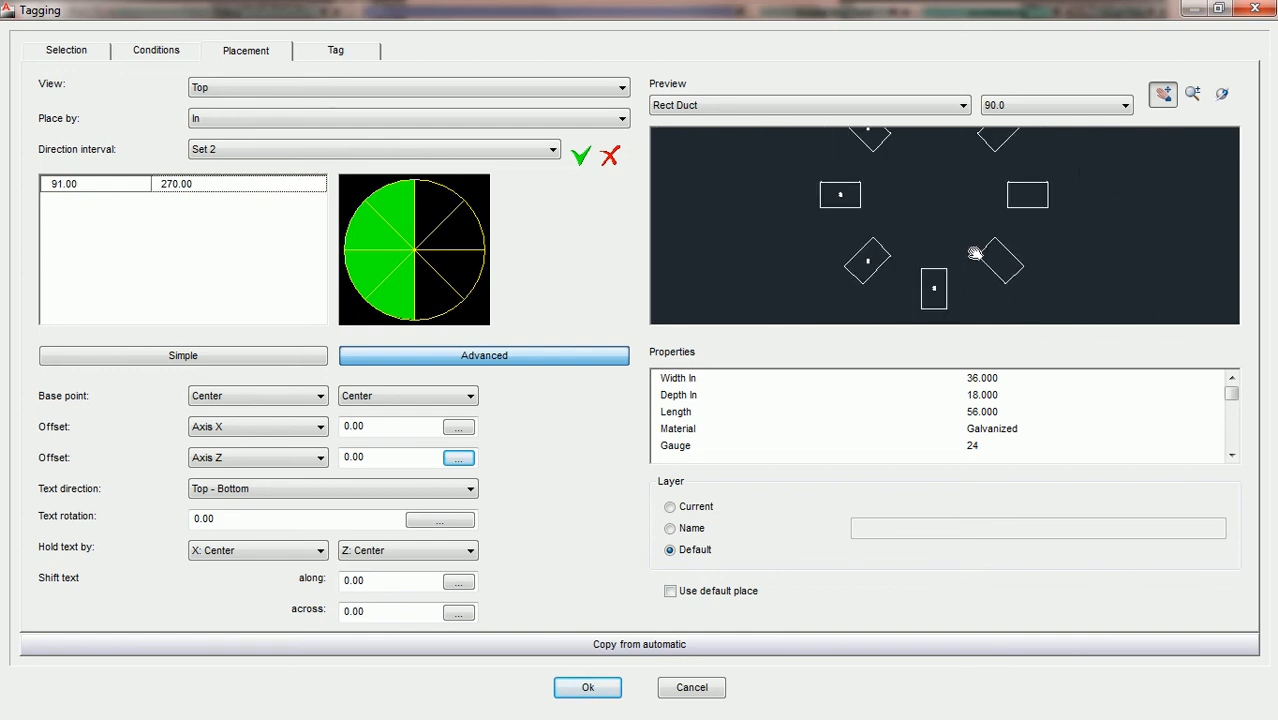
mouse_move(959, 224)
left_mouse_down()
mouse_move(957, 262)
mouse_move(945, 262)
mouse_move(941, 234)
left_mouse_up()
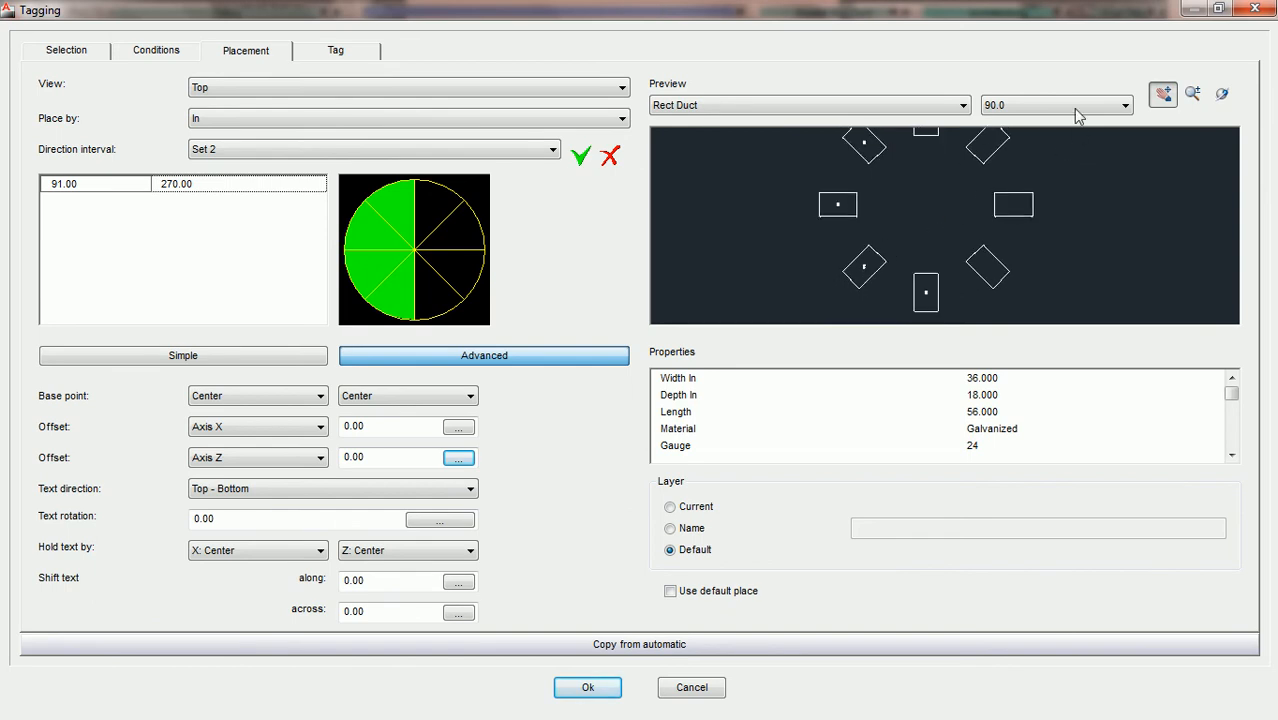
- Set the preview angle to 45.0 and compare the ducts tagged by Set 1 and Set 2
left_click(992, 106)
left_click(993, 118)
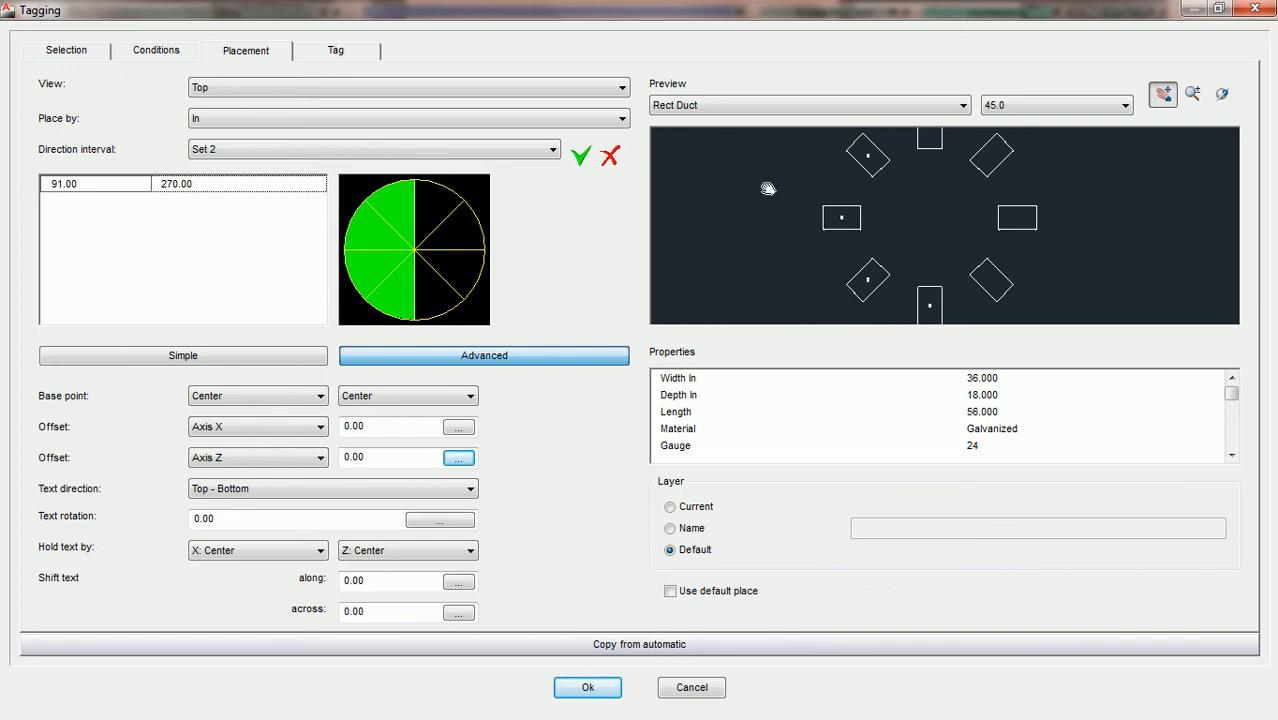
left_click(510, 150)
left_click(506, 169)
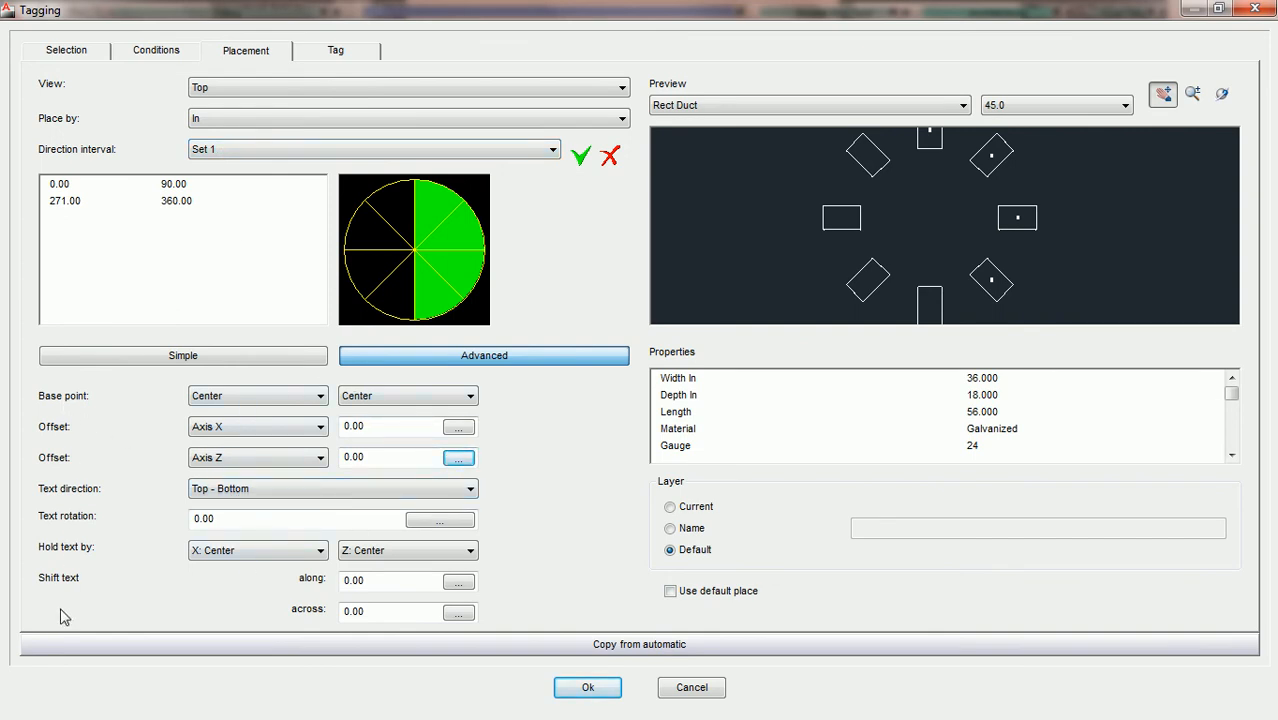
left_click(256, 149)
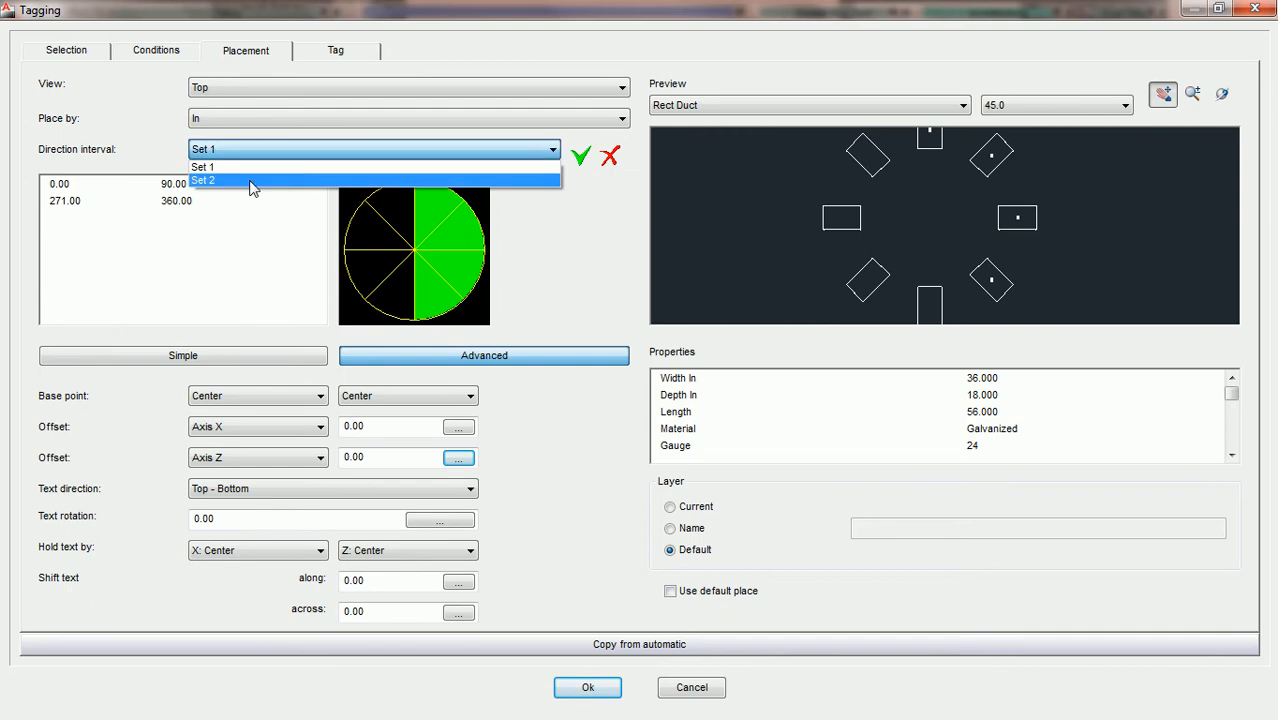
left_click(252, 181)
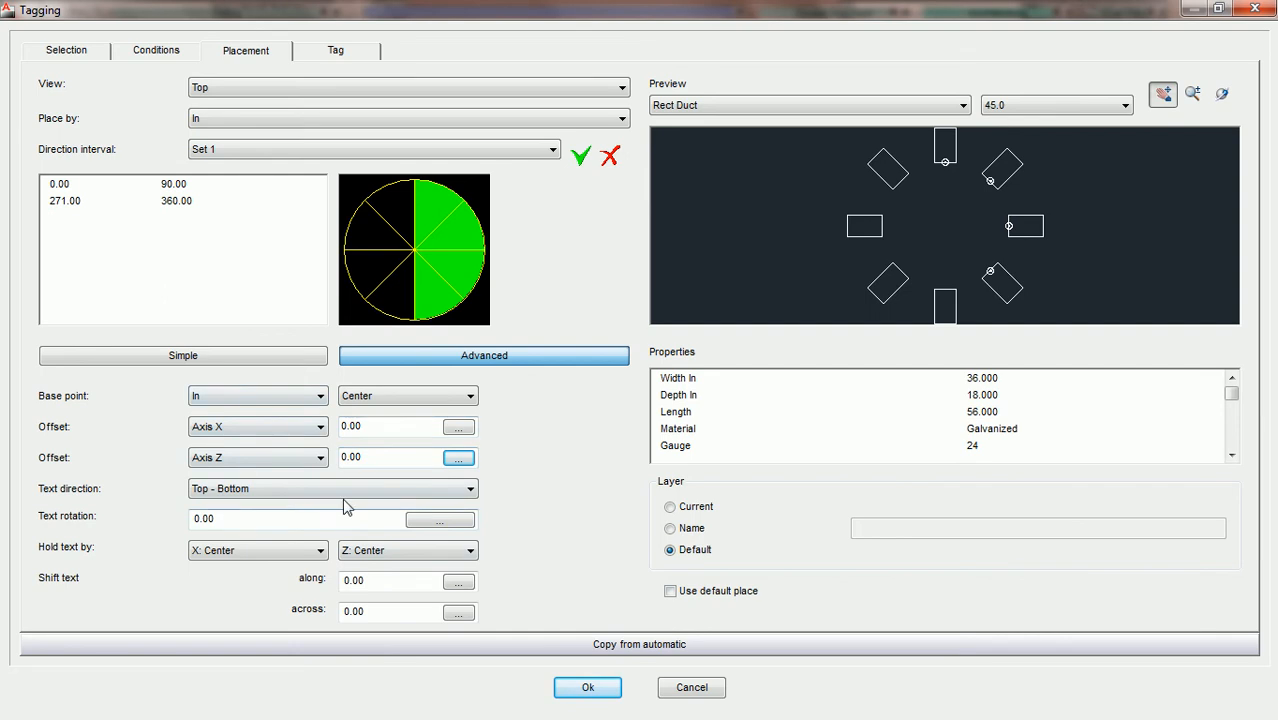
- Compare Set 2's base point and tag positions with those of Set 1, ending on Set 1
left_click(251, 152)
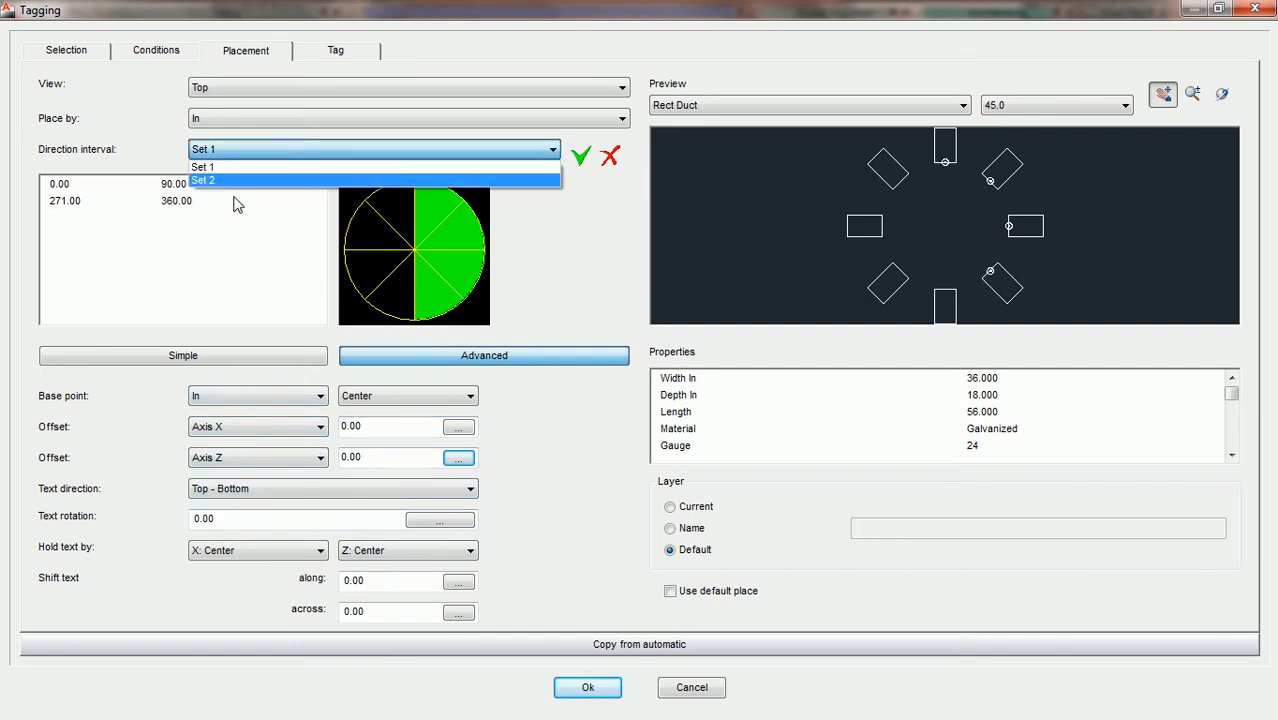
left_click(235, 181)
left_click(248, 153)
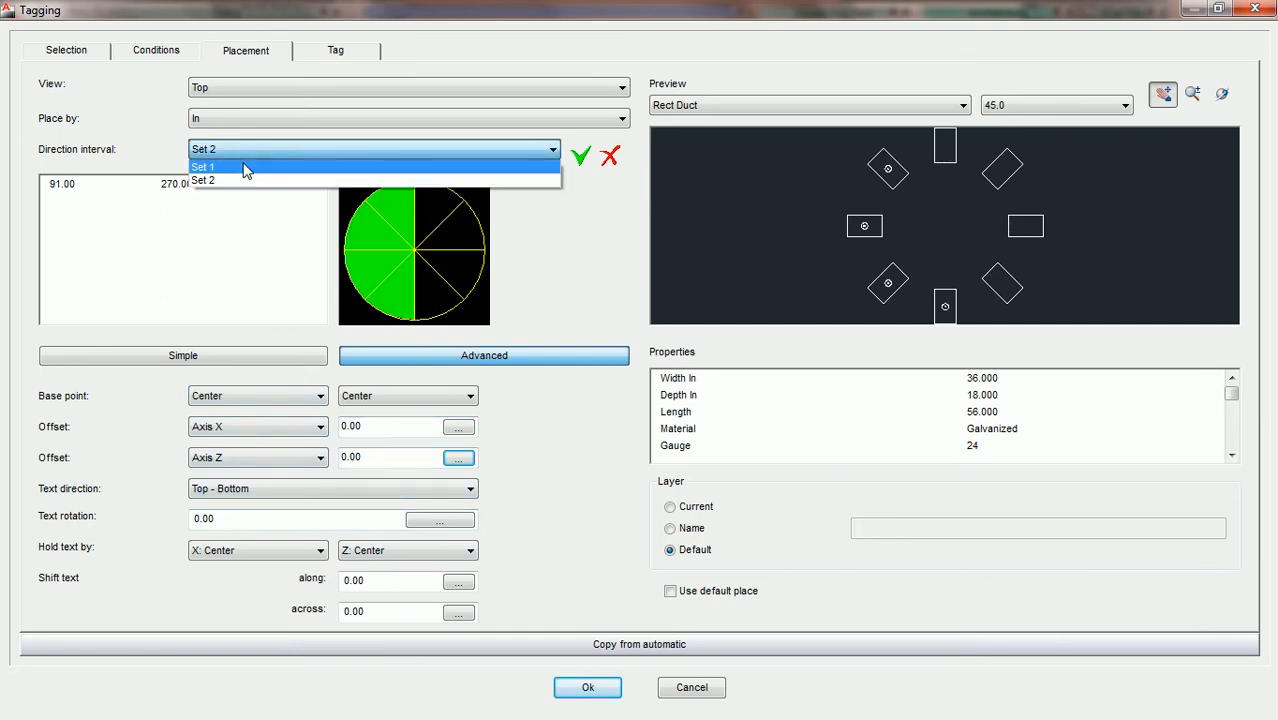
left_click(240, 167)
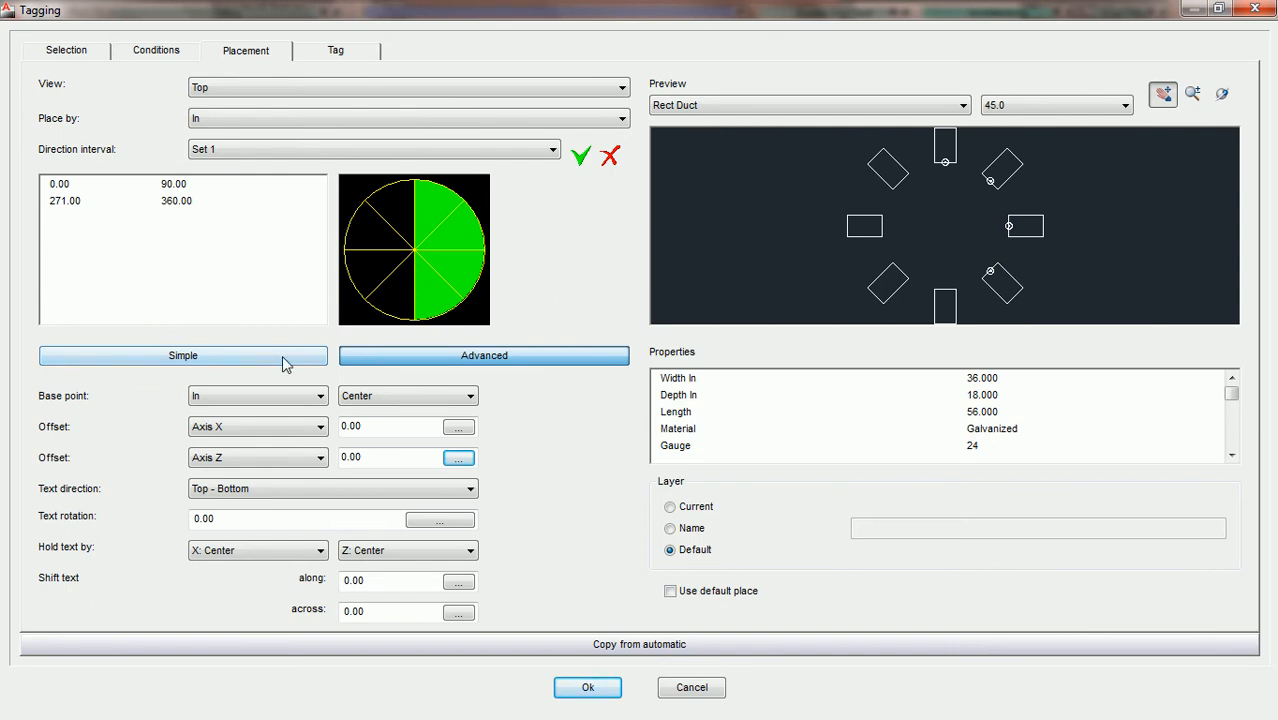
- Compare the Simple and Advanced placement options for Set 1, ending on Advanced
left_click(178, 360)
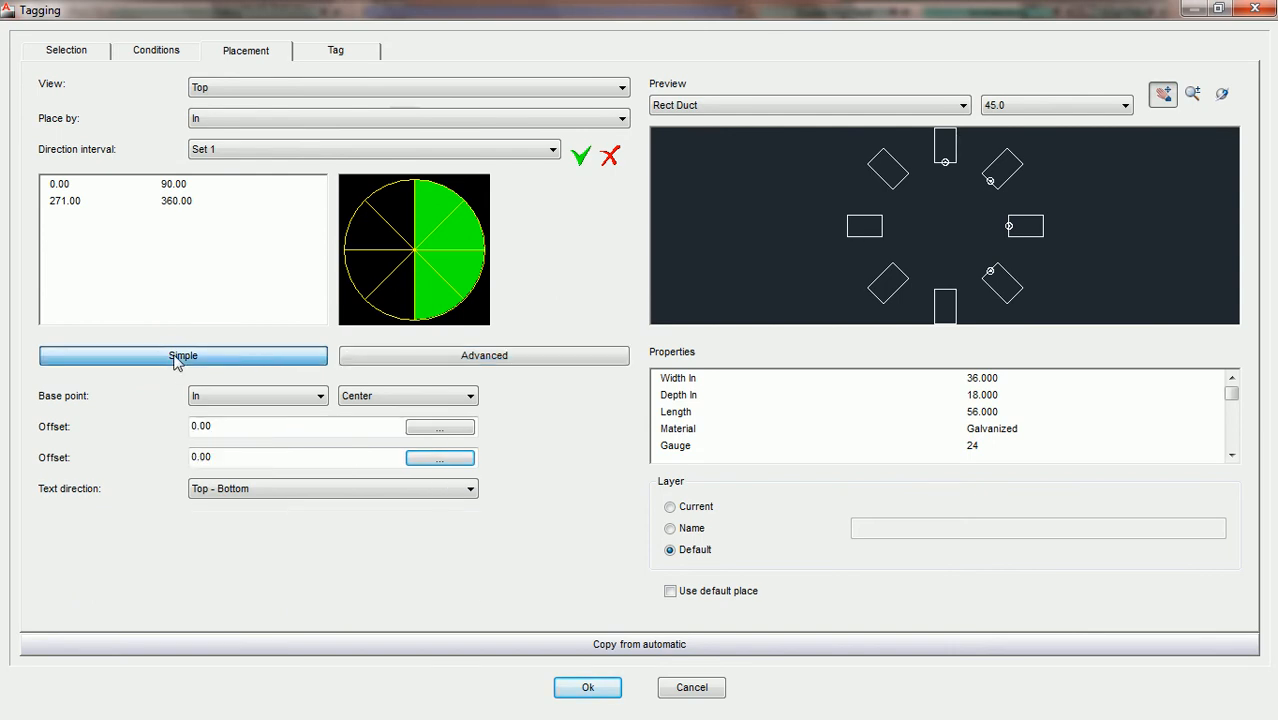
left_click(399, 357)
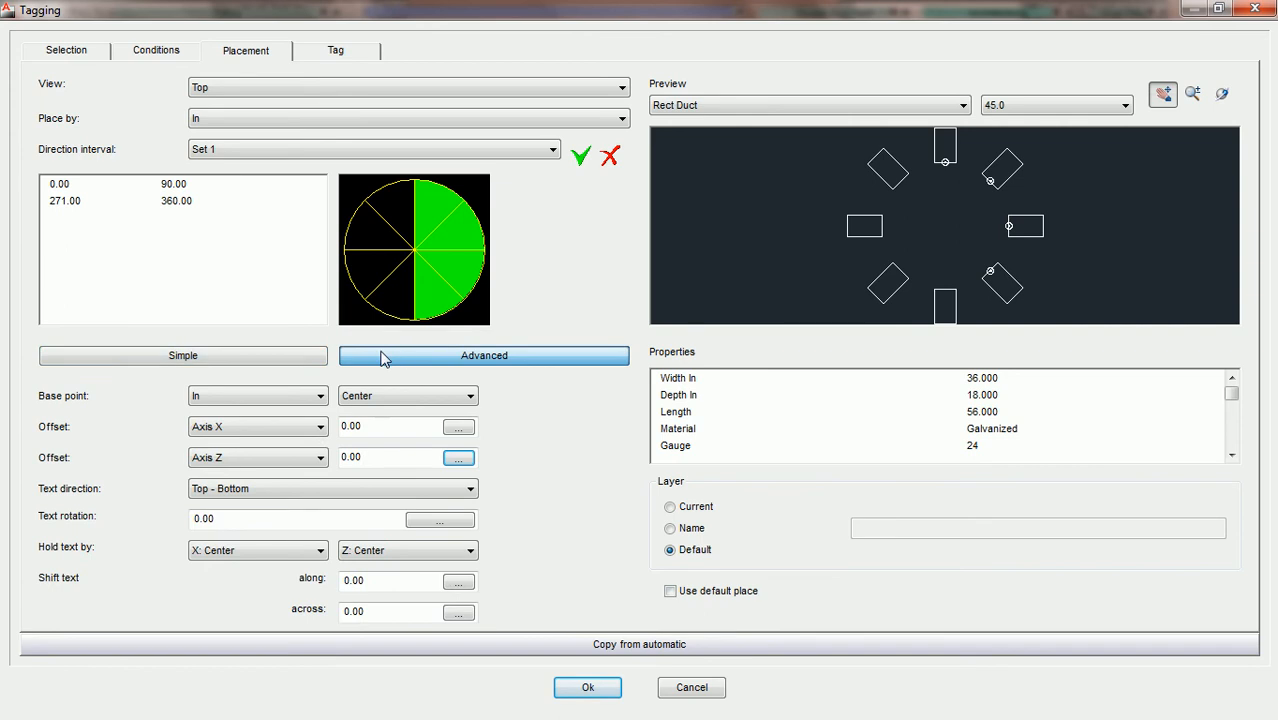
left_click(221, 360)
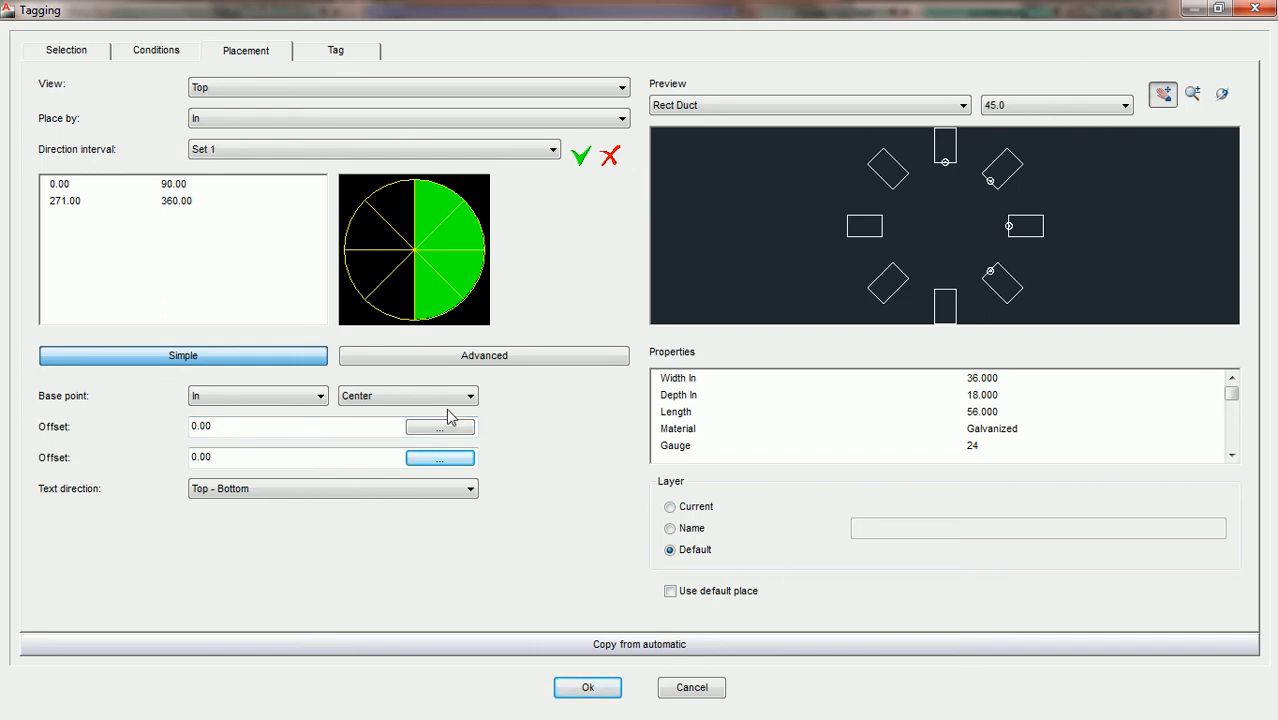
left_click(490, 360)
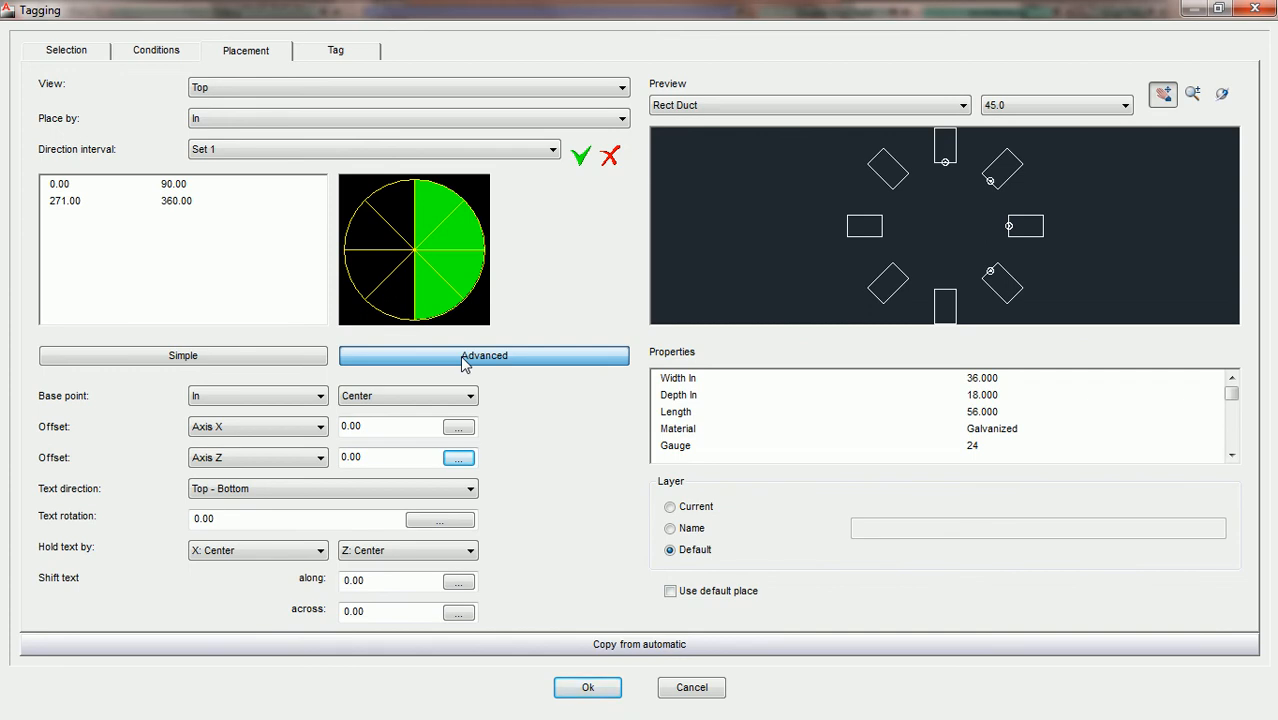
- Set Set 1's base point to Center and inspect the tag position on the ducts in the preview
left_click(257, 396)
left_click(251, 416)
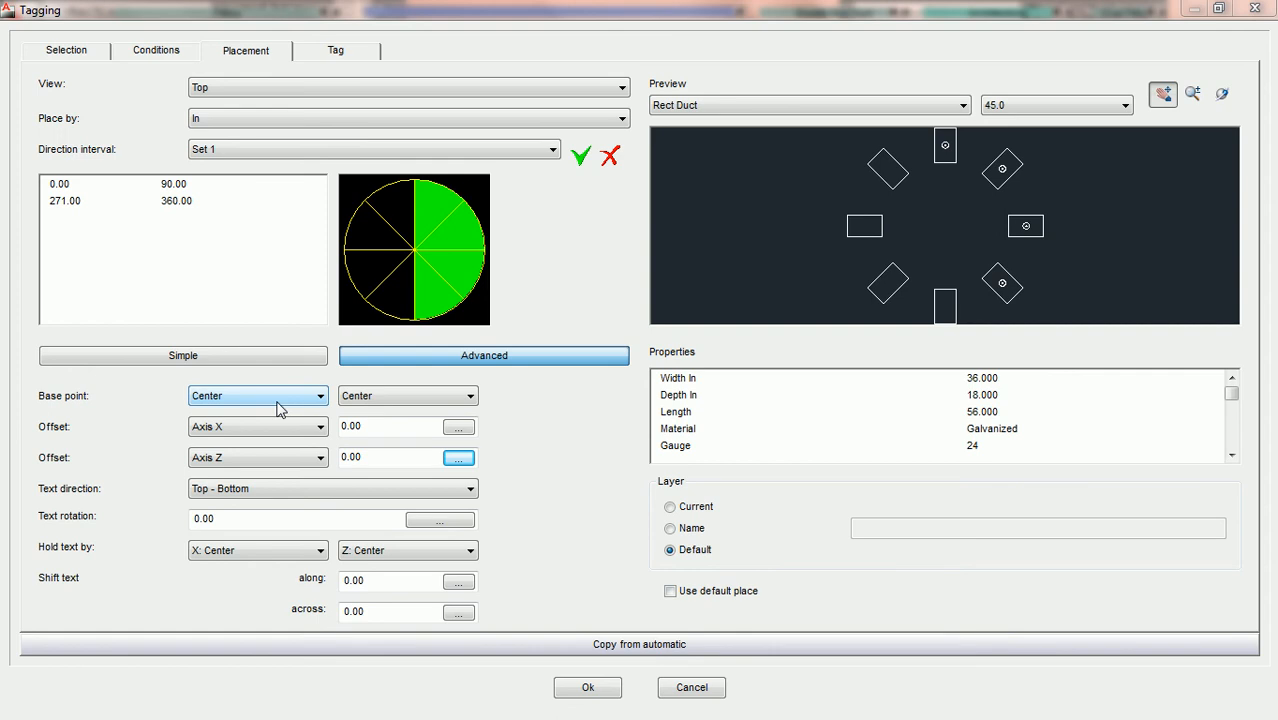
scroll(962, 240, "up", 3)
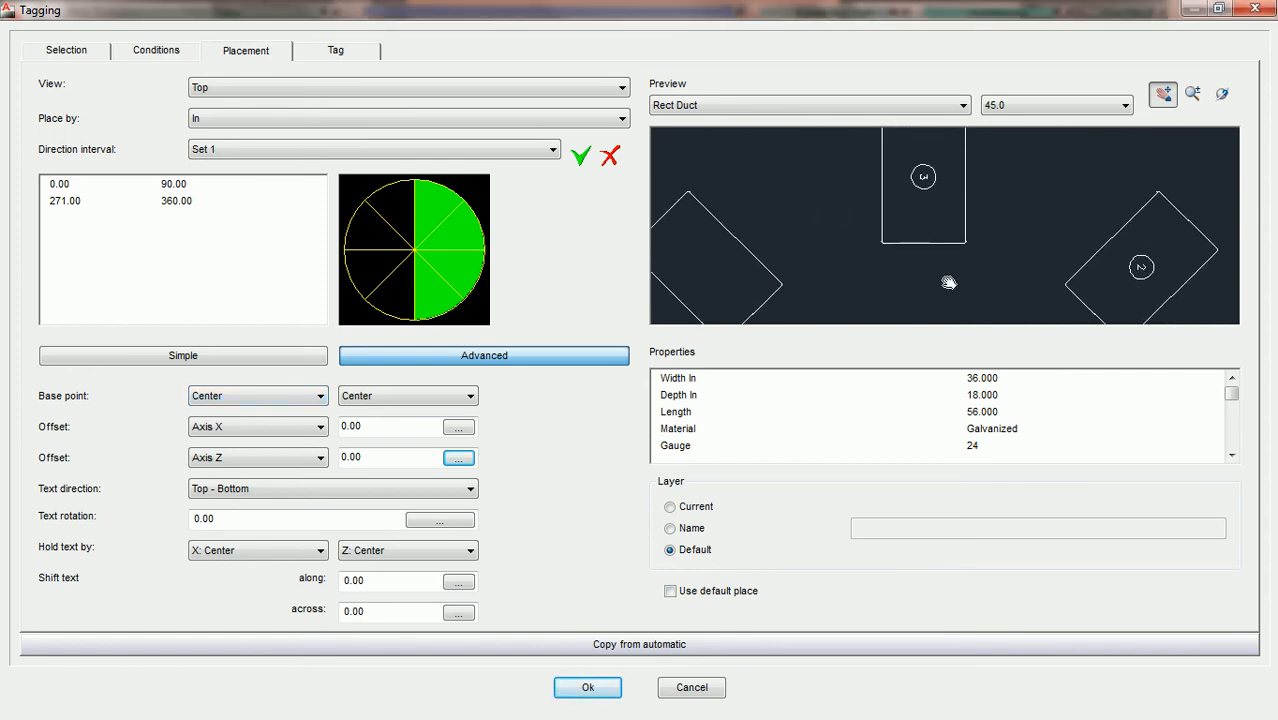
scroll(946, 276, "down", 1)
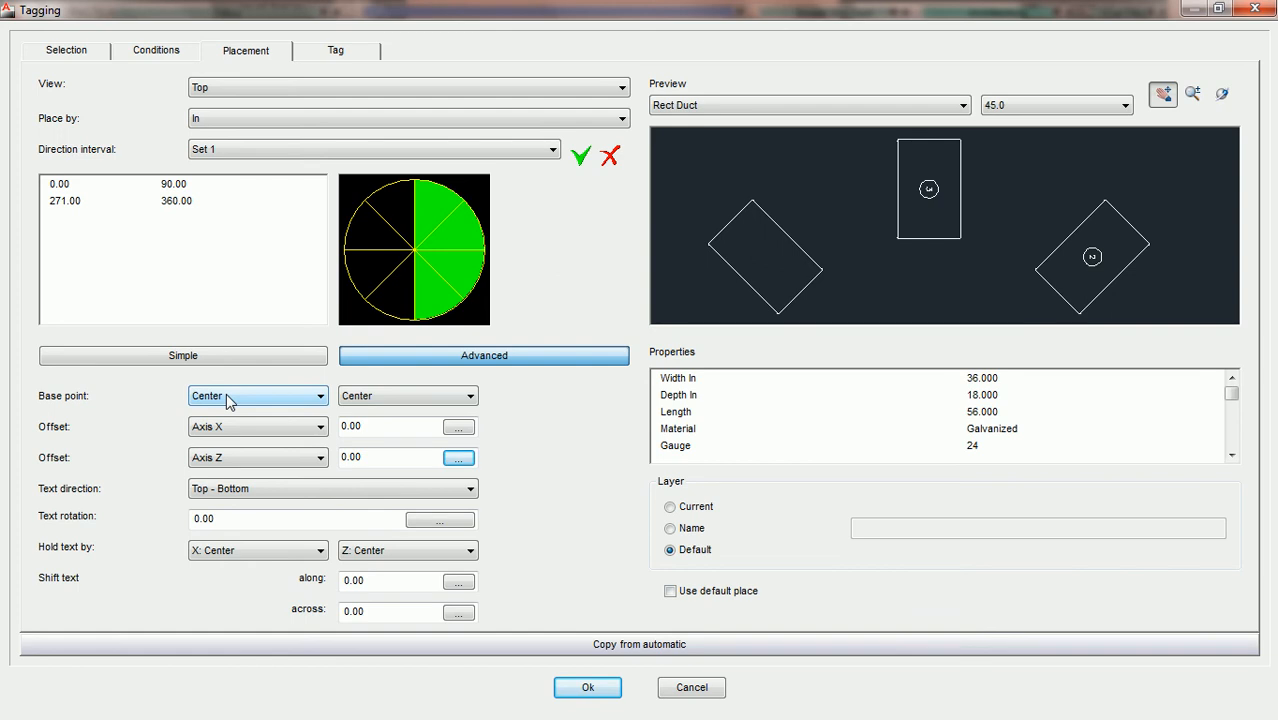
- Set Set 1's base point to In with Left alignment
left_click(320, 396)
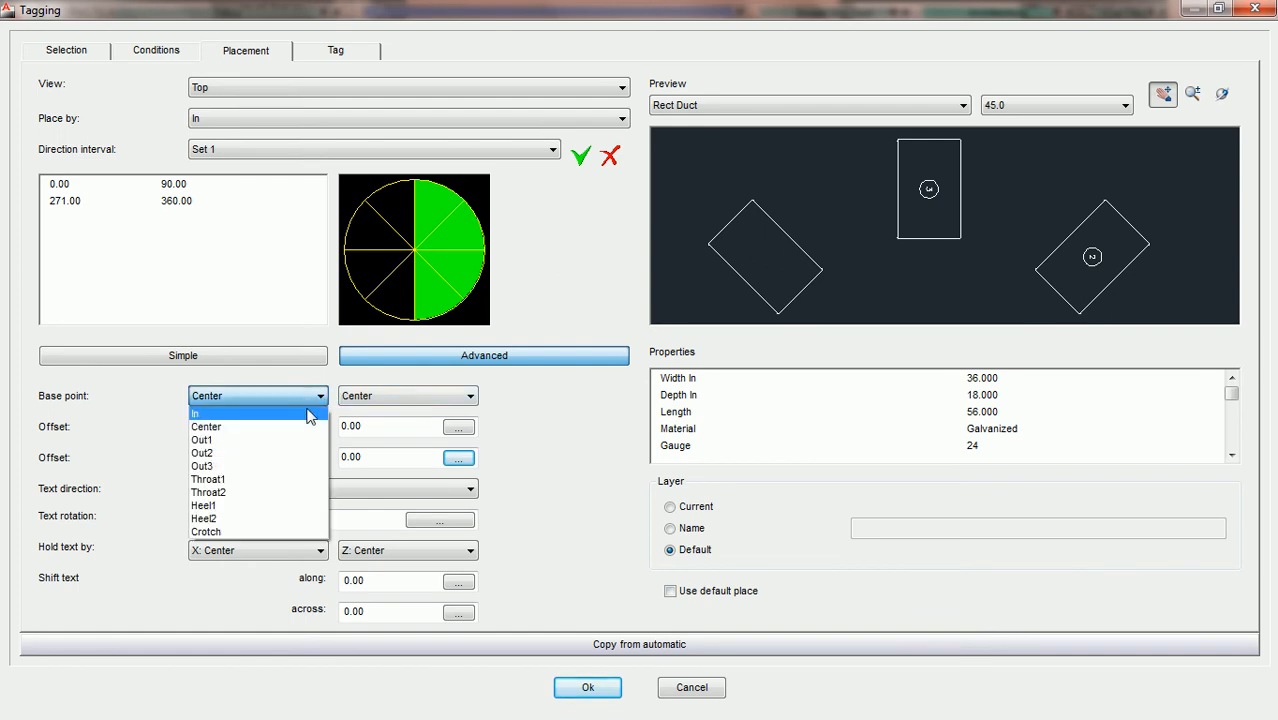
left_click(304, 414)
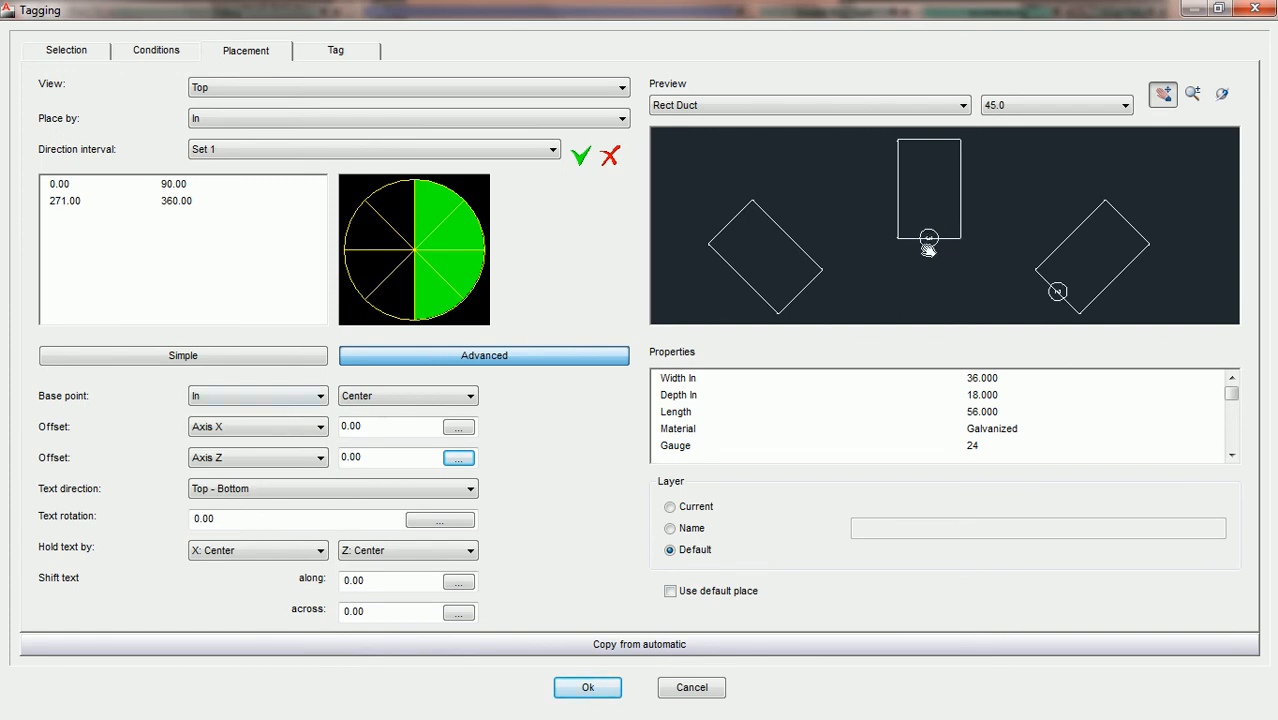
left_click(468, 397)
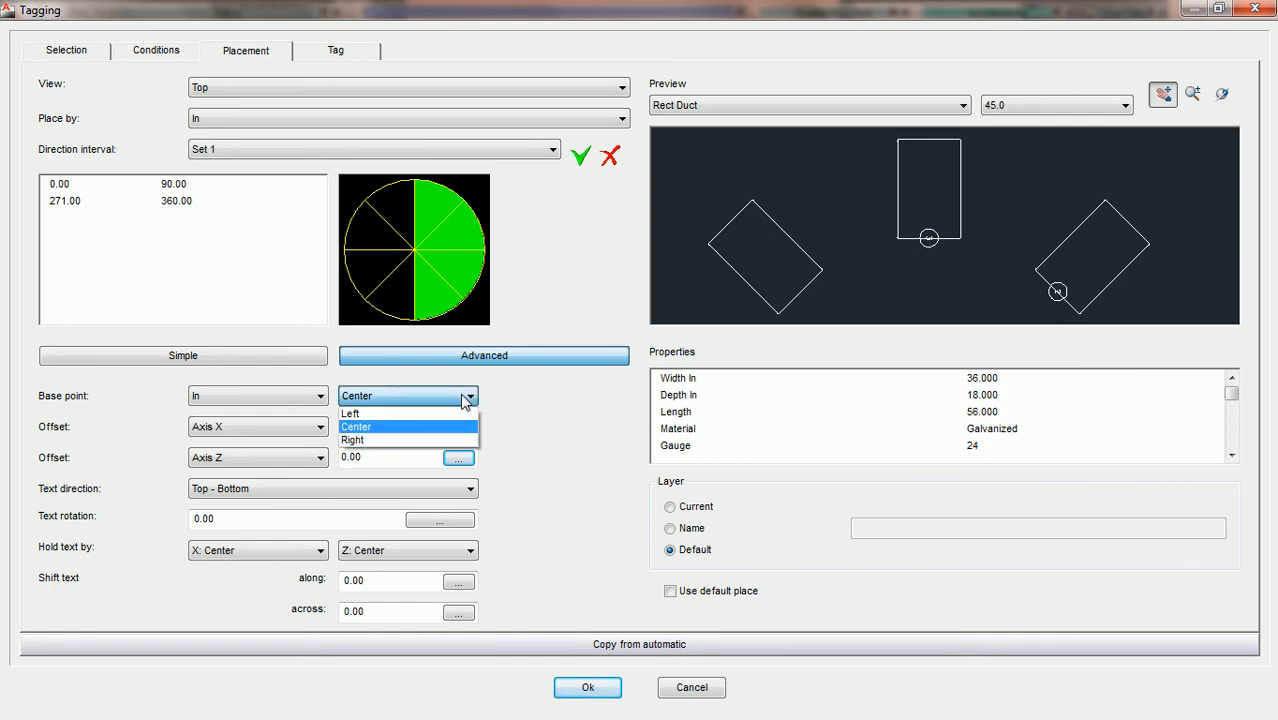
left_click(452, 413)
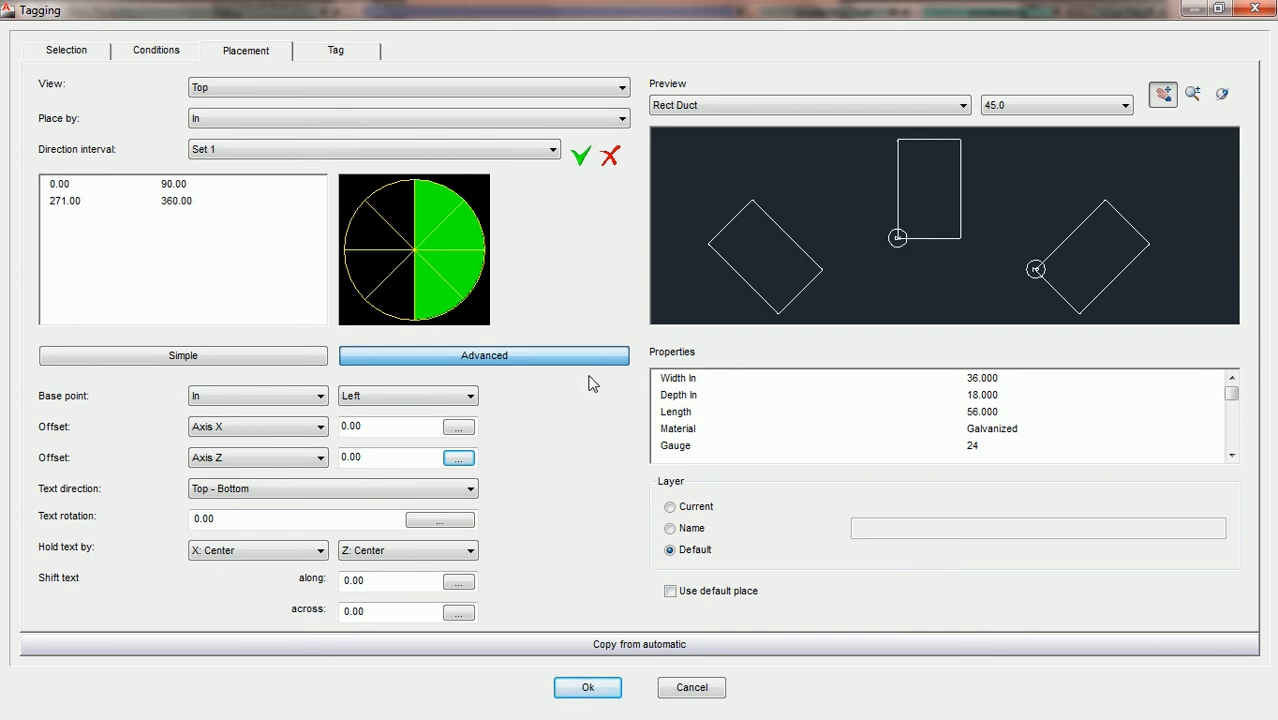
- Try the Right and Center alignments for Set 1's In base point
left_click(470, 397)
left_click(464, 440)
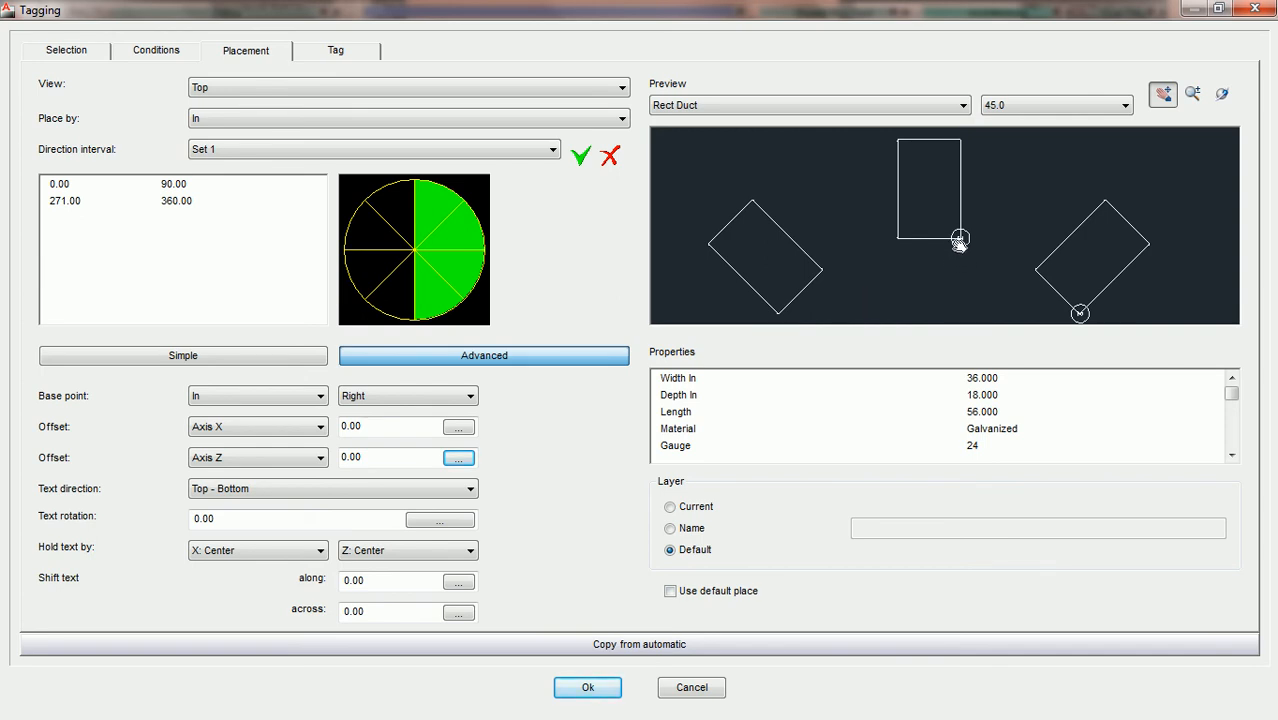
left_click(471, 398)
left_click(454, 427)
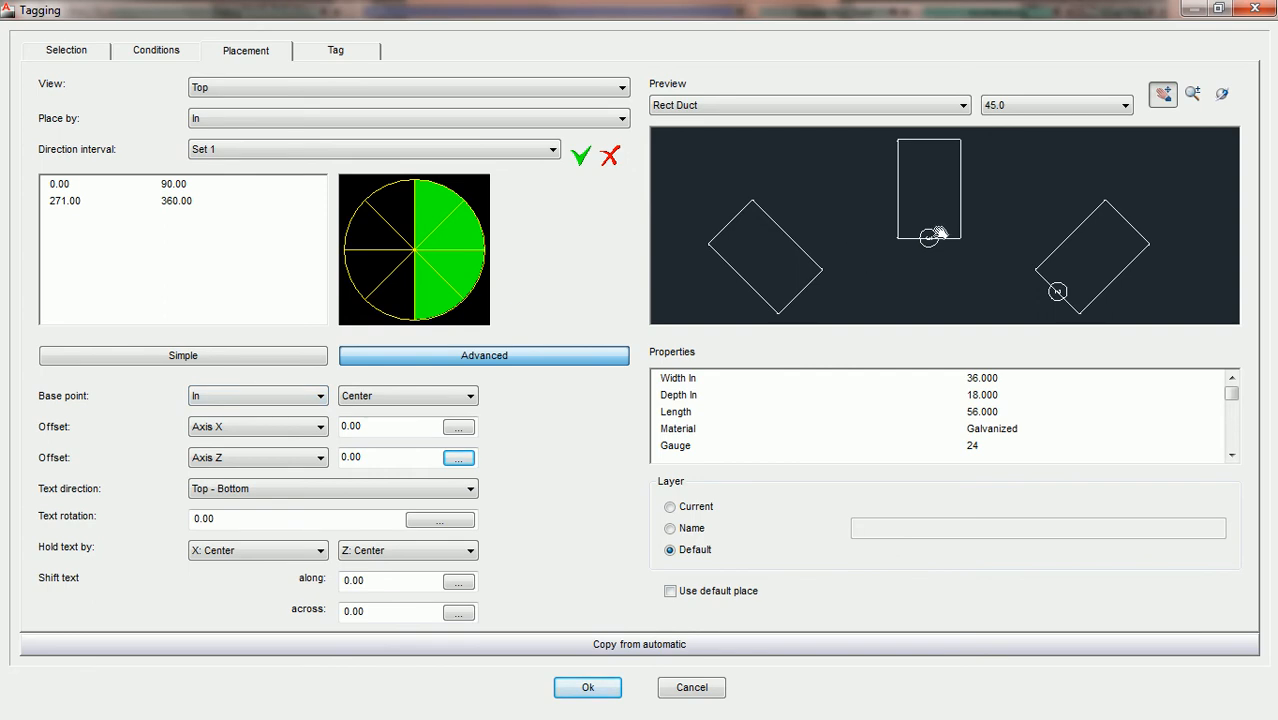
- Try Center and Out1 as Set 1's base point, keeping Center alignment
left_click(312, 396)
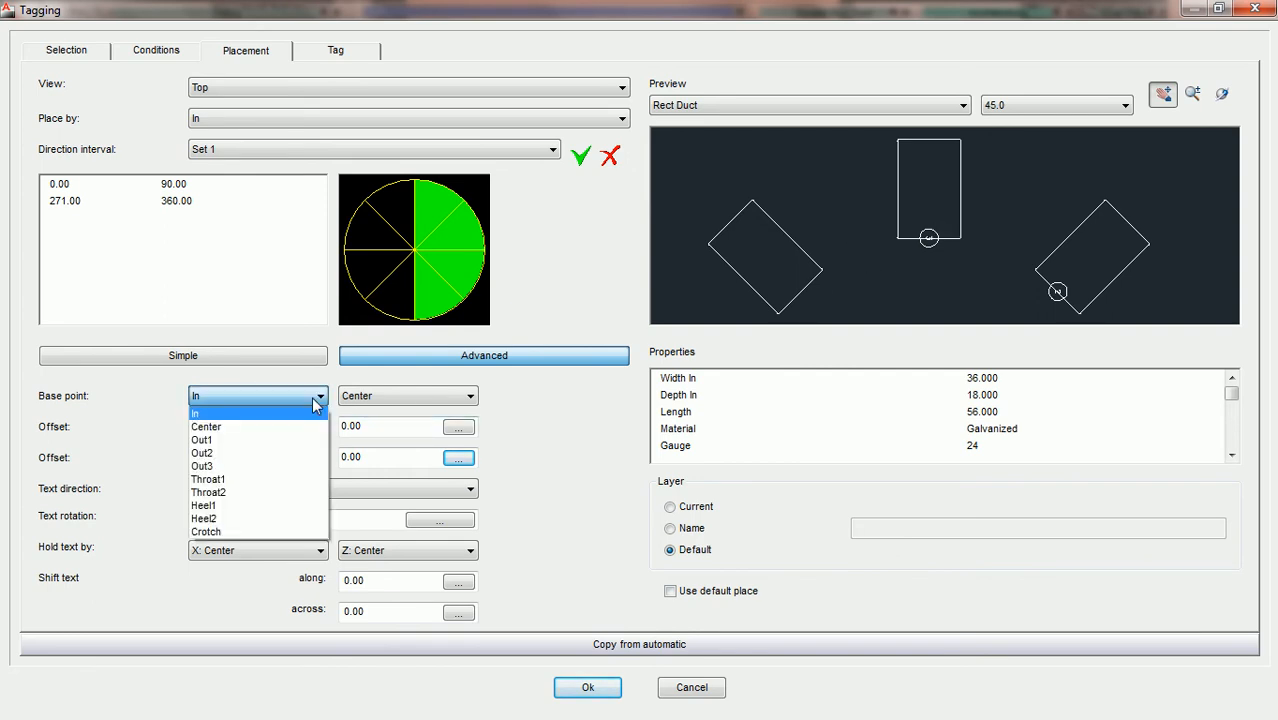
left_click(297, 434)
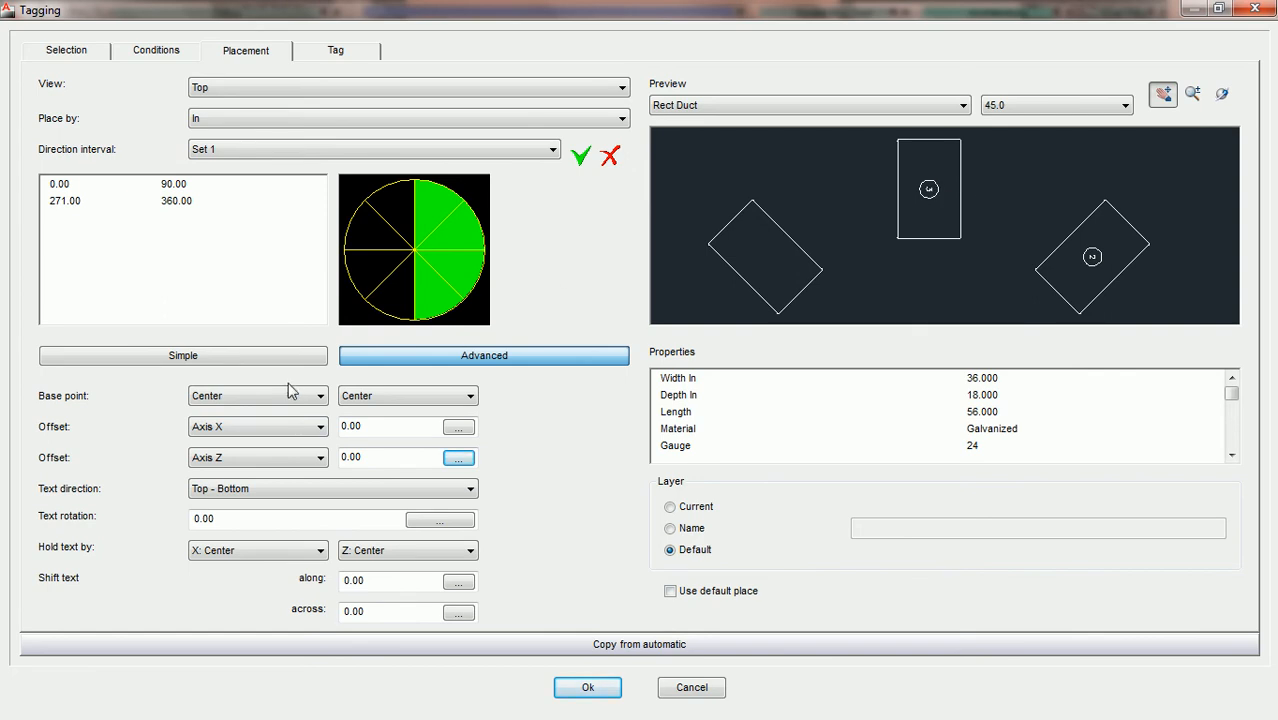
left_click(318, 396)
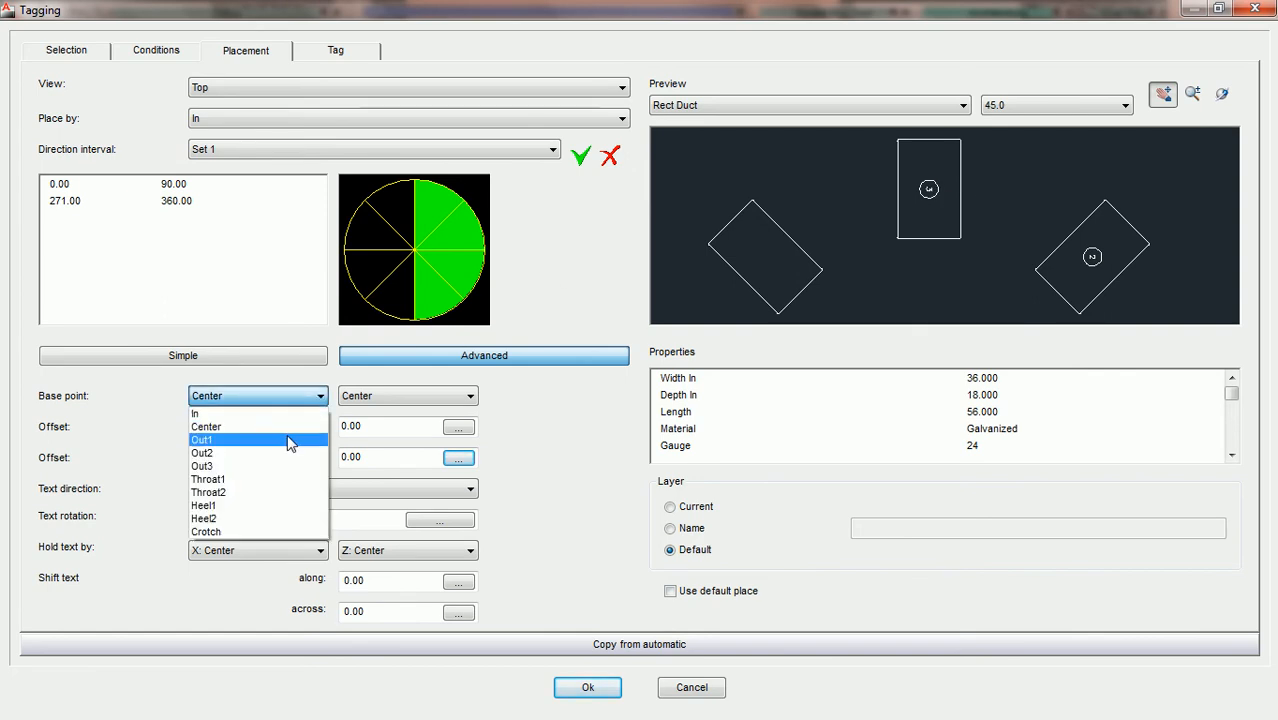
left_click(288, 440)
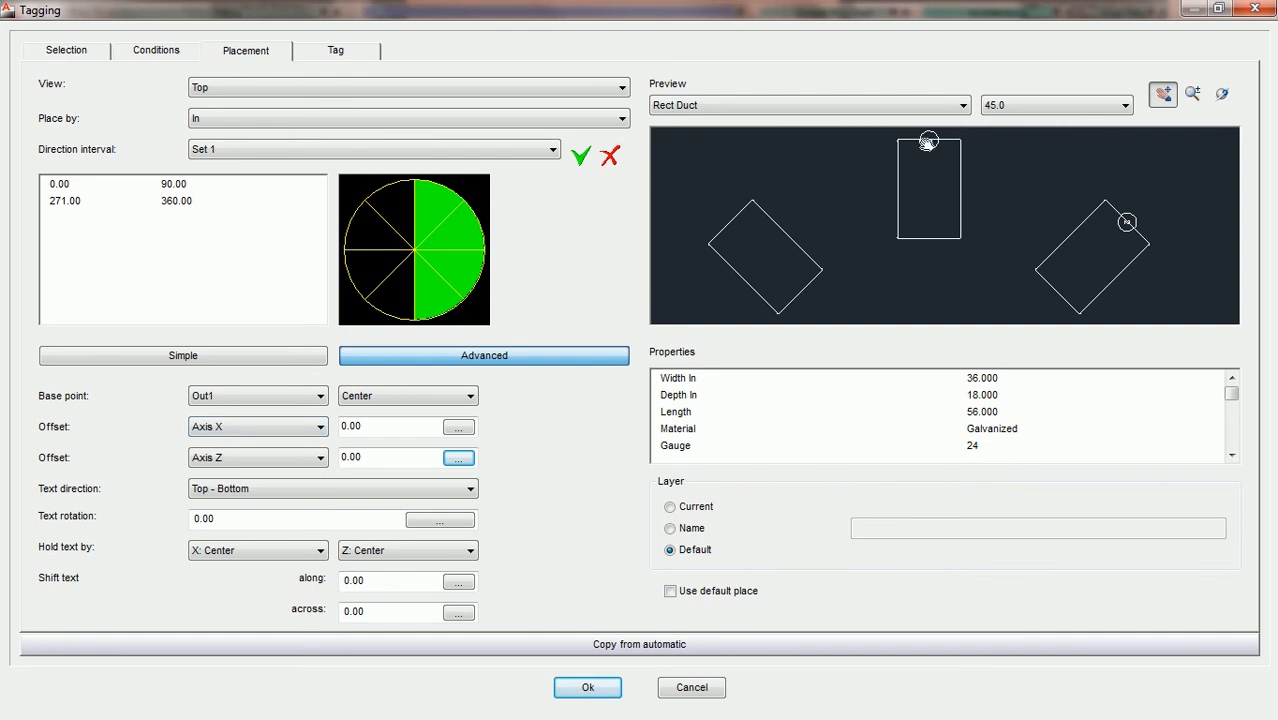
- Set Set 1's base point to Throat1 and preview the tag on a Square Elbow (Variable Depth)
left_click(321, 398)
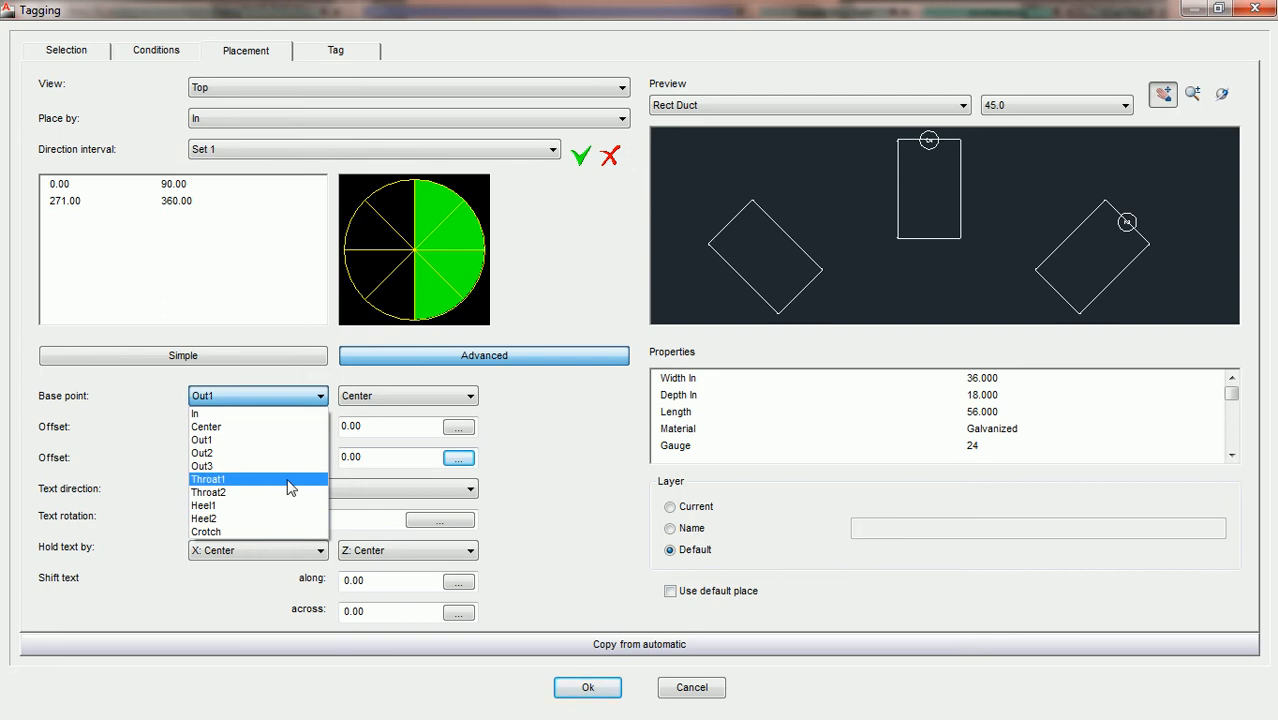
left_click(290, 484)
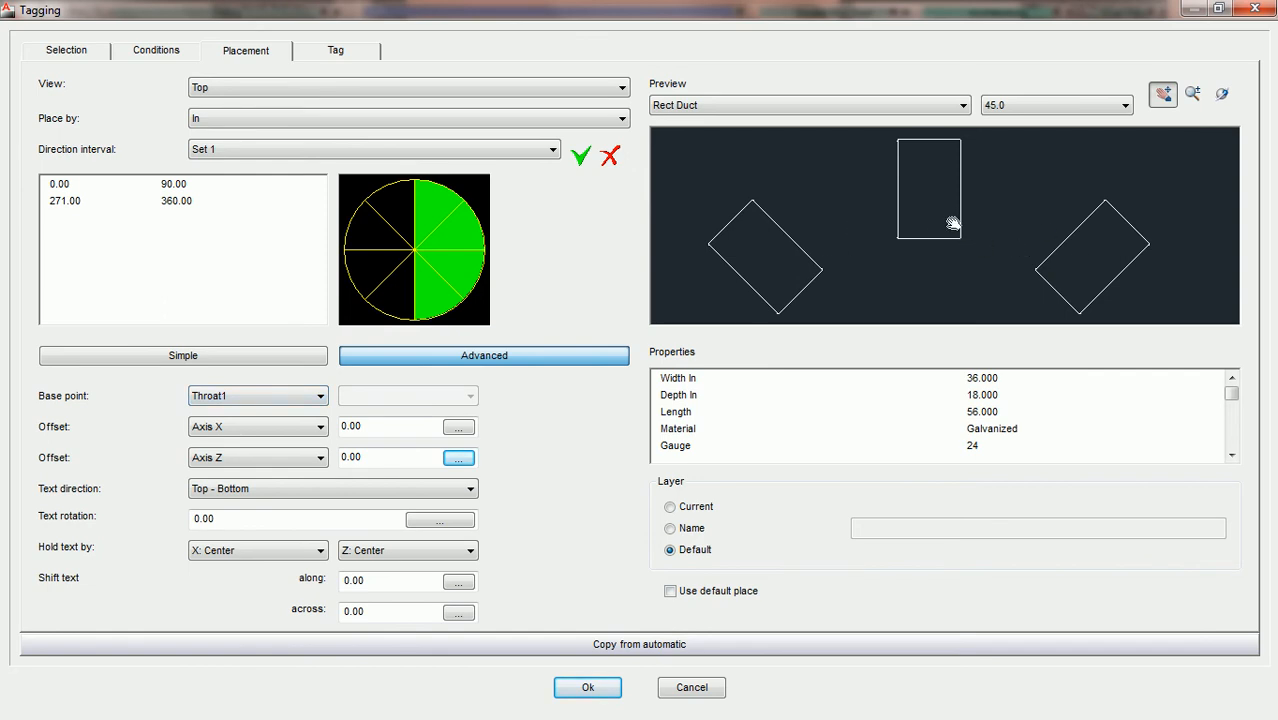
left_click(963, 106)
left_click(948, 123)
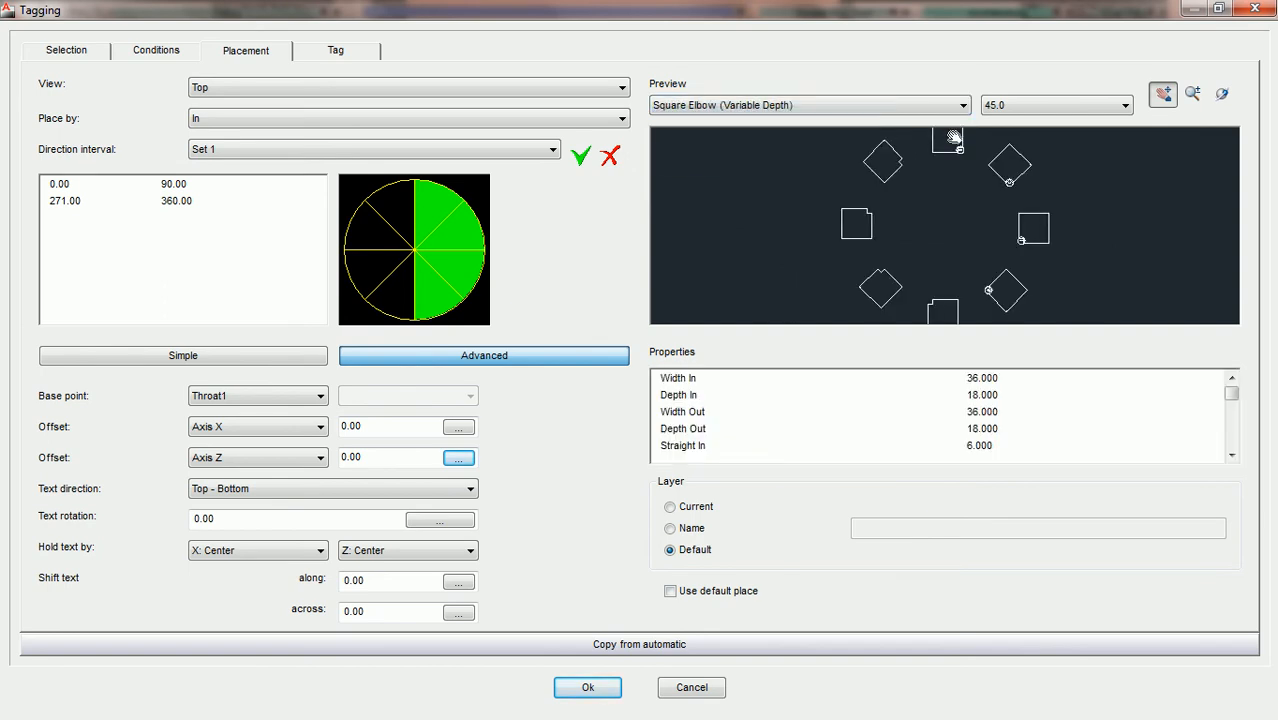
left_click_drag(957, 214, 956, 291)
scroll(953, 254, "up", 5)
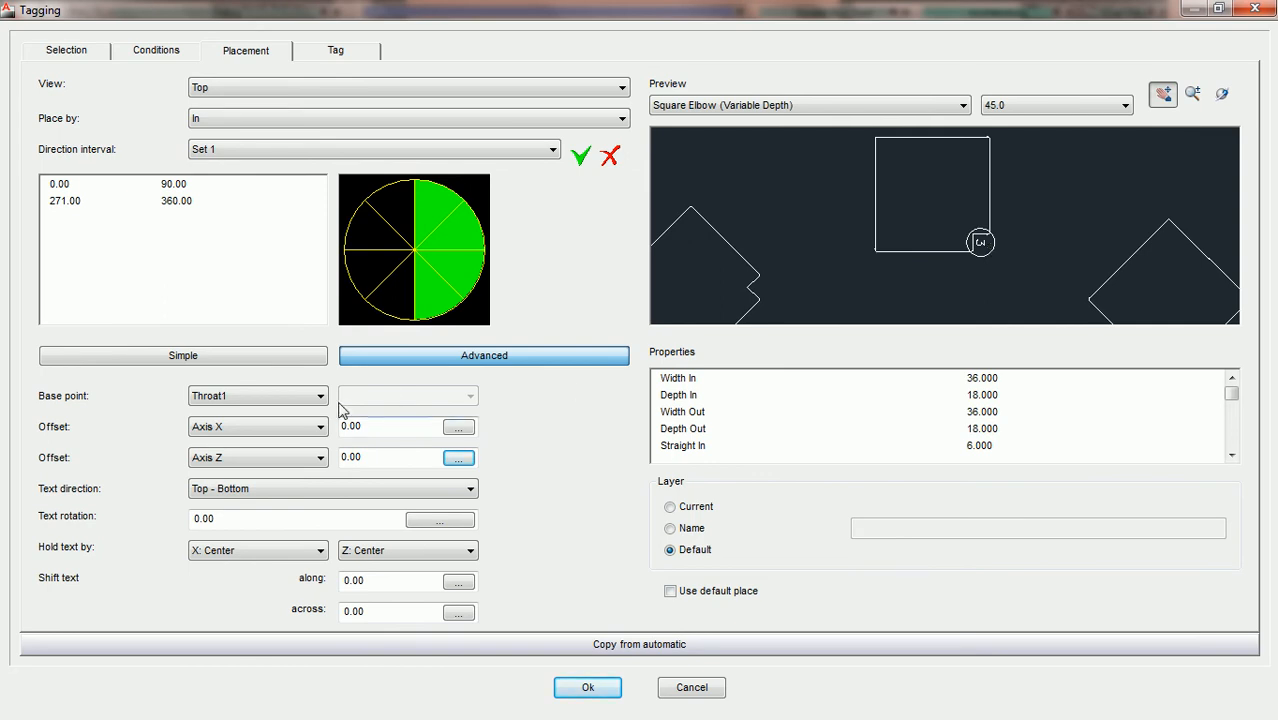
- Set Set 1's base point to Heel1 and inspect the tag position on the square elbow
left_click(321, 398)
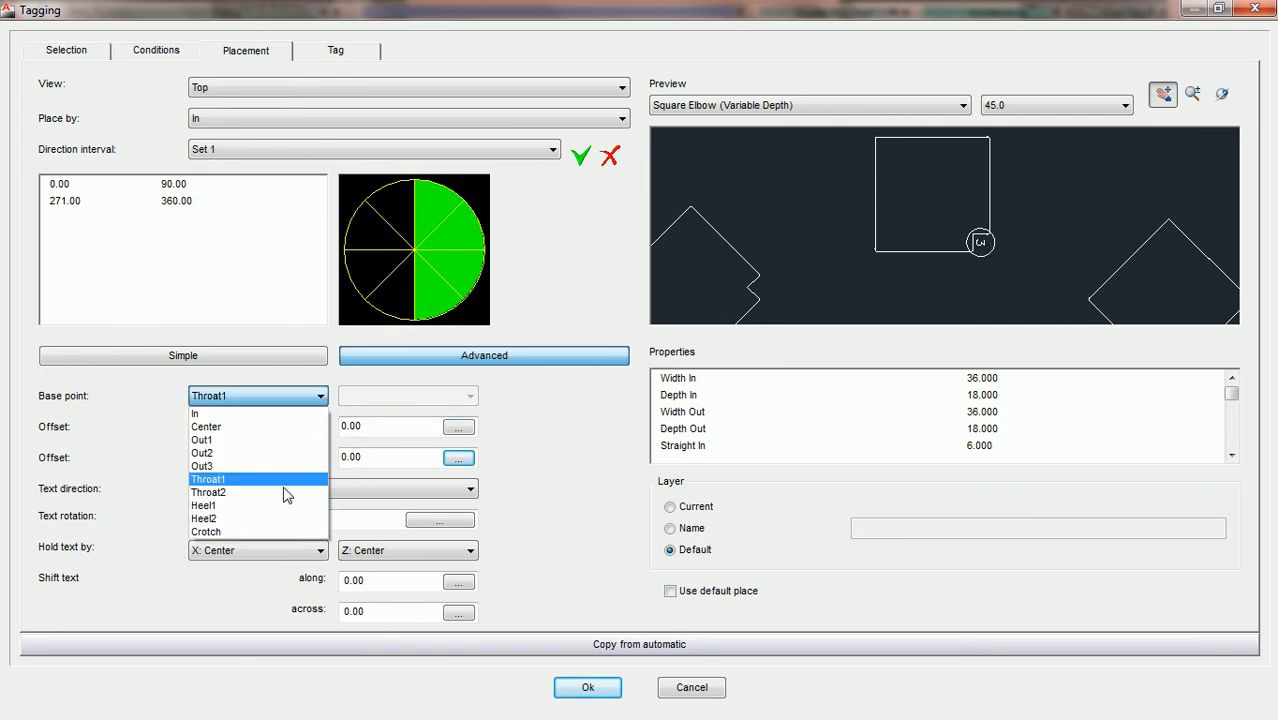
left_click(288, 506)
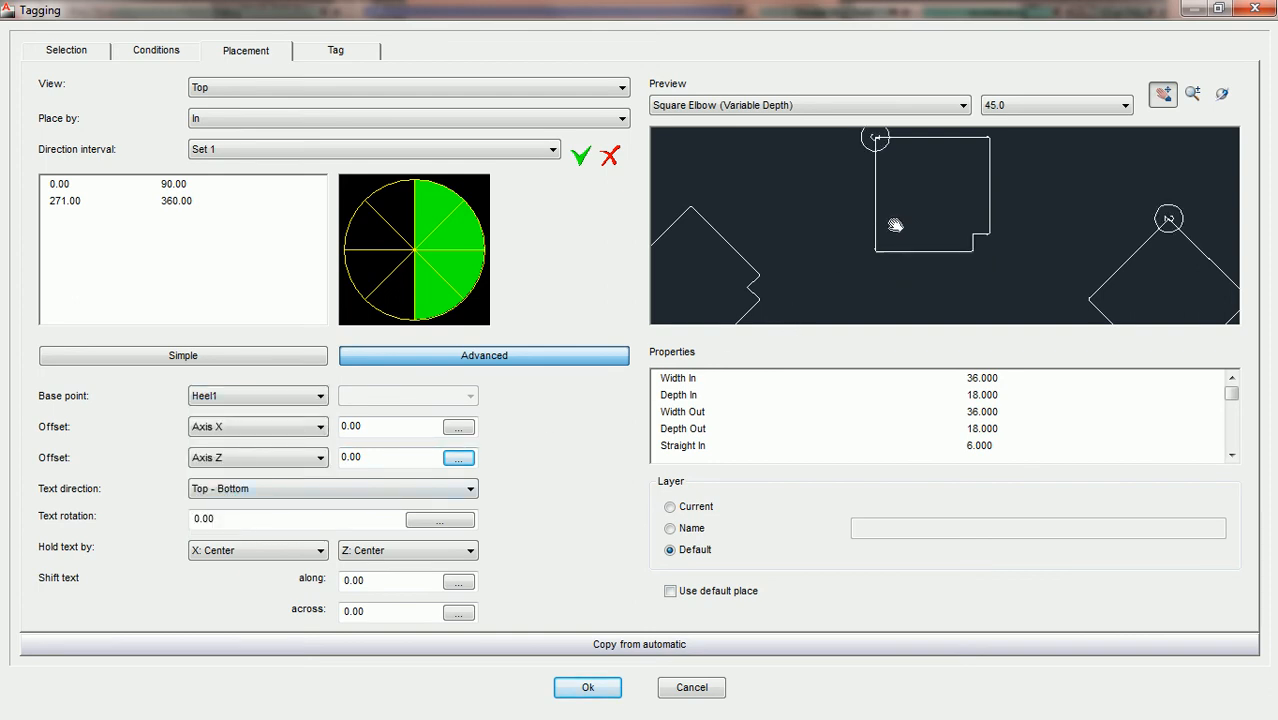
left_click_drag(917, 203, 916, 270)
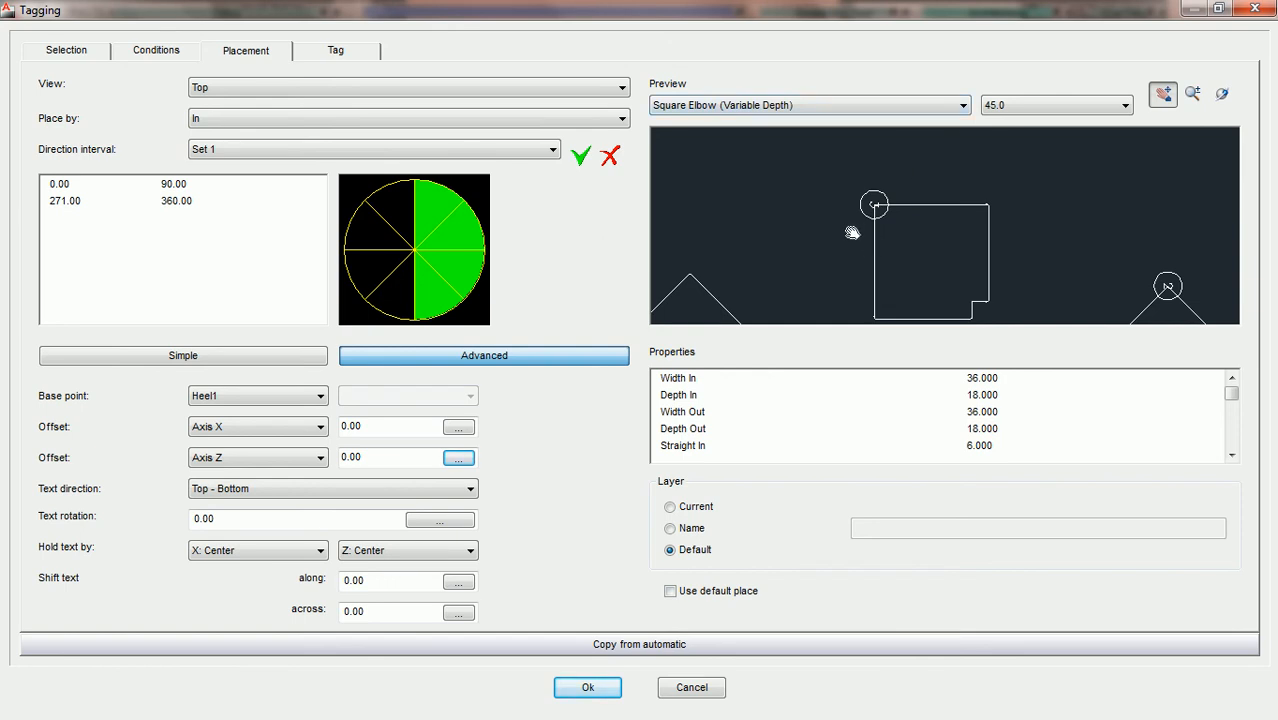
- Set Set 1's base point to Crotch and preview the tag position on a Radius Tee
left_click(321, 397)
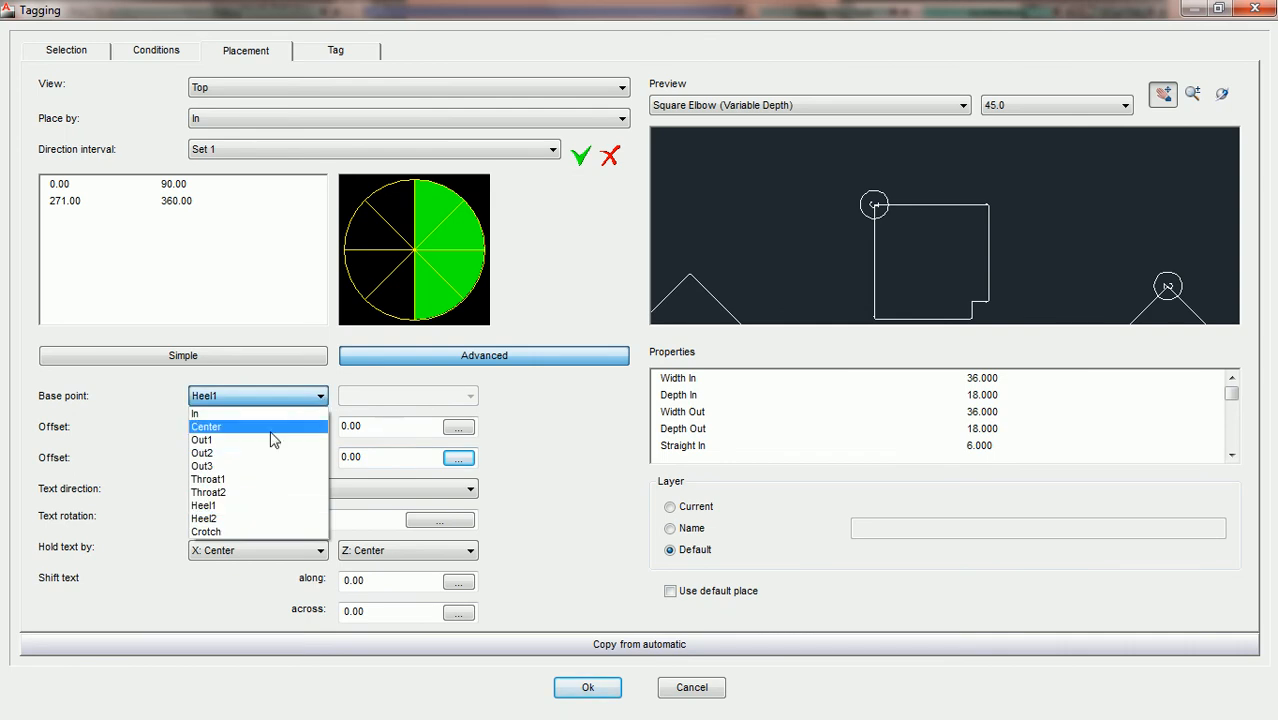
left_click(225, 531)
mouse_move(936, 251)
left_mouse_down()
mouse_move(919, 228)
mouse_move(955, 203)
left_mouse_up()
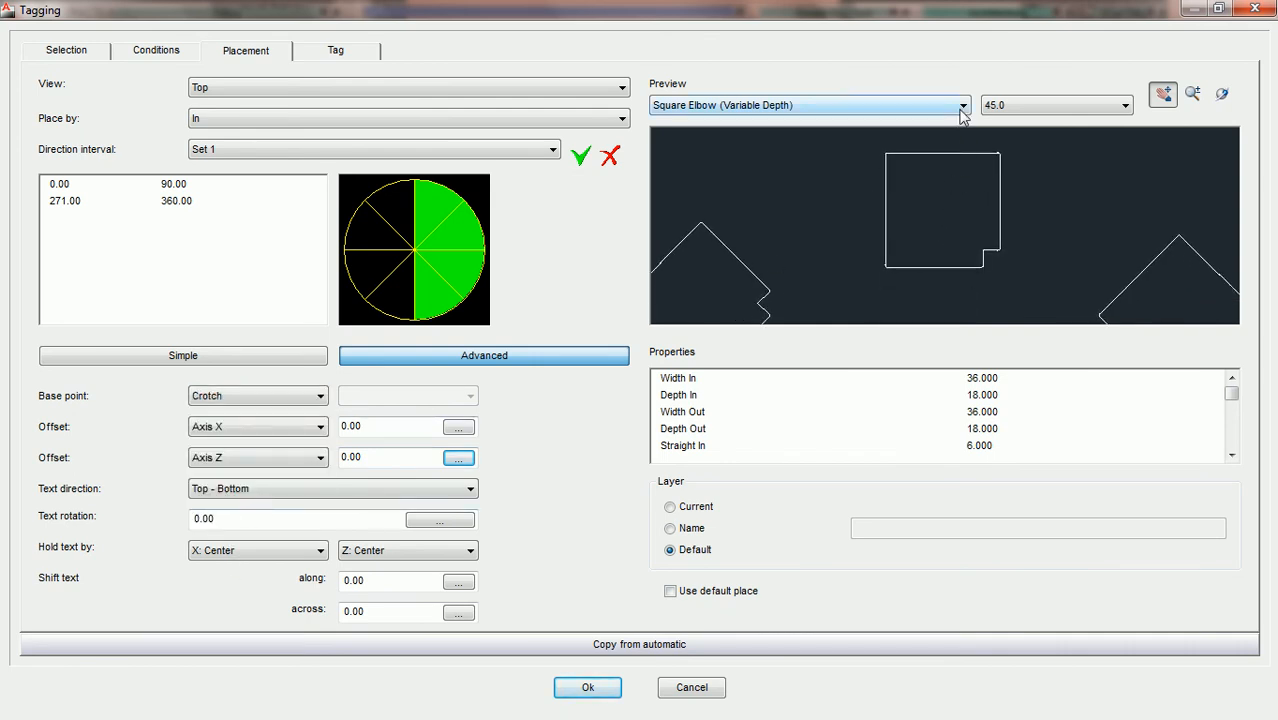
left_click(833, 108)
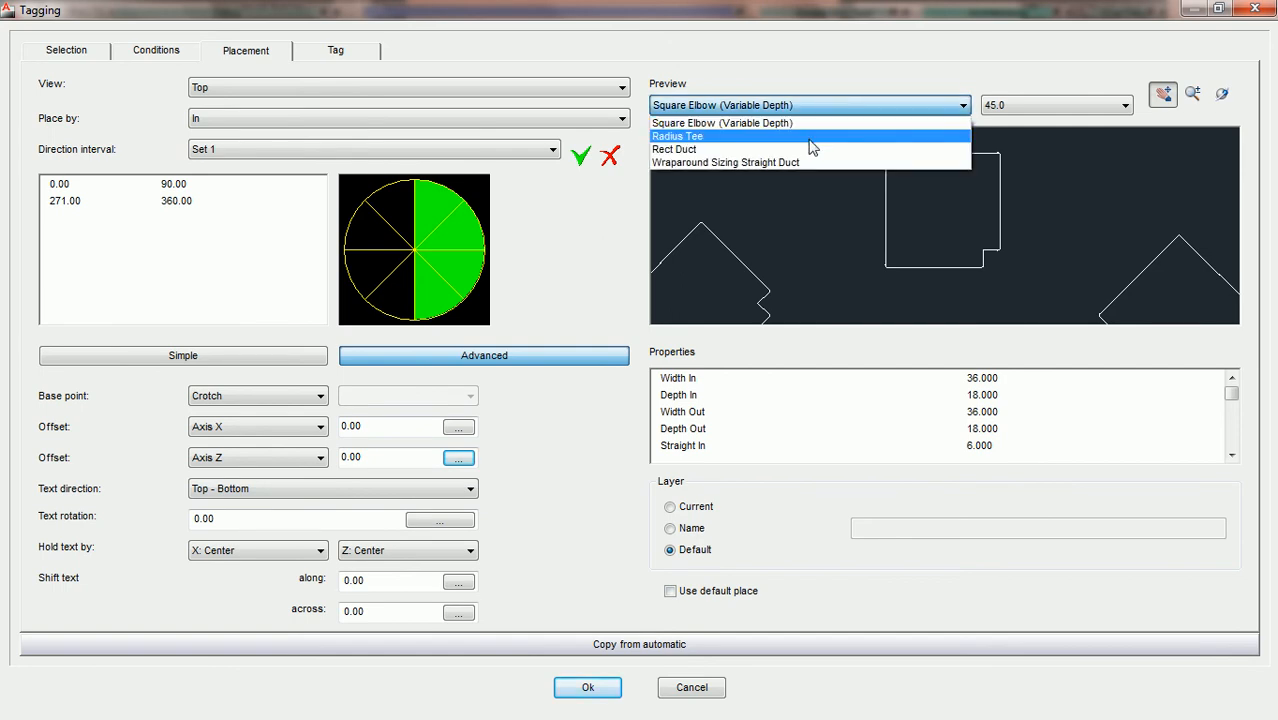
left_click(811, 138)
left_click_drag(956, 214, 930, 291)
scroll(936, 251, "up", 4)
scroll(945, 256, "up", 4)
left_click_drag(987, 222, 961, 200)
scroll(961, 200, "down", 1)
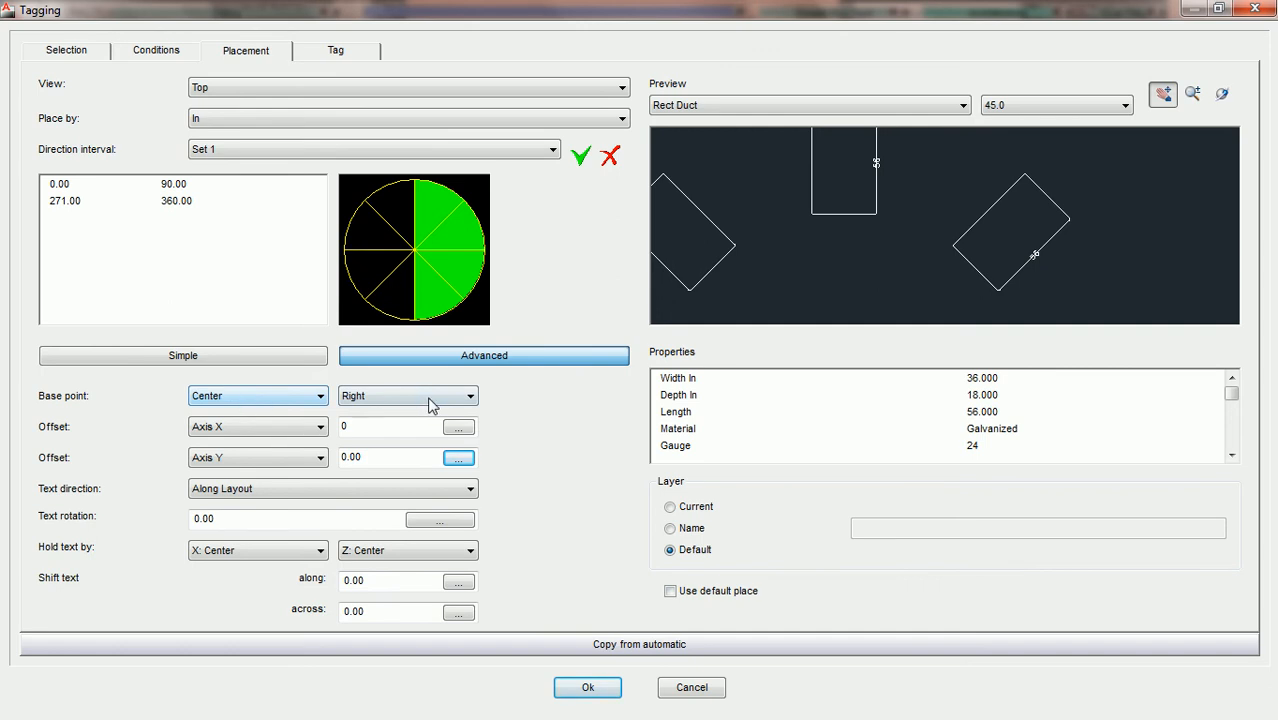
- Examine the tag position on the previewed rectangular ducts and review the axis choices for the first offset
left_click_drag(902, 258, 902, 296)
scroll(904, 215, "up", 1)
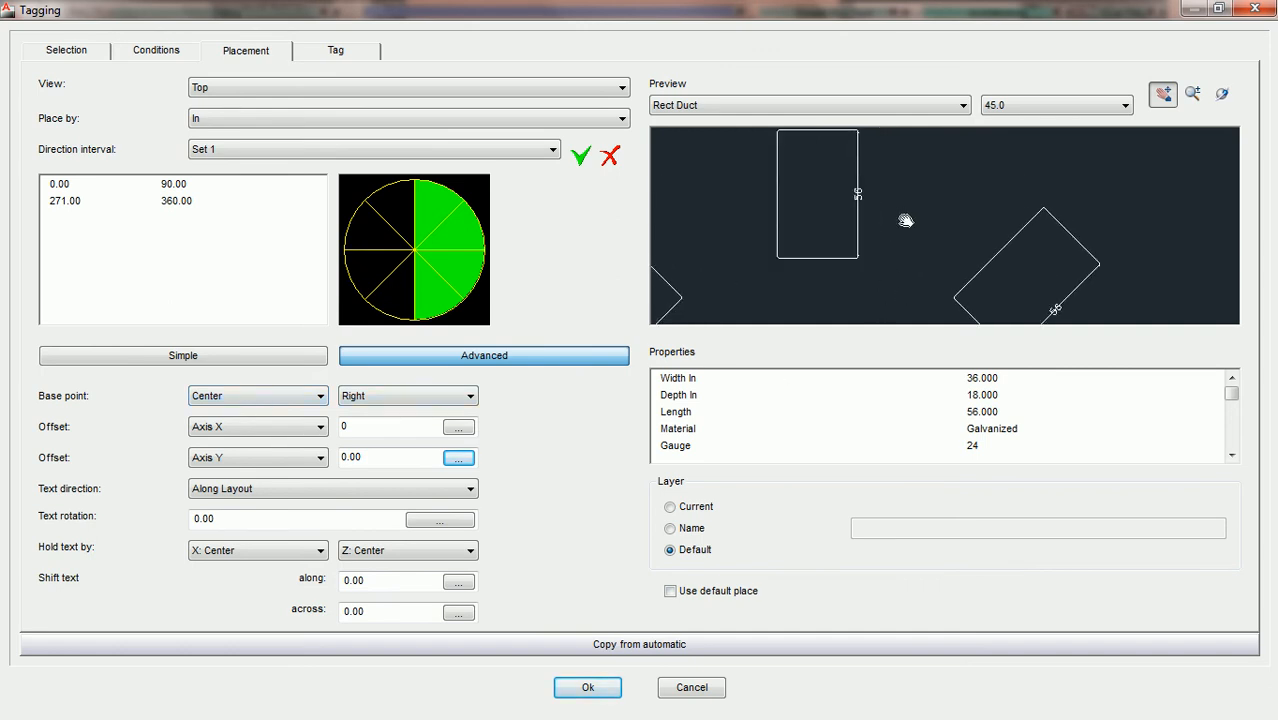
left_click_drag(932, 242, 932, 222)
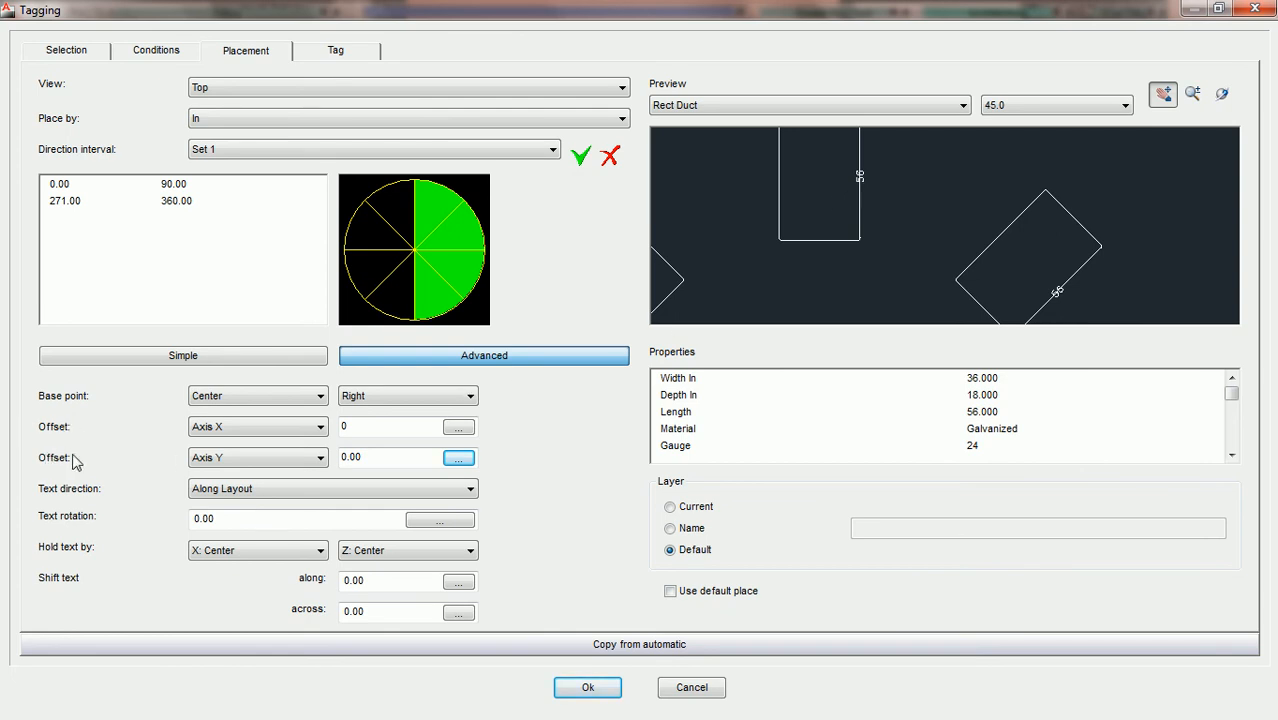
left_click(321, 428)
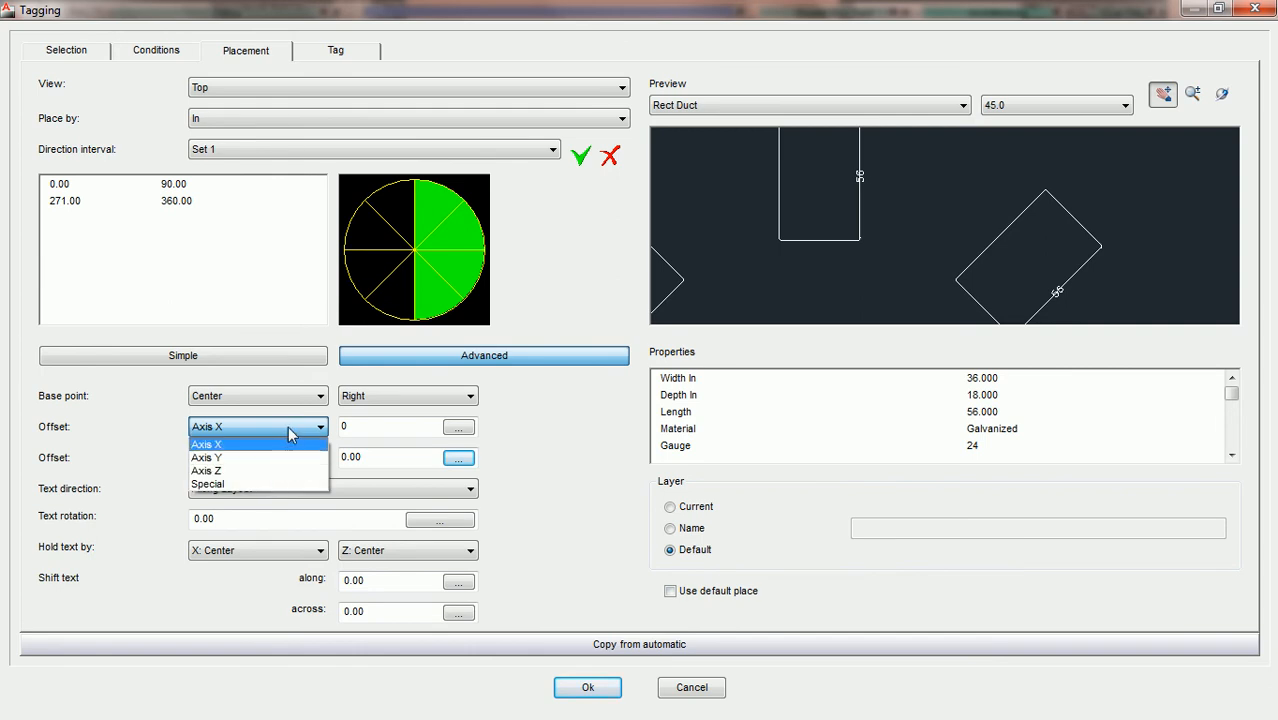
left_click(290, 444)
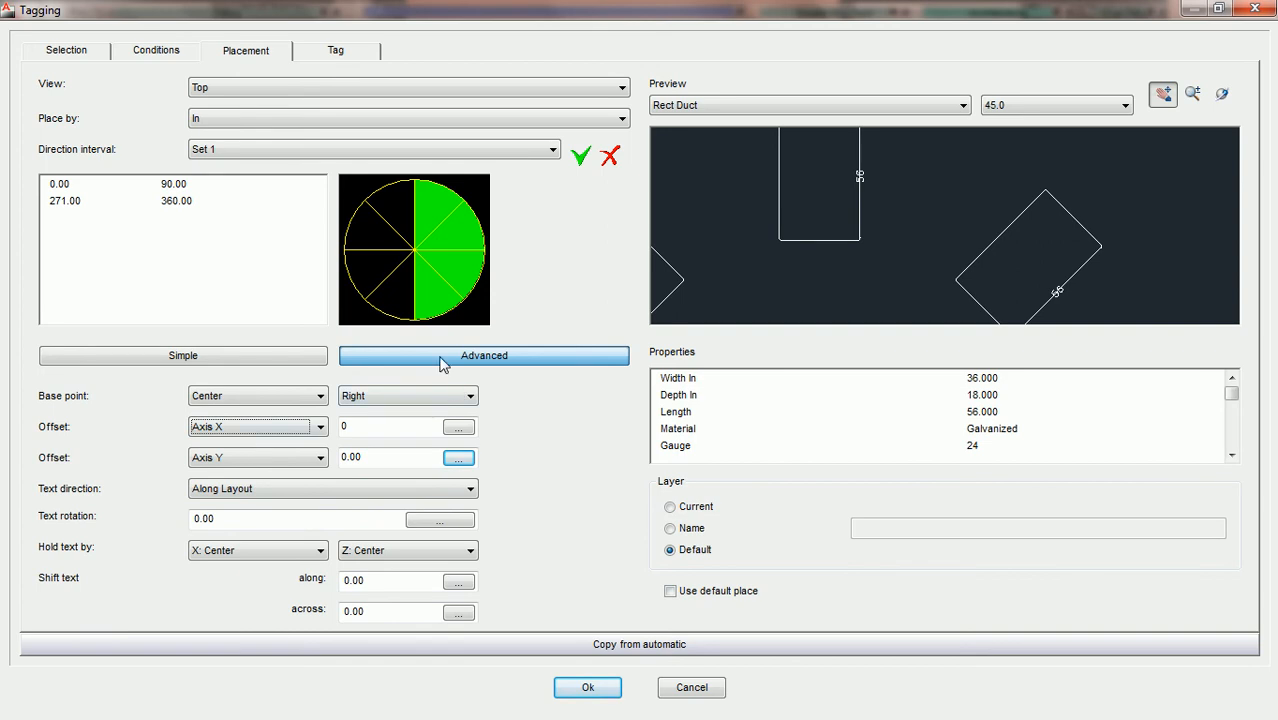
left_click(321, 431)
left_click(321, 429)
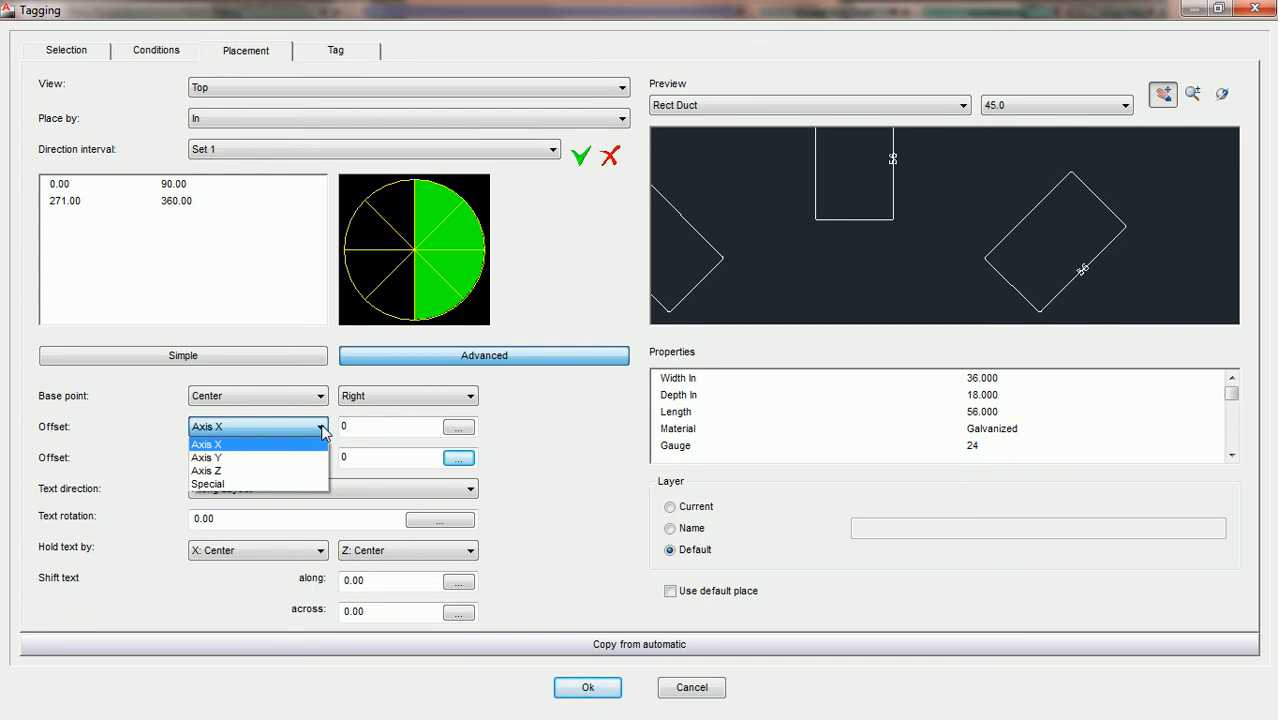
left_click(321, 431)
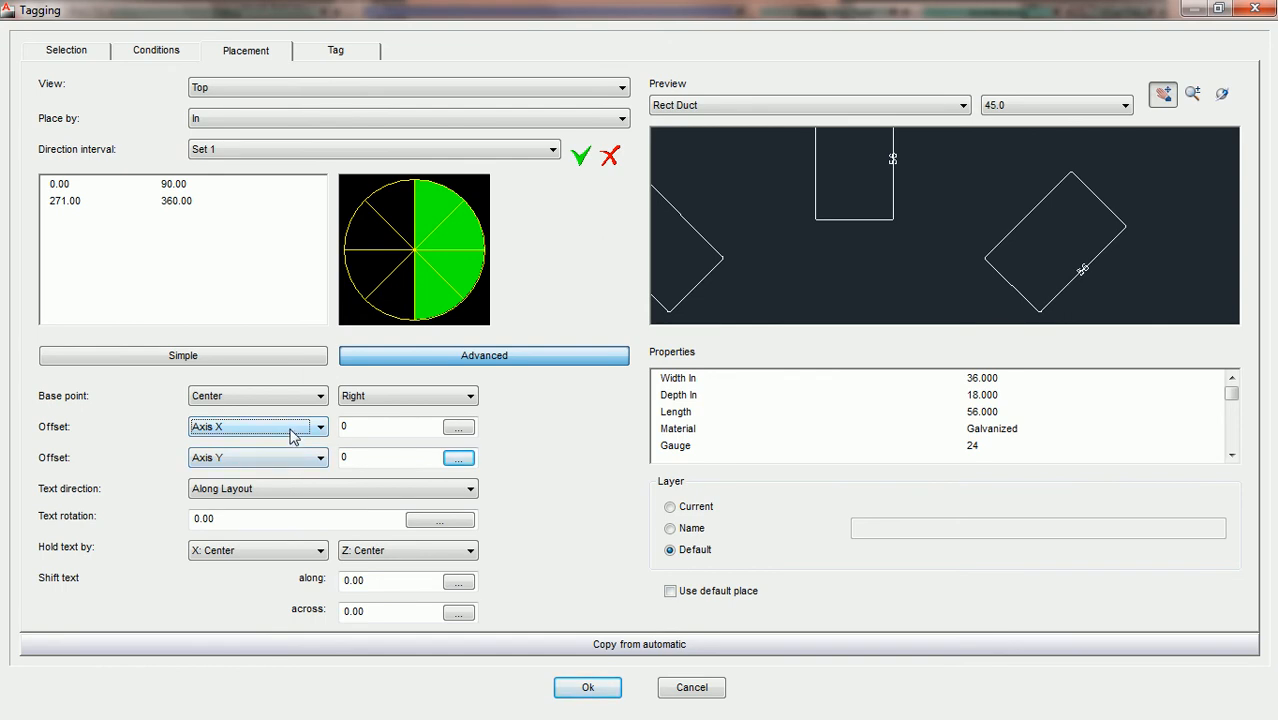
- Try Axis X offsets of 8 and -8 for the duct tag
double_click(366, 426)
type("8")
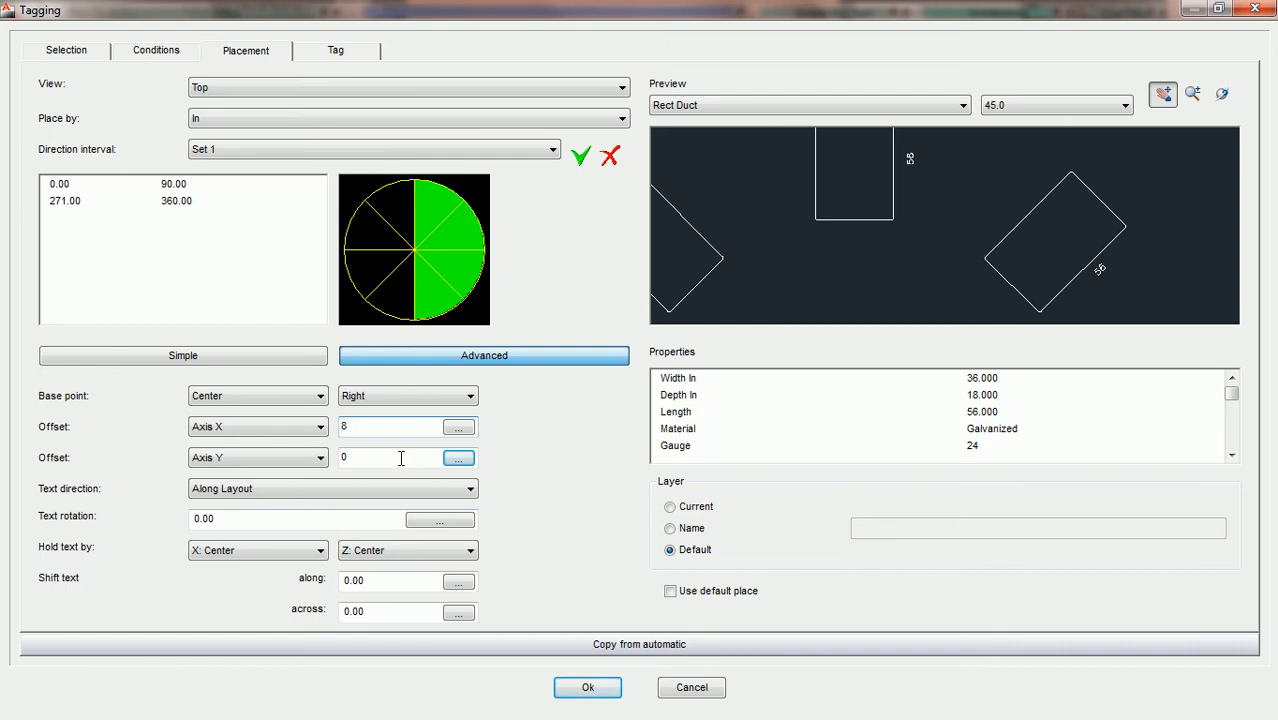
left_click_drag(377, 424, 309, 428)
type("-8")
- Set the duct tag's Axis Y offset to -6
left_click(344, 458)
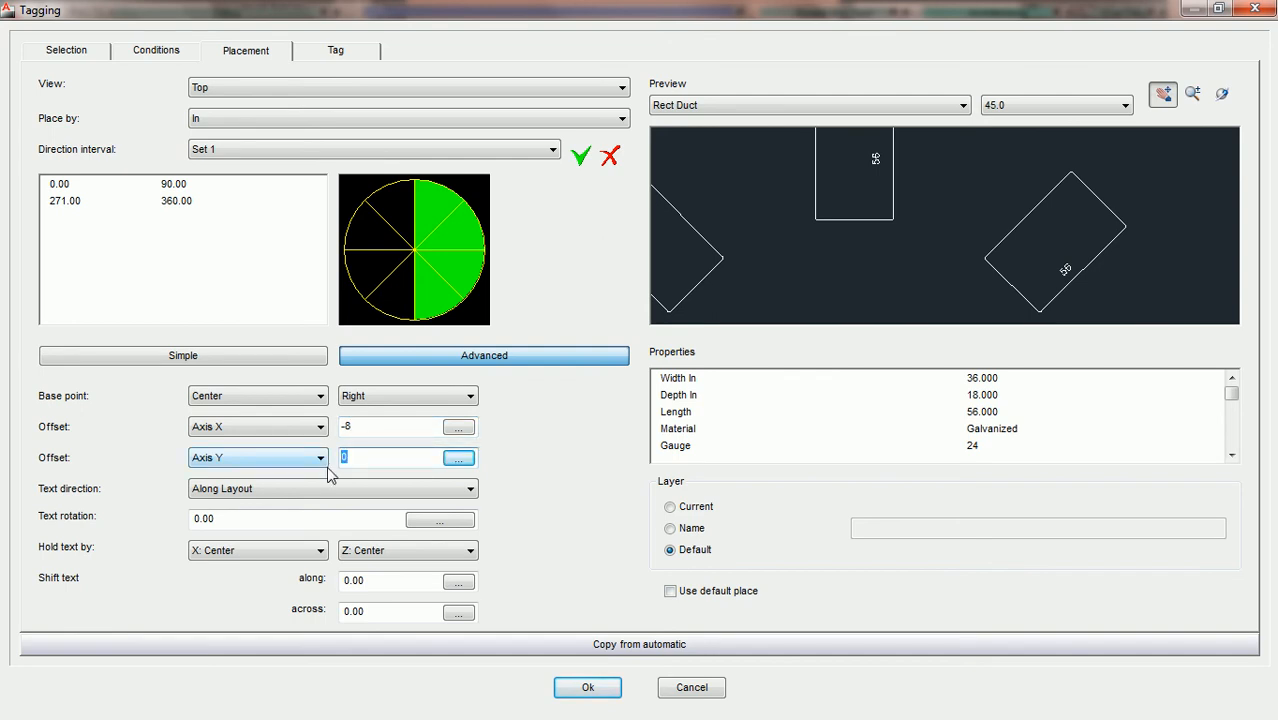
type("6")
key("BackSpace")
type("6")
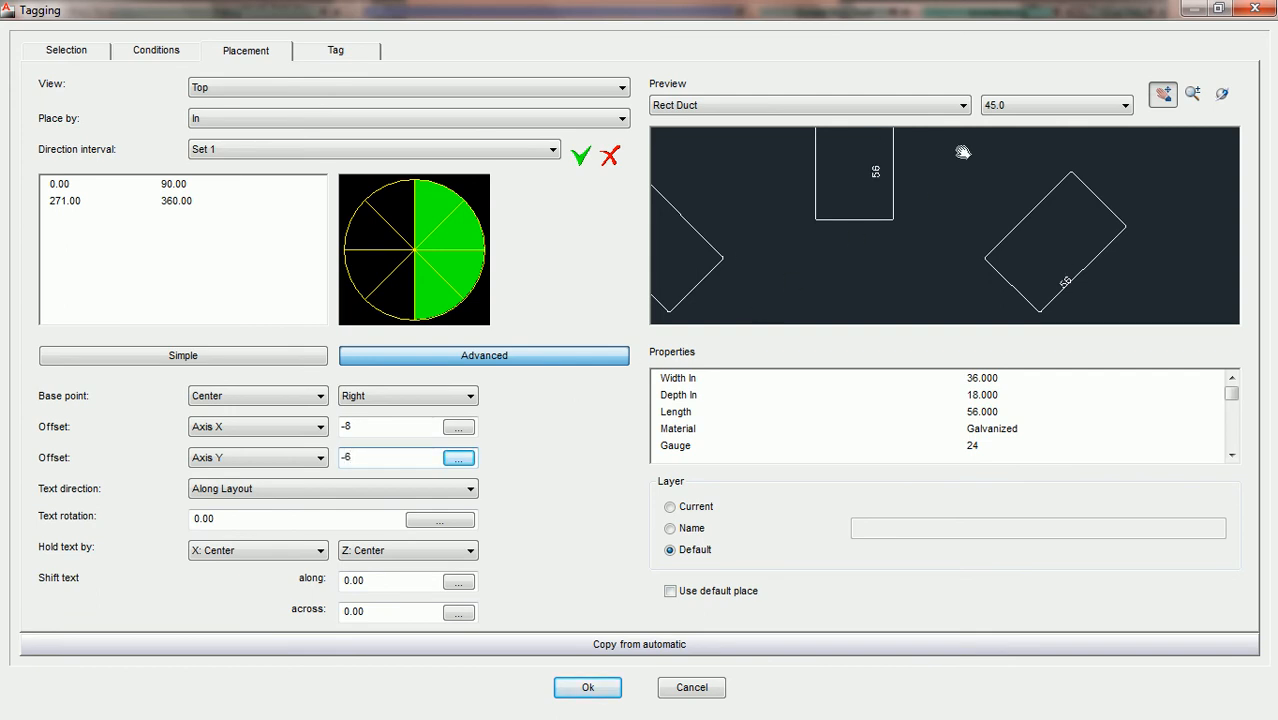
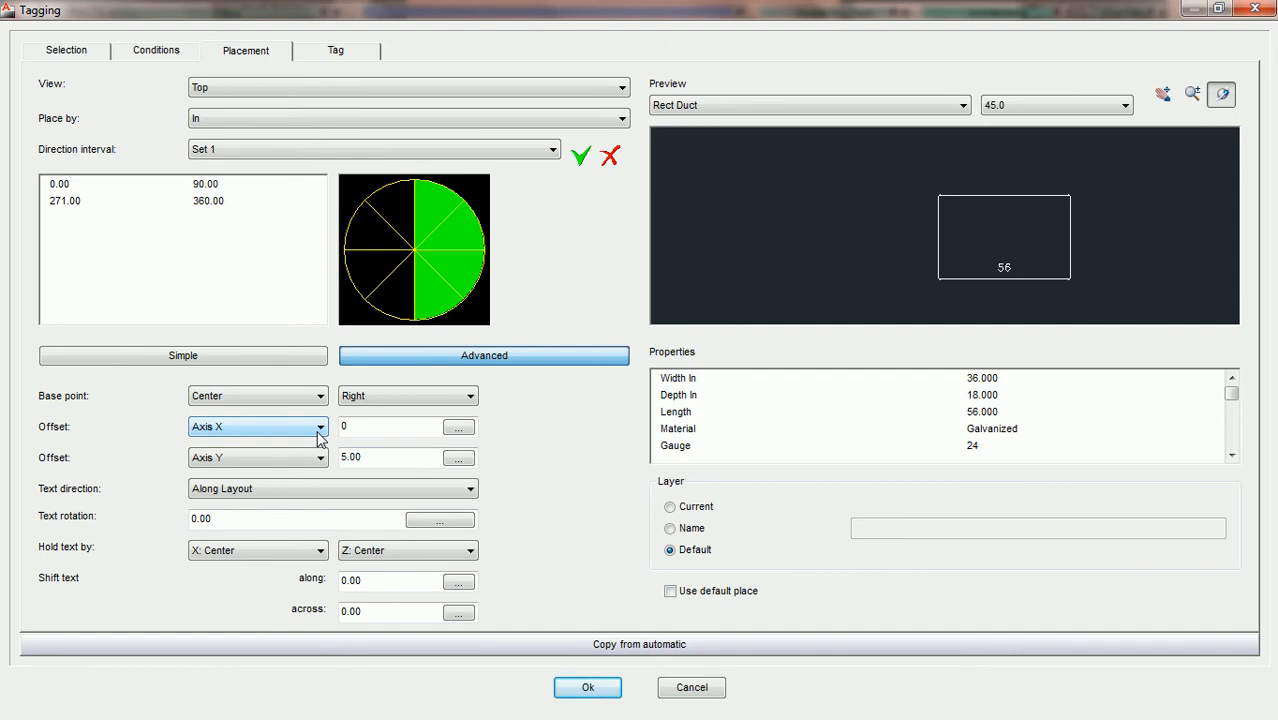
- Change the first offset's axis to Axis Z and accept the tagging settings
left_click(318, 428)
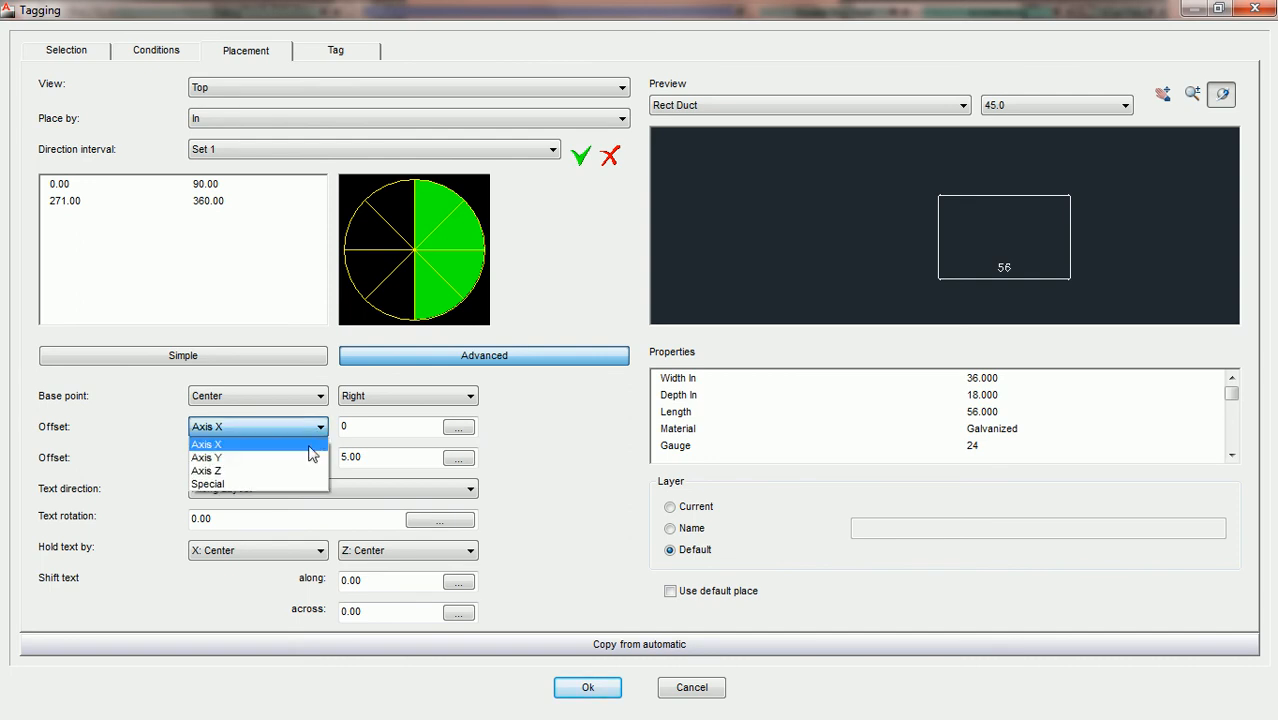
left_click(300, 474)
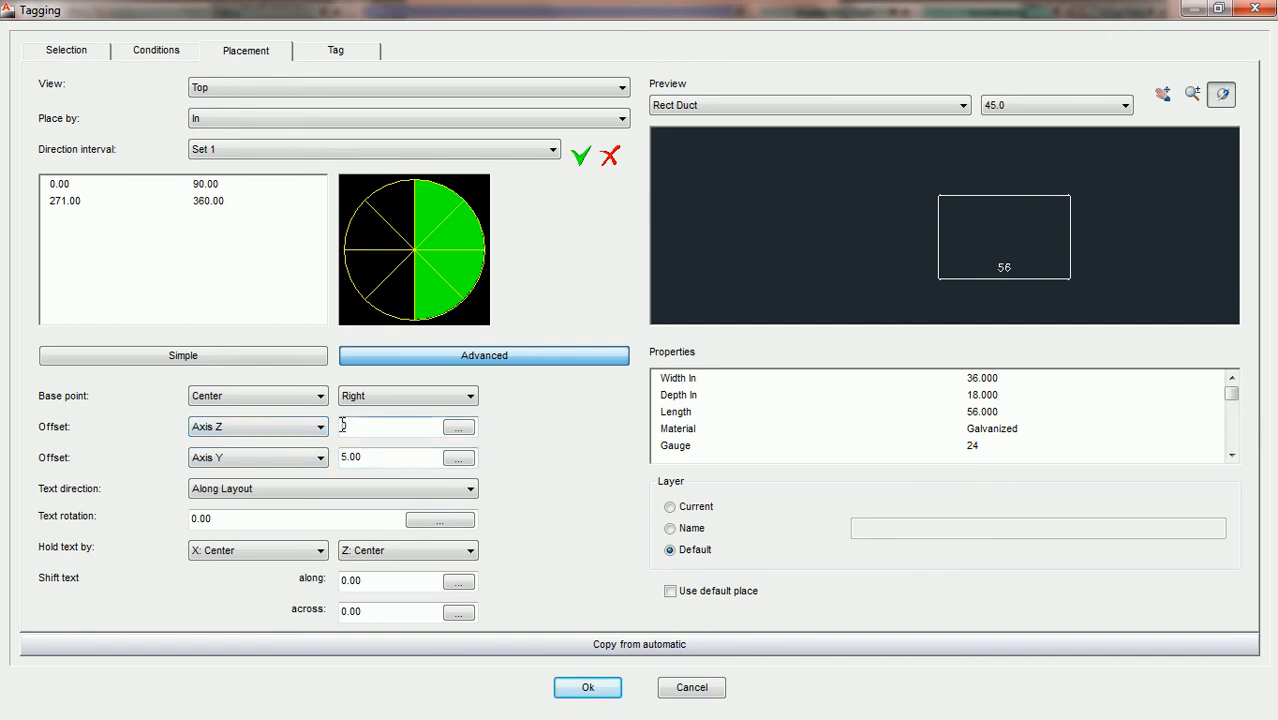
left_click(587, 688)
- Tag the duct line forward from its first duct and check the tags' height on the ducts in the Left view
left_click(264, 496)
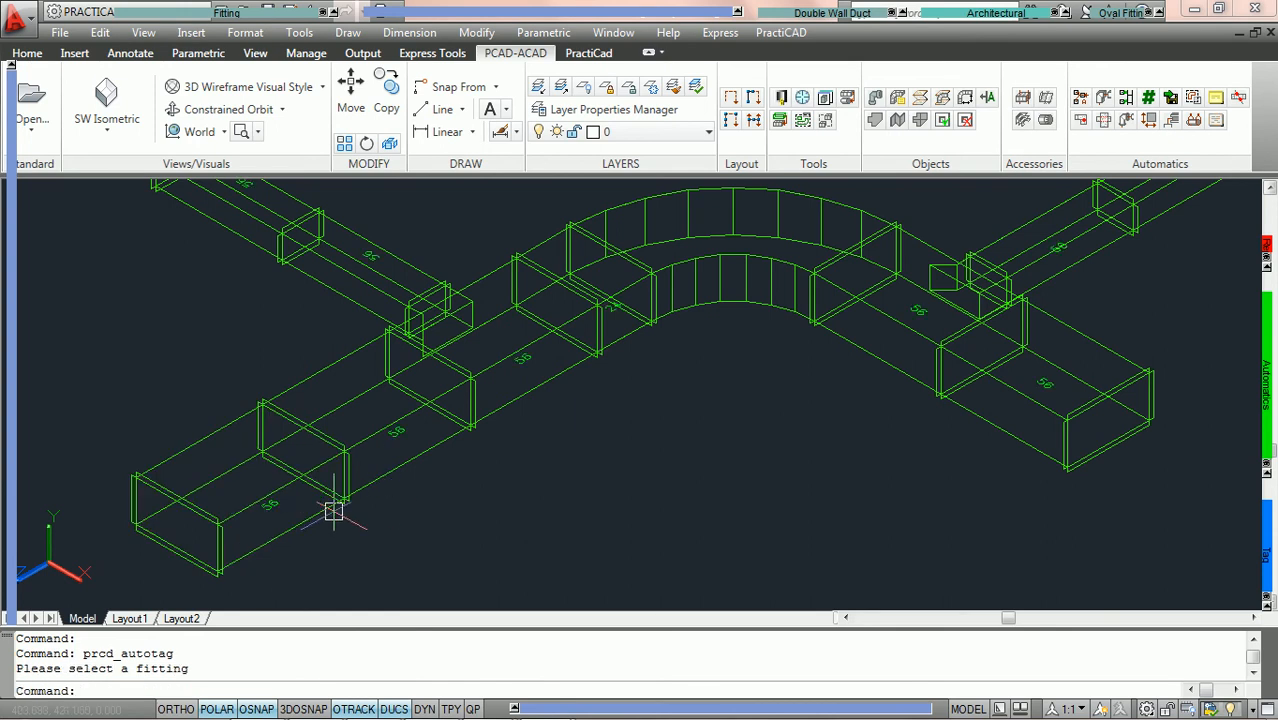
scroll(285, 514, "up", 5)
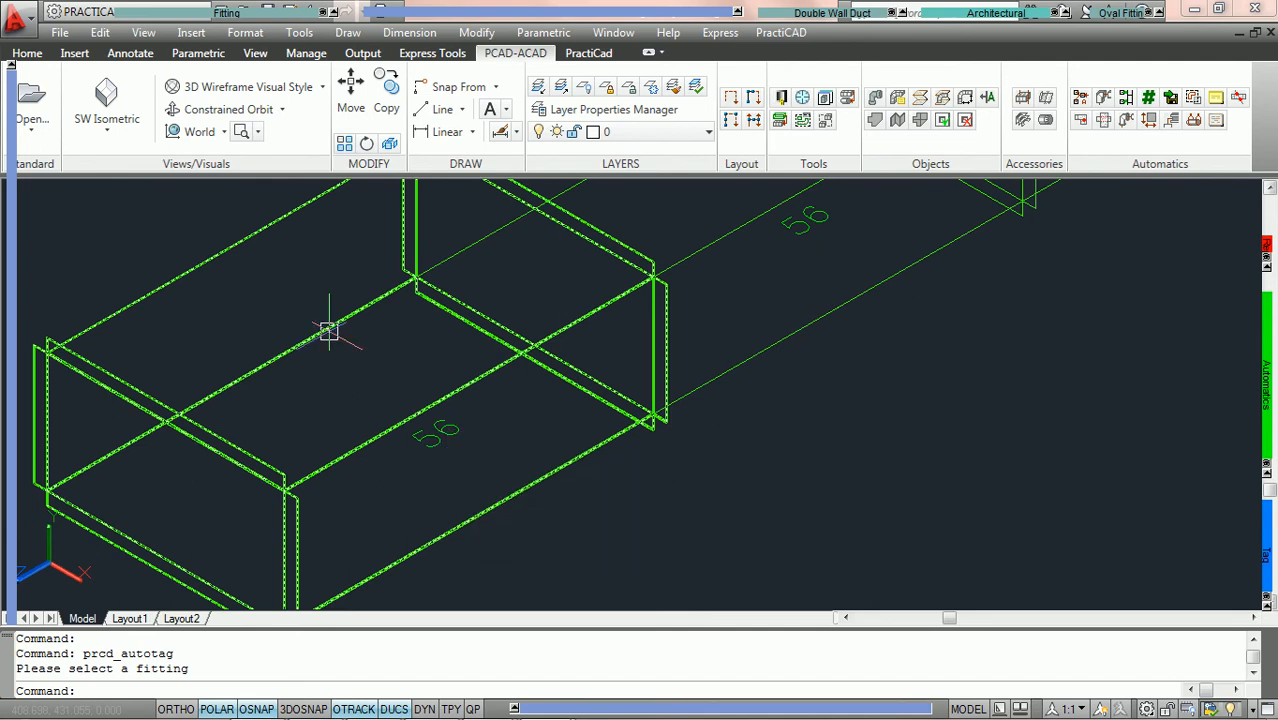
left_click(107, 132)
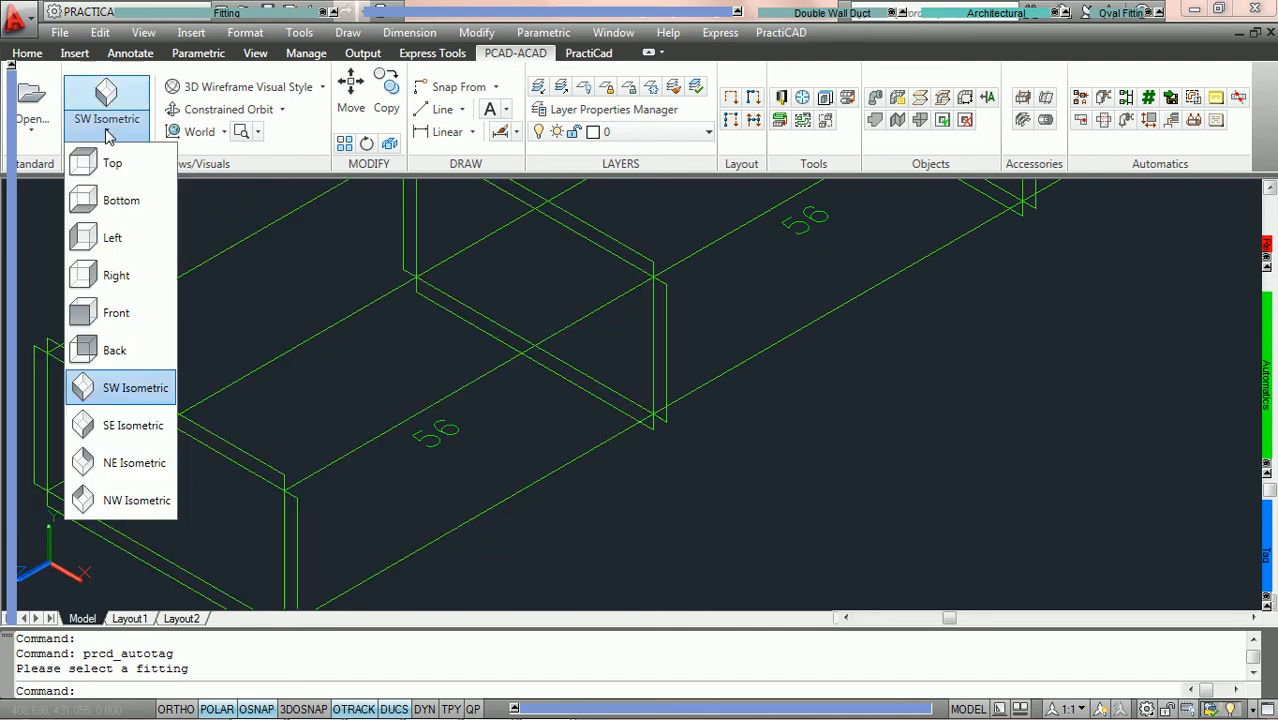
left_click(114, 239)
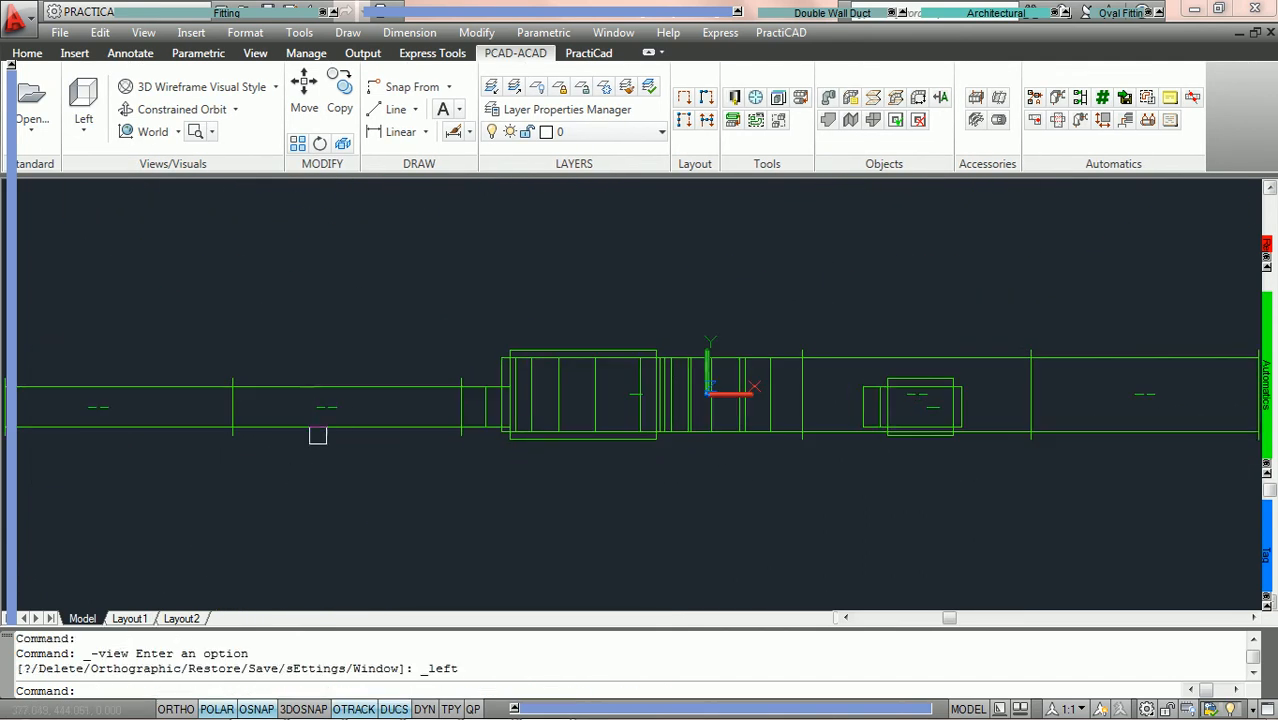
scroll(322, 442, "up", 5)
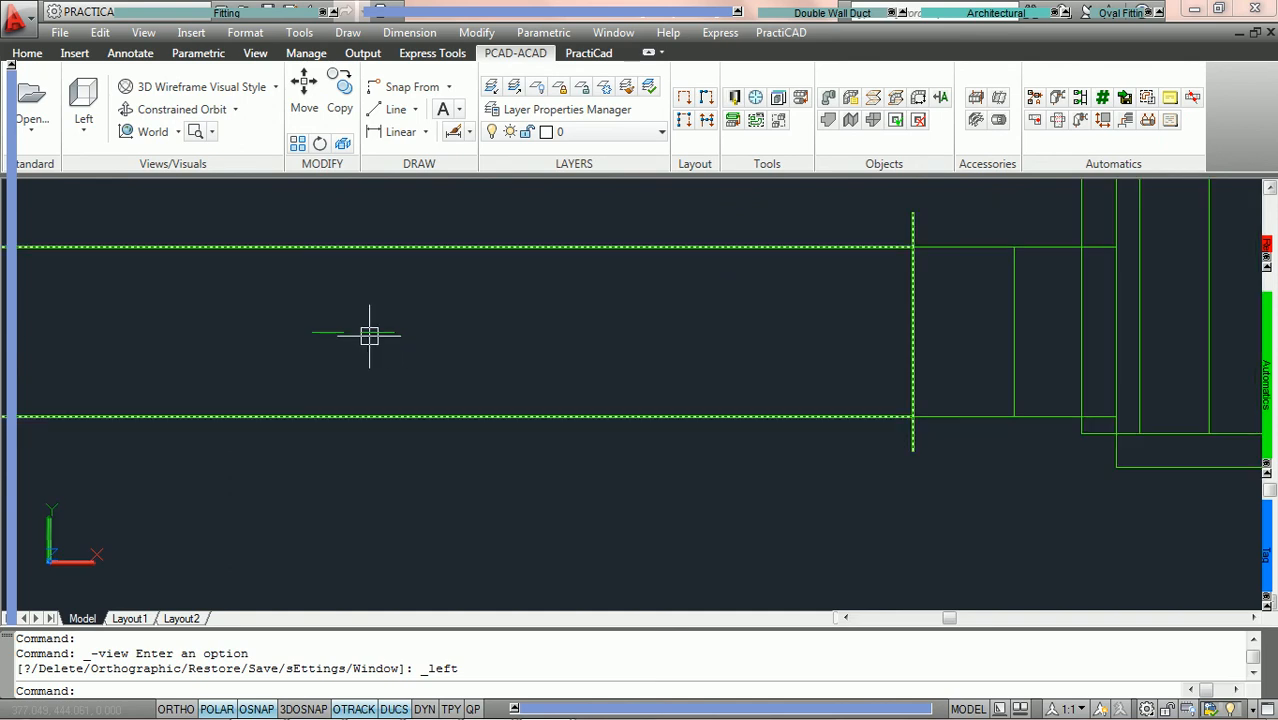
- Return to the SW Isometric view and examine where the tags sit on the main duct run
left_click(88, 132)
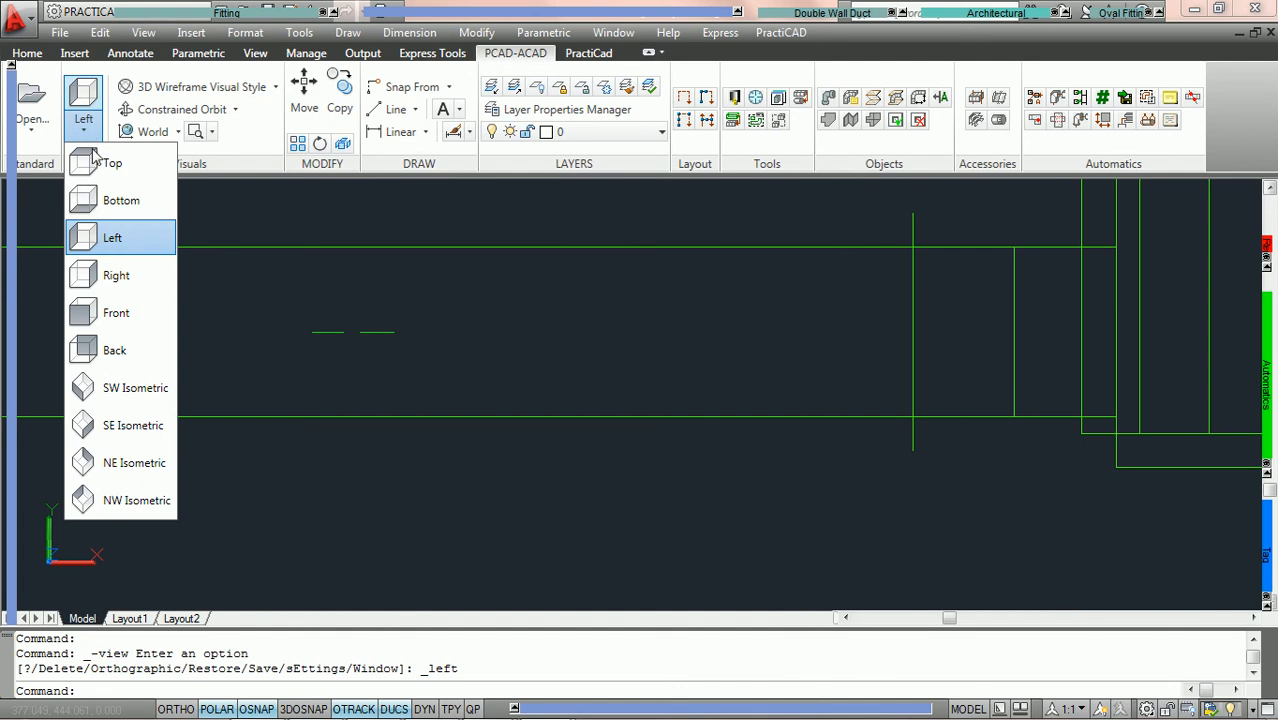
left_click(128, 388)
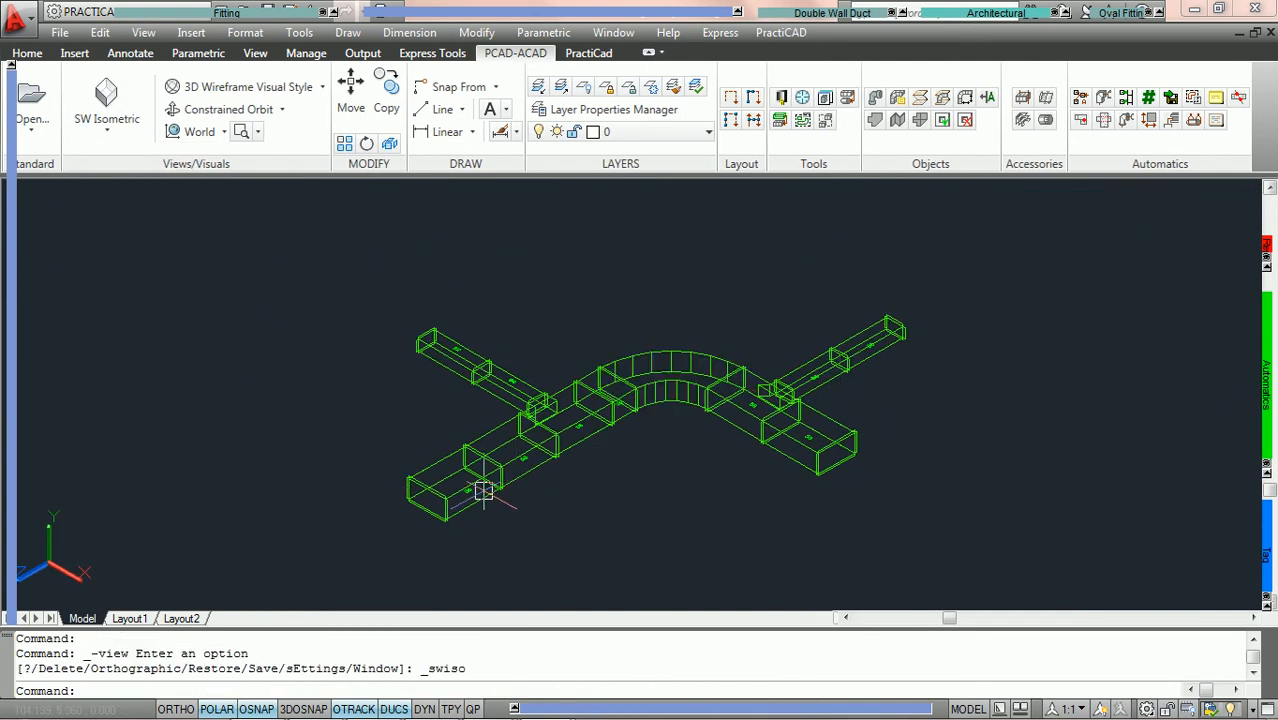
scroll(483, 492, "up", 5)
scroll(572, 430, "up", 2)
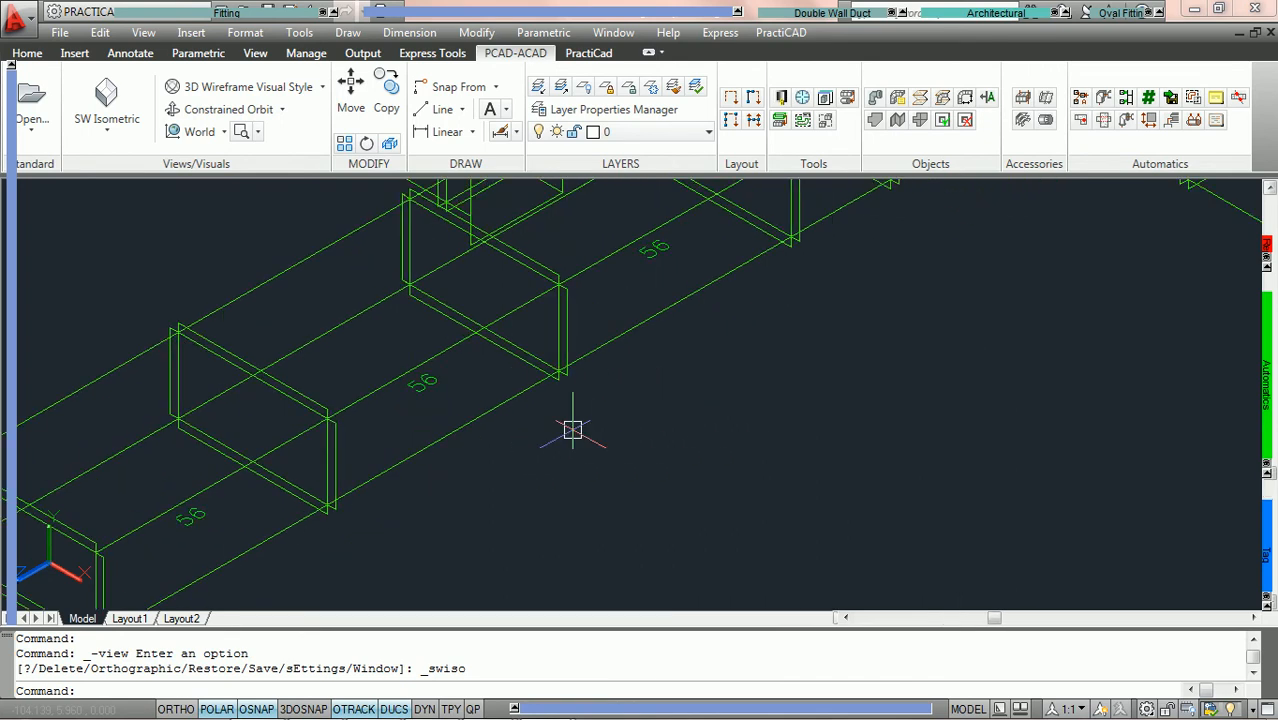
scroll(572, 430, "down", 2)
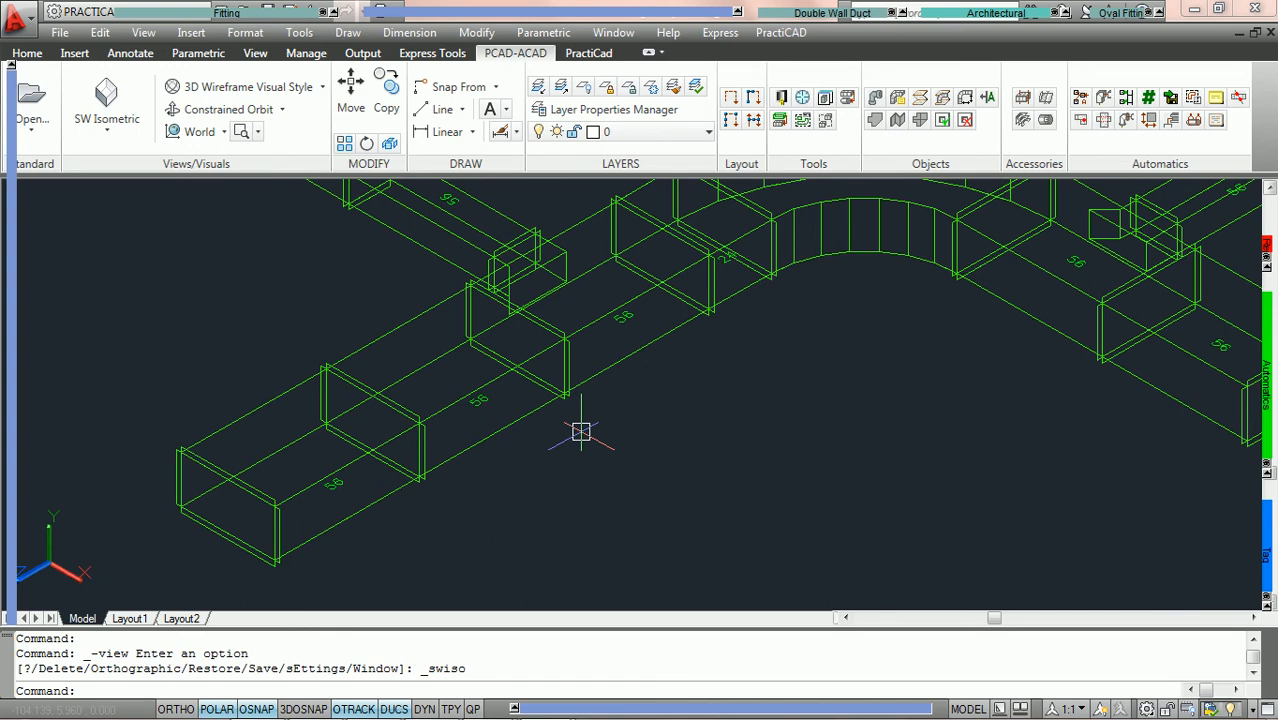
- Try the 3D Hidden visual style and set the model display to the Realistic visual style
left_click(430, 212)
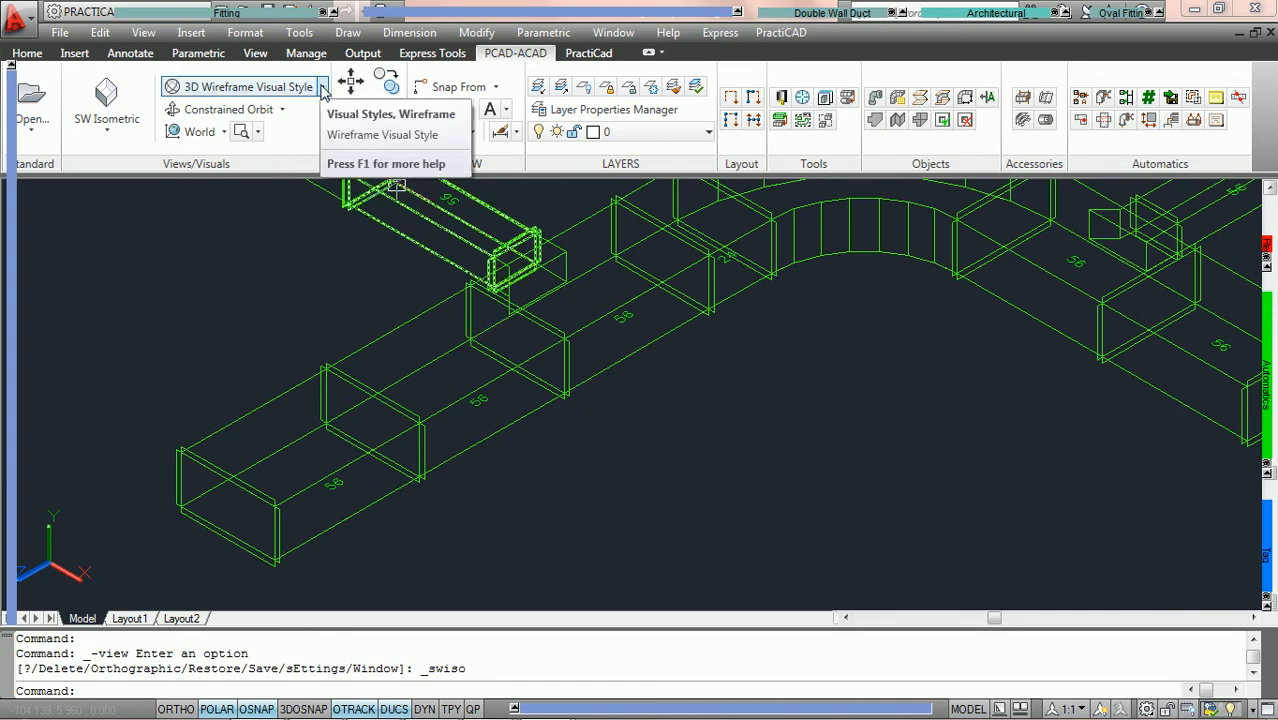
left_click(321, 88)
left_click(276, 192)
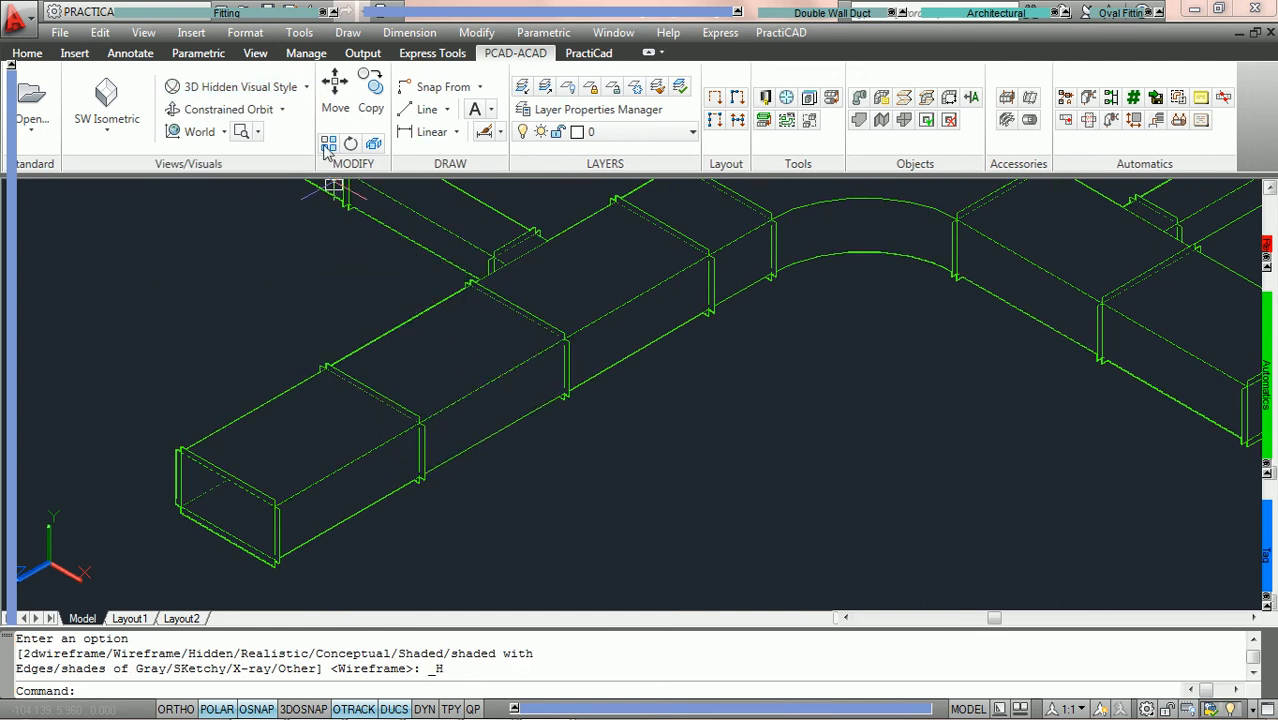
left_click(307, 92)
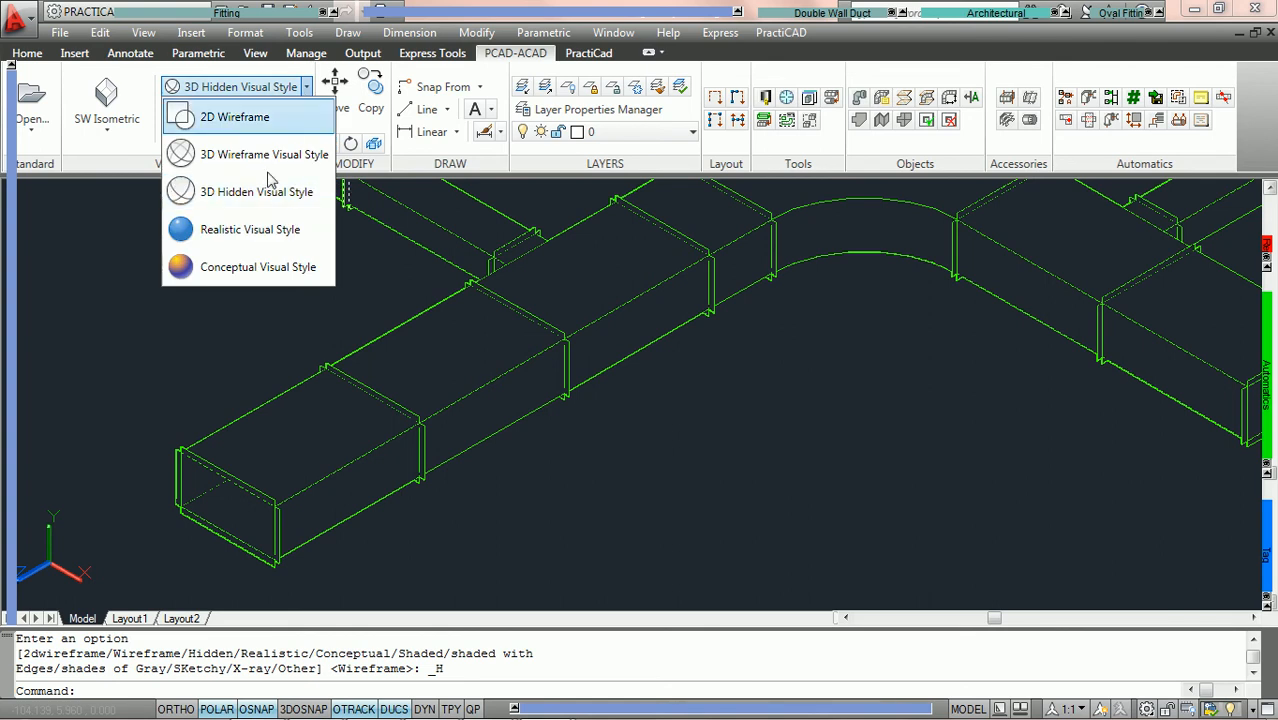
left_click(248, 240)
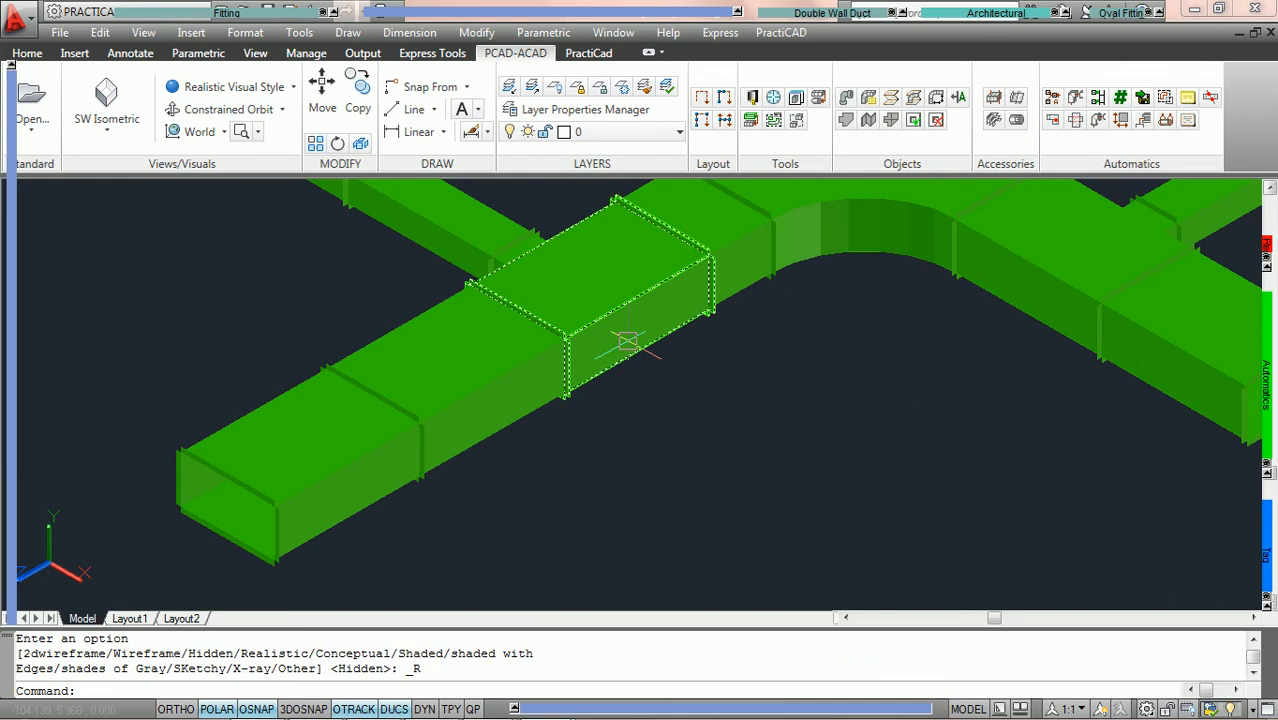
- Set the tag's Axis Z offset to 10, retag the line from its first duct and inspect the tags on the shaded ducts
left_click(1185, 100)
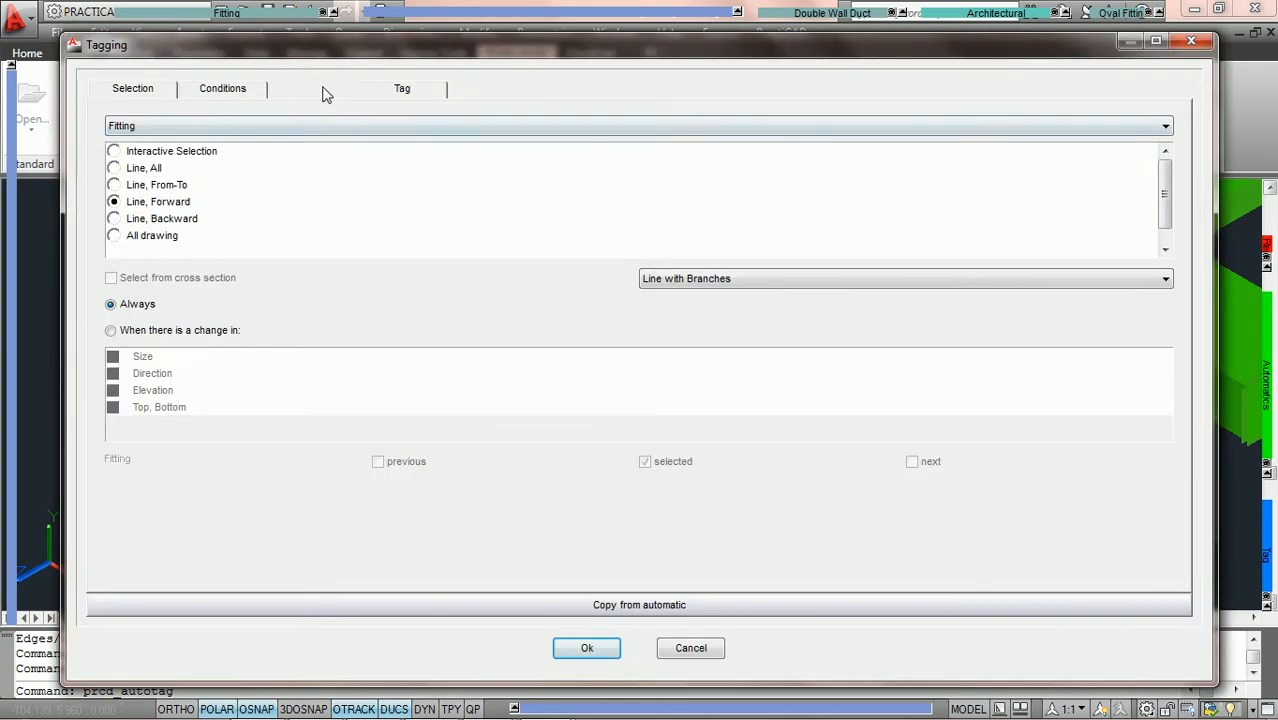
left_click(325, 92)
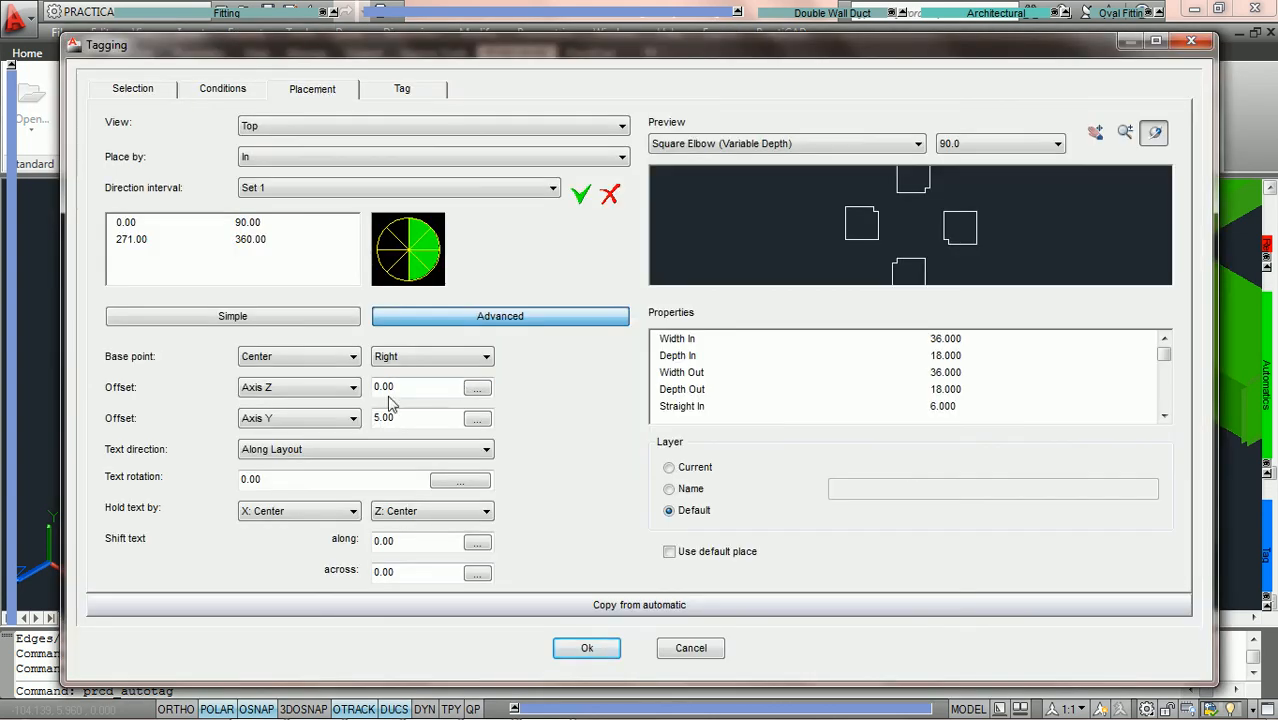
left_click(408, 392)
type("10")
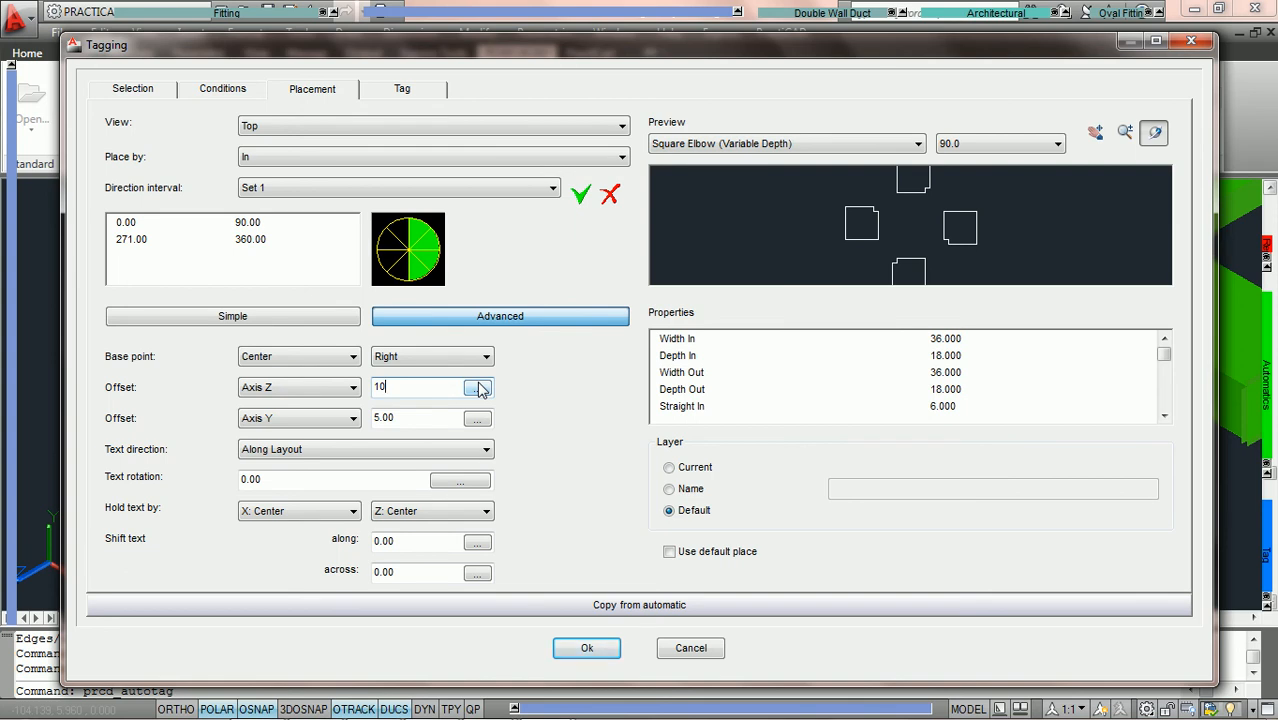
left_click(587, 648)
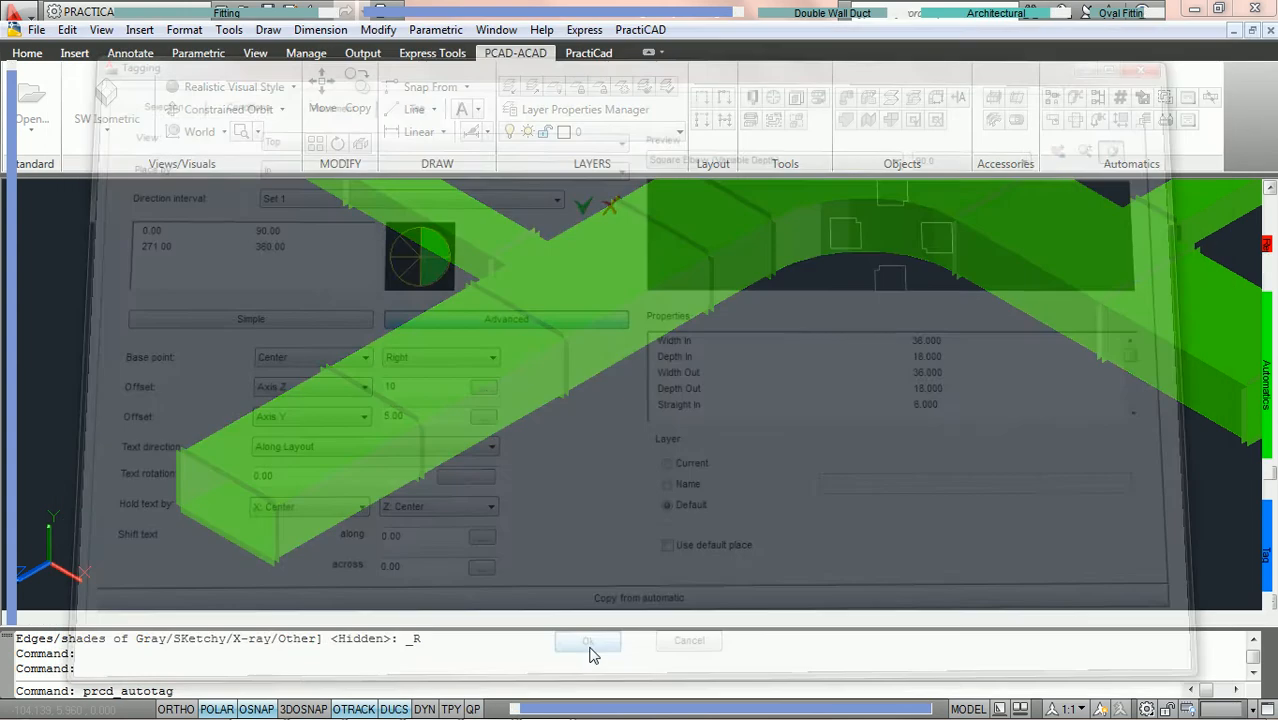
left_click(340, 508)
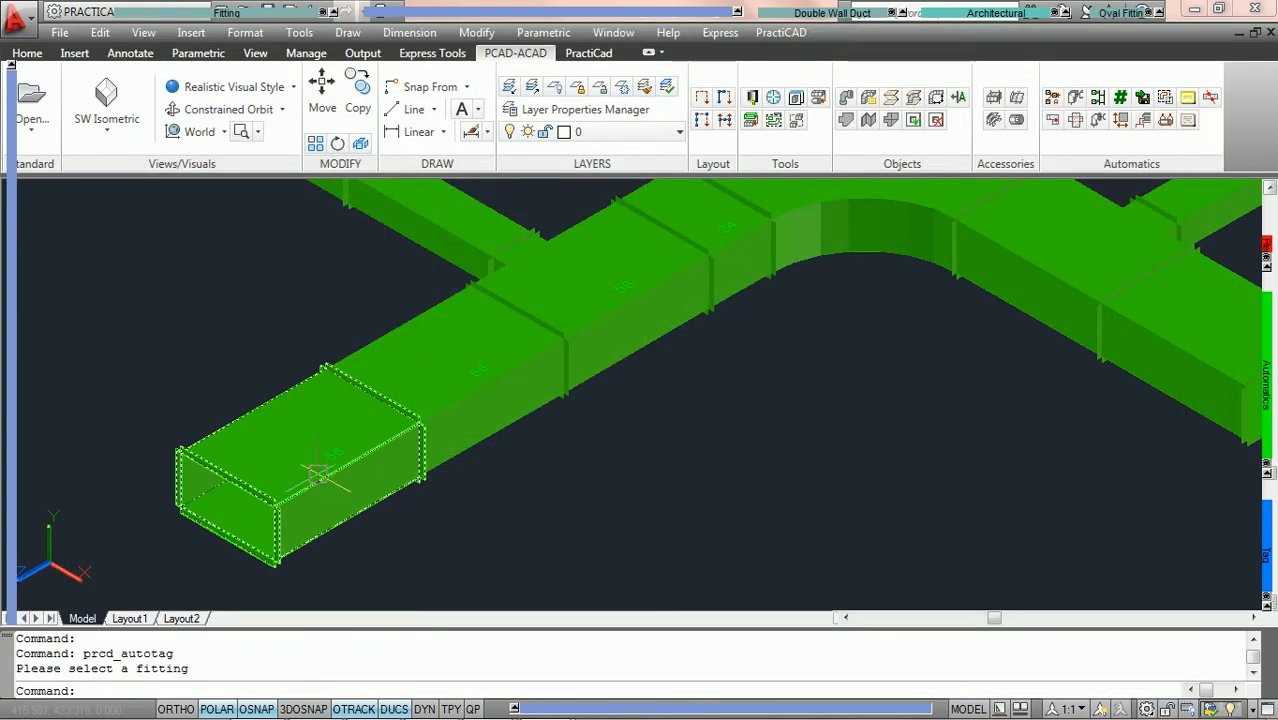
scroll(318, 474, "up", 2)
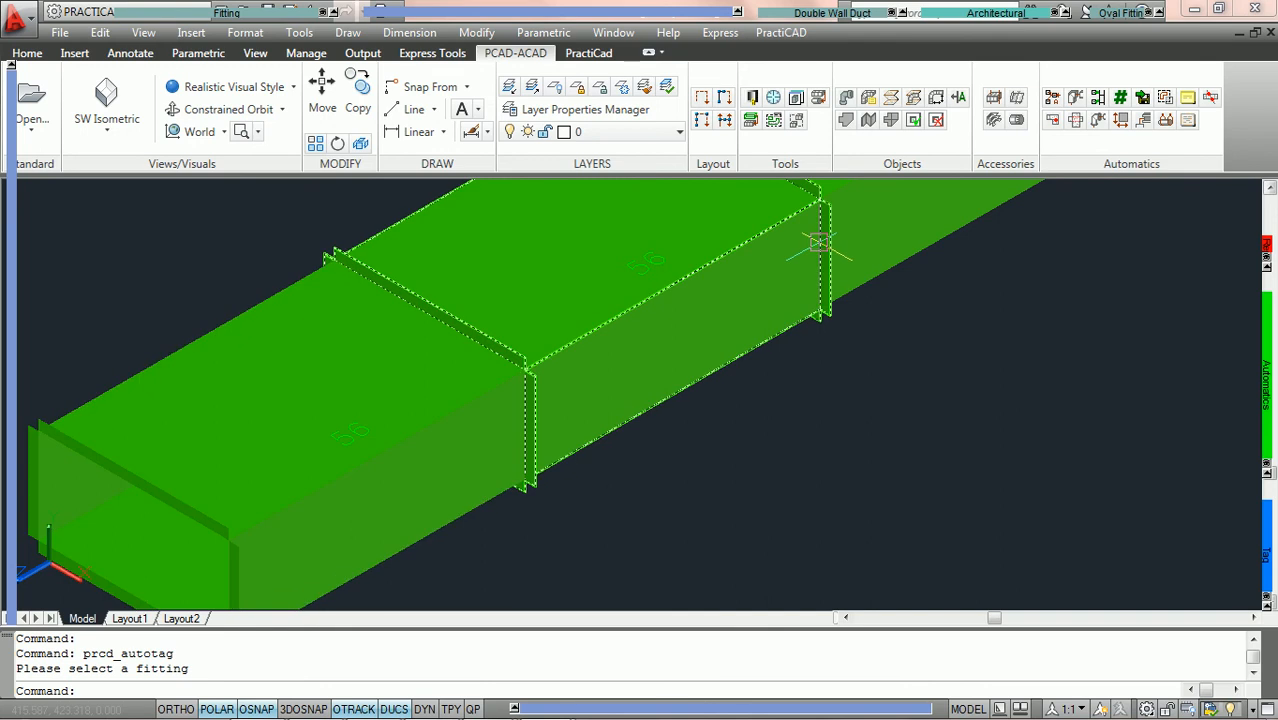
scroll(727, 334, "down", 4)
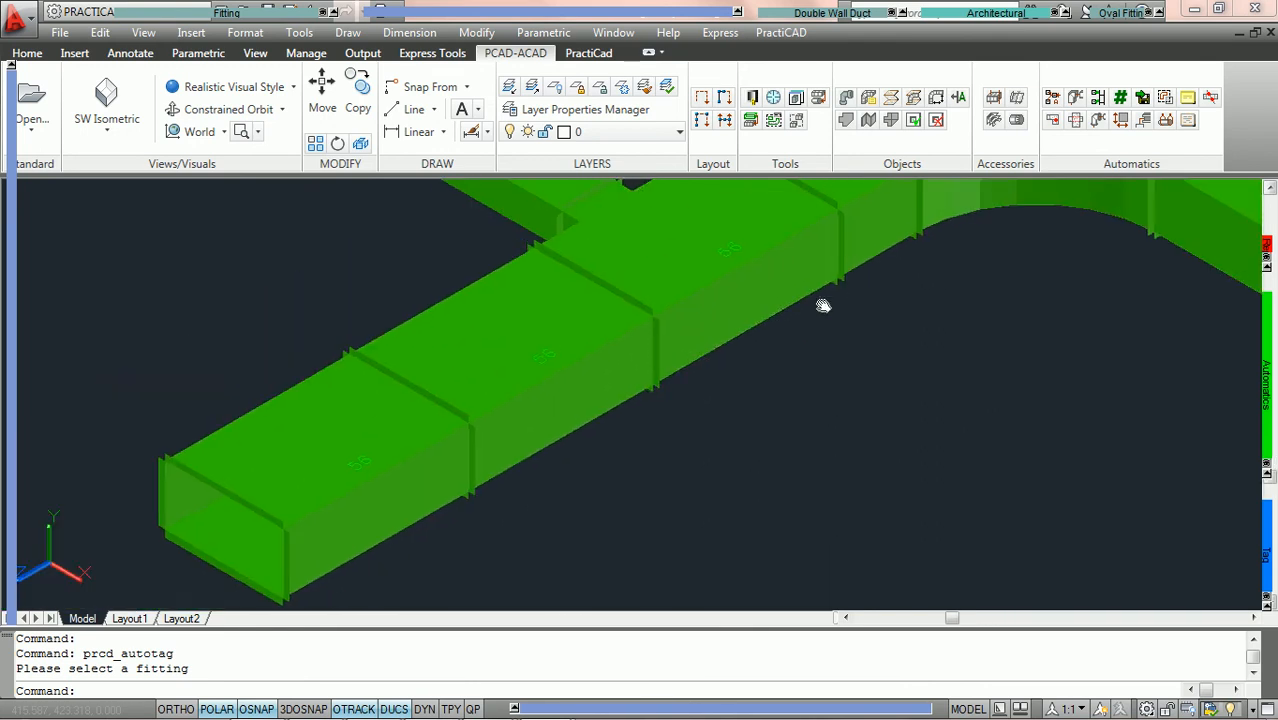
scroll(711, 357, "up", 1)
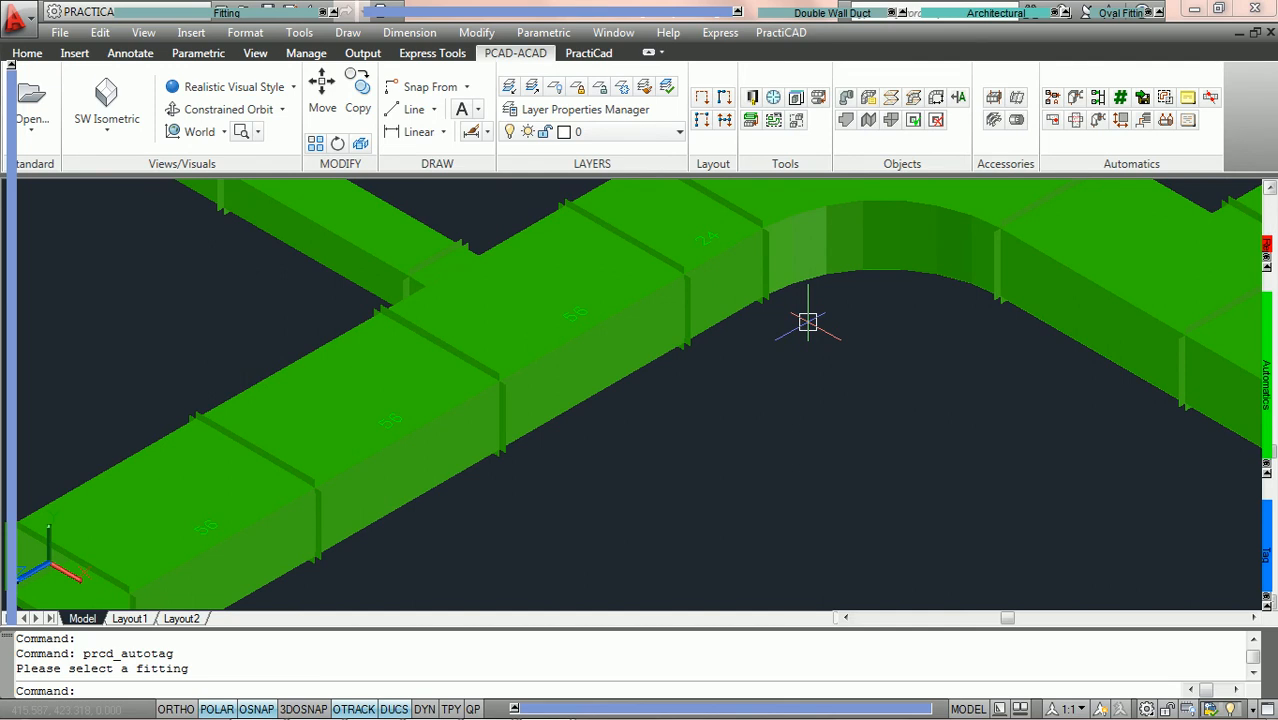
scroll(727, 337, "down", 5)
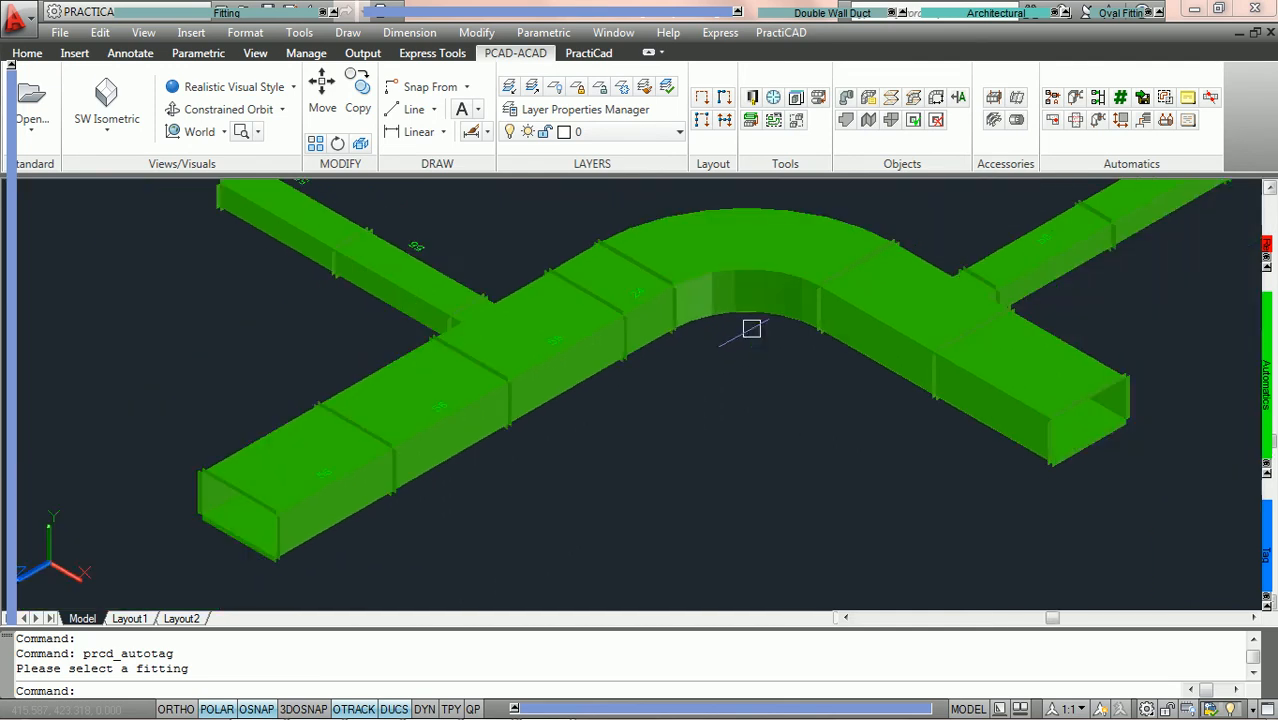
- Set the square elbow tag's first offset to Special and its base point to Heel1
left_click(706, 358)
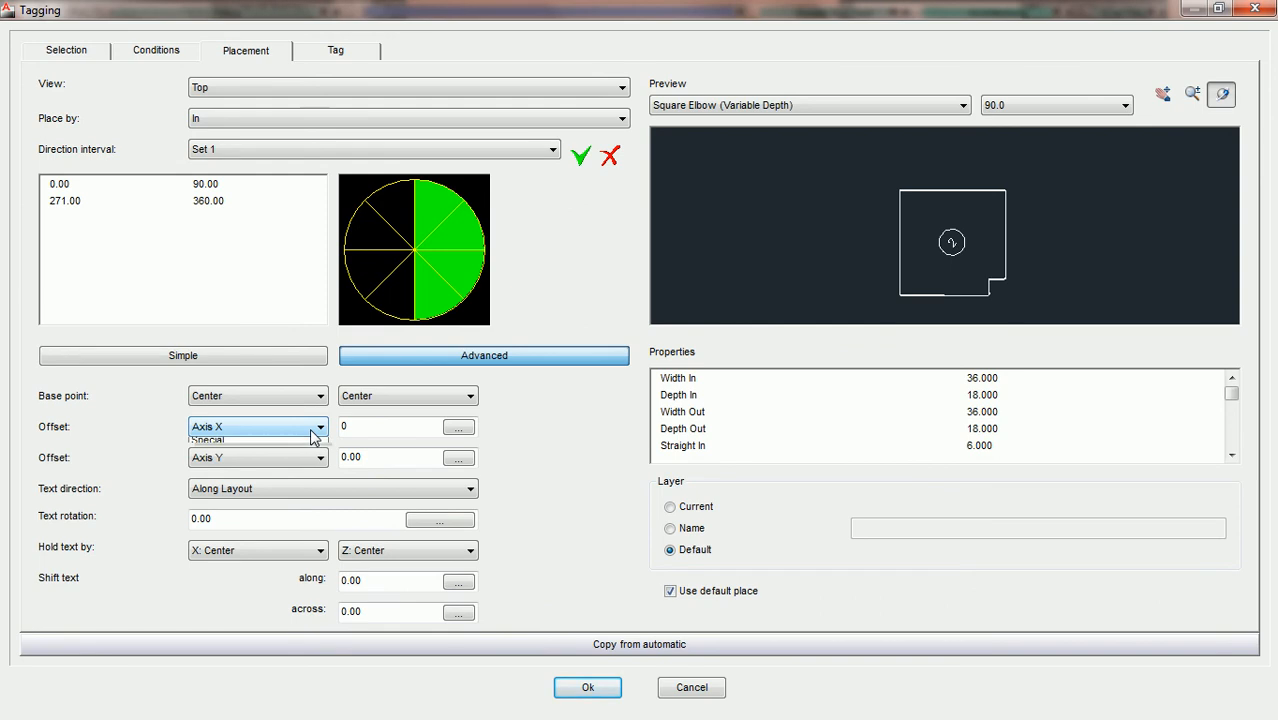
left_click(310, 428)
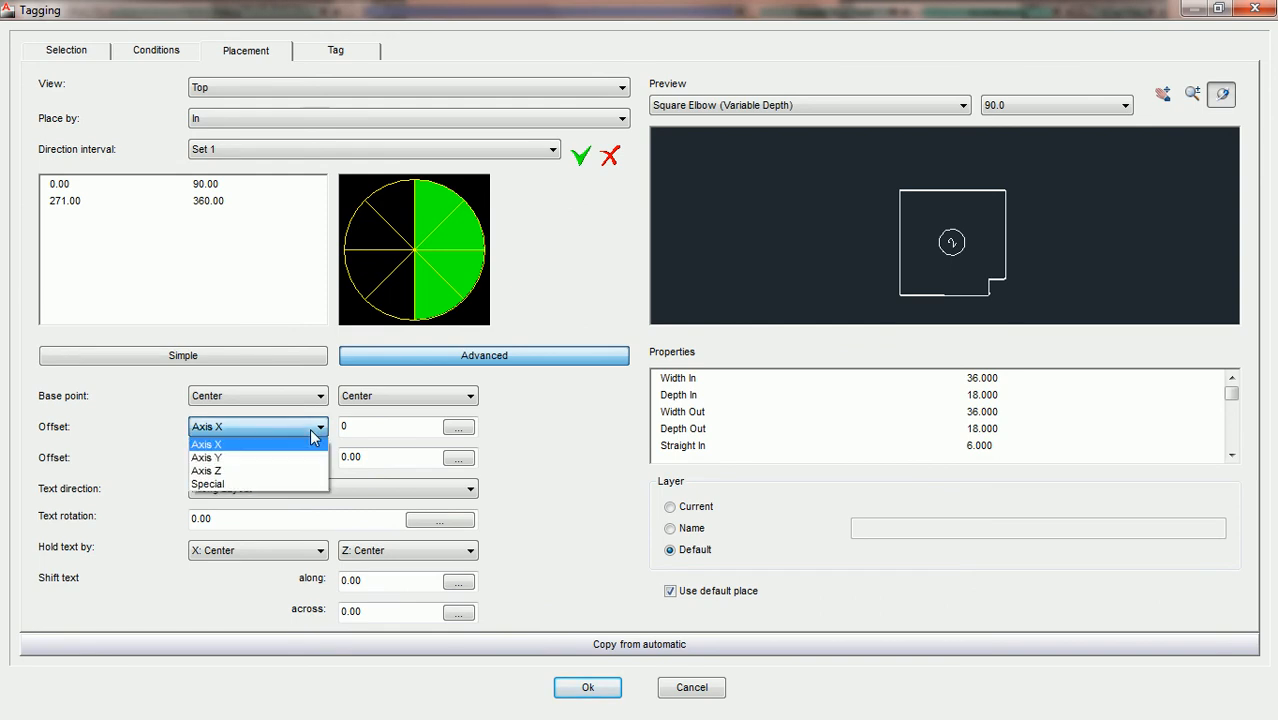
left_click(274, 484)
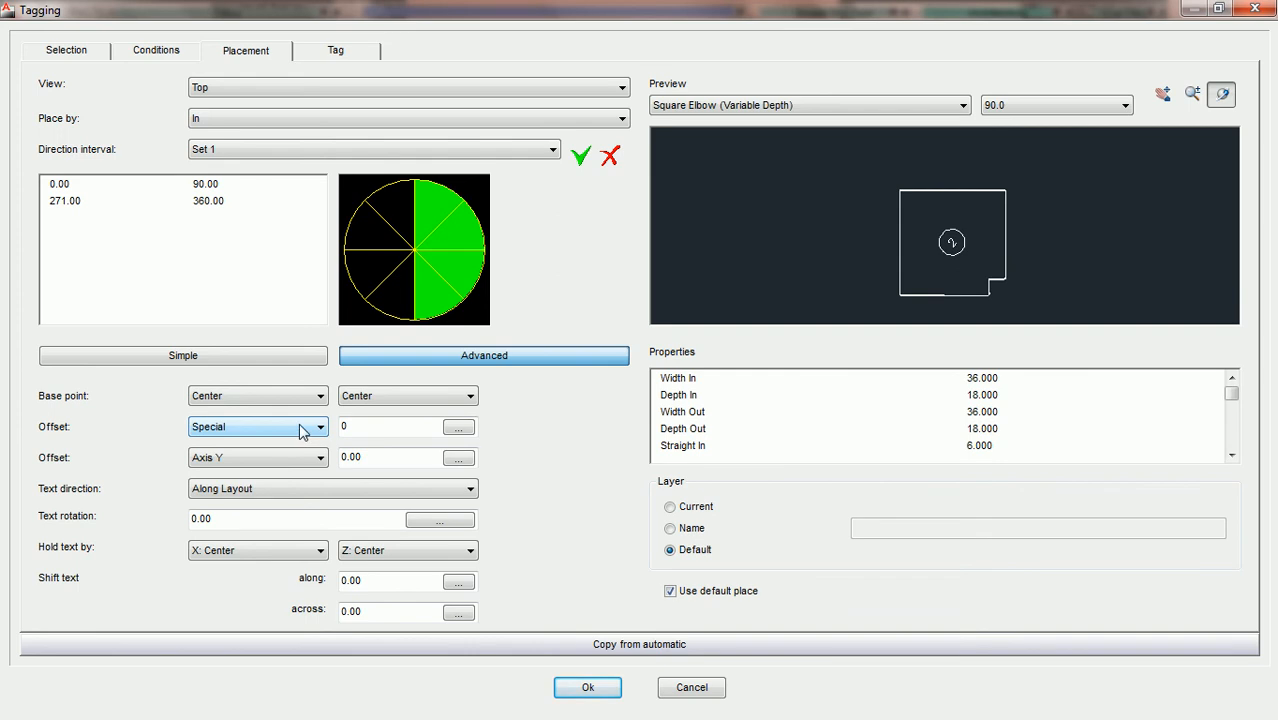
left_click(314, 398)
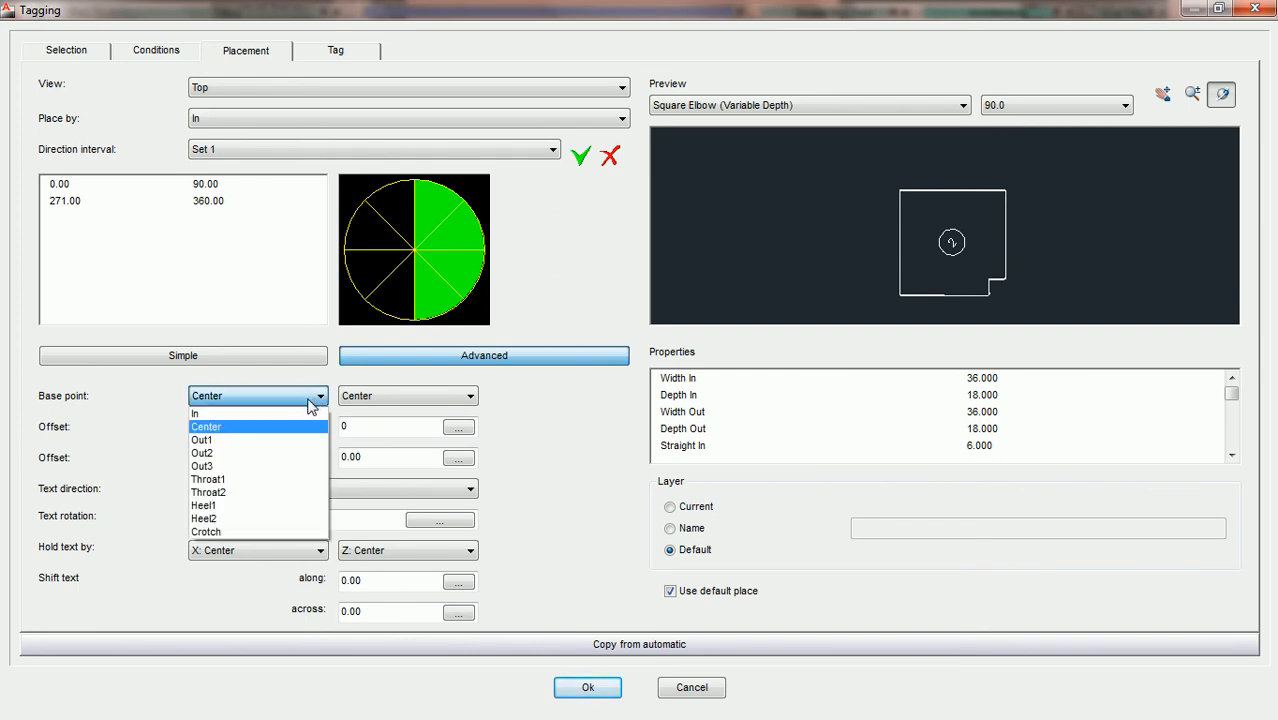
left_click(284, 507)
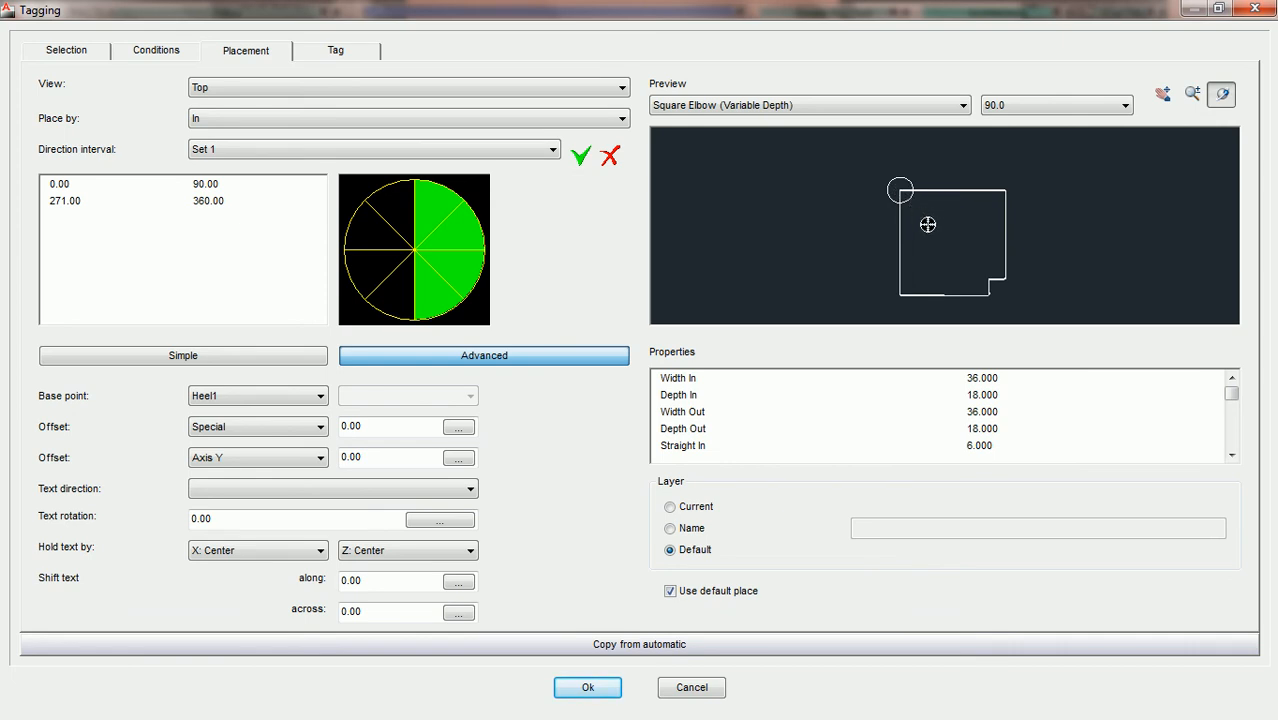
- Try a Special offset of 10 from Heel1 and check the elbow tag's position in the preview
scroll(928, 222, "up", 2)
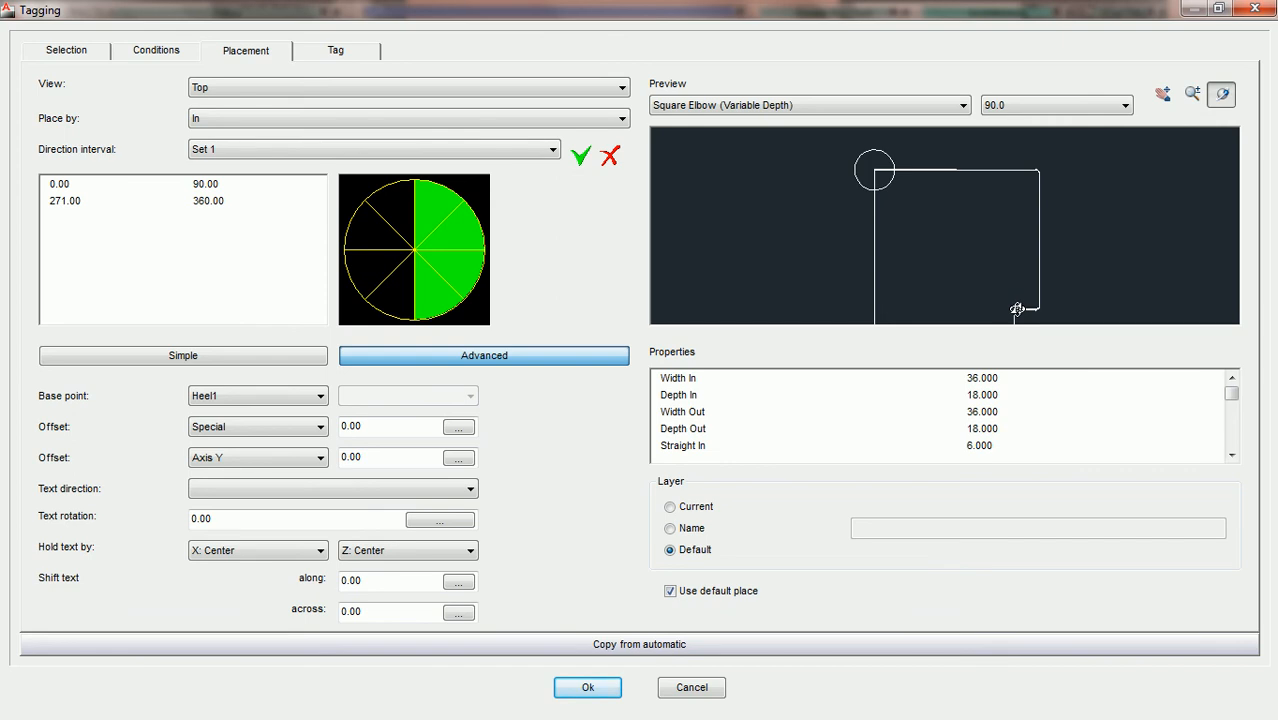
scroll(1017, 309, "down", 1)
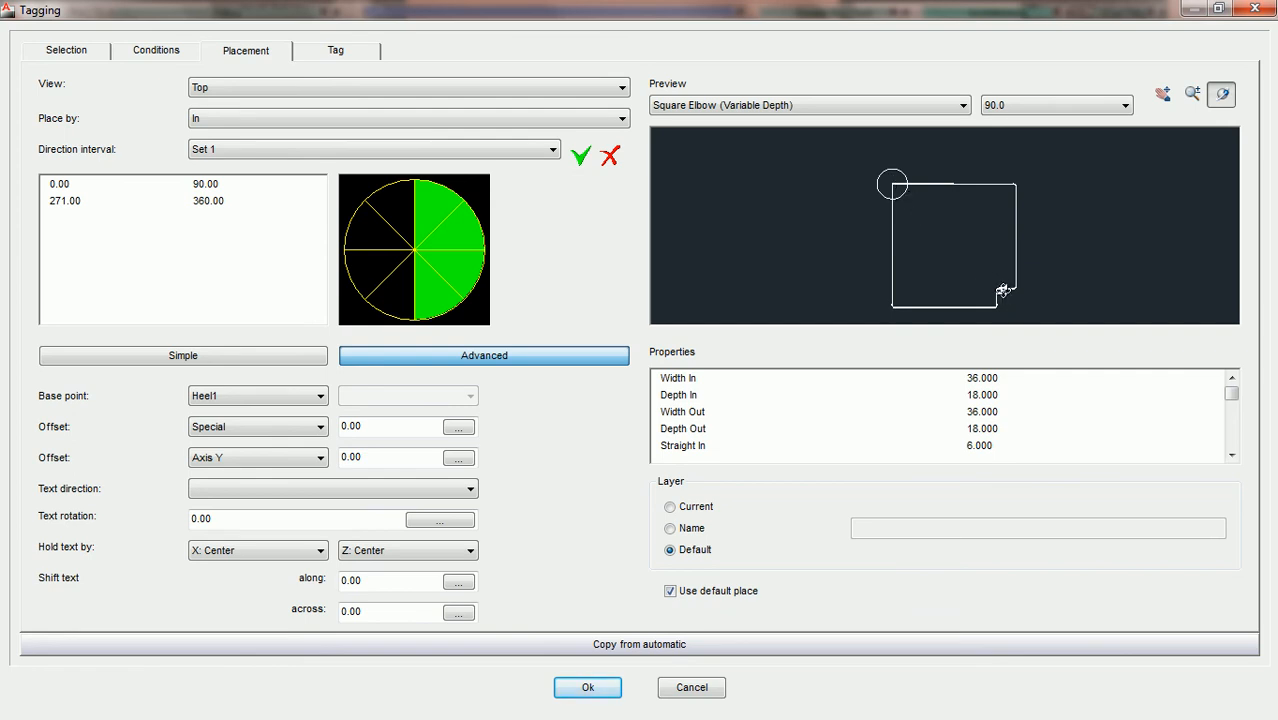
scroll(994, 287, "down", 1)
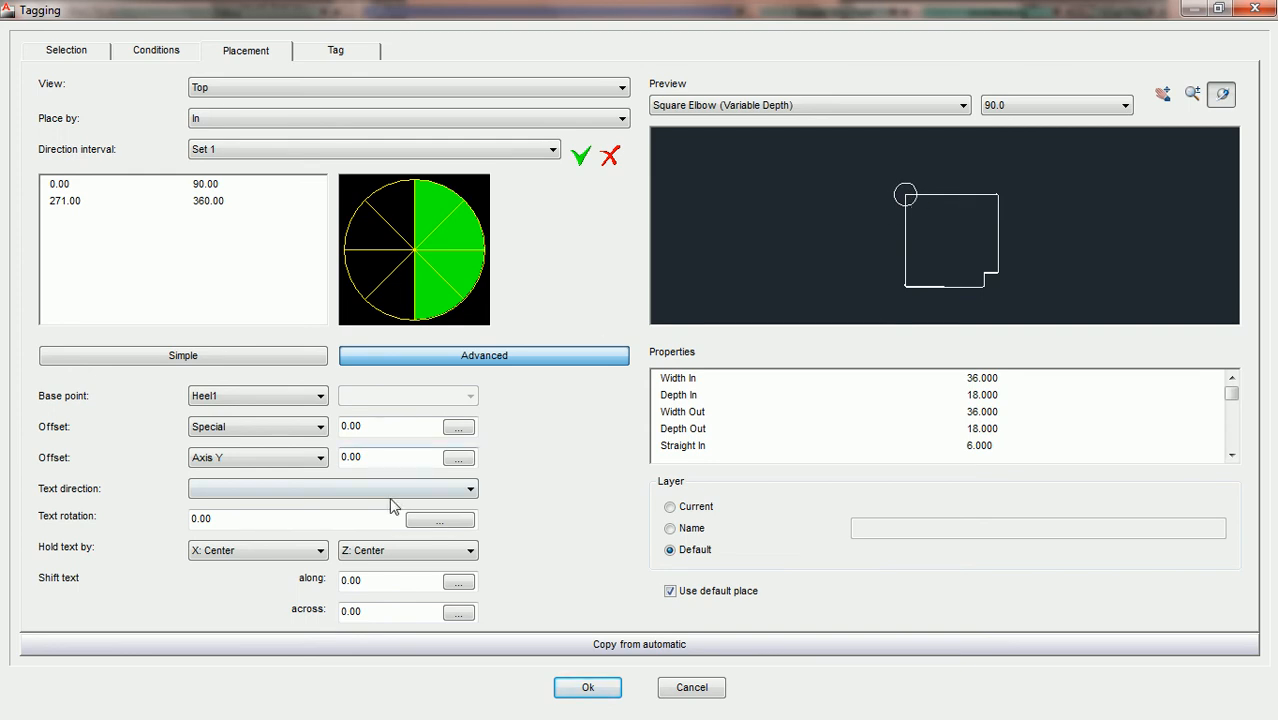
left_click_drag(394, 423, 335, 430)
type("10")
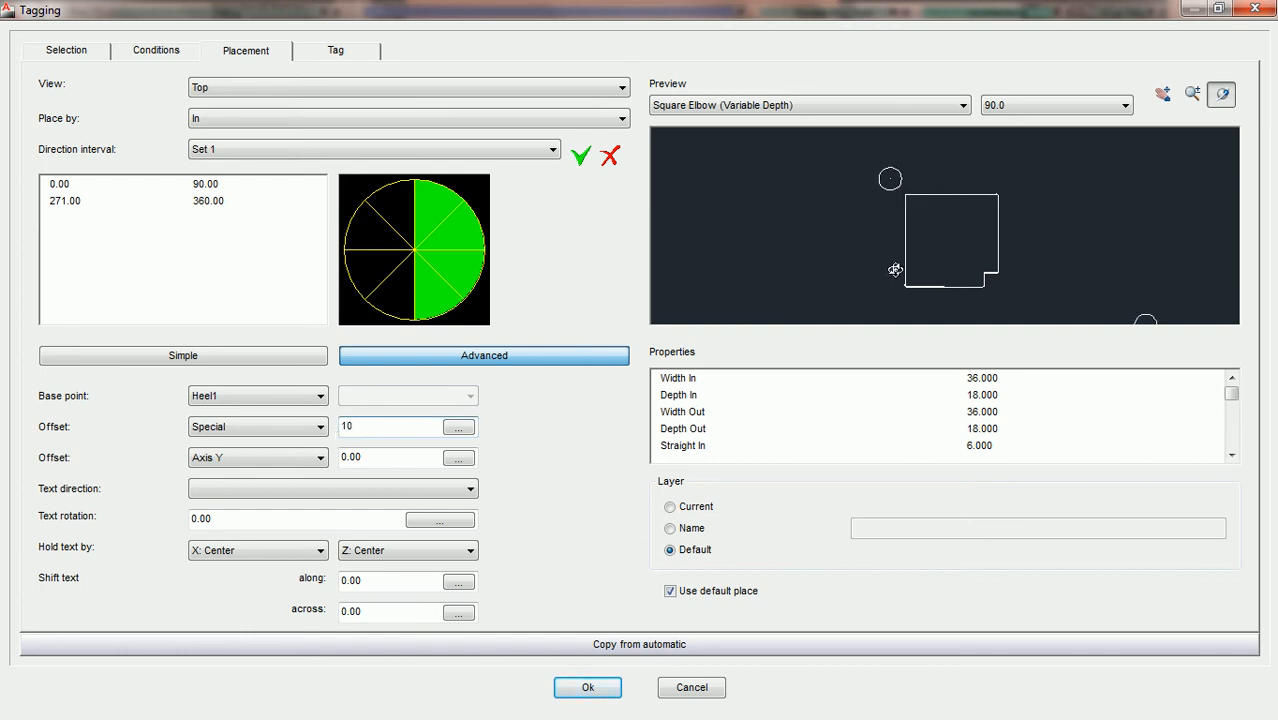
middle_click_drag(922, 218, 922, 216)
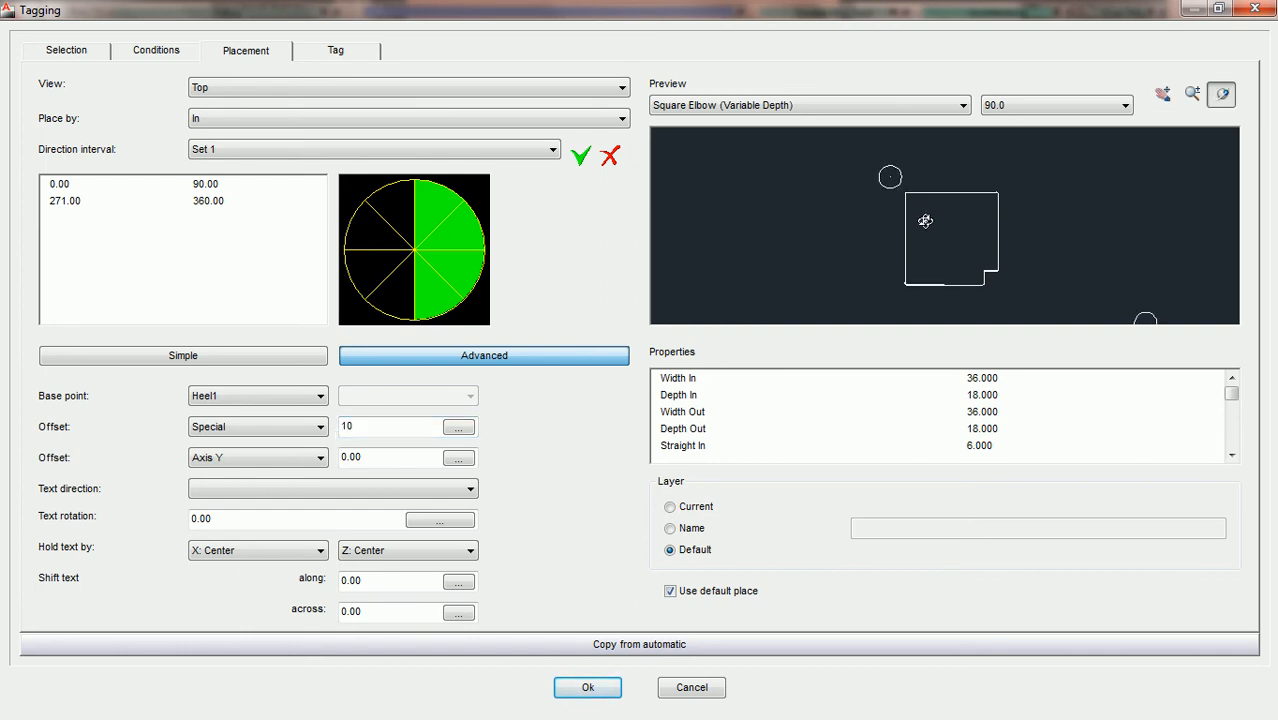
scroll(925, 220, "up", 1)
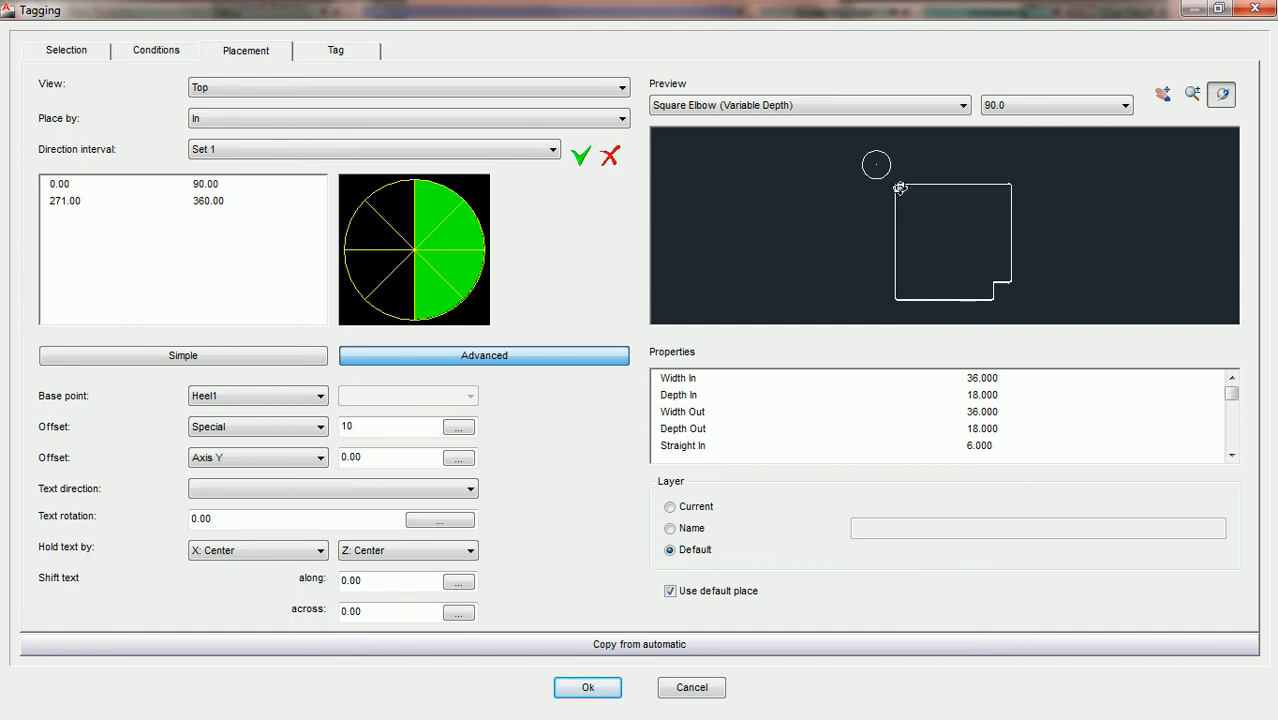
- Try a Special offset of -10 from Heel1, and set the elbow tag's base point to Throat1 with a Special offset of 0
double_click(347, 426)
type("-10")
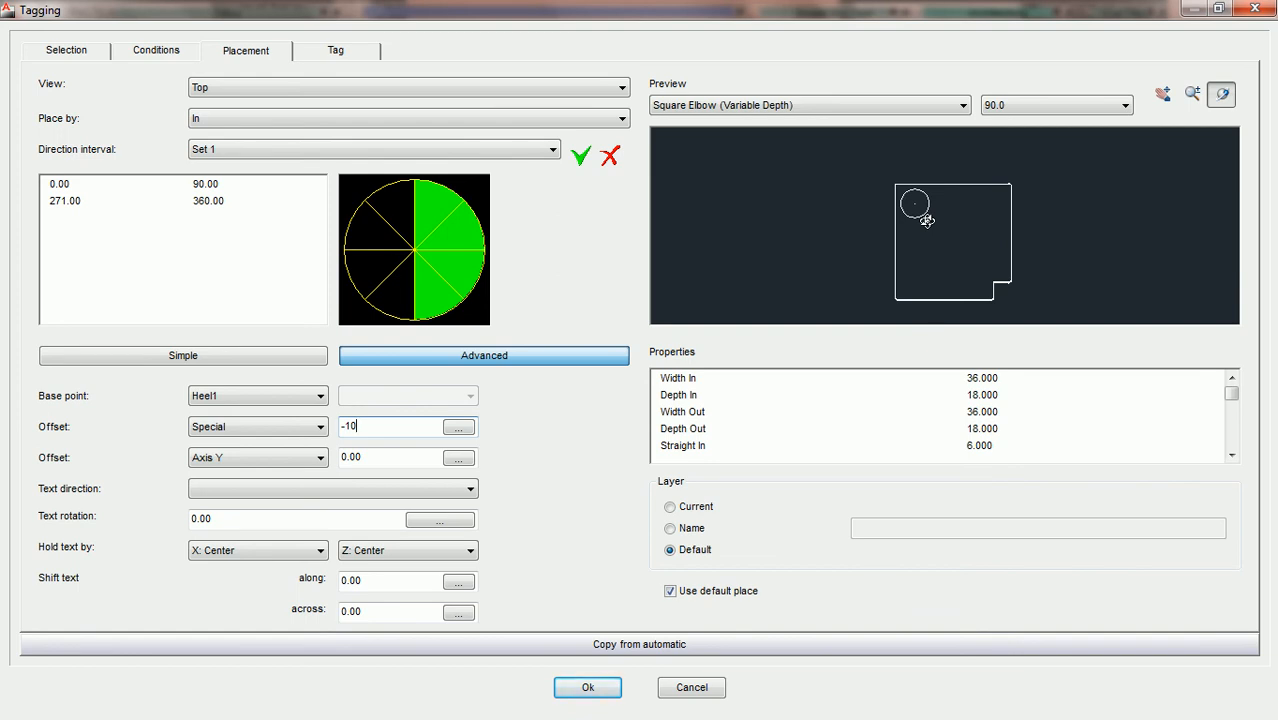
left_click(321, 397)
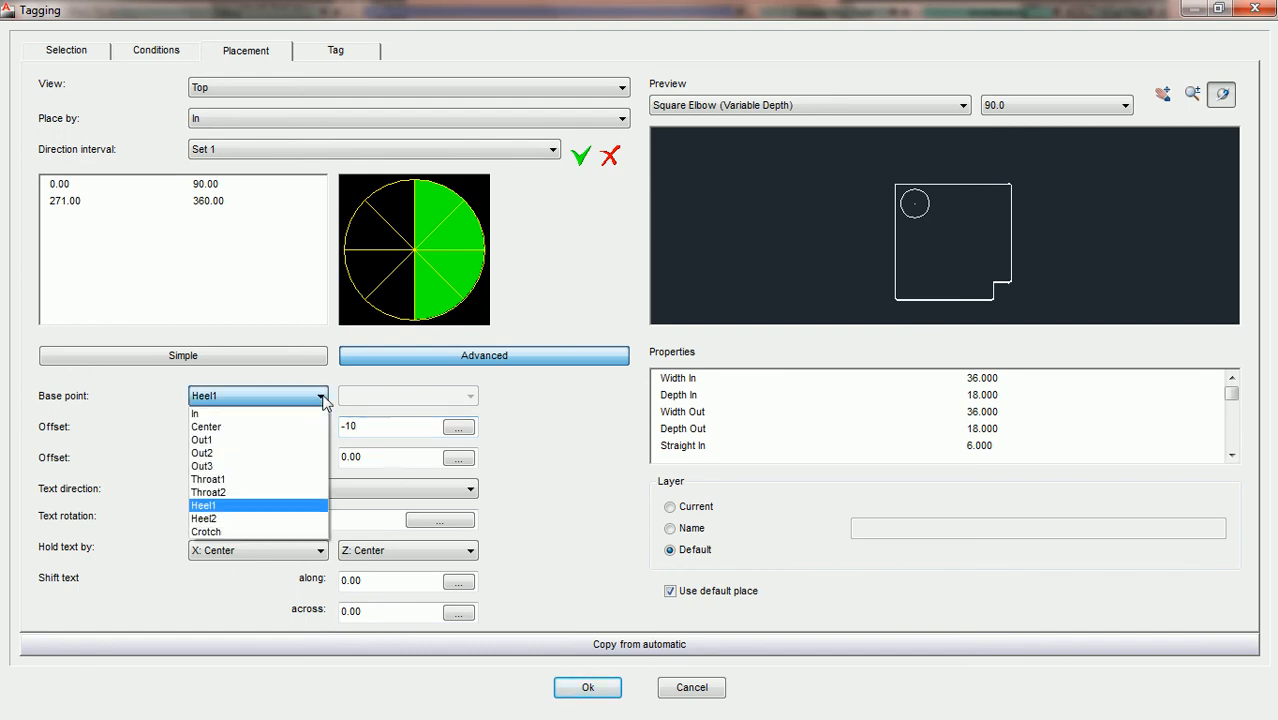
left_click(230, 480)
left_click(386, 426)
left_click_drag(386, 426, 340, 427)
type("0")
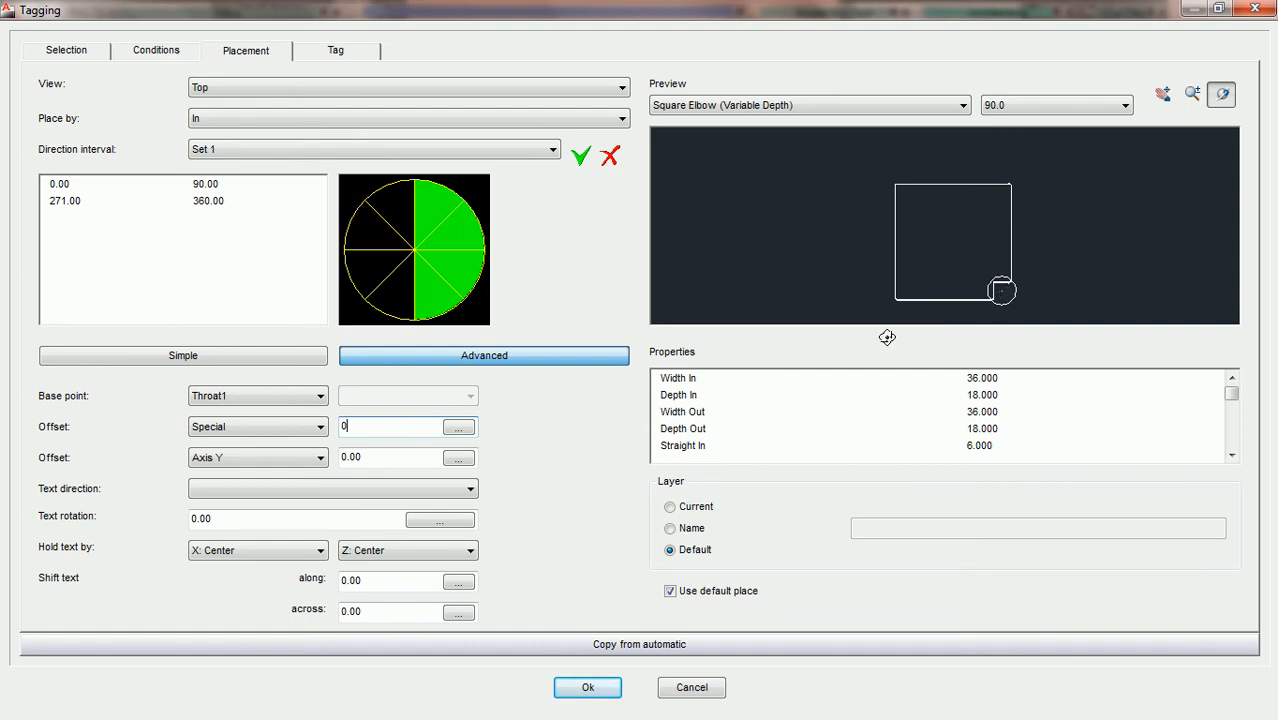
- Try a Special offset of 10 from Throat1, and set the elbow tag's Special offset to -10
key("BackSpace")
type("10")
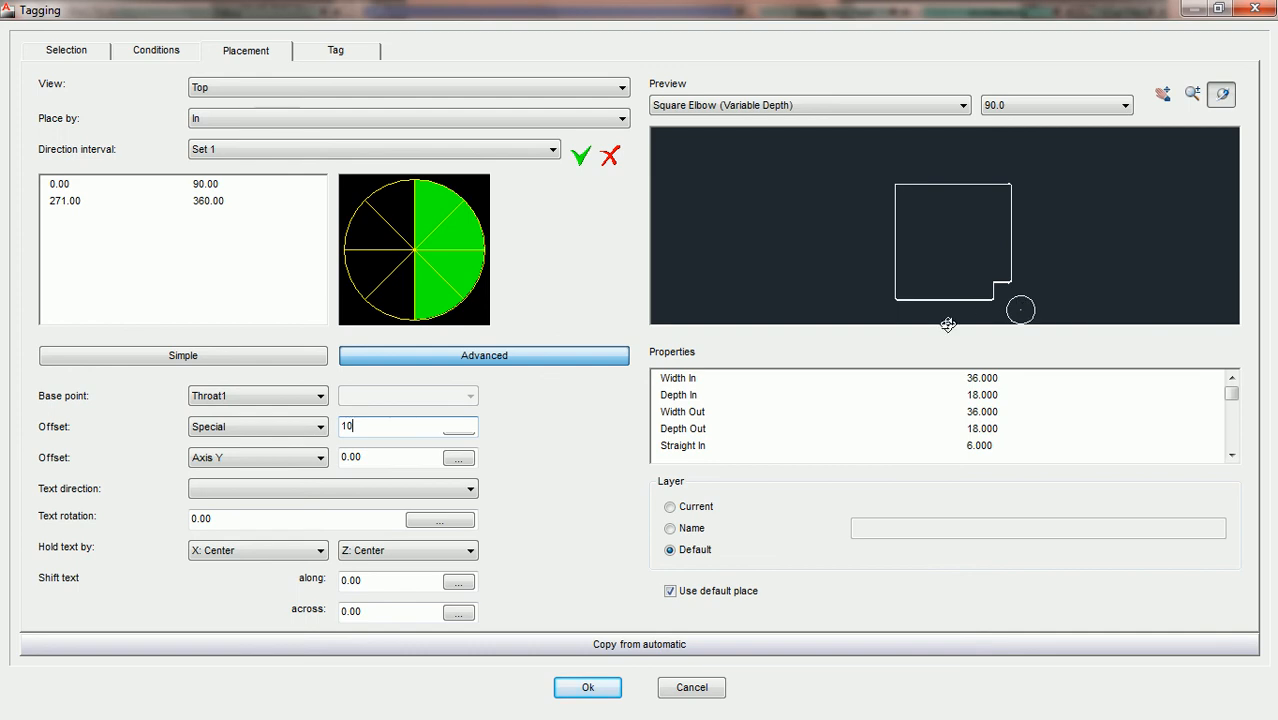
key("BackSpace")
key("BackSpace")
type("-10")
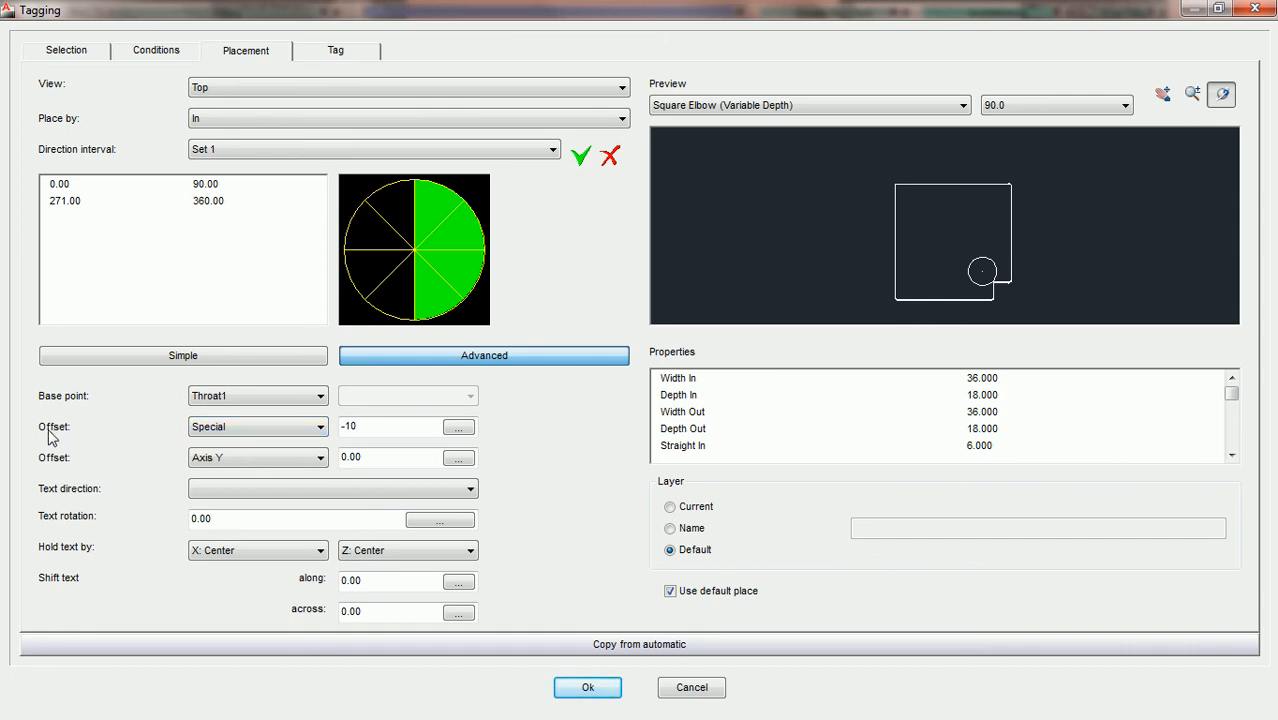
left_click(225, 427)
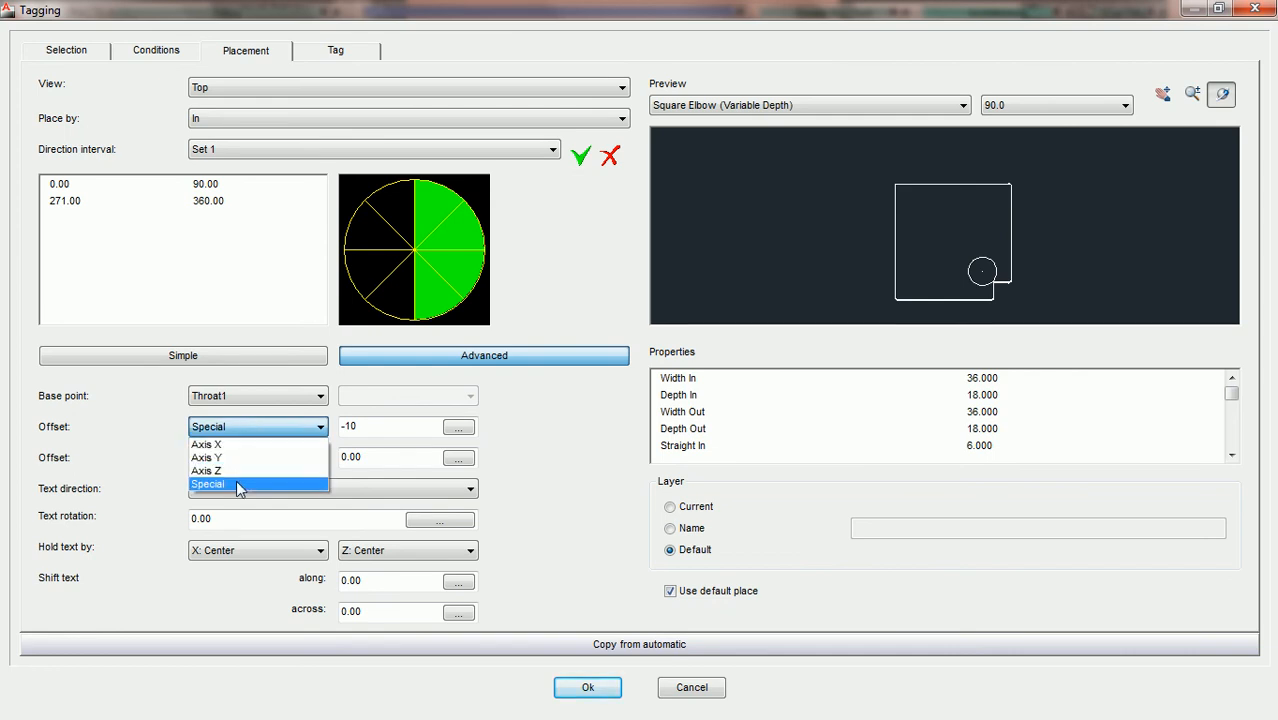
left_click(237, 484)
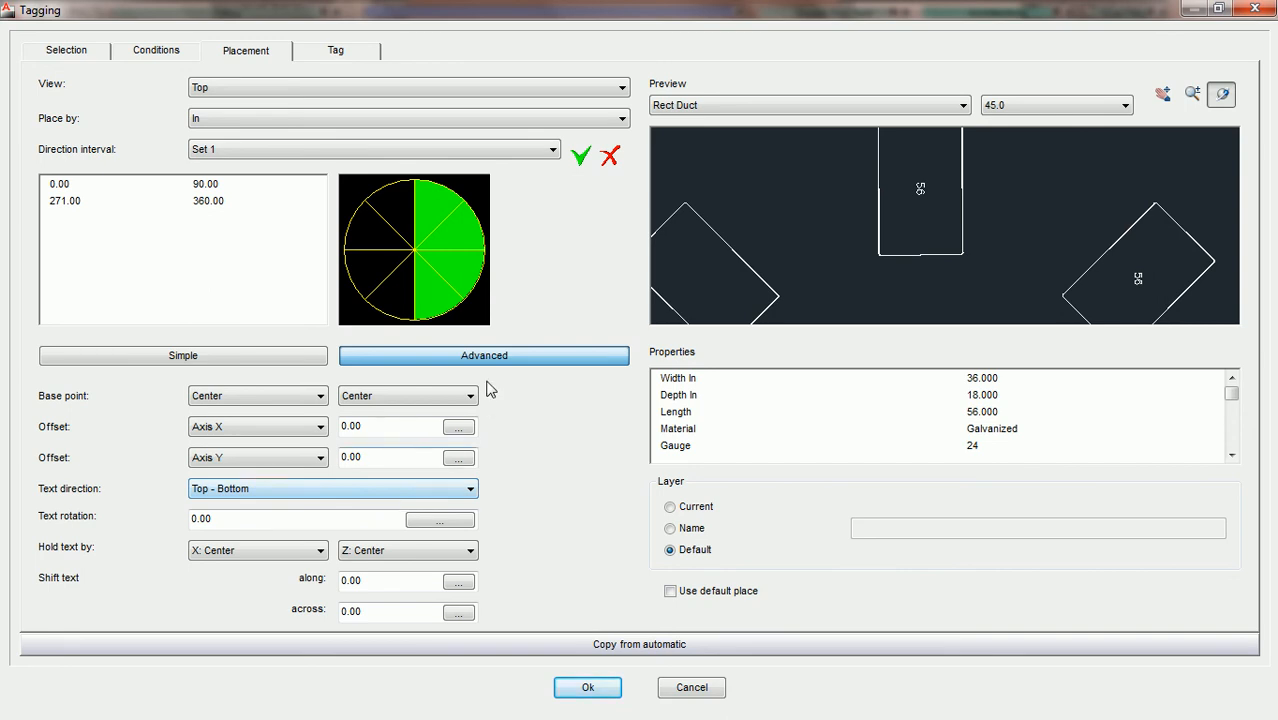
- Try the Top - Bottom text direction for the Rect Duct tag and check it on the differently angled ducts in the preview
left_click(419, 490)
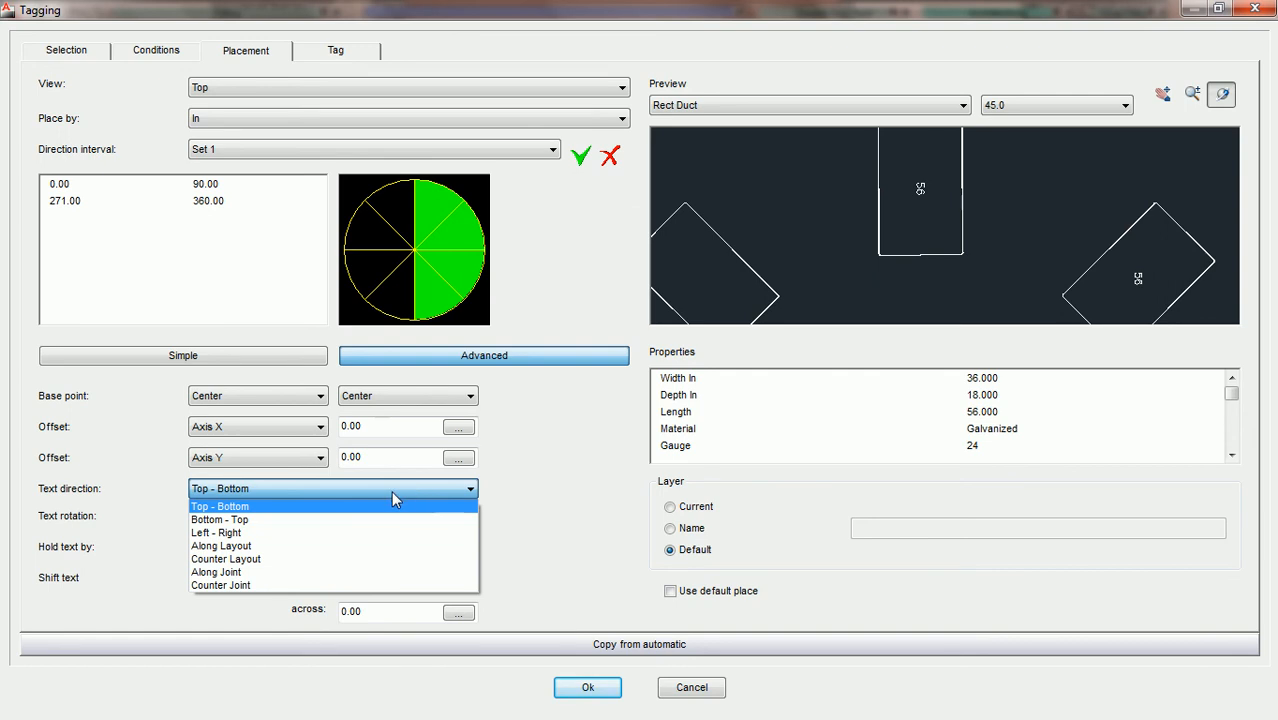
left_click(226, 508)
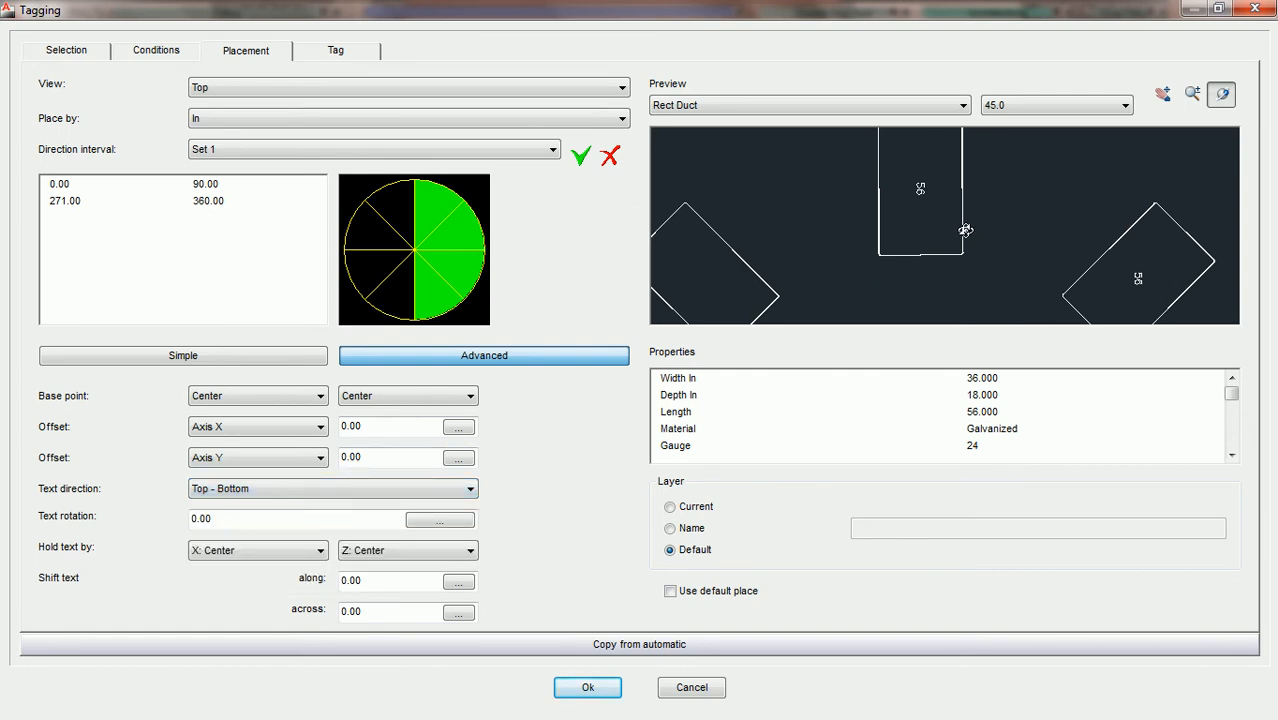
left_click_drag(1030, 227, 970, 212)
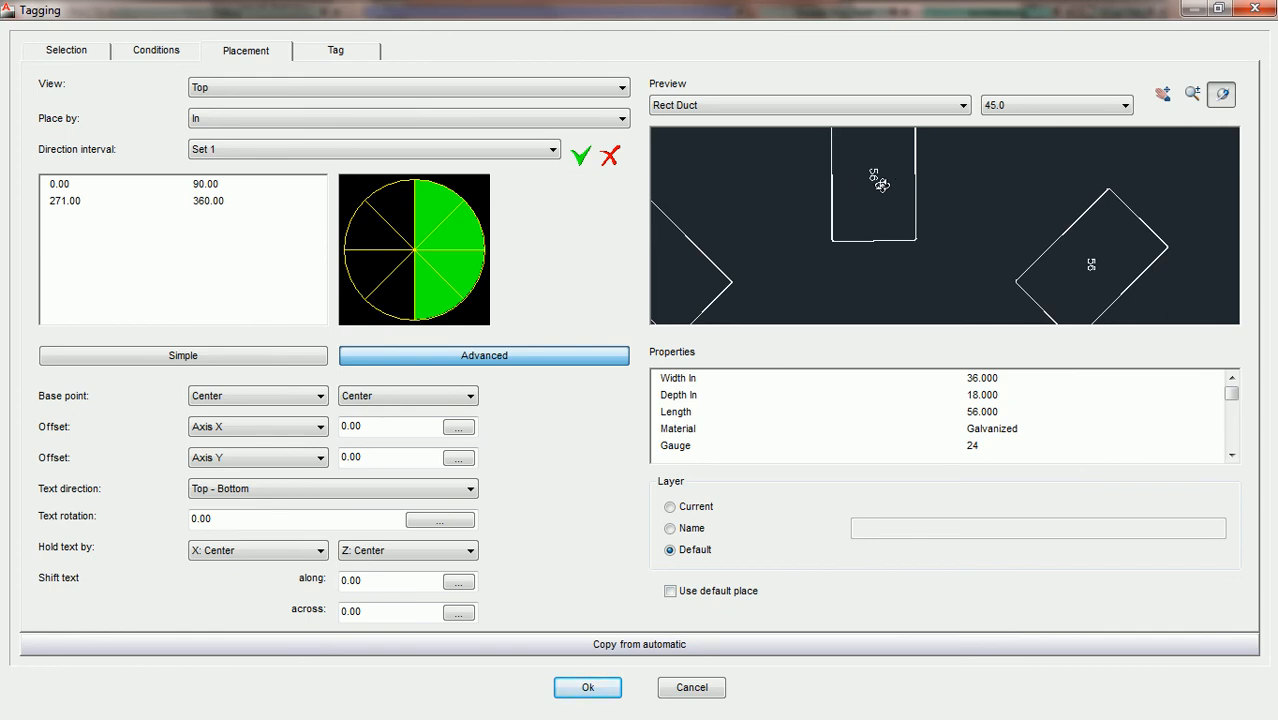
scroll(884, 212, "up", 2)
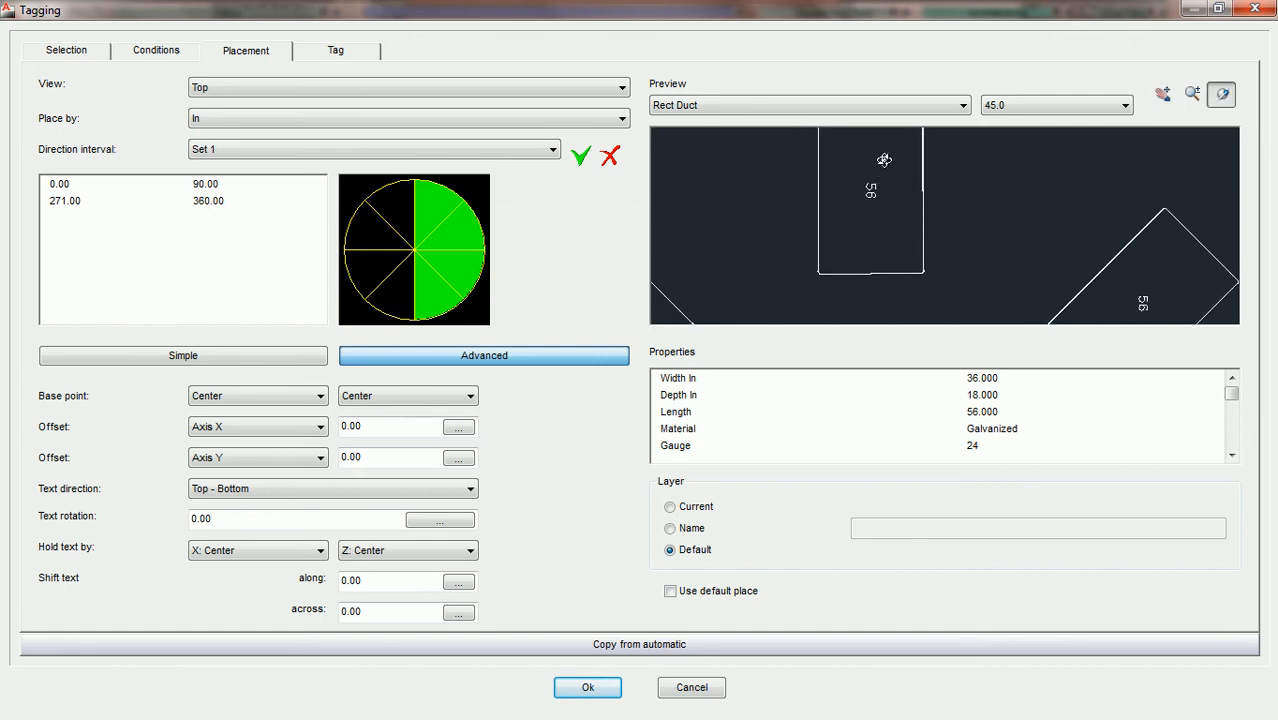
left_click_drag(1047, 246, 985, 192)
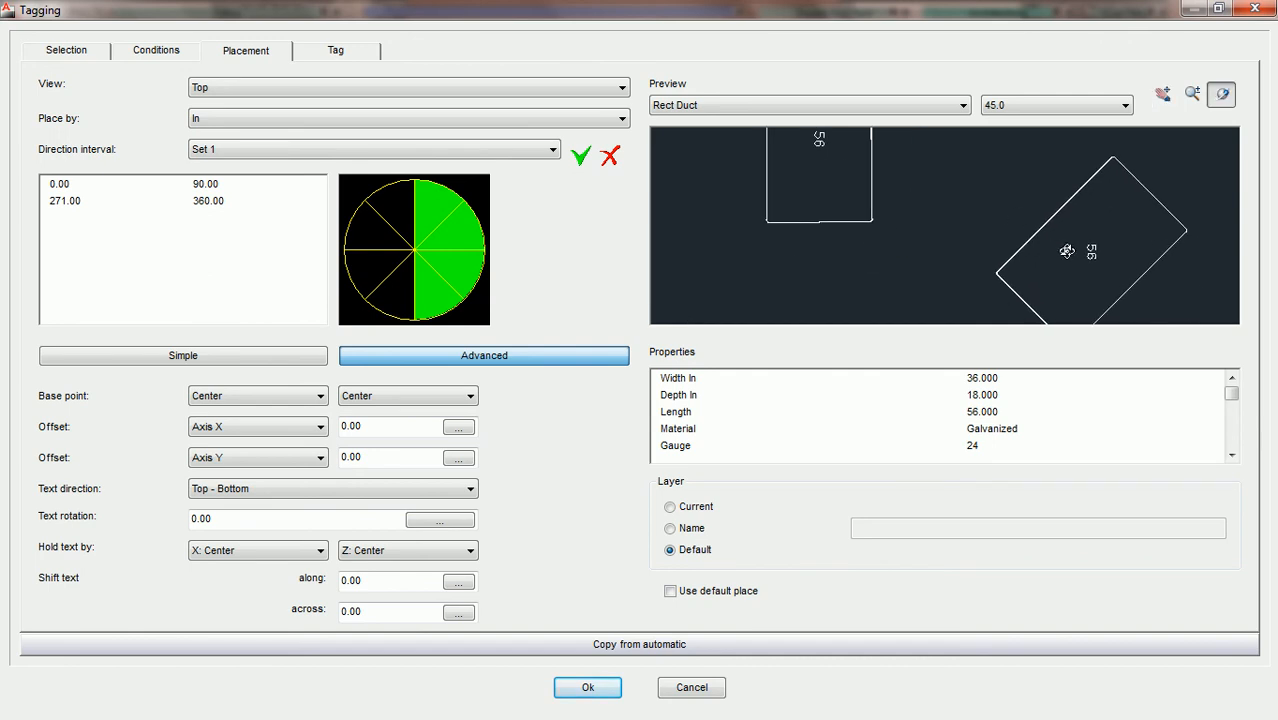
left_click_drag(1099, 294, 1100, 207)
left_click_drag(1115, 251, 1053, 177)
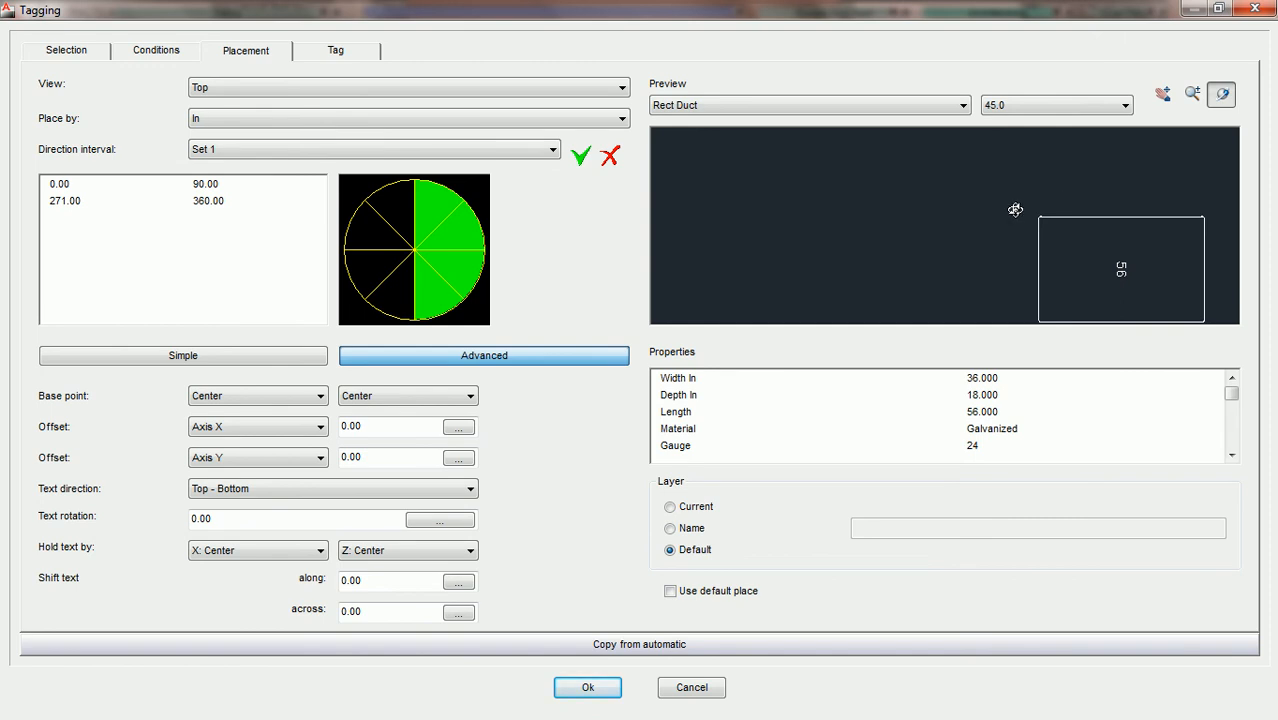
- Try the Bottom - Top text direction and check the tag on the horizontal, angled and vertical ducts
left_click(380, 489)
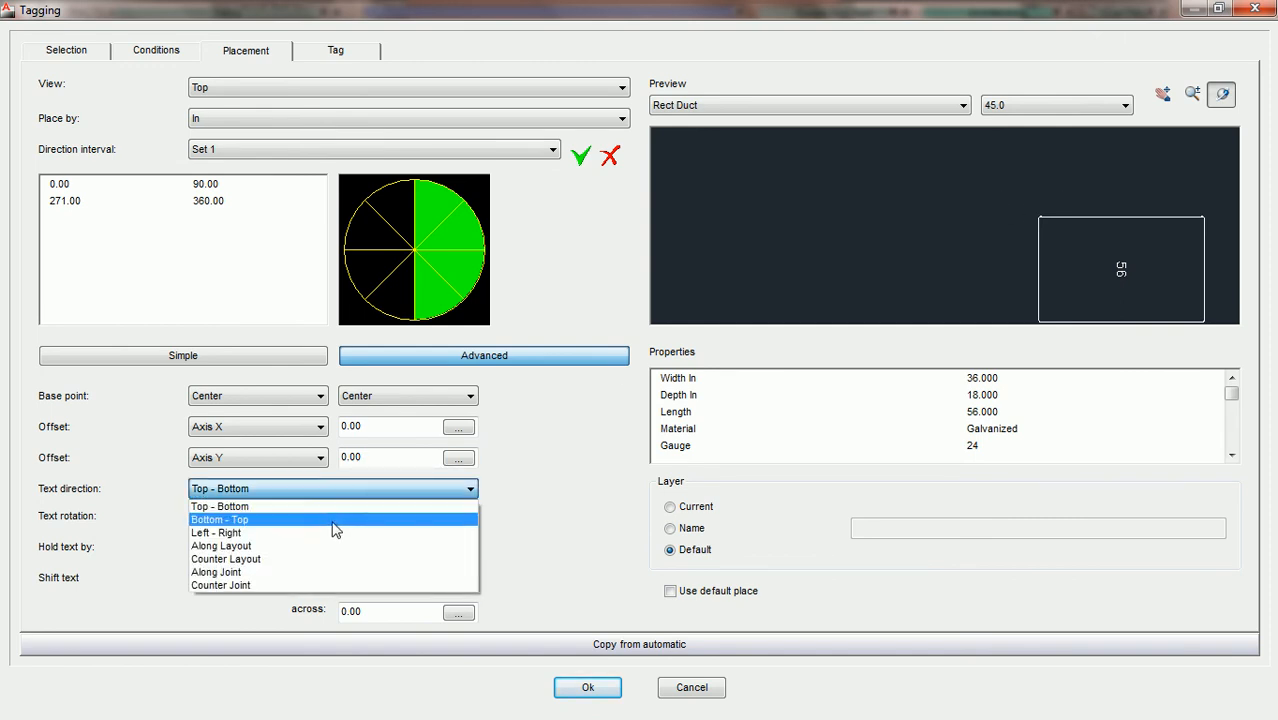
left_click(335, 520)
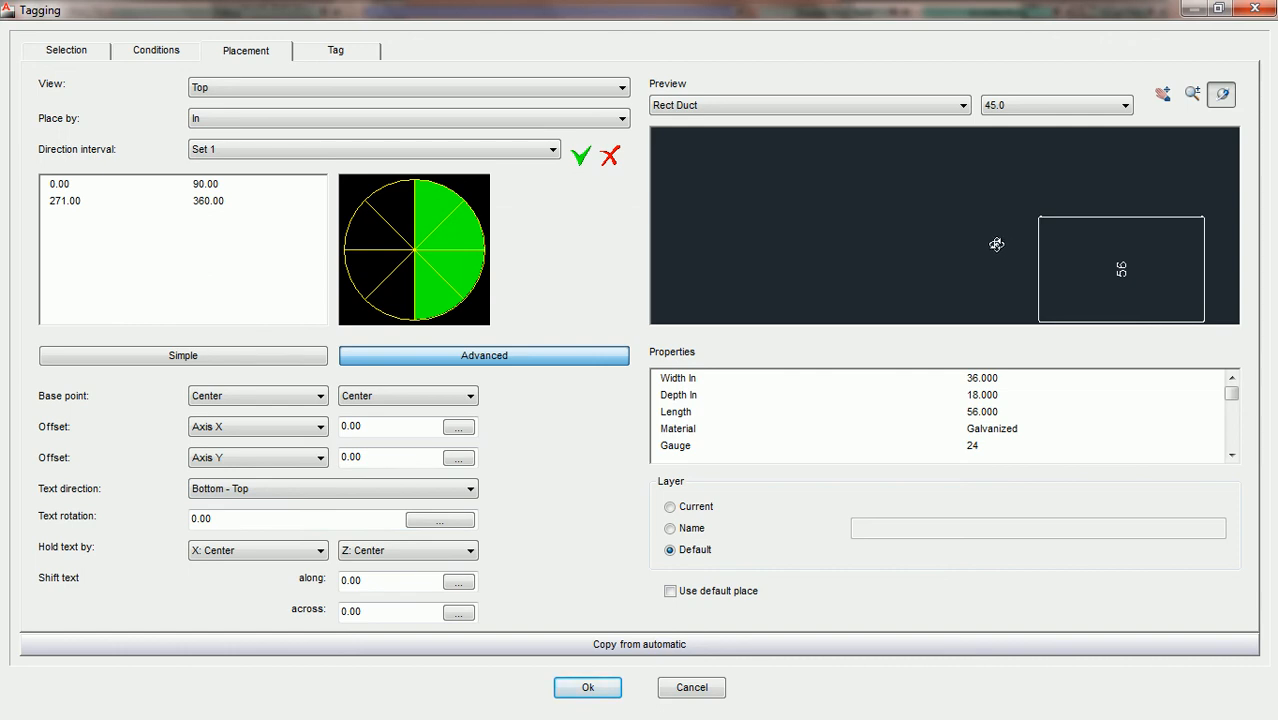
middle_click_drag(1014, 203, 1049, 319)
middle_click_drag(1042, 243, 1053, 289)
scroll(974, 268, "up", 1)
middle_click_drag(959, 194, 1000, 242)
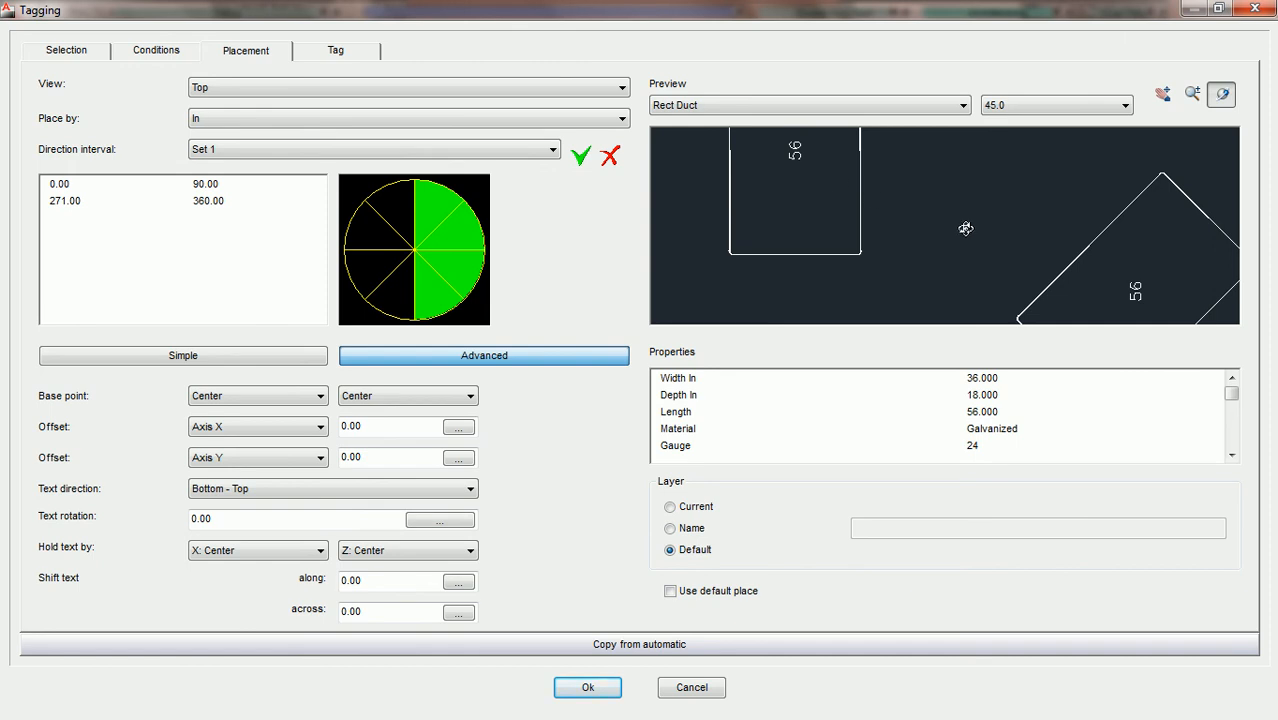
- Try the Left - Right text direction and check the tag on the vertical and angled ducts
left_click(392, 487)
left_click(372, 535)
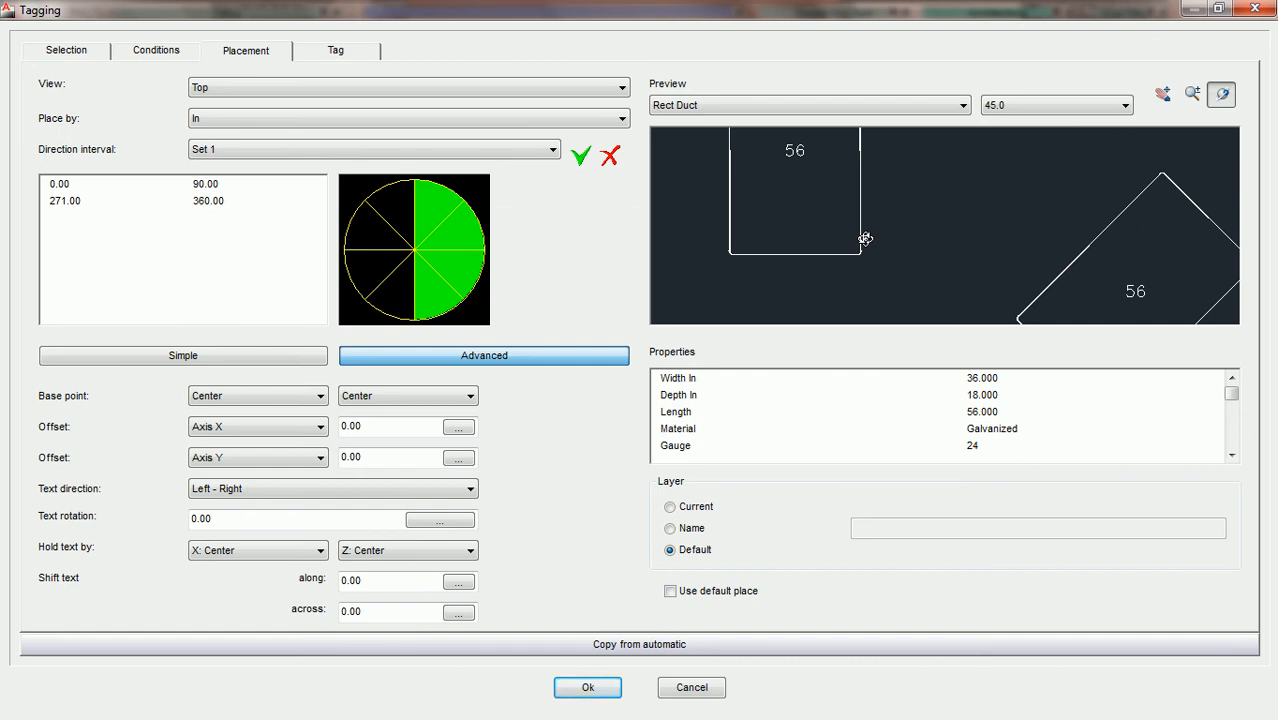
middle_click_drag(1046, 270, 888, 201)
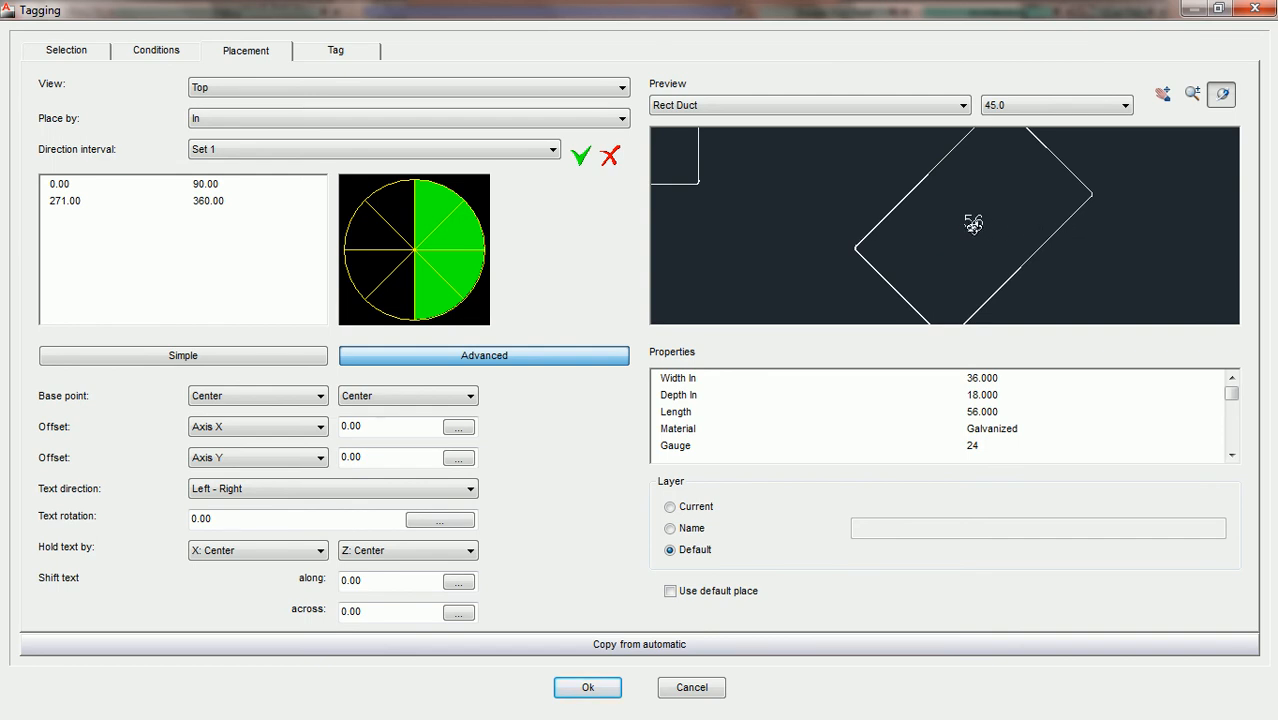
scroll(992, 226, "down", 1)
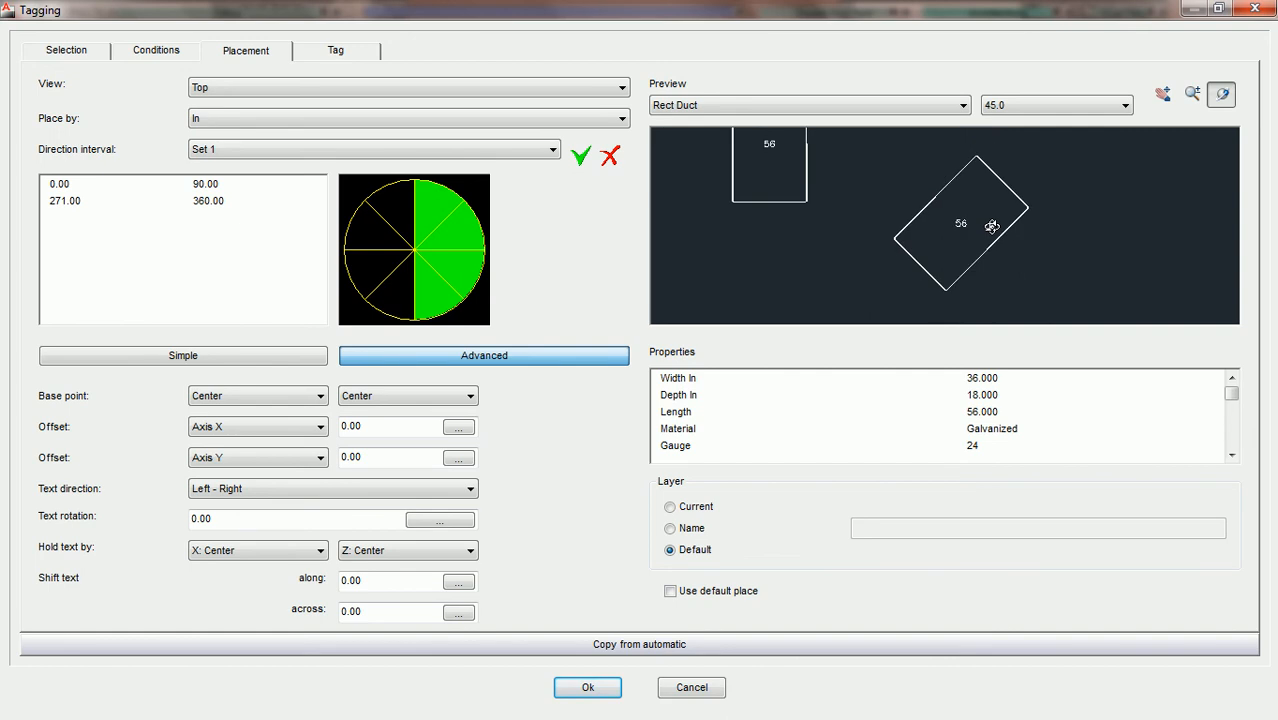
middle_click_drag(908, 242, 1049, 258)
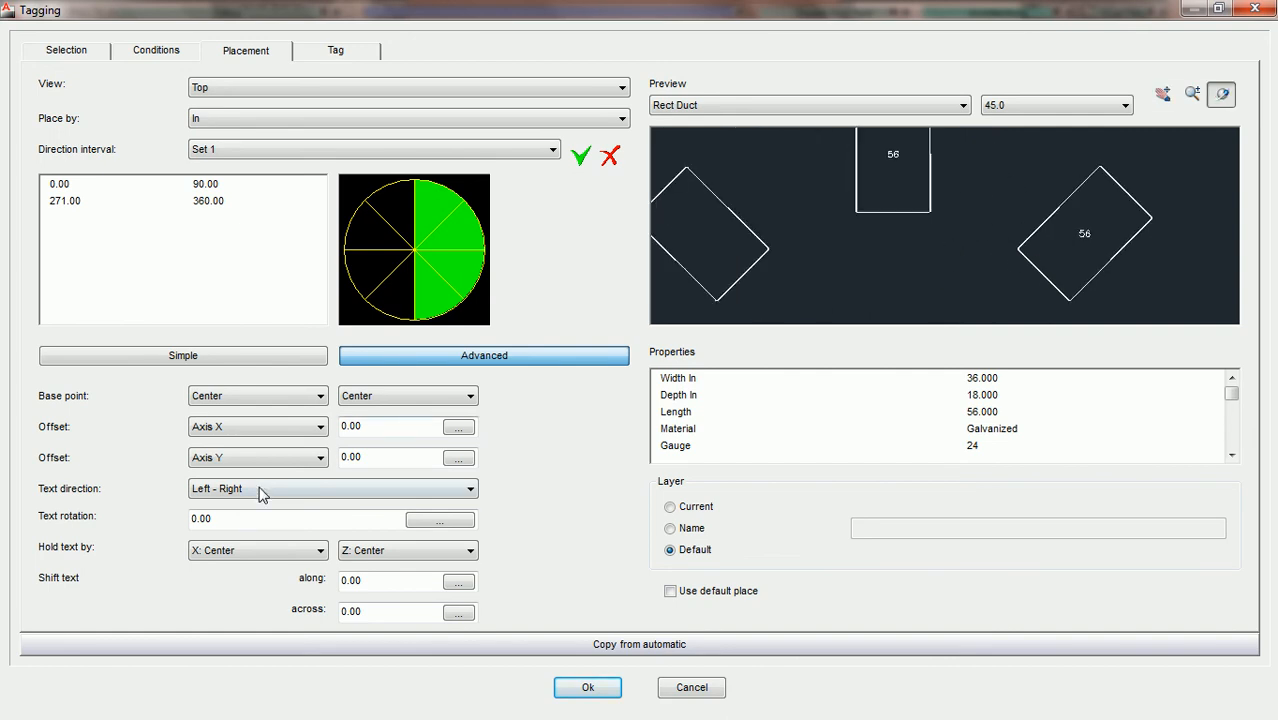
- Set the Rect Duct tag's text direction to Along Layout and check it on the vertical and angled ducts
left_click(322, 490)
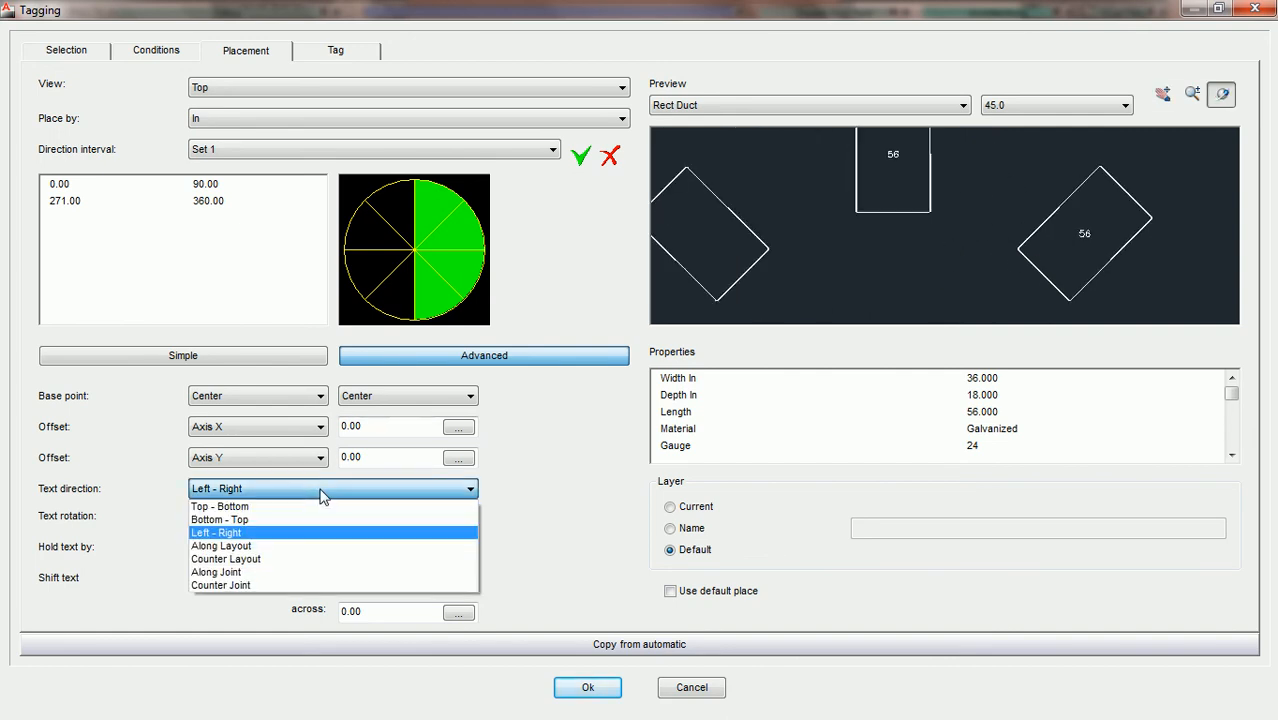
left_click(250, 550)
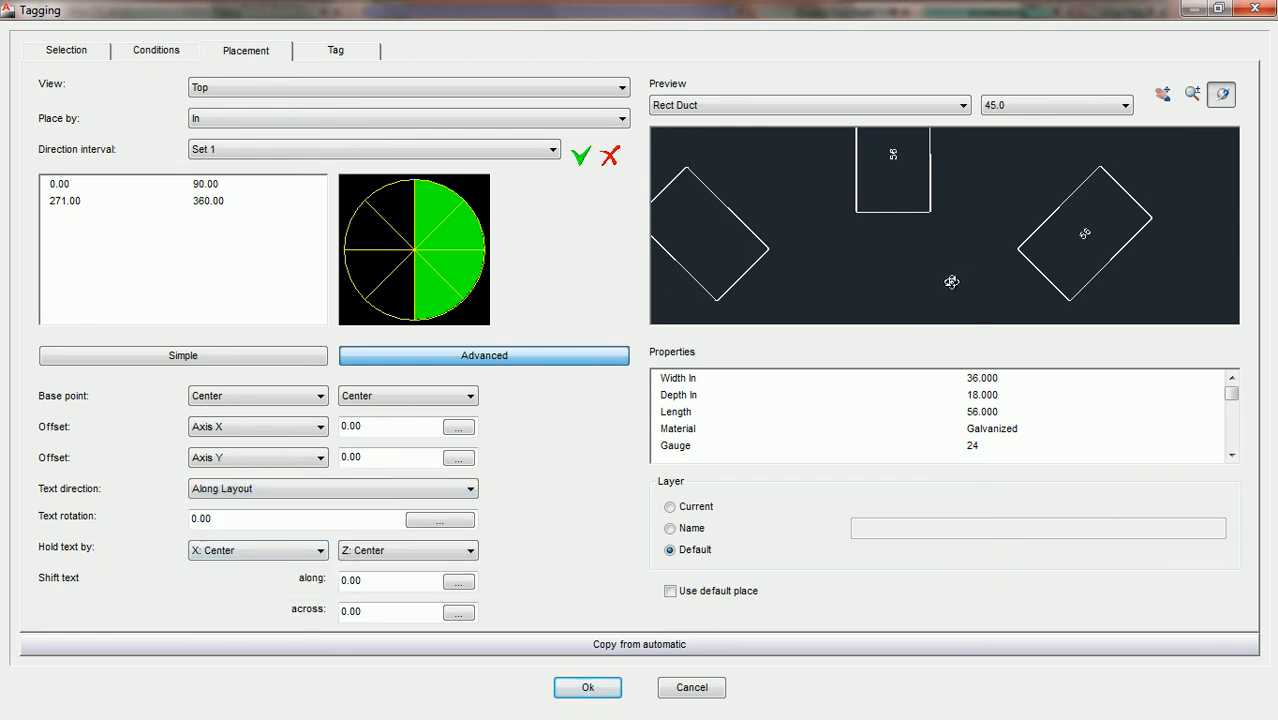
left_click_drag(948, 229, 949, 261)
scroll(947, 261, "up", 1)
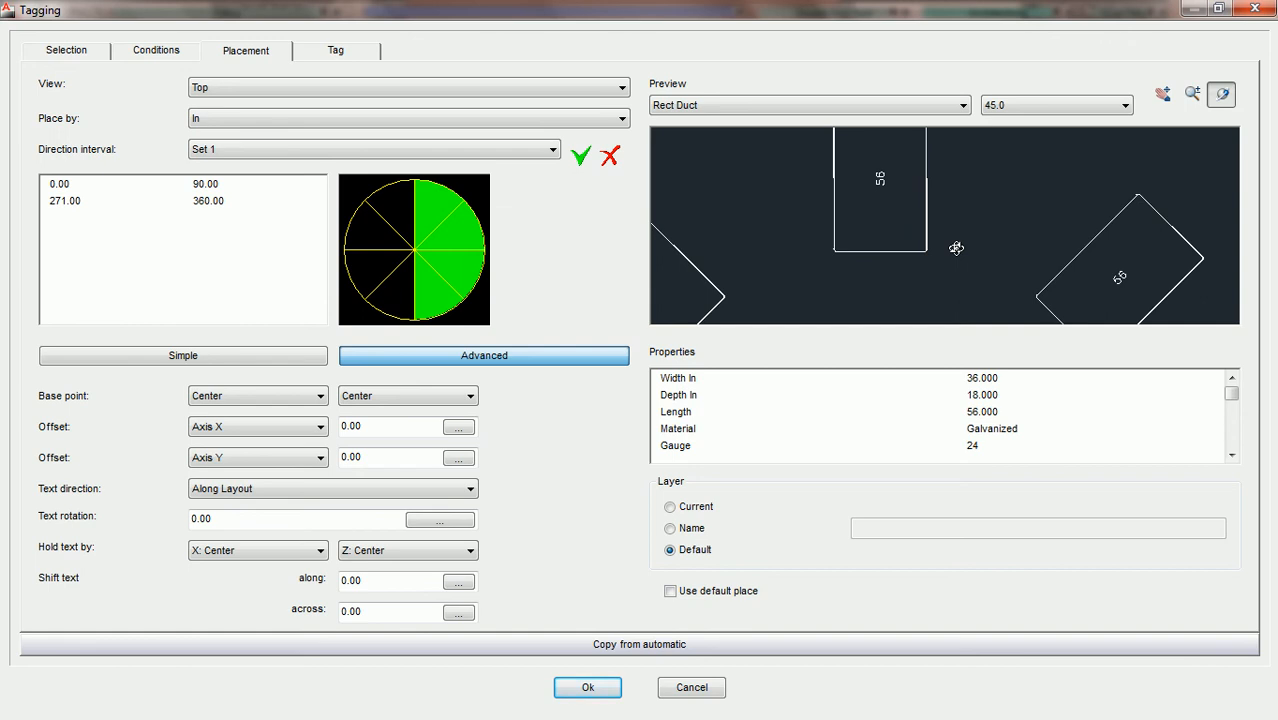
left_click_drag(967, 196, 966, 228)
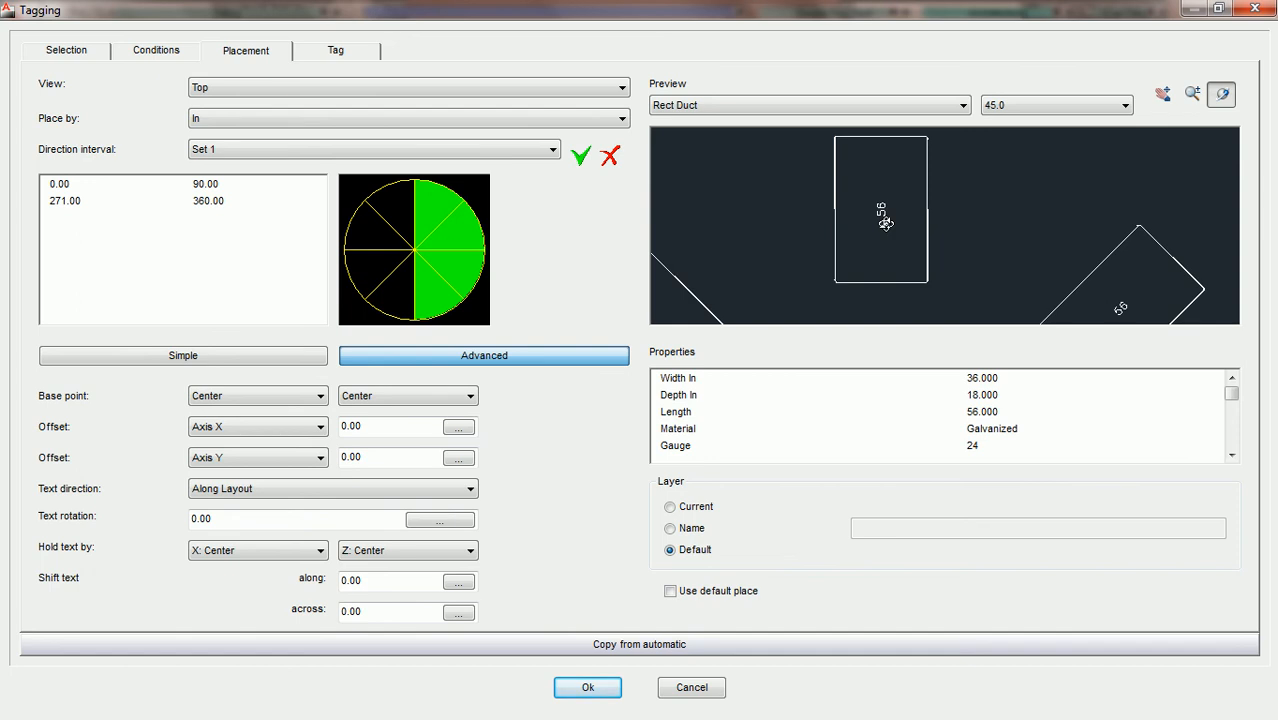
left_click_drag(996, 263, 944, 182)
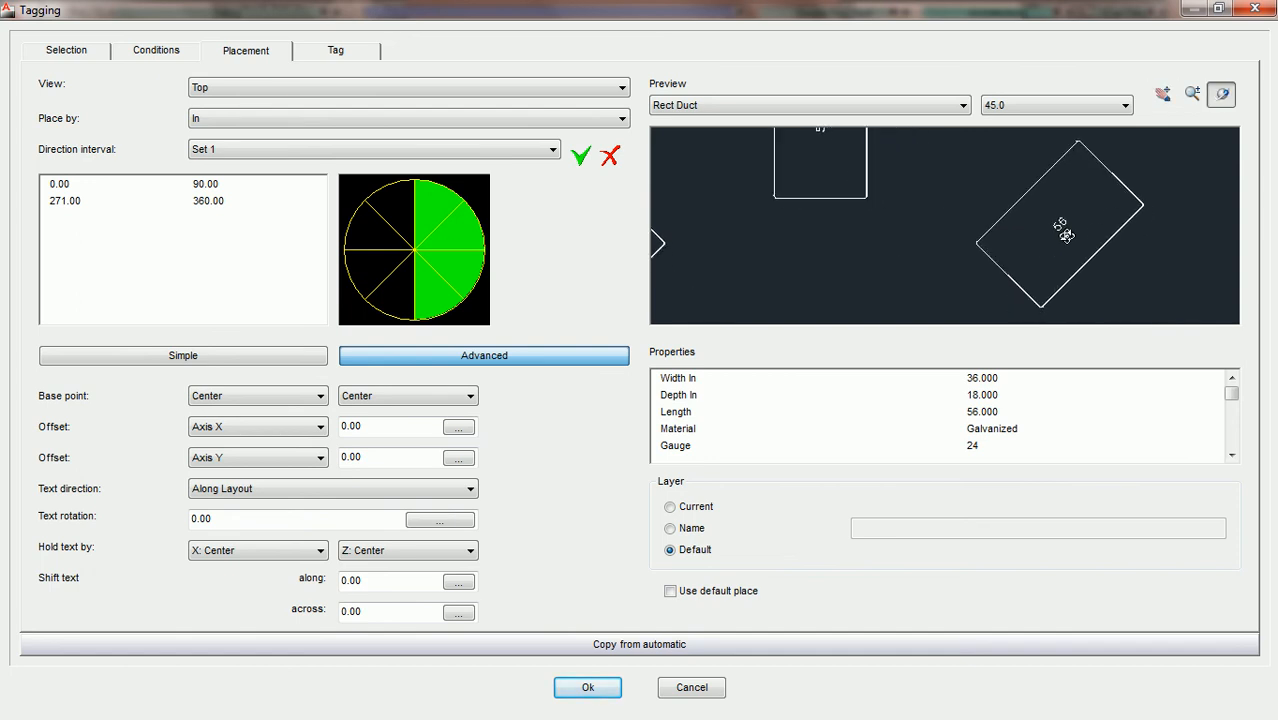
scroll(1067, 243, "up", 1)
middle_click_drag(1092, 238, 998, 240)
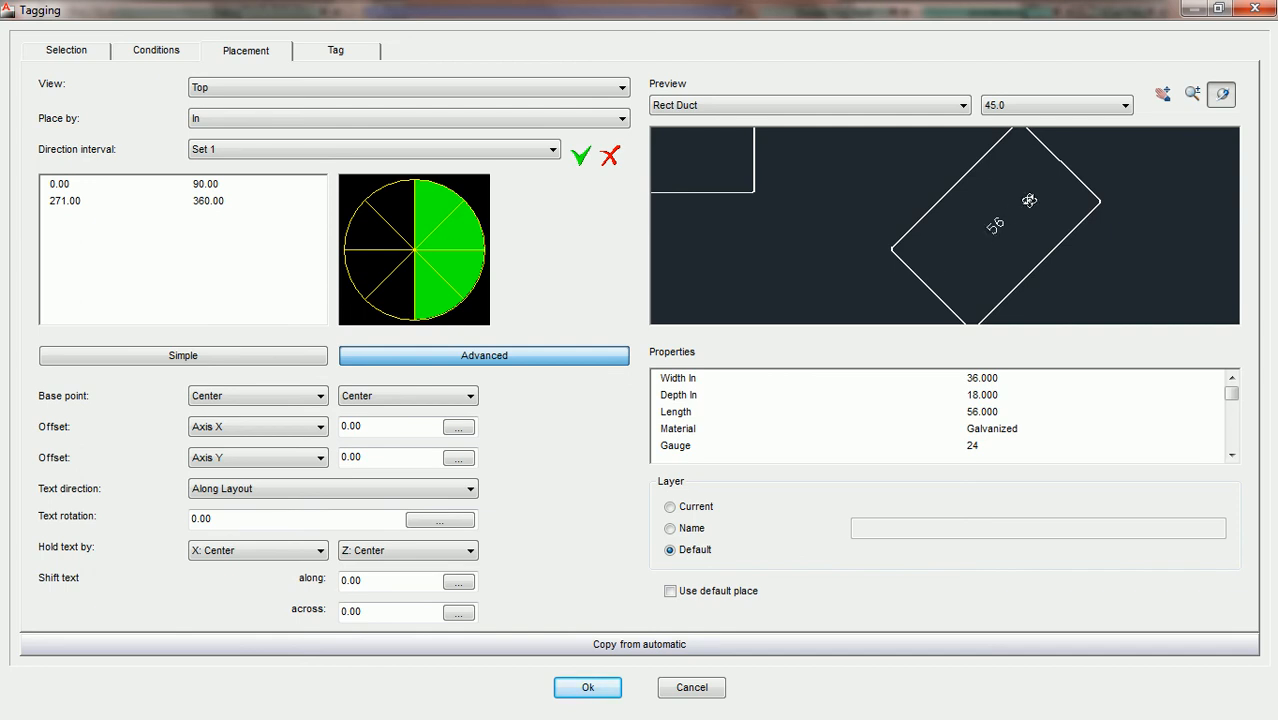
- Examine how the Along Layout text follows the duct directions covered by the Set 1 interval
scroll(1029, 200, "down", 1)
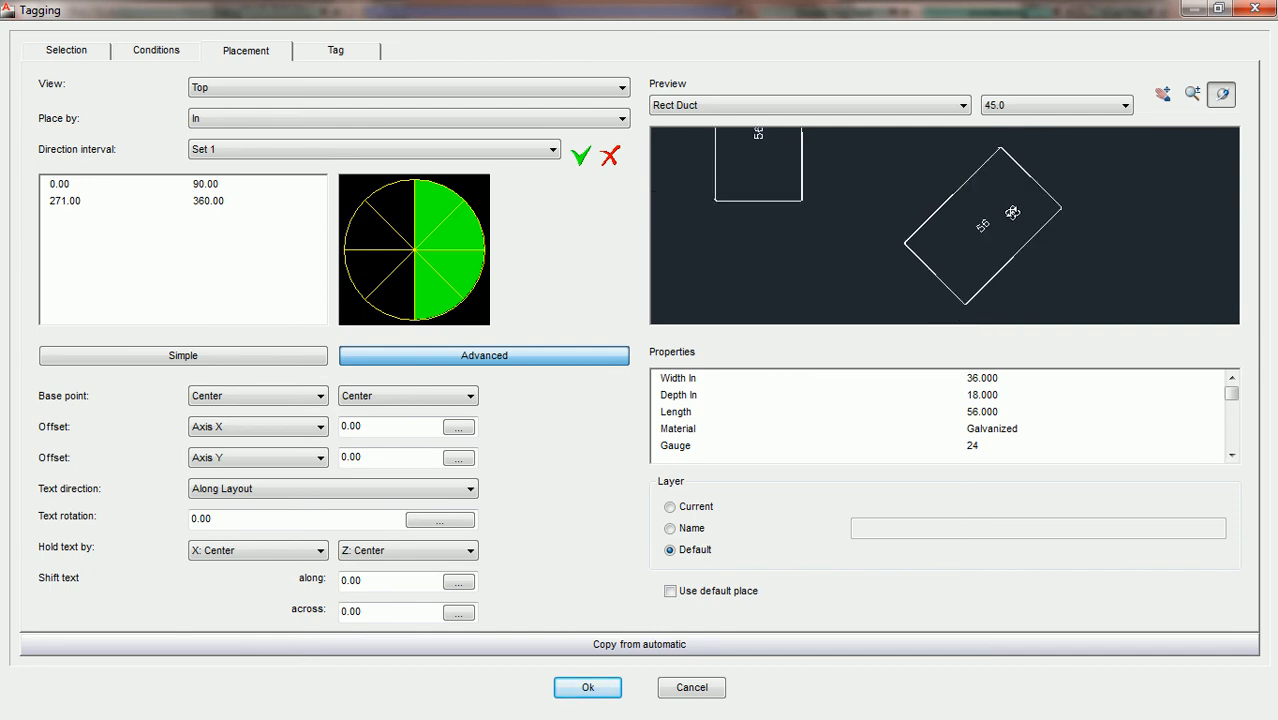
scroll(1012, 212, "down", 1)
middle_click_drag(984, 246, 1005, 203)
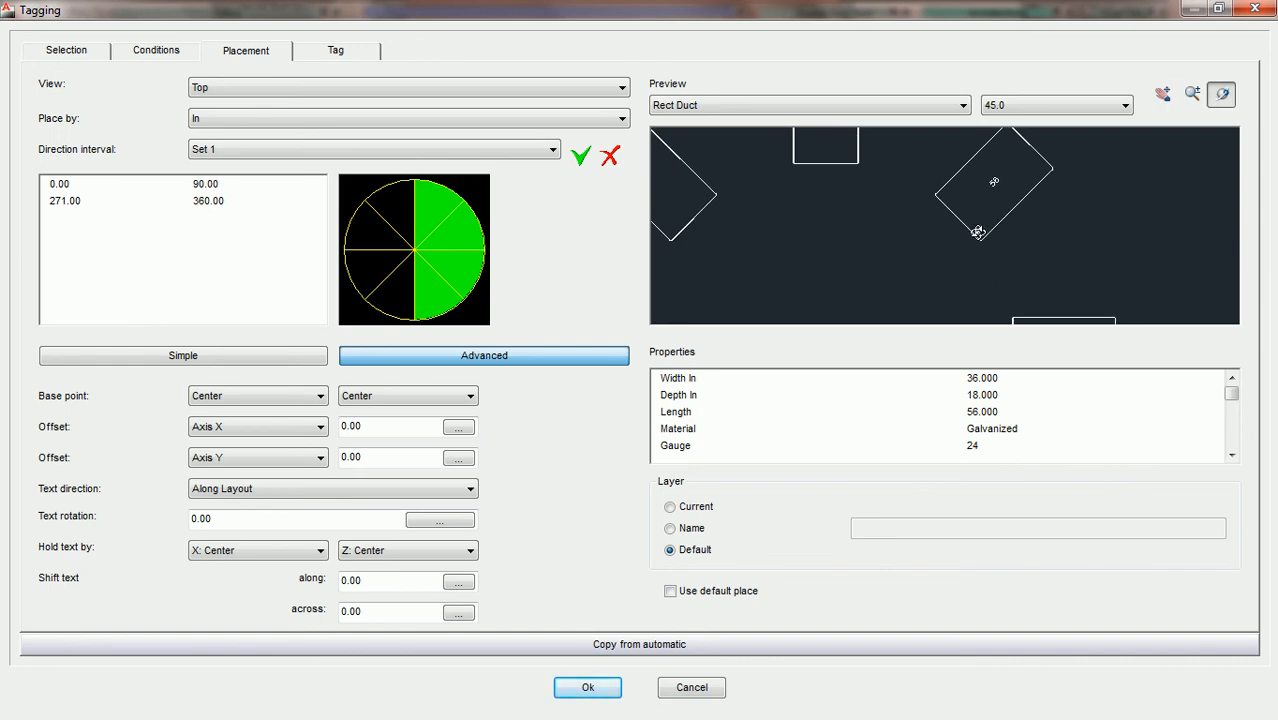
scroll(961, 246, "up", 1)
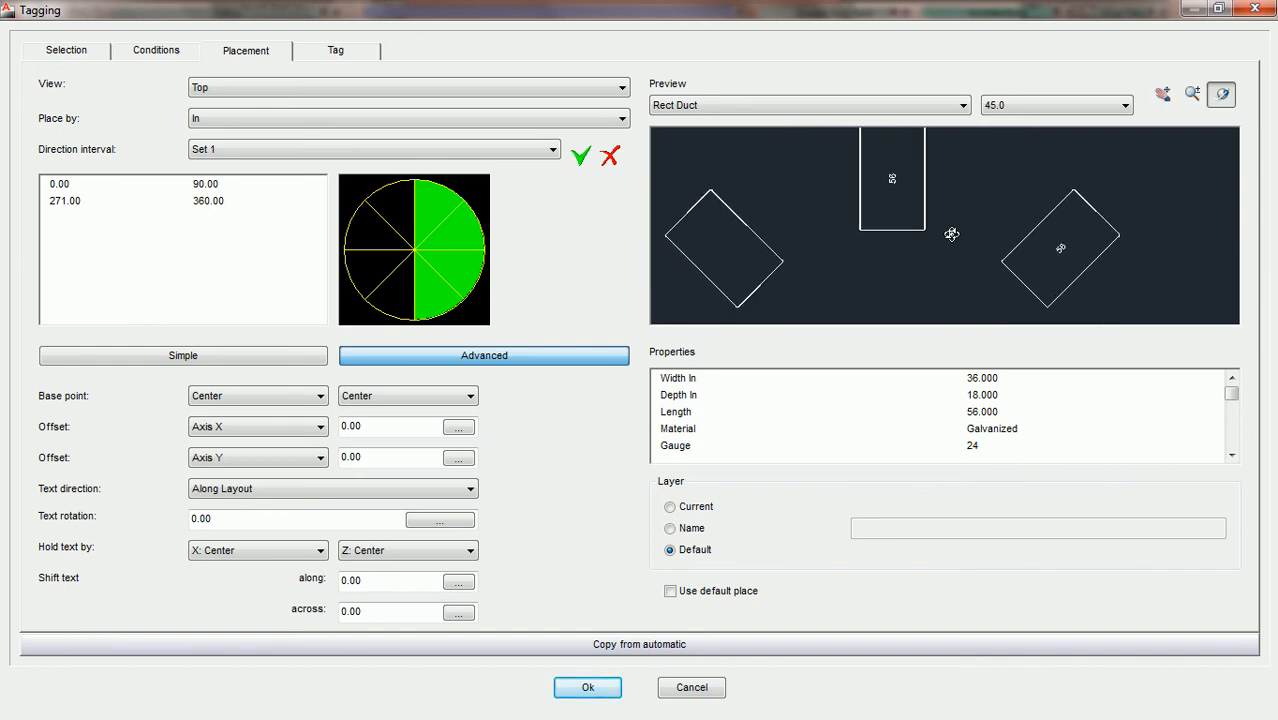
scroll(941, 216, "up", 1)
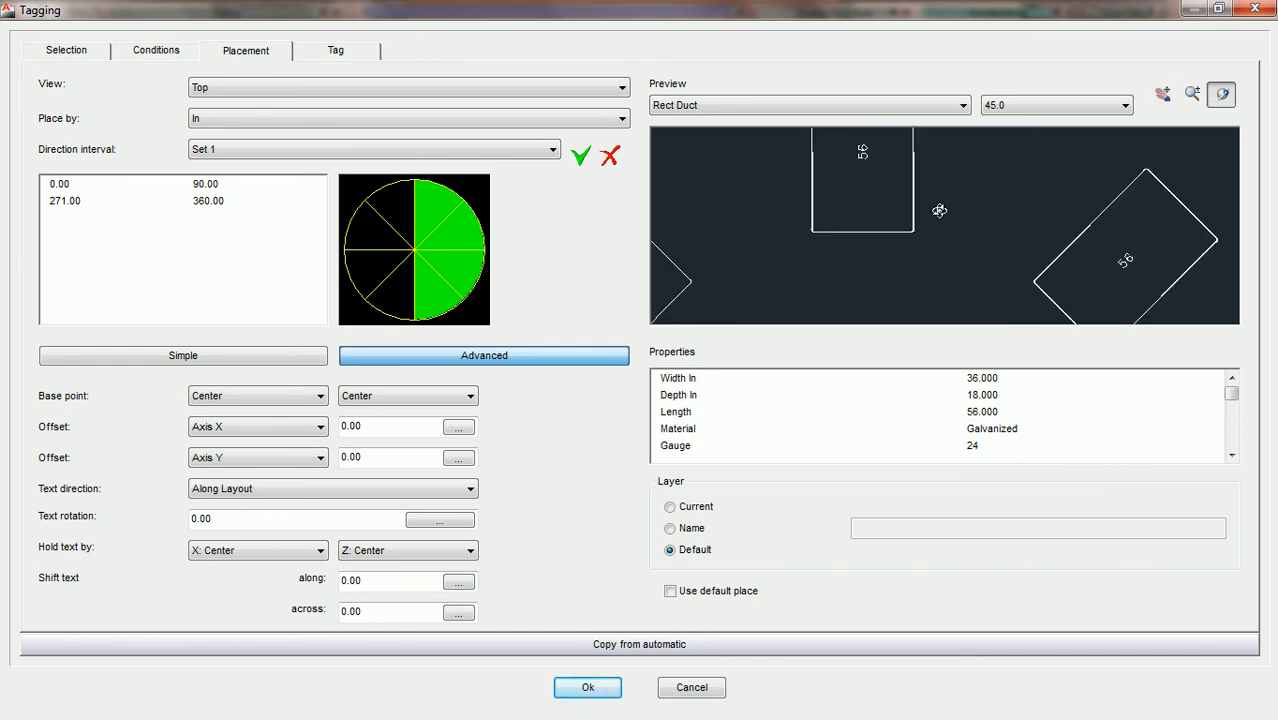
scroll(986, 202, "down", 1)
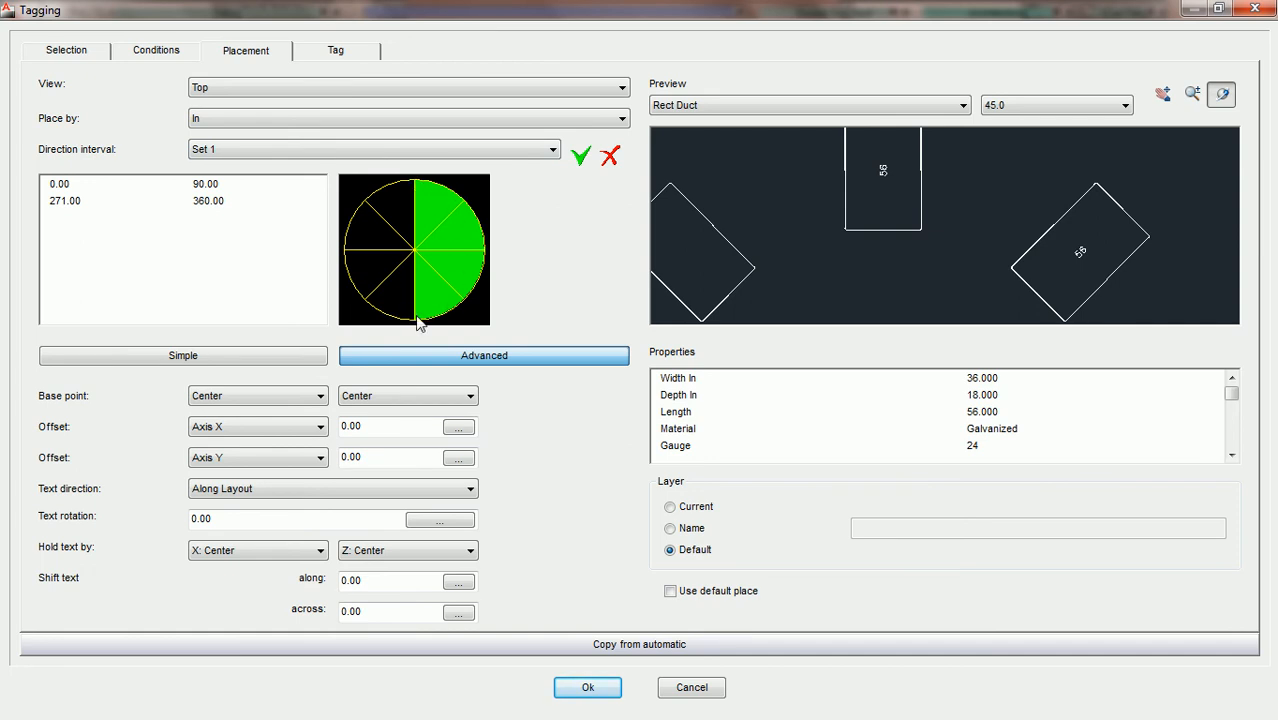
scroll(931, 247, "down", 1)
middle_click_drag(931, 237, 925, 166)
middle_click_drag(947, 265, 950, 172)
scroll(1010, 258, "up", 1)
middle_click_drag(1021, 279, 982, 160)
middle_click_drag(1019, 247, 1013, 184)
scroll(1029, 274, "up", 1)
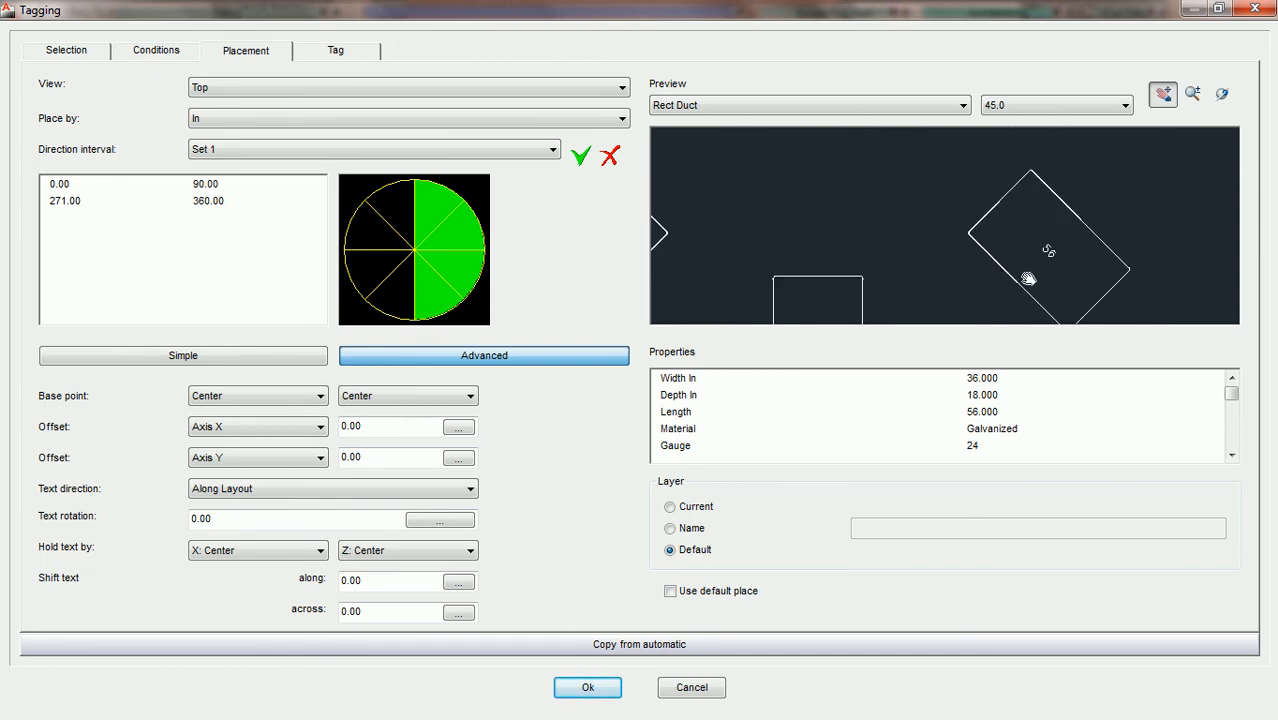
- Switch the direction interval to Set 2 and examine the Along Layout text on the ducts it covers
left_click(333, 158)
left_click(305, 181)
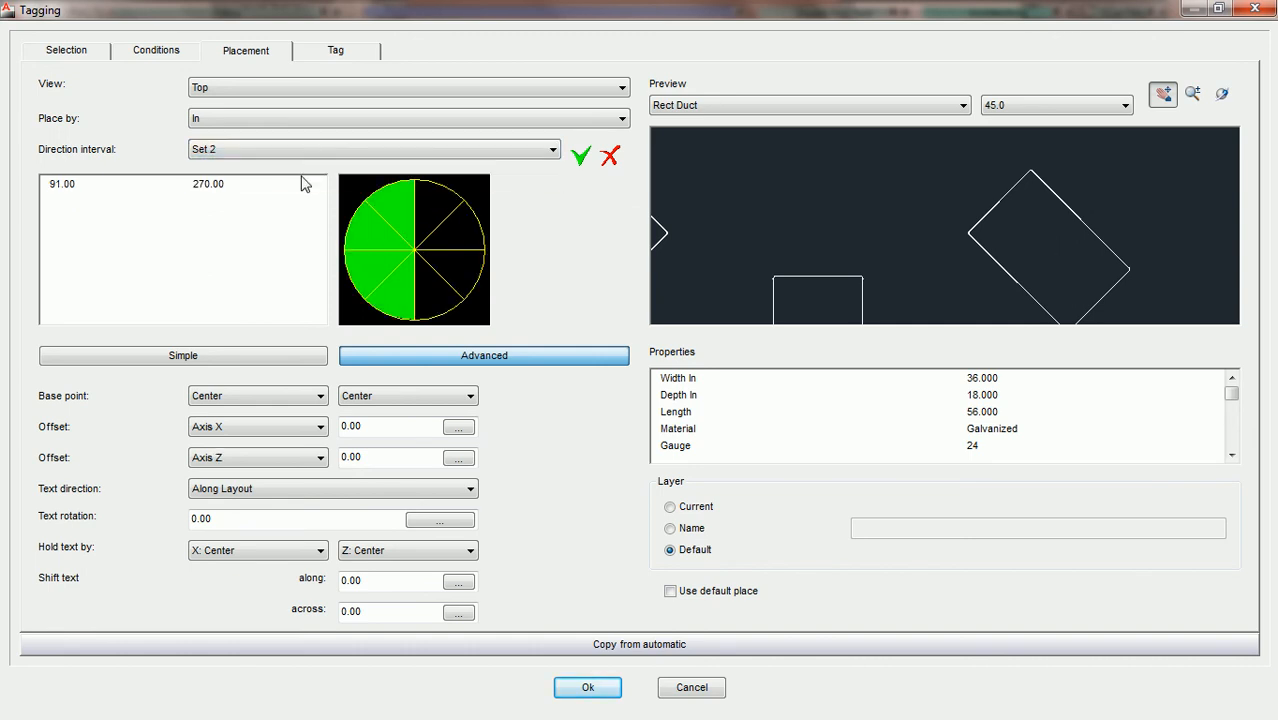
left_click_drag(860, 207, 903, 157)
left_click_drag(887, 251, 971, 232)
left_click_drag(836, 209, 987, 253)
left_click_drag(846, 235, 872, 250)
mouse_move(890, 197)
left_mouse_down()
mouse_move(899, 305)
mouse_move(952, 292)
left_mouse_up()
left_click_drag(884, 182, 891, 263)
scroll(906, 237, "down", 1)
left_click_drag(970, 184, 893, 277)
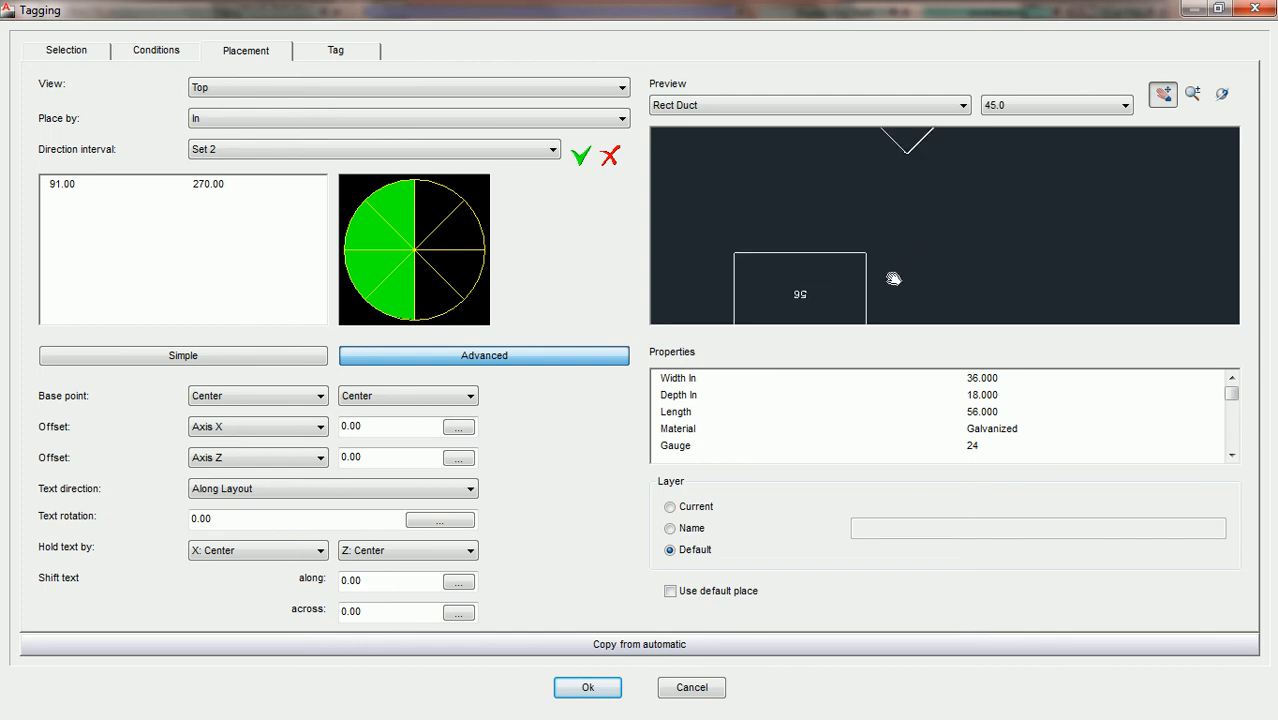
left_click_drag(930, 197, 876, 280)
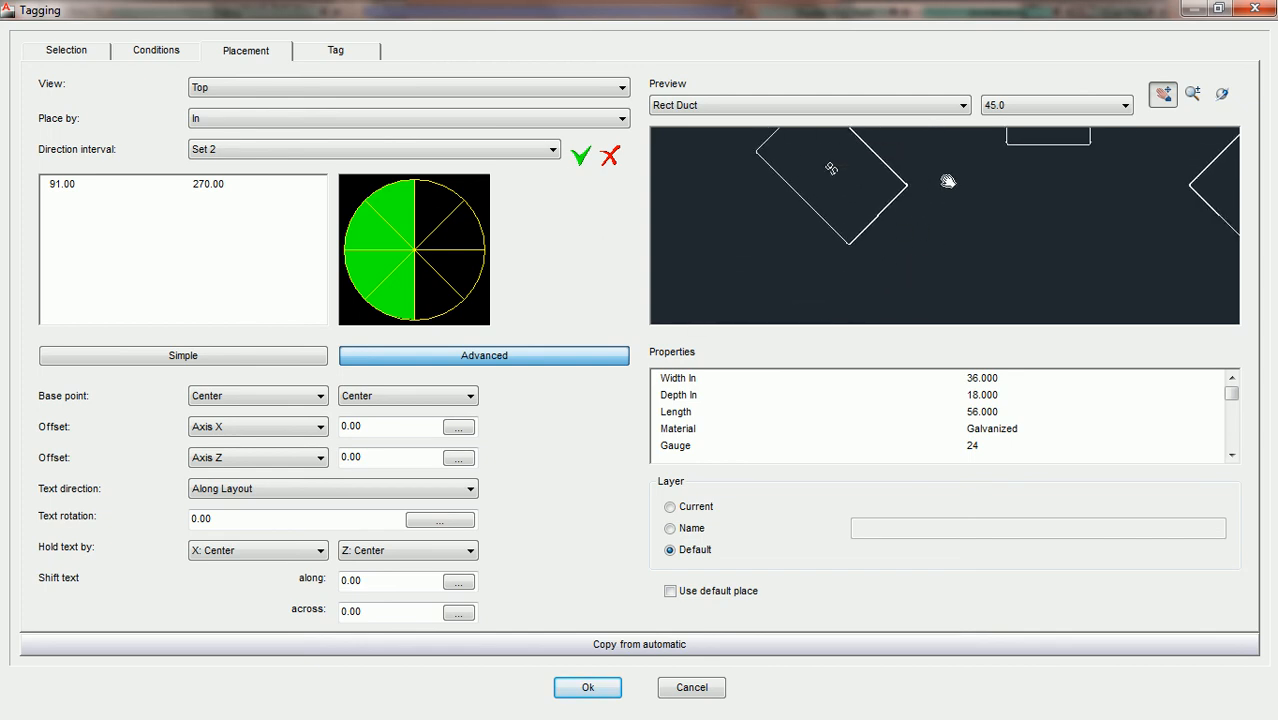
- Discard the open tagging setup and select the tagged duct in the drawing to inspect its direction
left_click_drag(947, 180, 935, 207)
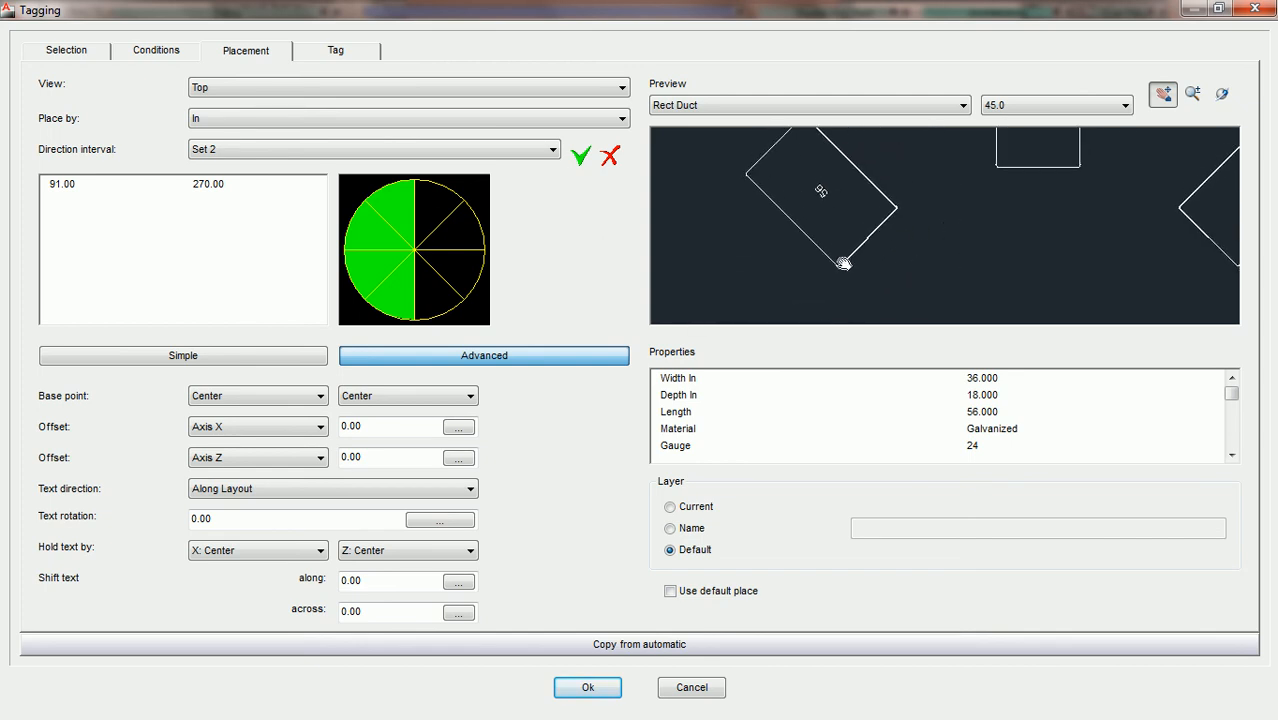
left_click(689, 690)
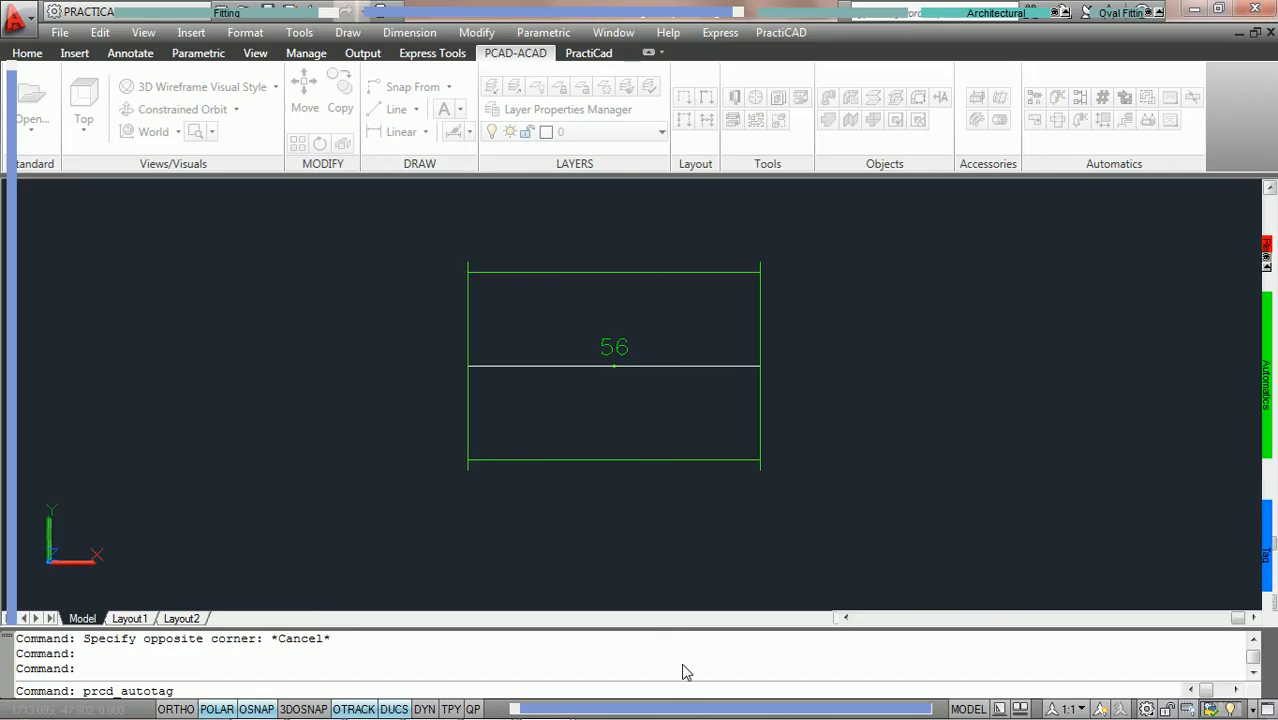
left_click(824, 358)
key("Escape")
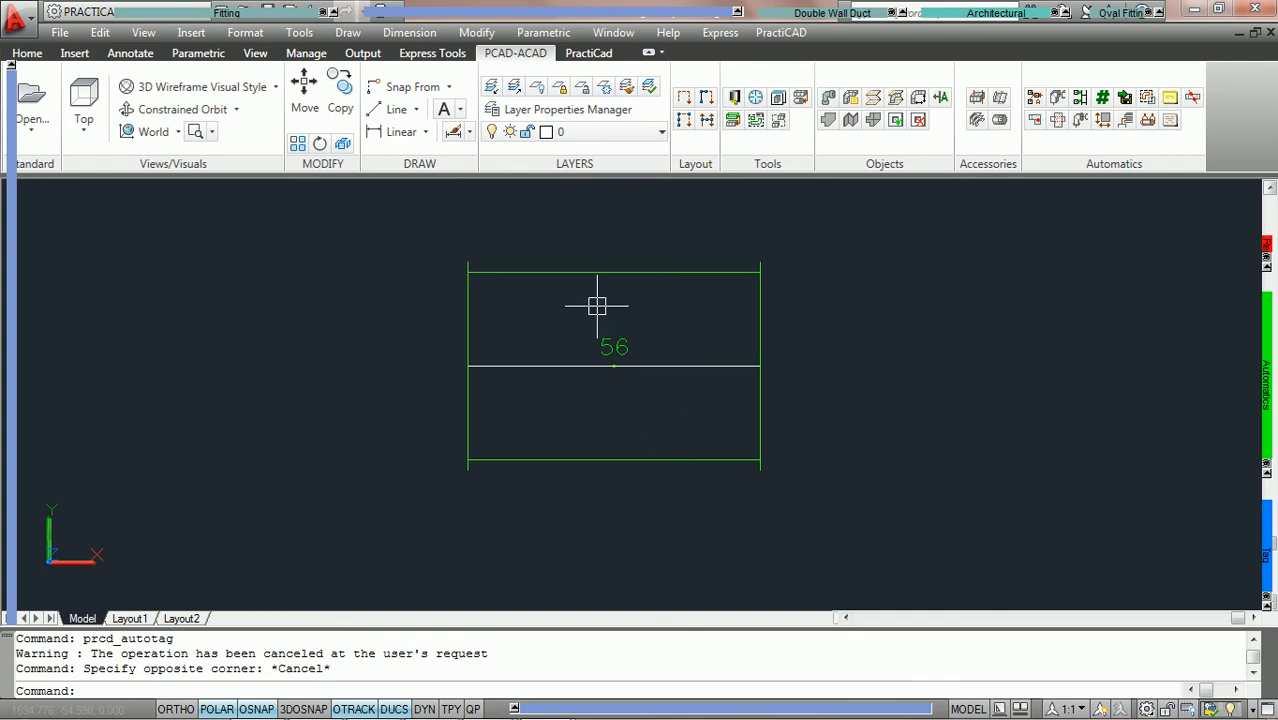
left_click(584, 272)
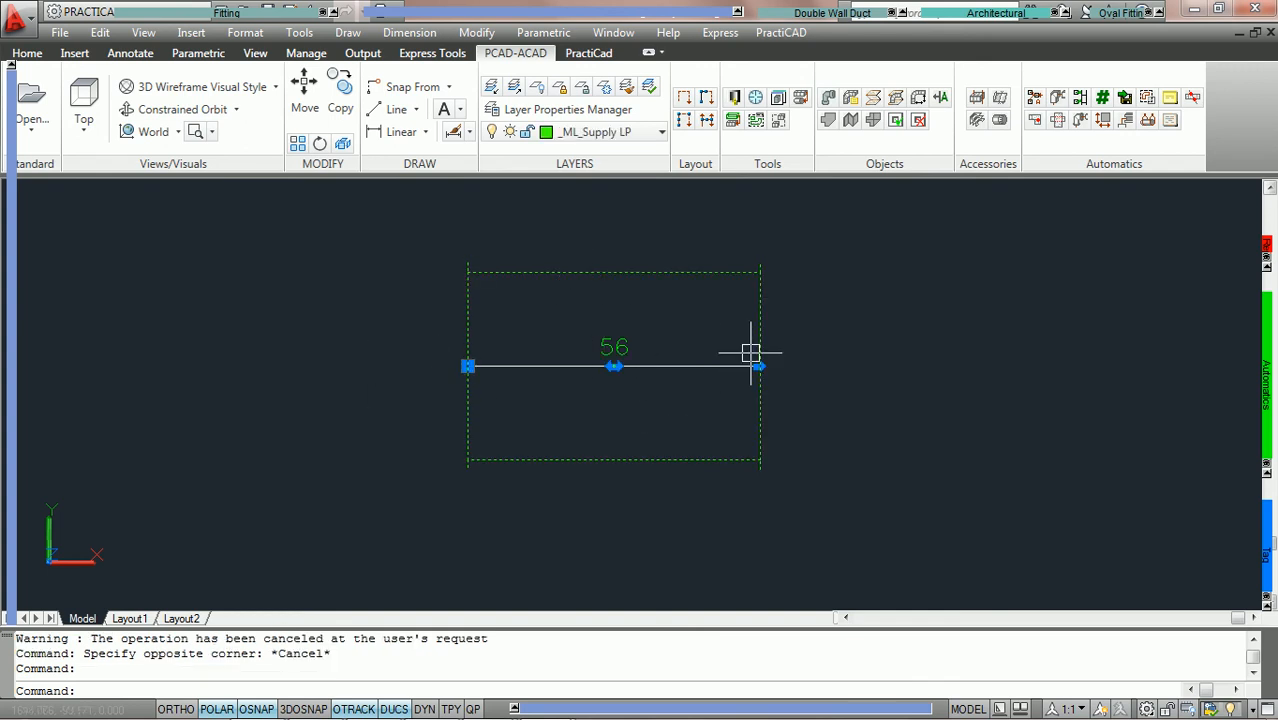
key("Escape")
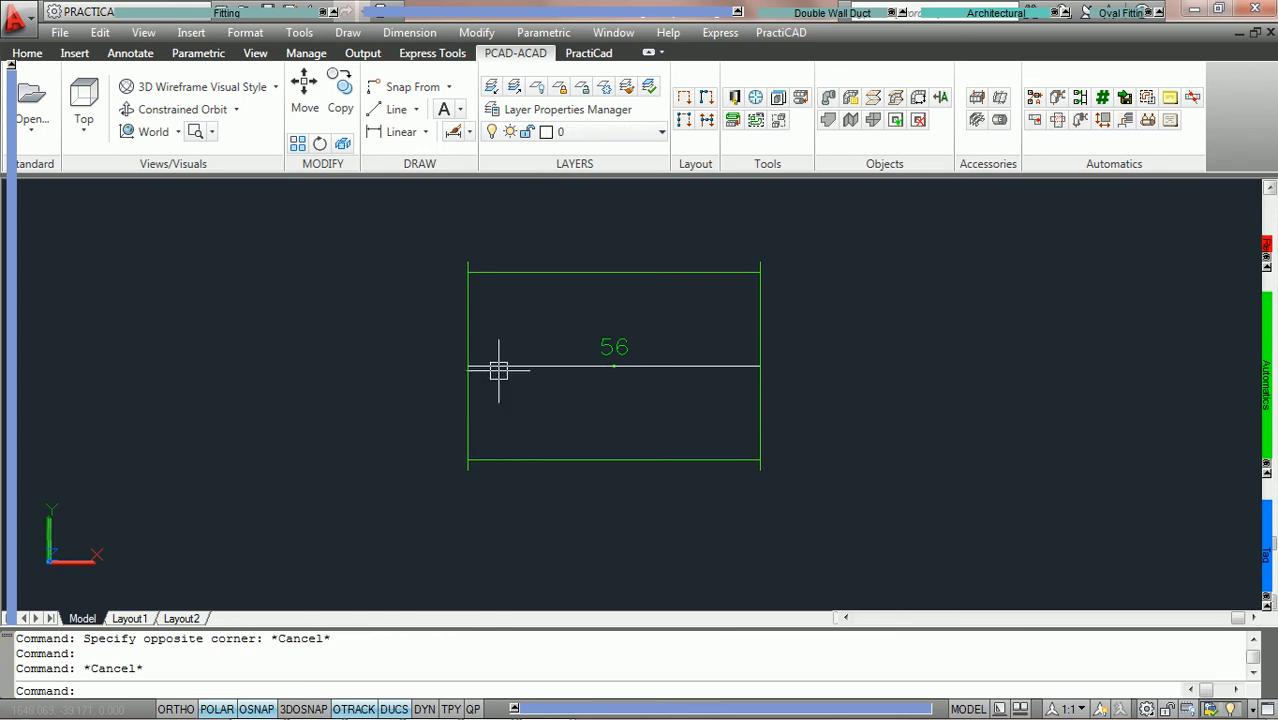
- Preview a 180° rotation of the duct and its tag about the duct's end point on the centerline, without committing it
mouse_move(499, 370)
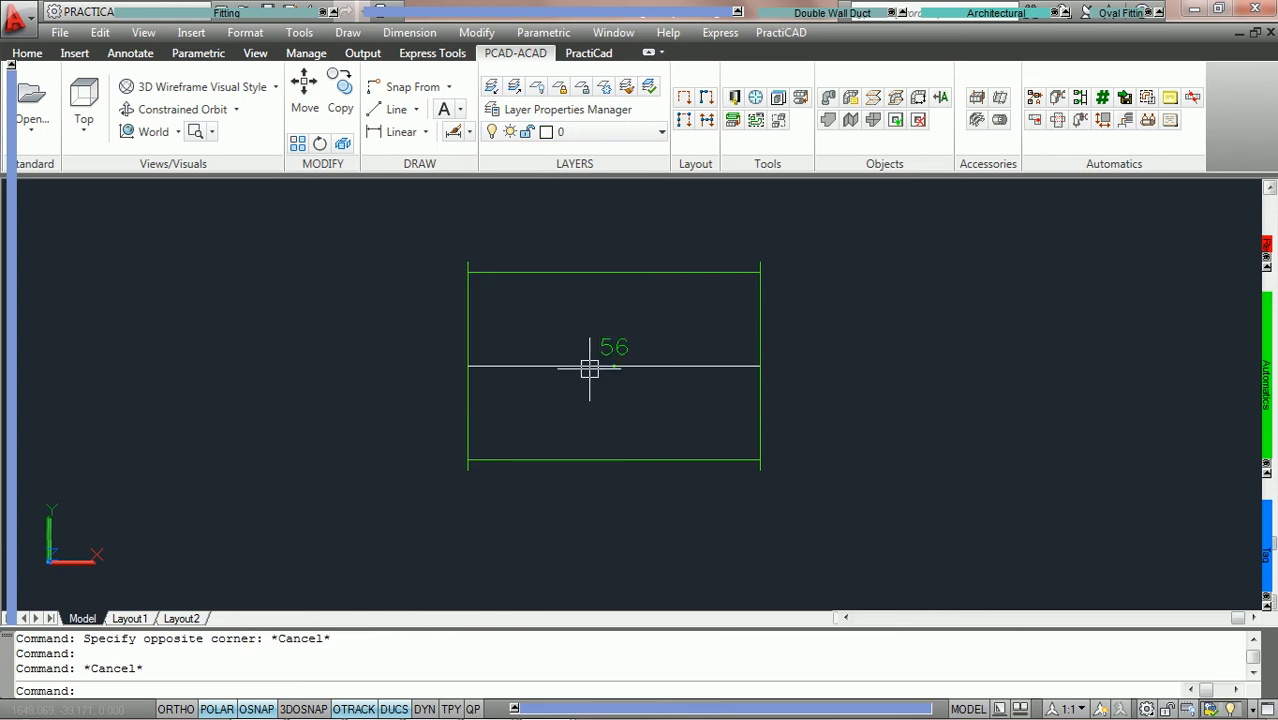
left_click(685, 502)
left_click(448, 253)
middle_click_drag(507, 332, 643, 333)
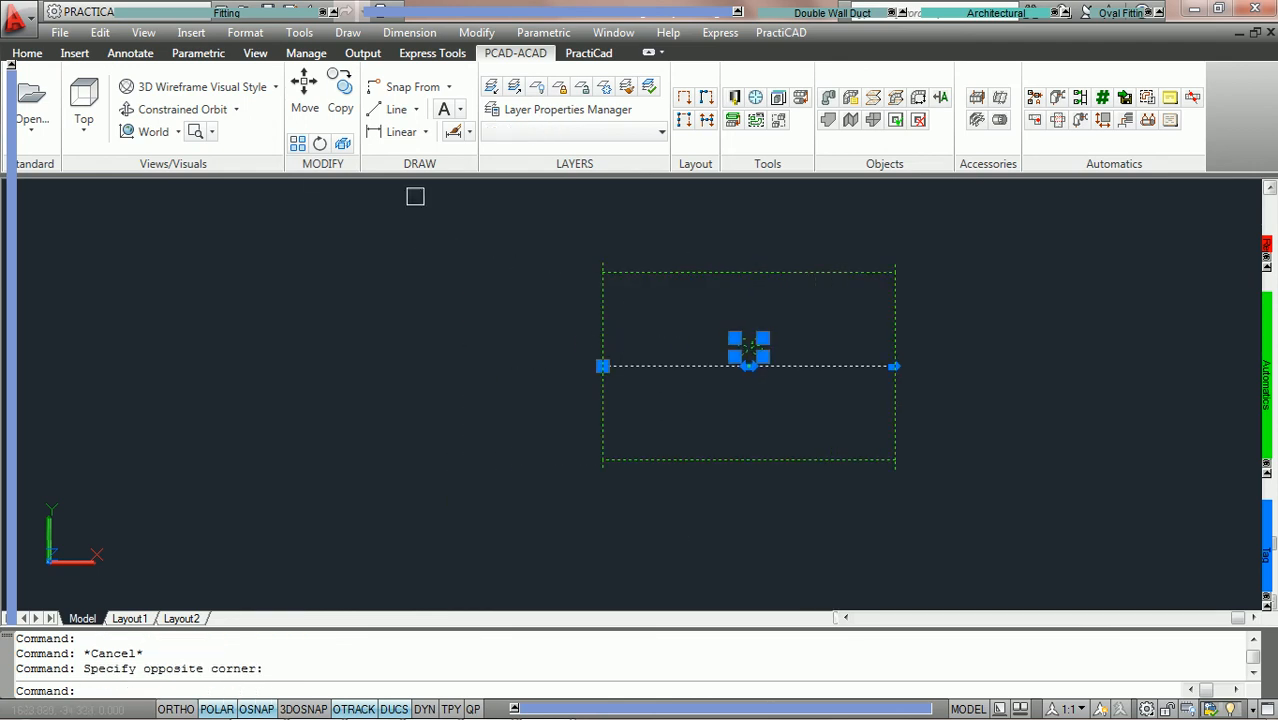
left_click(319, 143)
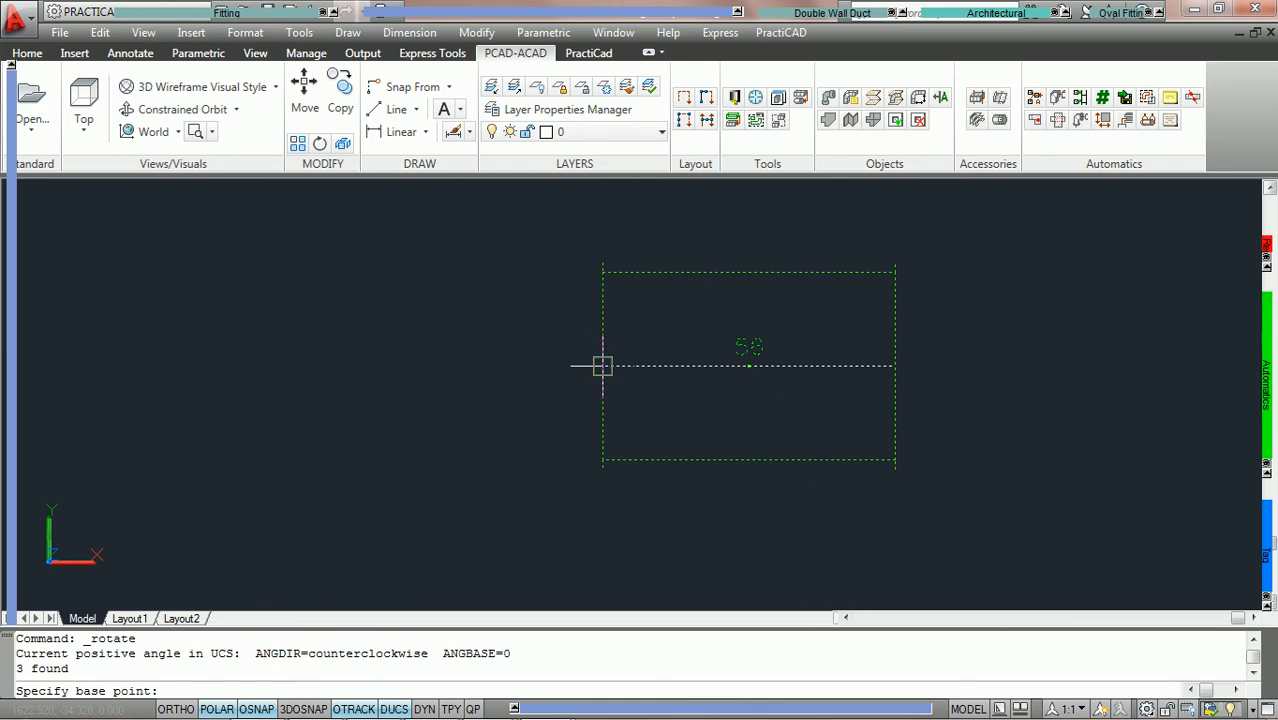
left_click(602, 365)
middle_click_drag(602, 272, 603, 361)
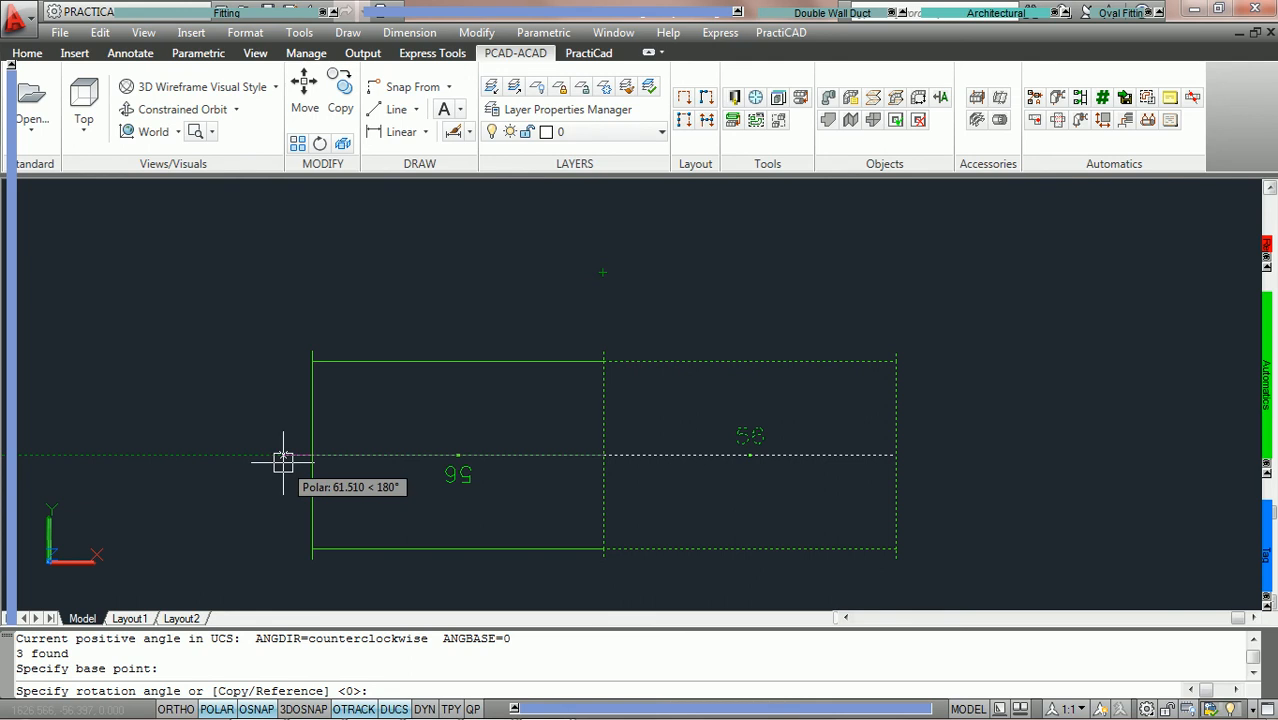
key("Escape")
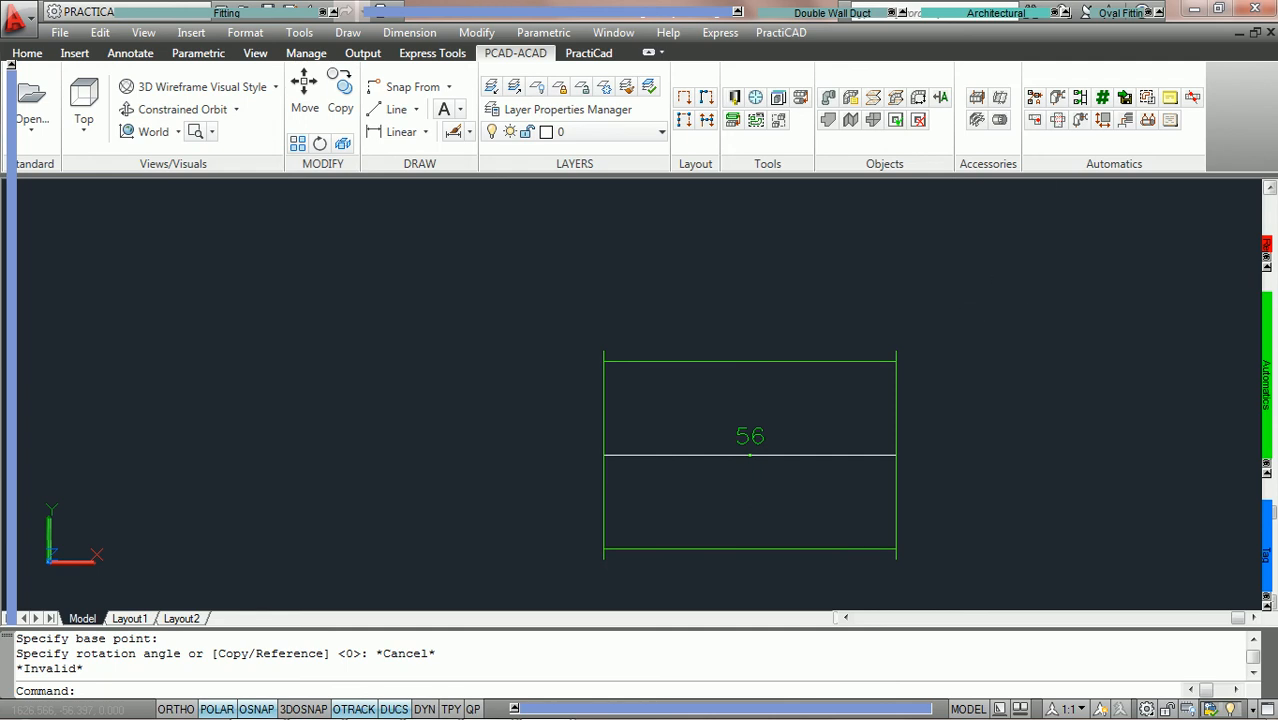
- Reopen the automatic tagging placement settings and preview the Rect Duct at 45.0 degree increments
left_click(1170, 97)
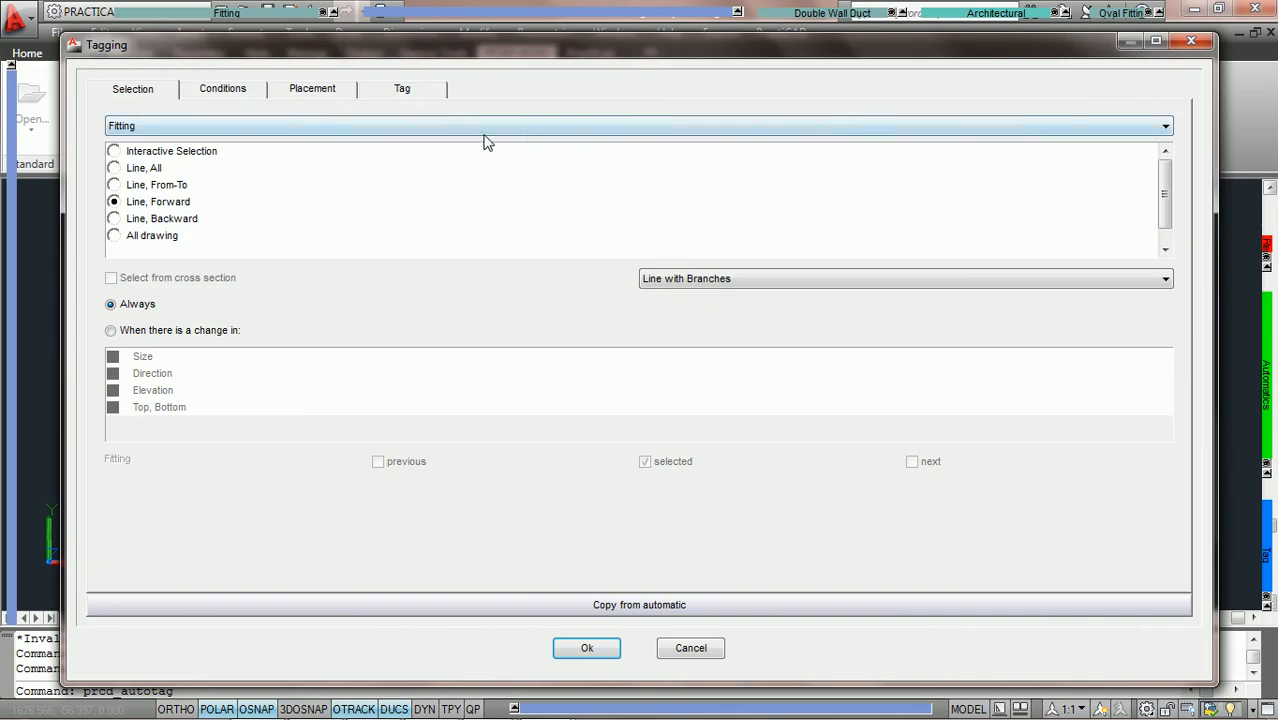
left_click(321, 93)
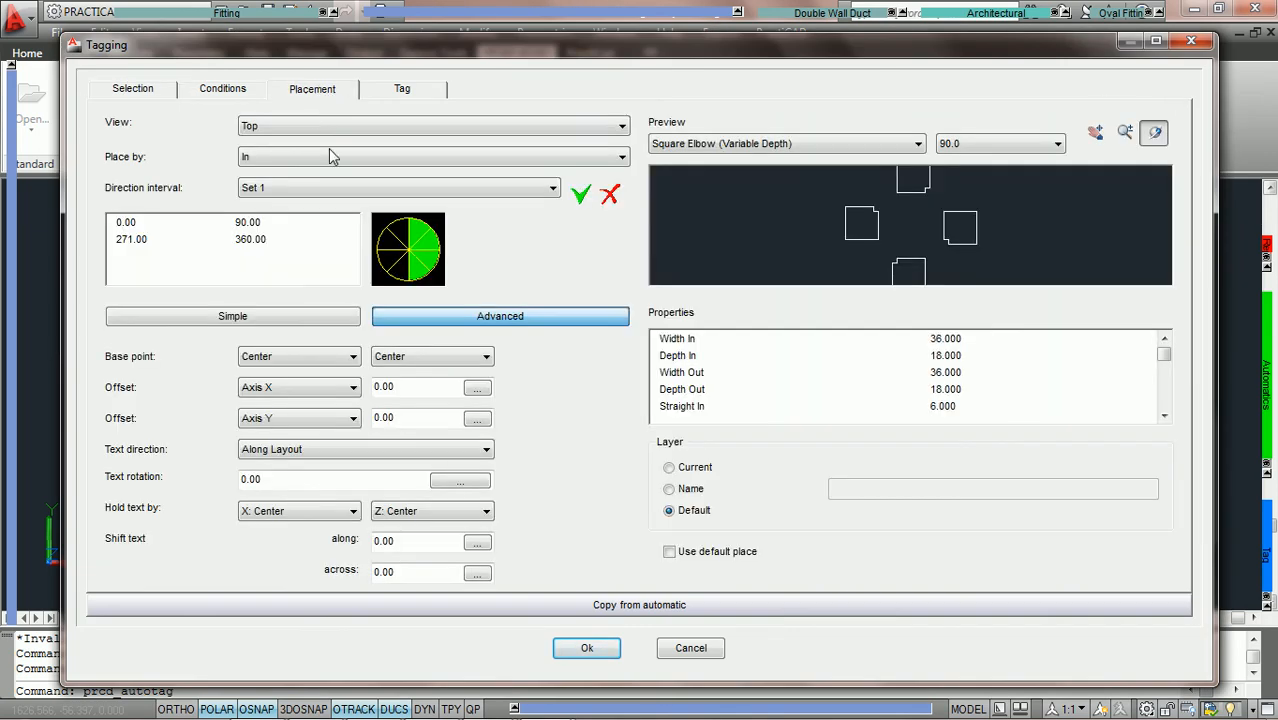
left_click(1157, 45)
left_click(745, 106)
left_click(712, 137)
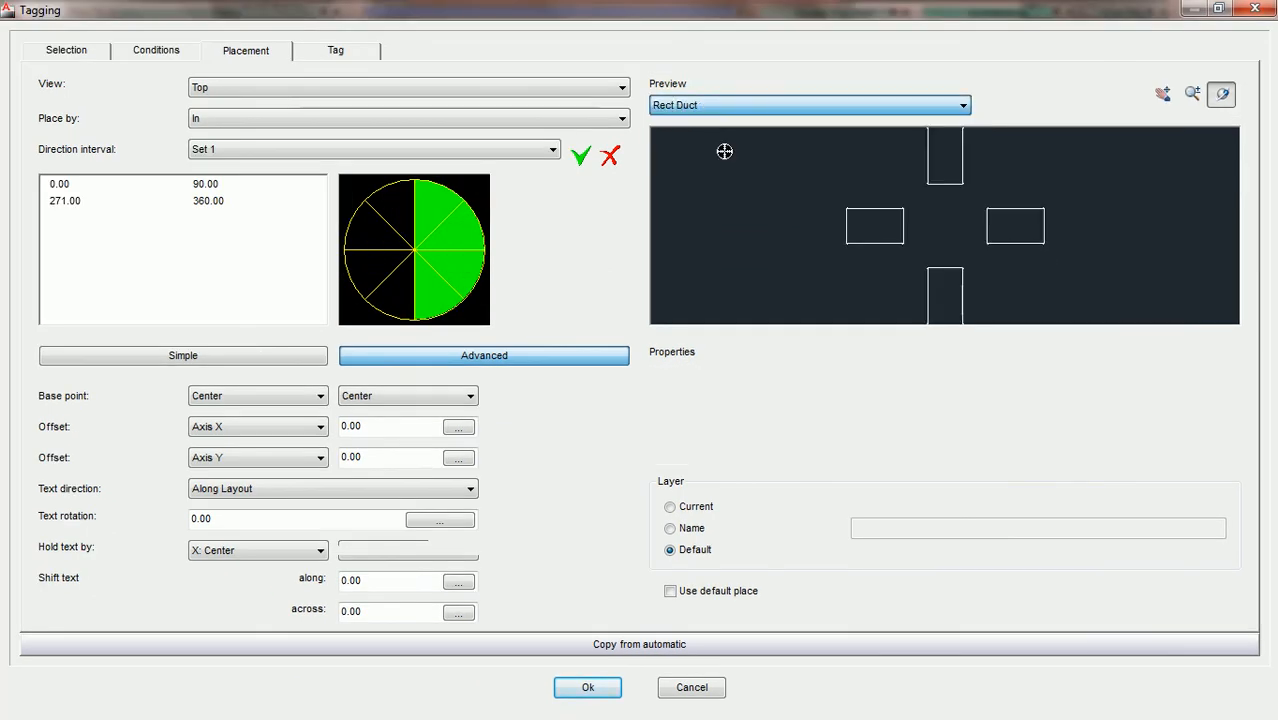
left_click(1003, 108)
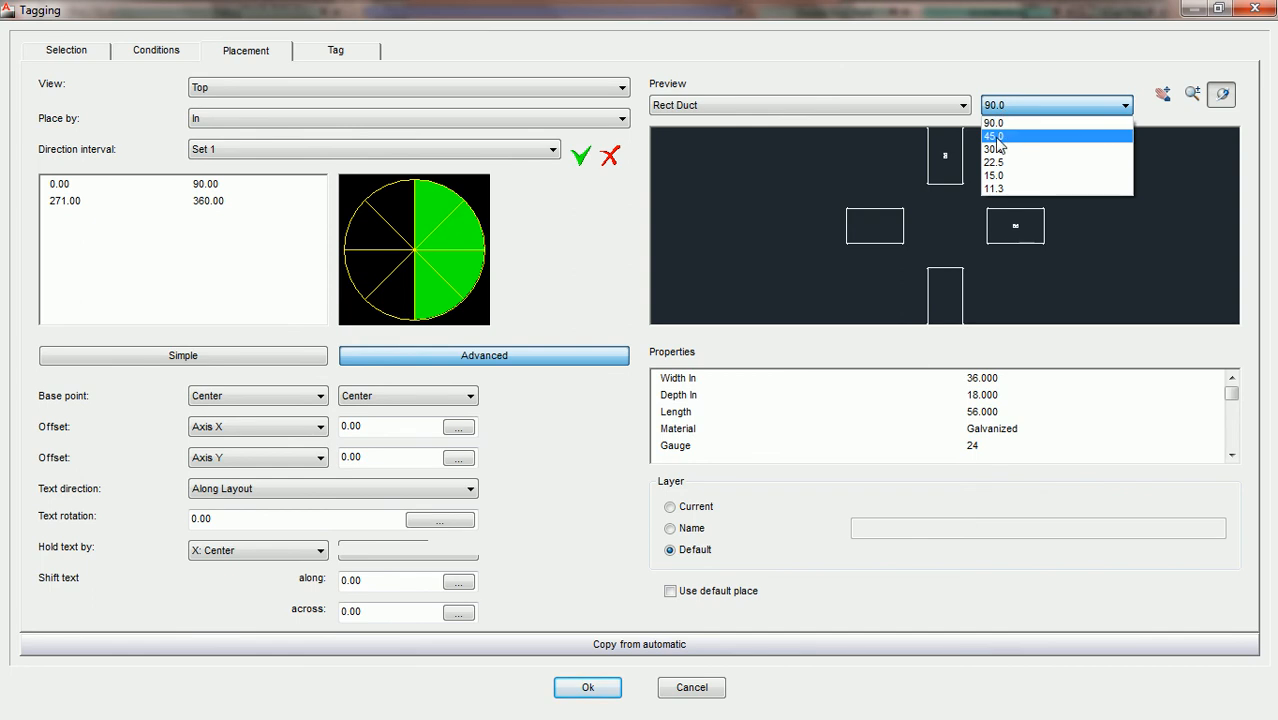
left_click(995, 137)
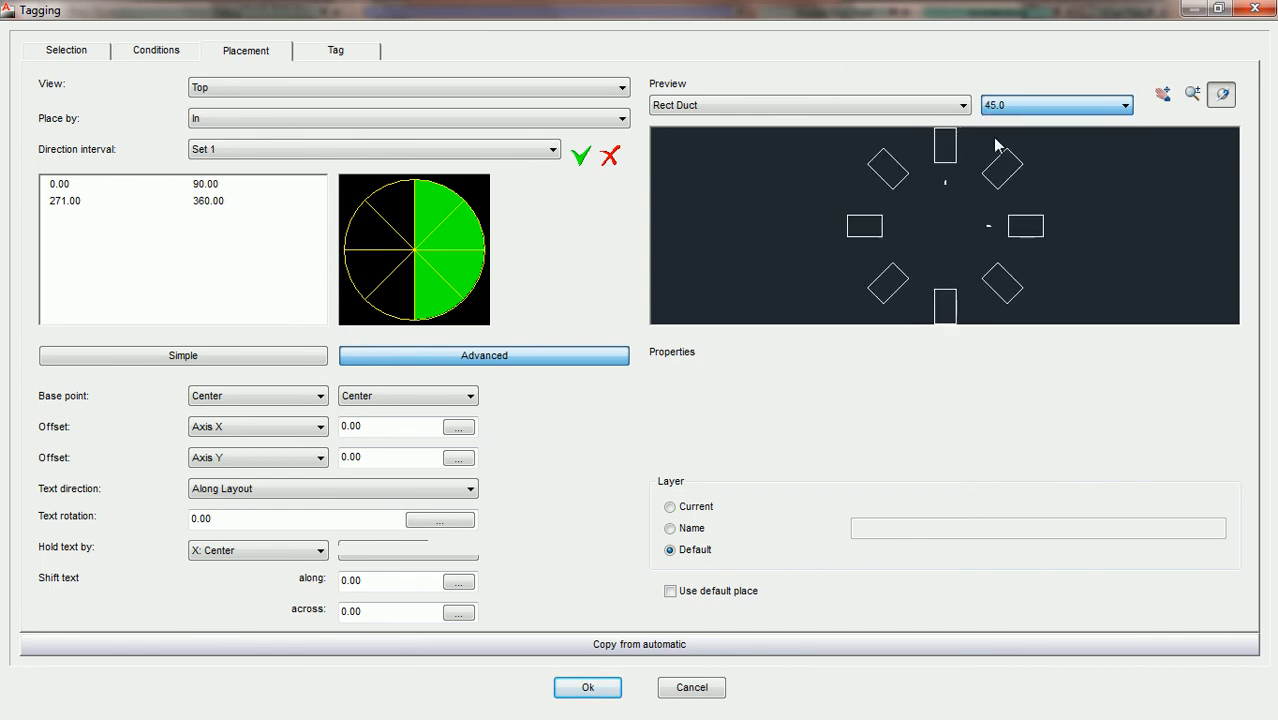
- Set the Rect Duct tag's text direction to Counter Layout for the Set 2 direction interval
left_click(289, 152)
left_click(286, 177)
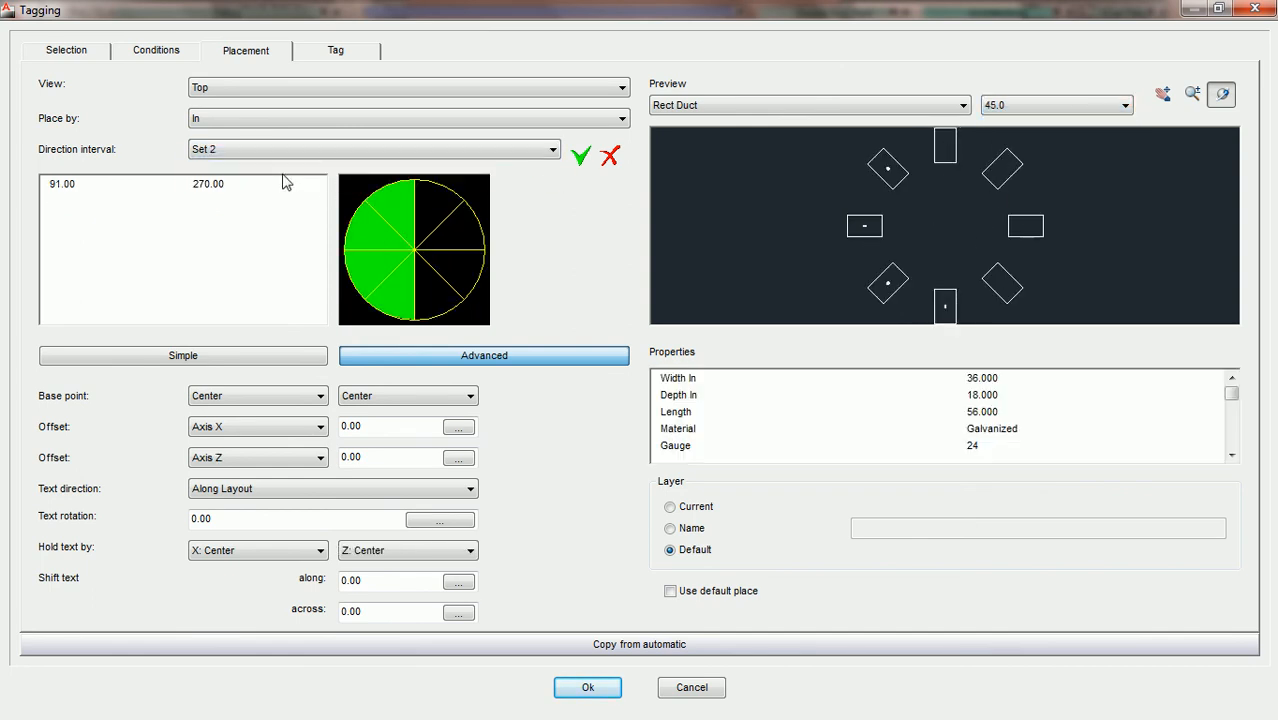
scroll(916, 222, "up", 4)
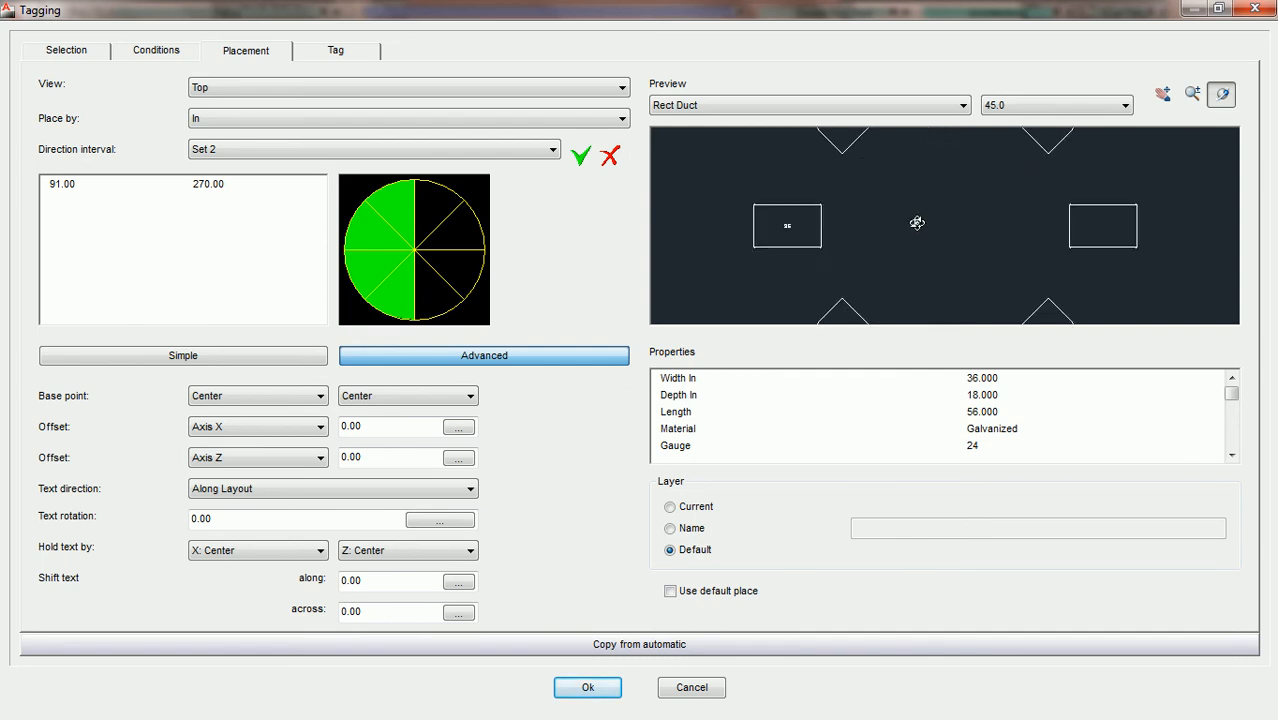
middle_click_drag(850, 218, 984, 229)
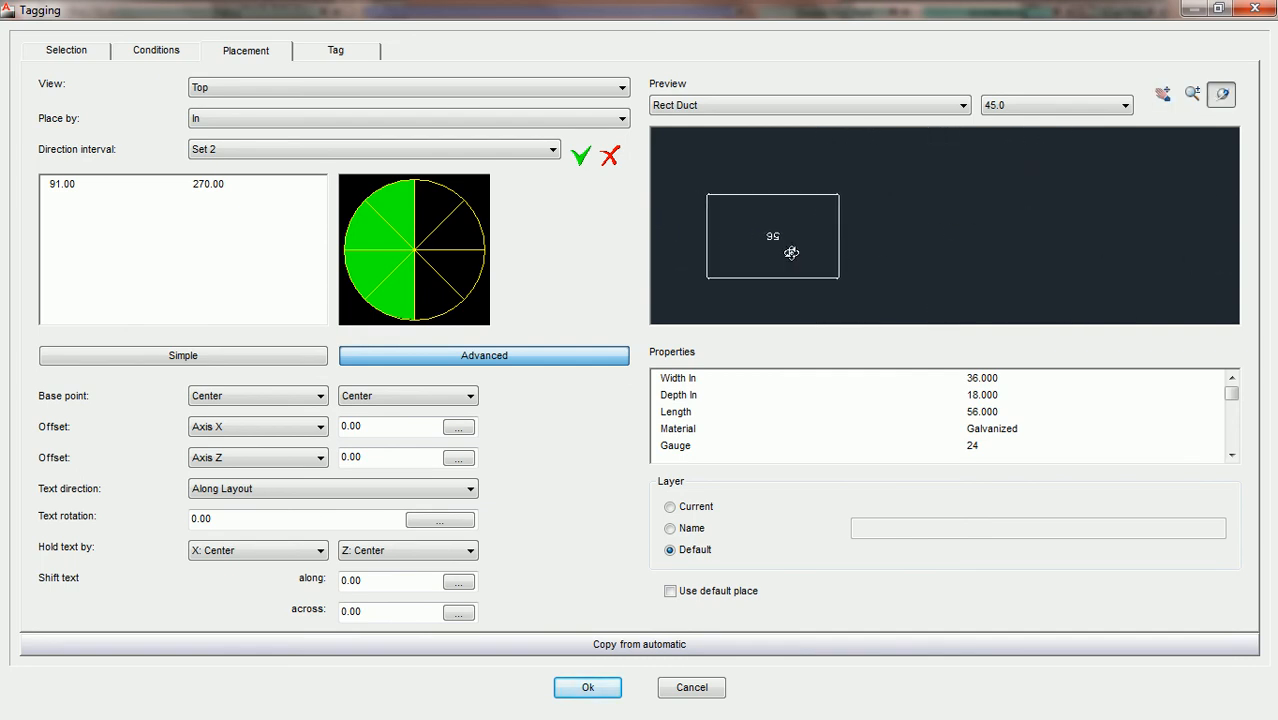
left_click(305, 489)
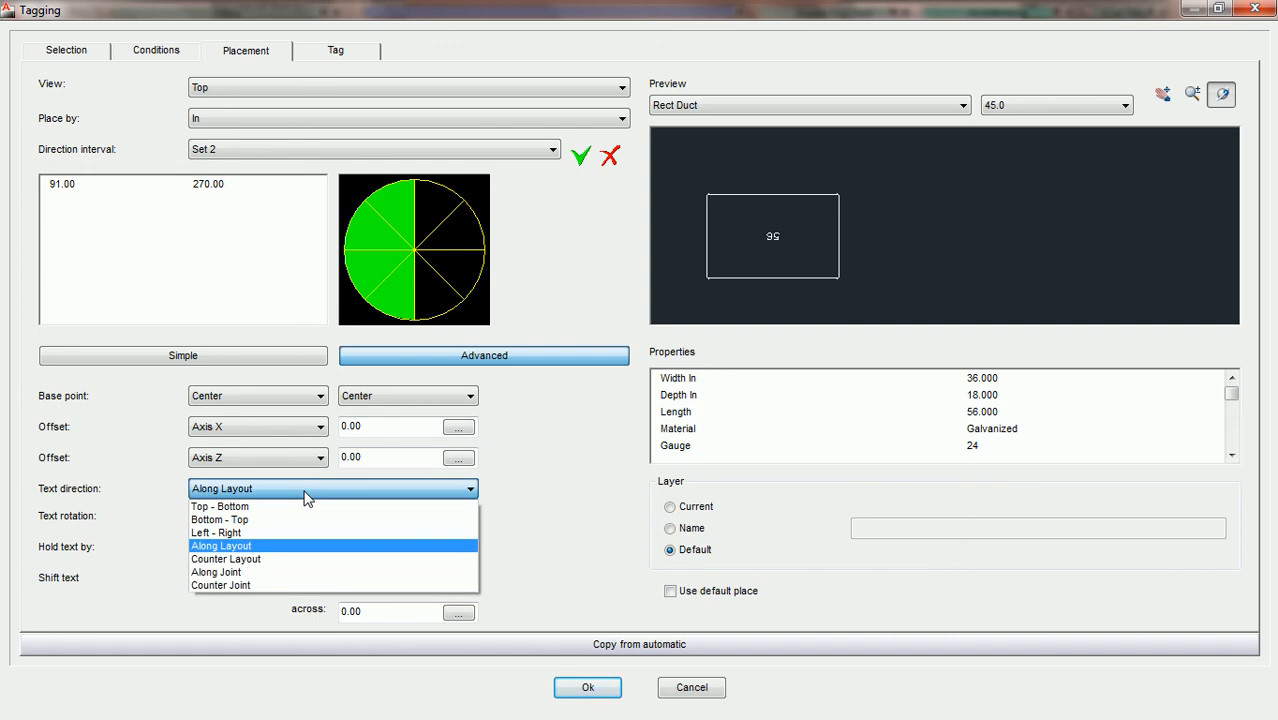
left_click(265, 559)
- Examine the Counter Layout text orientation on the ducts covered by the Set 2 interval
middle_click_drag(845, 207, 918, 313)
middle_click_drag(906, 203, 930, 300)
scroll(969, 246, "up", 1)
middle_click_drag(1073, 276, 971, 223)
middle_click_drag(999, 278, 1037, 153)
middle_click_drag(963, 290, 956, 174)
middle_click_drag(939, 269, 931, 150)
middle_click_drag(926, 282, 901, 160)
middle_click_drag(876, 224, 844, 166)
middle_click_drag(975, 262, 809, 212)
middle_click_drag(981, 220, 953, 250)
scroll(950, 245, "down", 2)
middle_click_drag(964, 179, 951, 291)
middle_click_drag(896, 192, 905, 265)
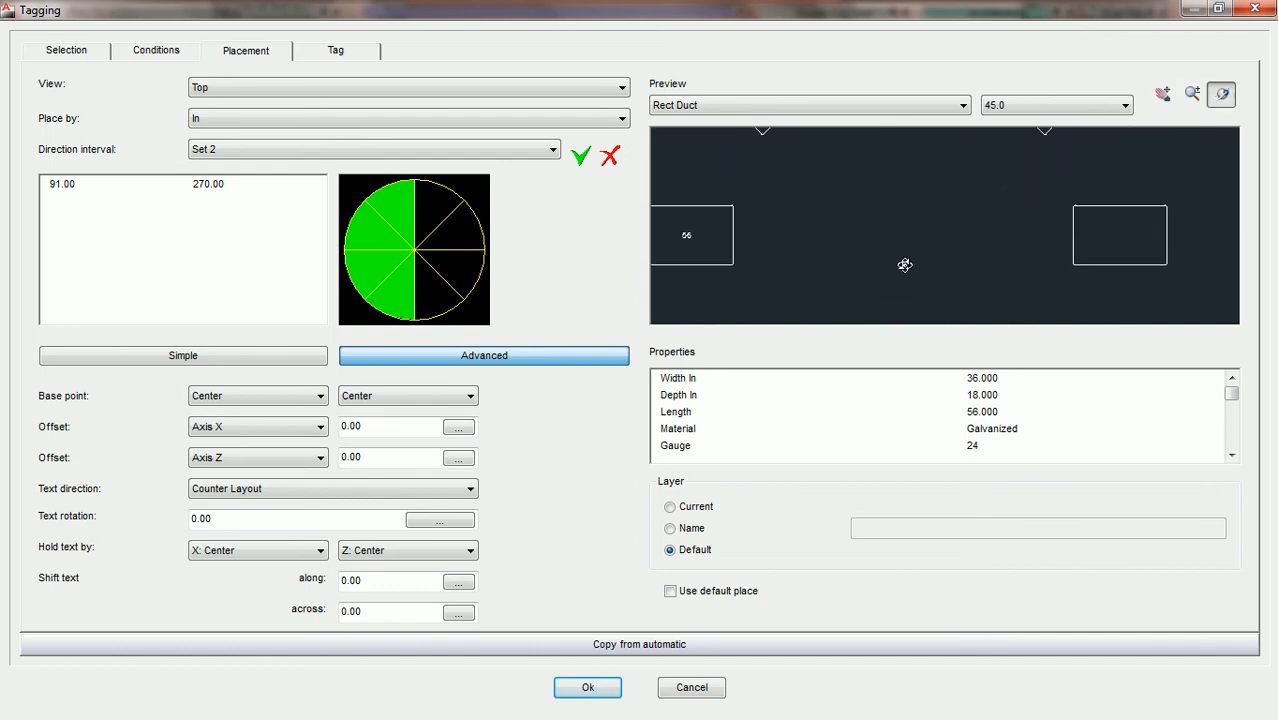
- Switch to the Set 1 direction interval and check its Along Layout text on the vertical and angled ducts
left_click(322, 152)
left_click(289, 166)
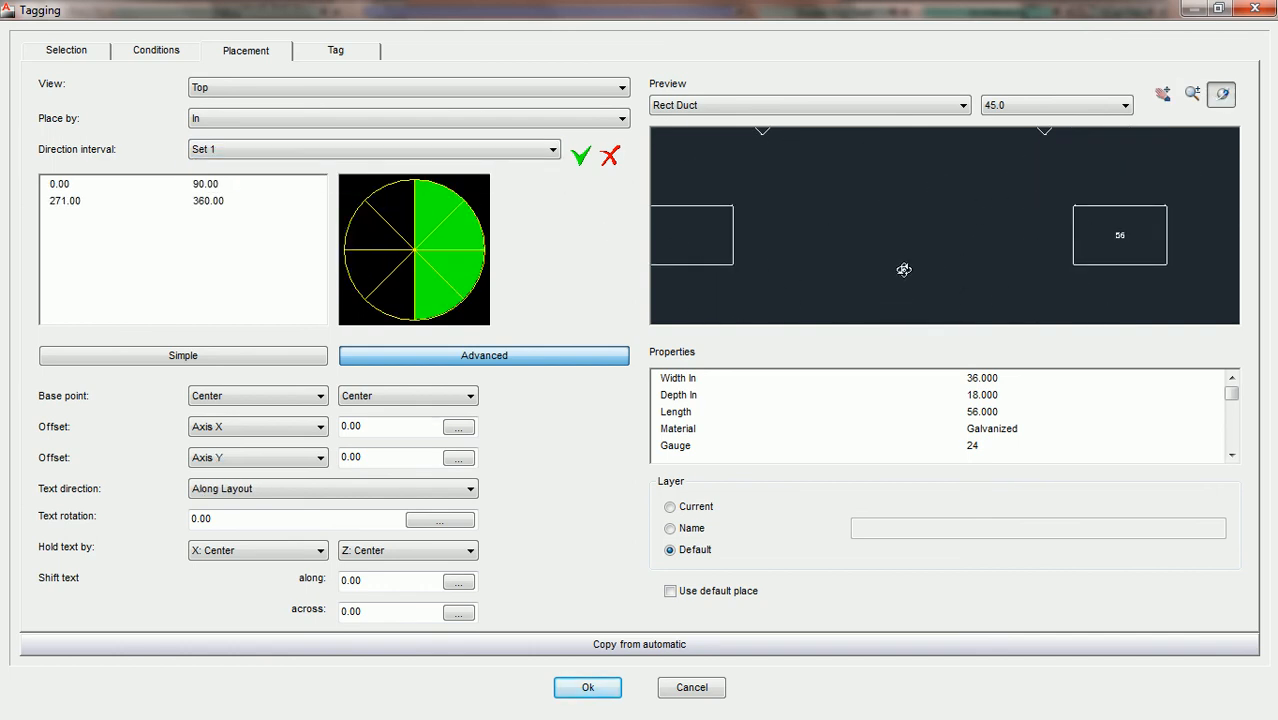
left_click_drag(958, 205, 930, 257)
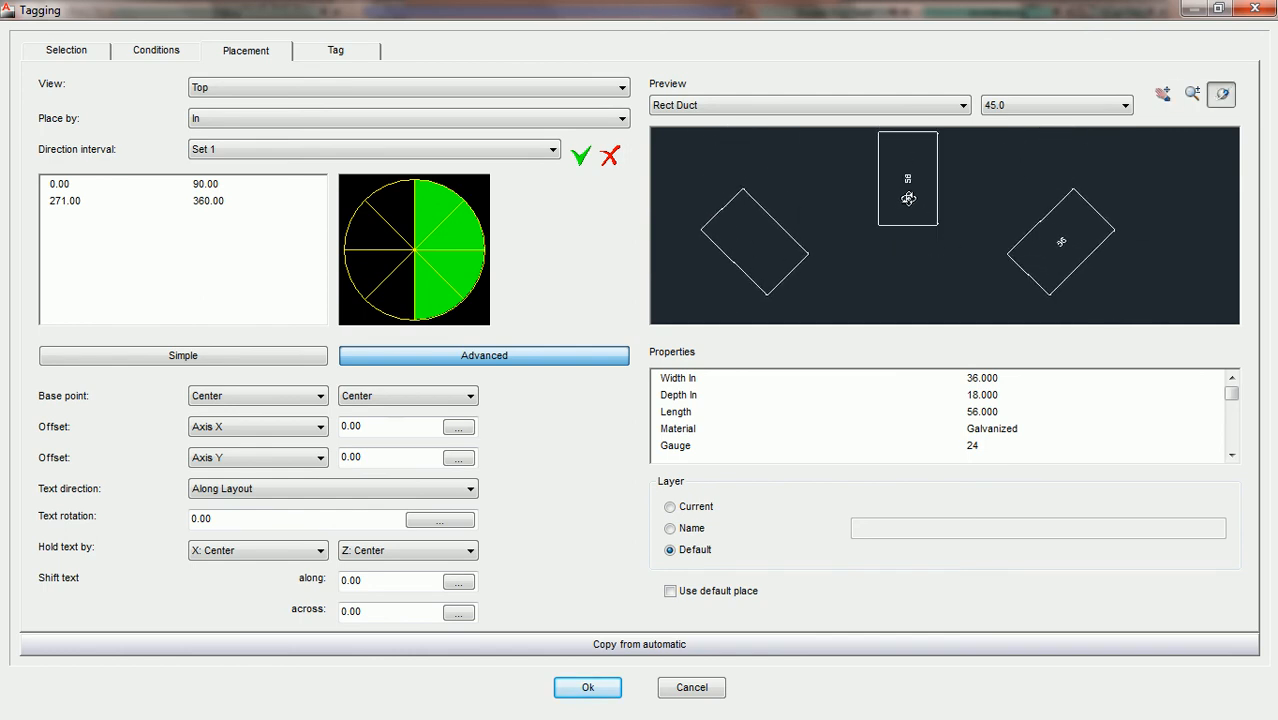
scroll(907, 198, "up", 2)
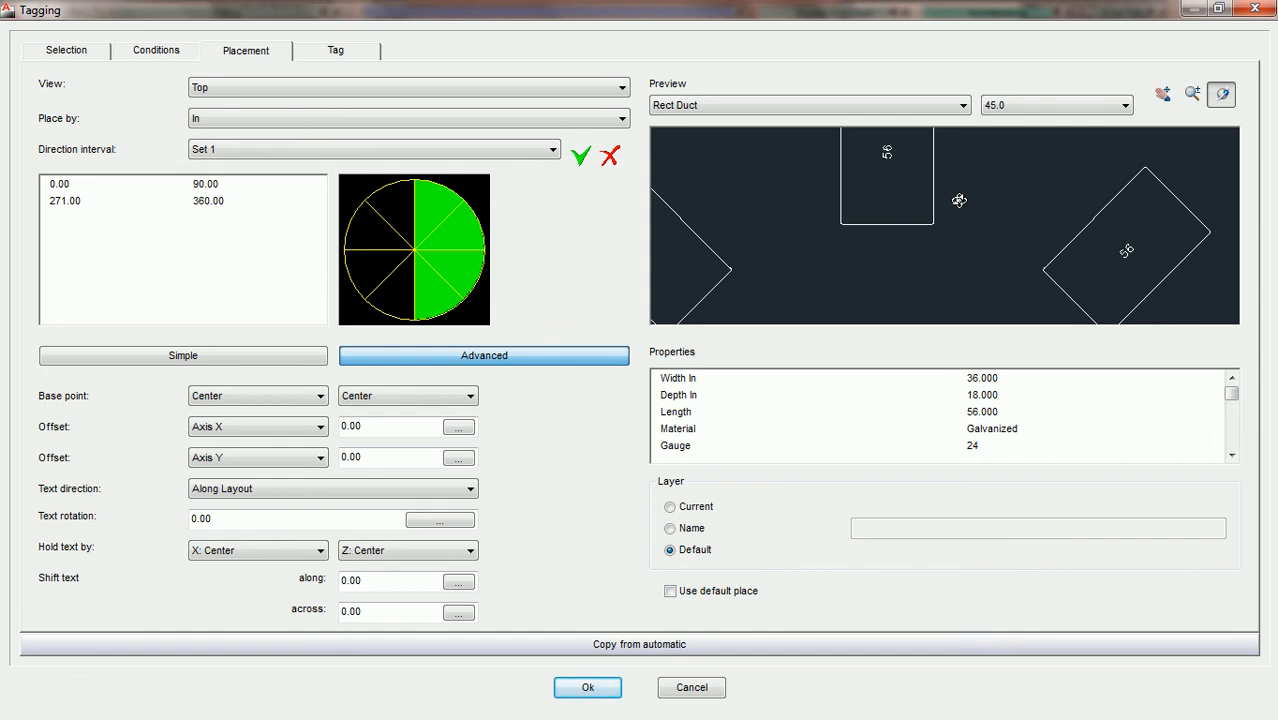
- Set the text direction for Set 1 to Along Joint and check the tag on the vertical and angled ducts
left_click(404, 490)
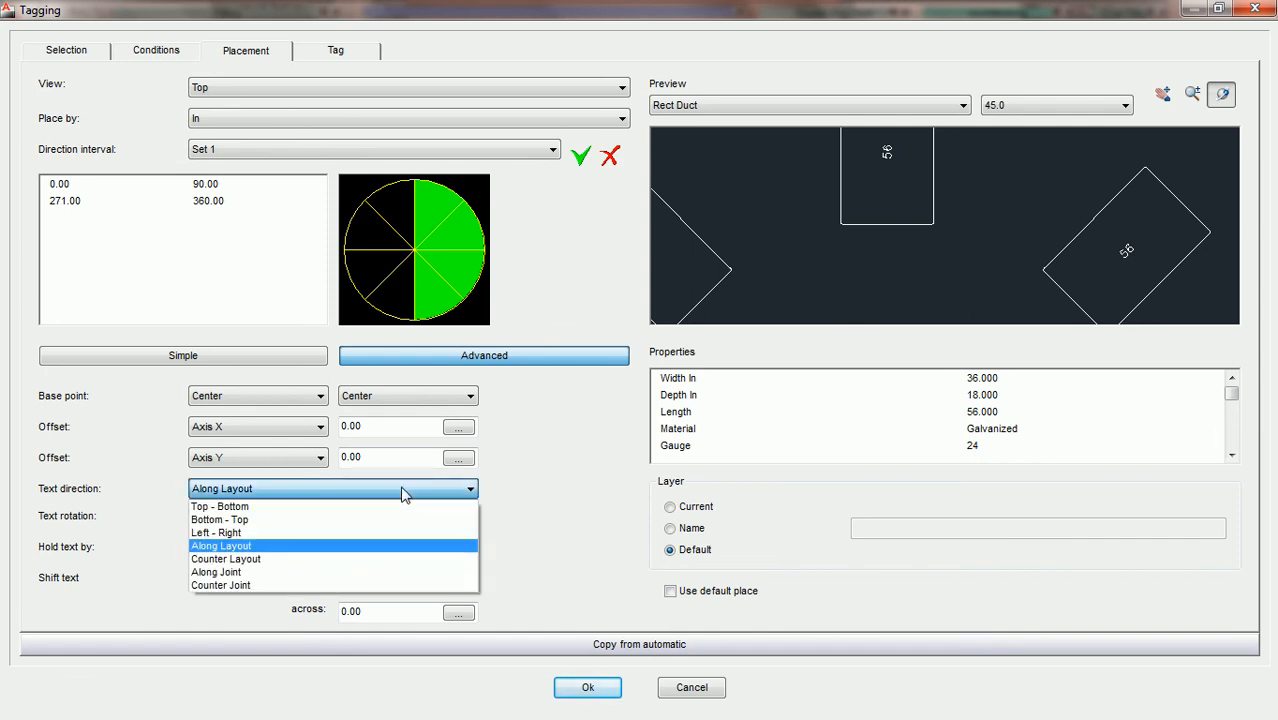
left_click(331, 572)
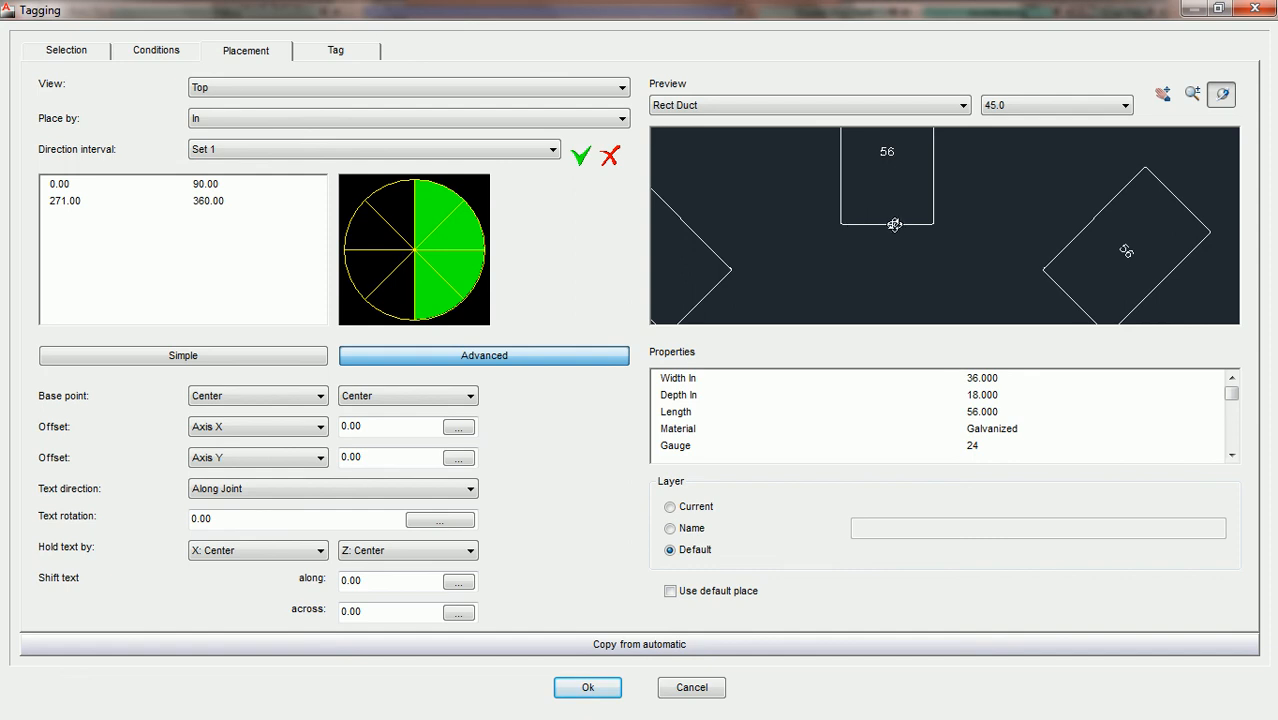
scroll(896, 194, "up", 2)
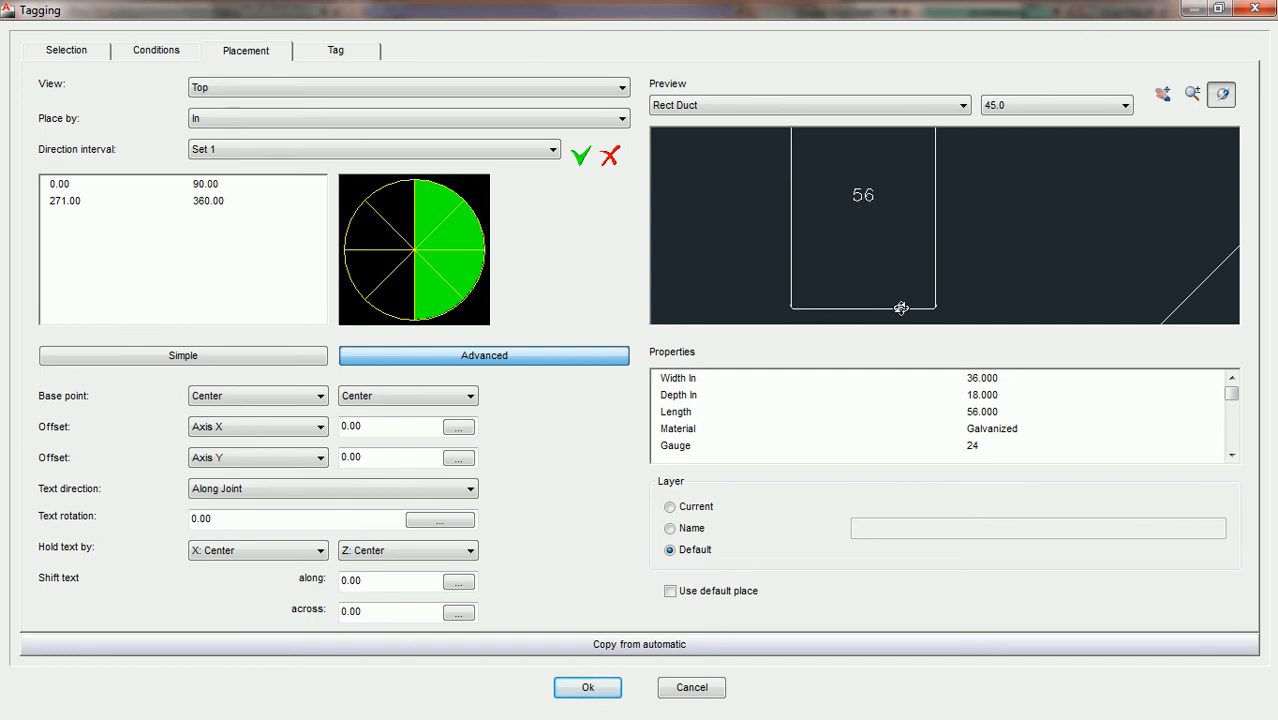
scroll(902, 298, "down", 3)
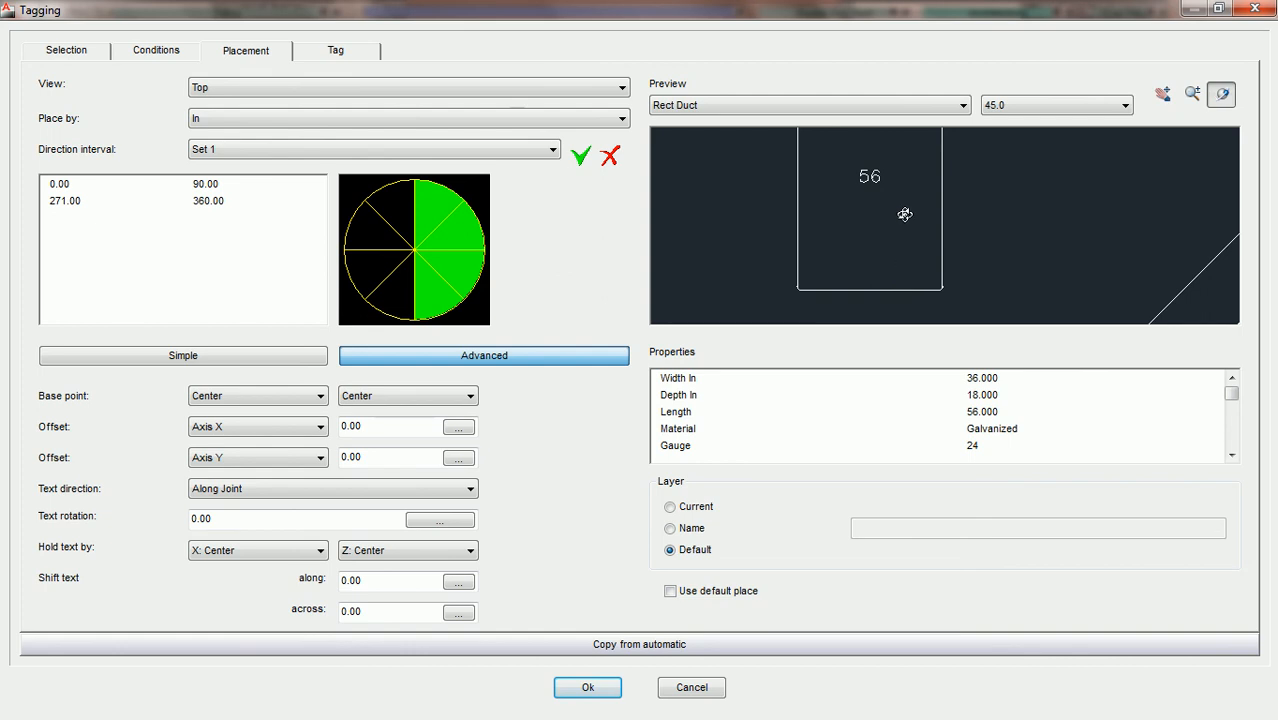
mouse_move(919, 238)
middle_mouse_down()
mouse_move(918, 128)
mouse_move(929, 142)
middle_mouse_up()
middle_click_drag(936, 231, 928, 157)
middle_click_drag(918, 253, 928, 170)
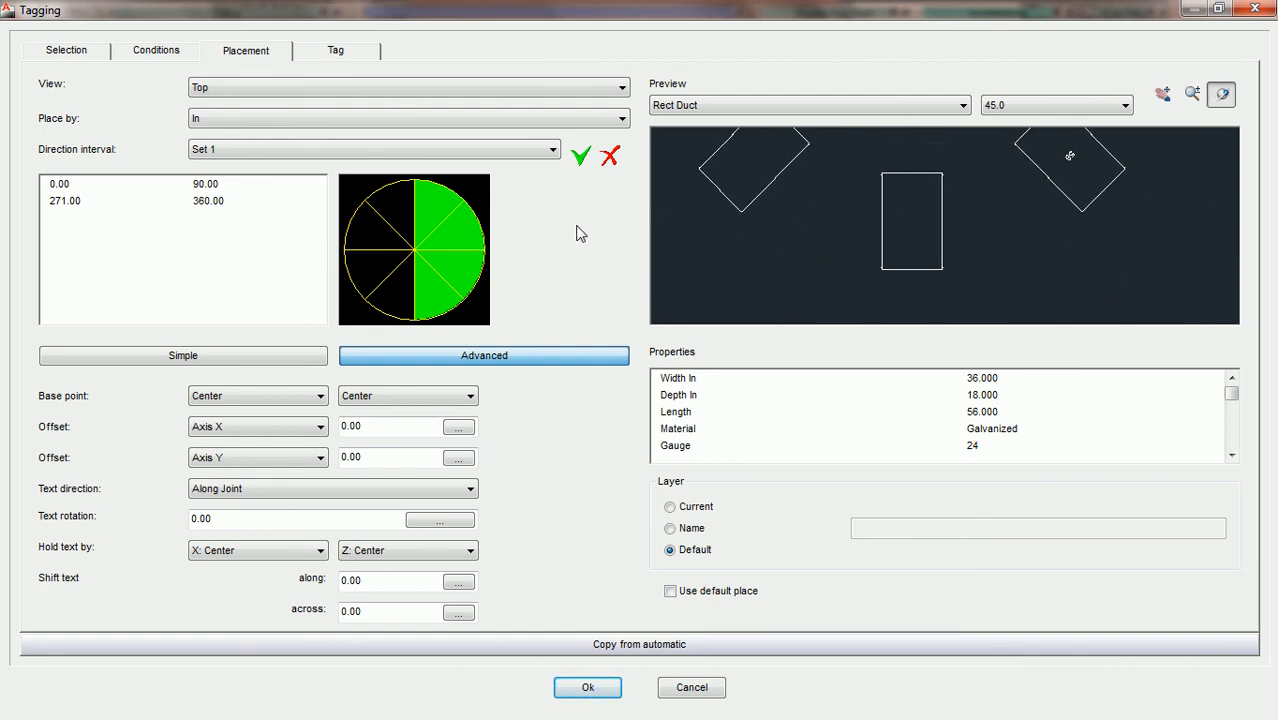
- Switch to Set 2, try the Along Joint text direction and check it on the vertical and angled ducts
left_click(238, 149)
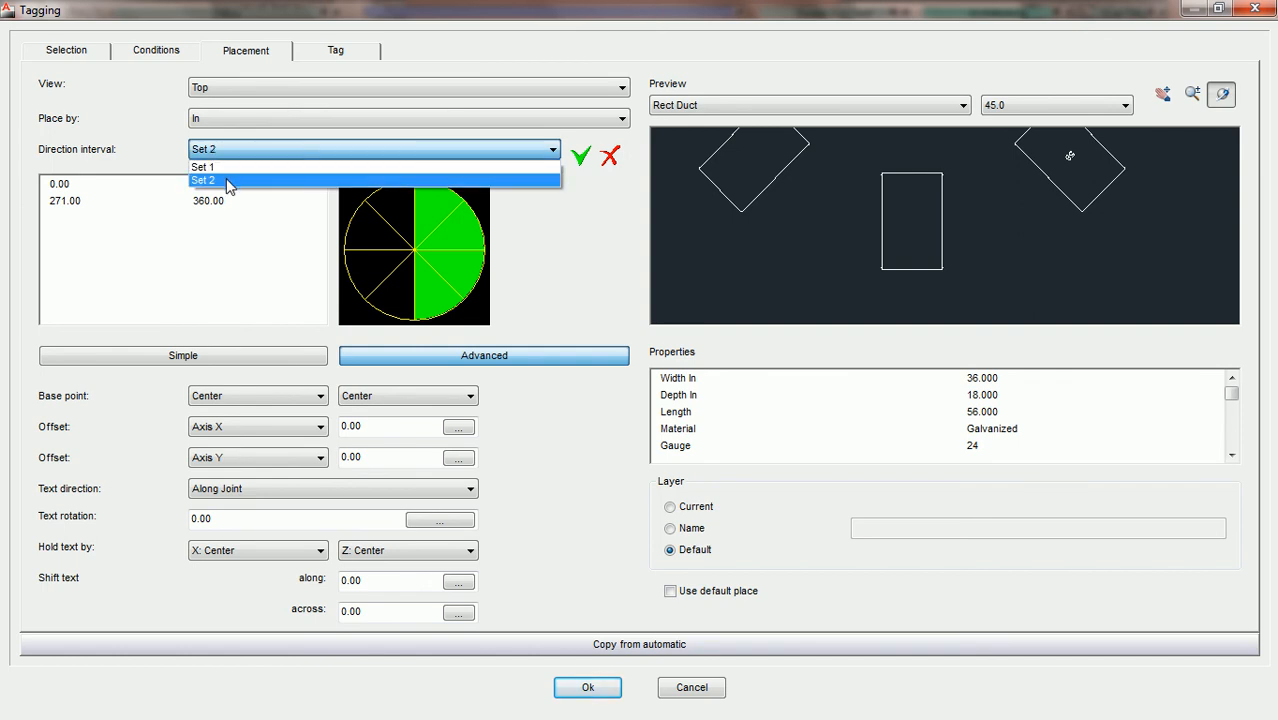
left_click(230, 182)
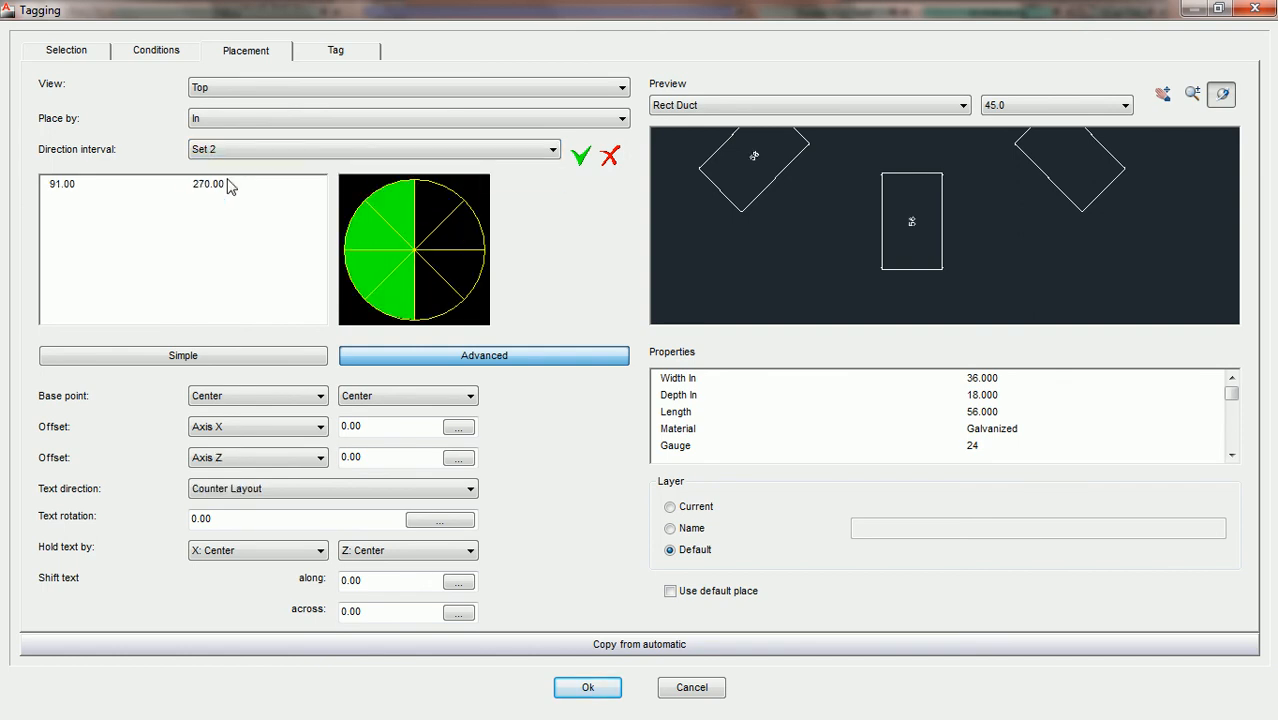
left_click(302, 489)
left_click(257, 572)
middle_click_drag(916, 181, 918, 194)
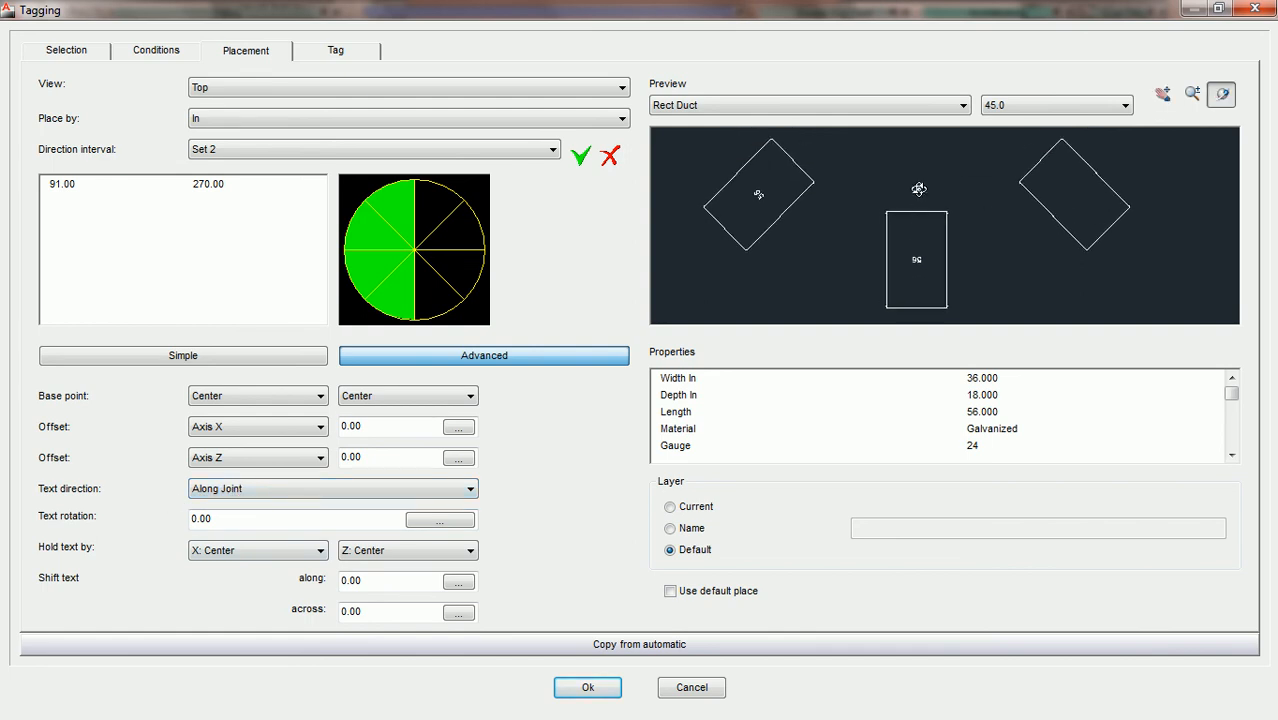
scroll(912, 275, "up", 3)
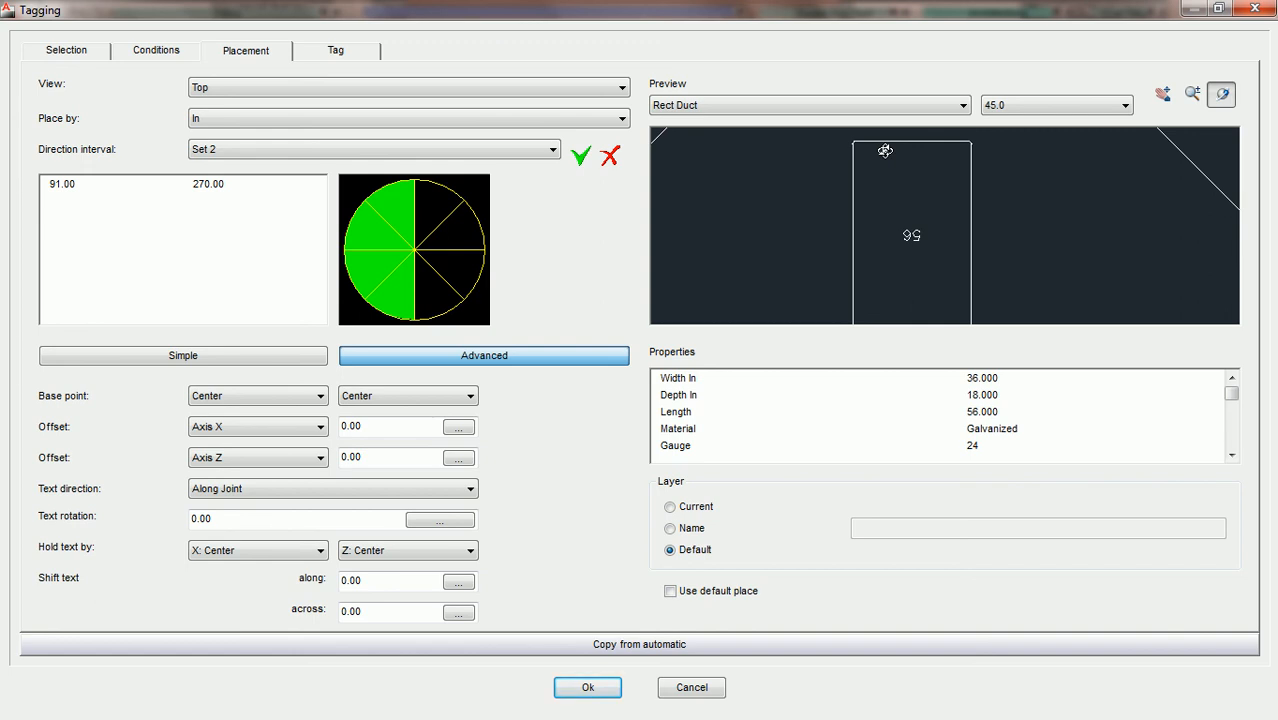
middle_click_drag(874, 186, 964, 197)
scroll(958, 200, "down", 1)
left_click_drag(757, 171, 769, 206)
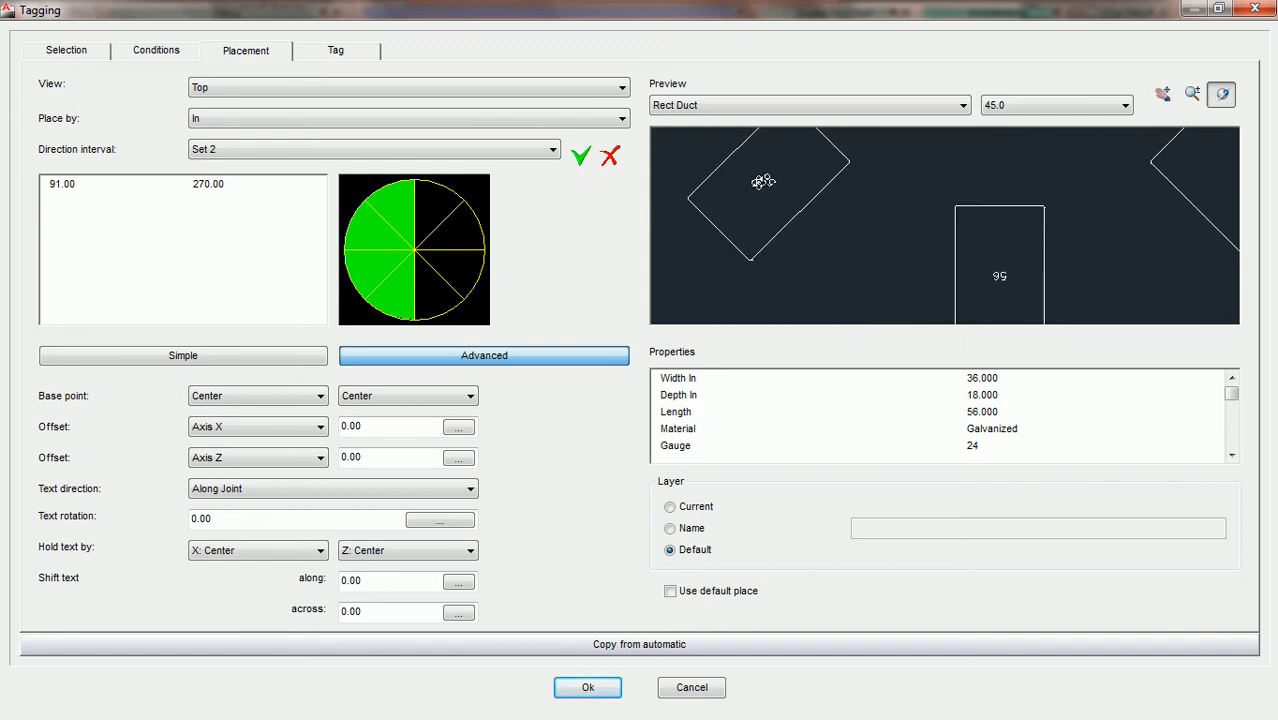
- Set the text direction for the Set 2 interval to Counter Joint
left_click(335, 490)
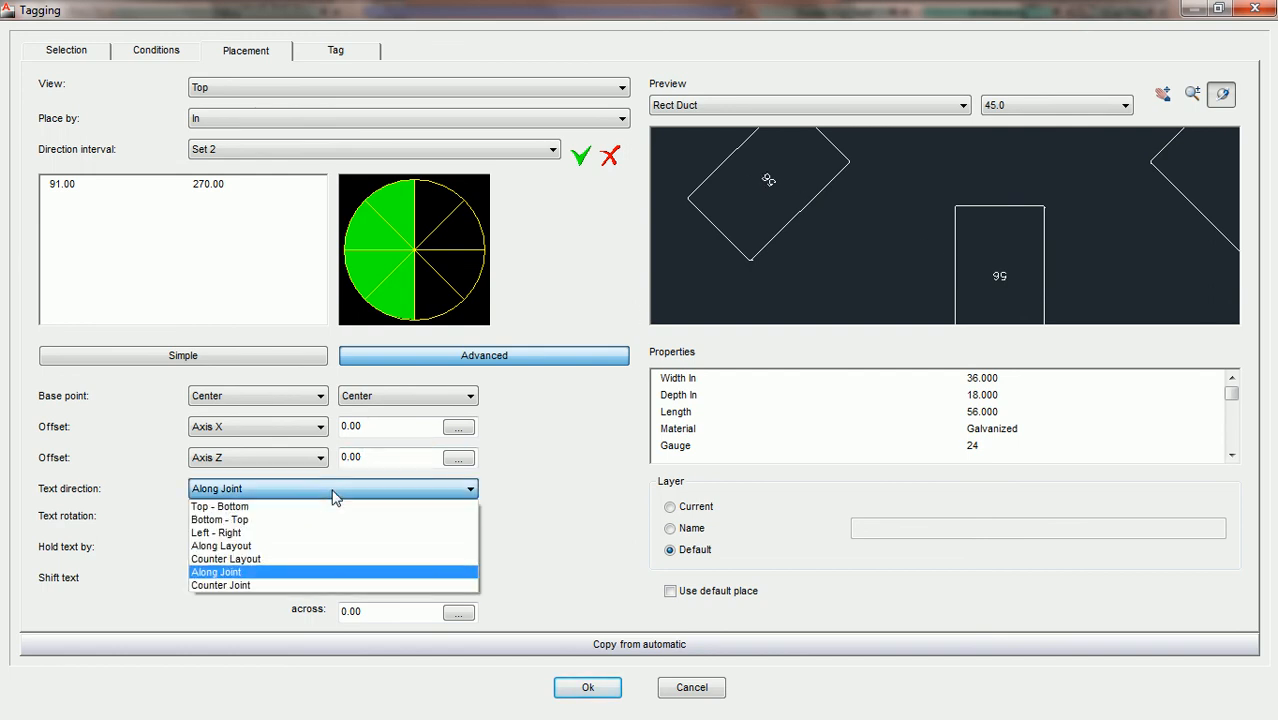
left_click(258, 586)
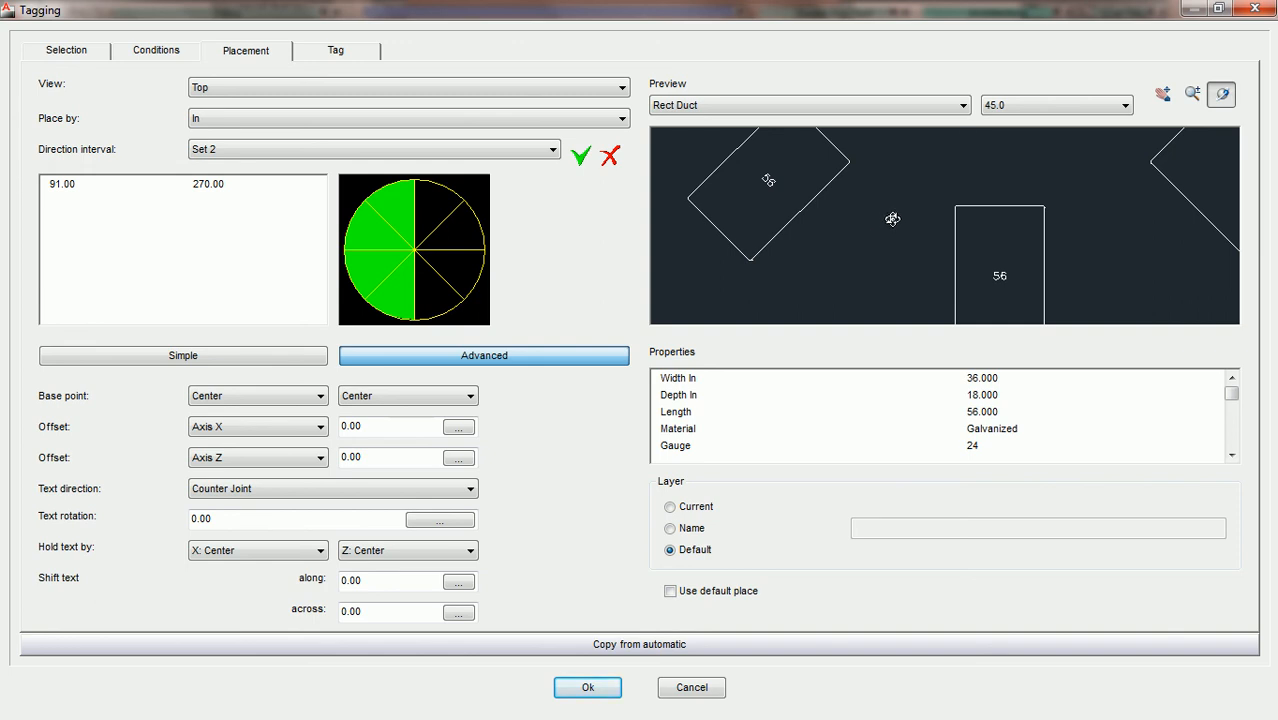
- Try text rotations of 45 and 25 for the Set 1 interval and clear the rotation value
left_click_drag(861, 202, 871, 228)
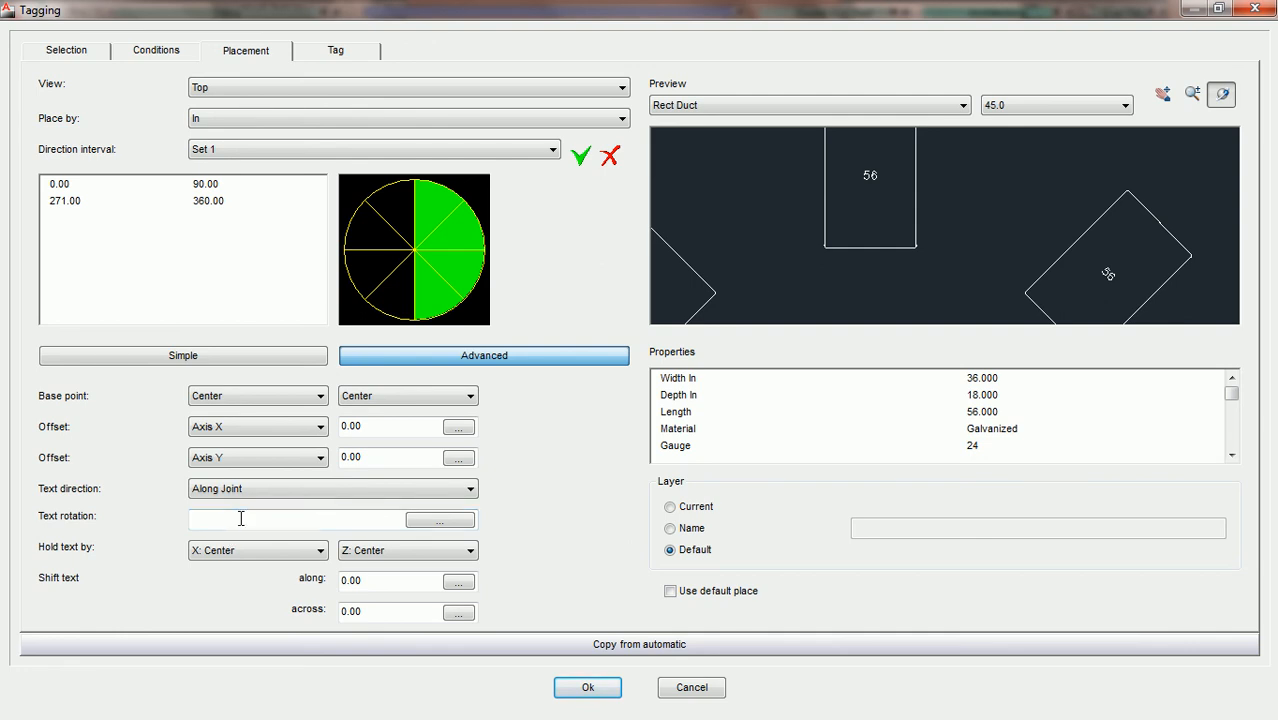
middle_click_drag(976, 245, 930, 248)
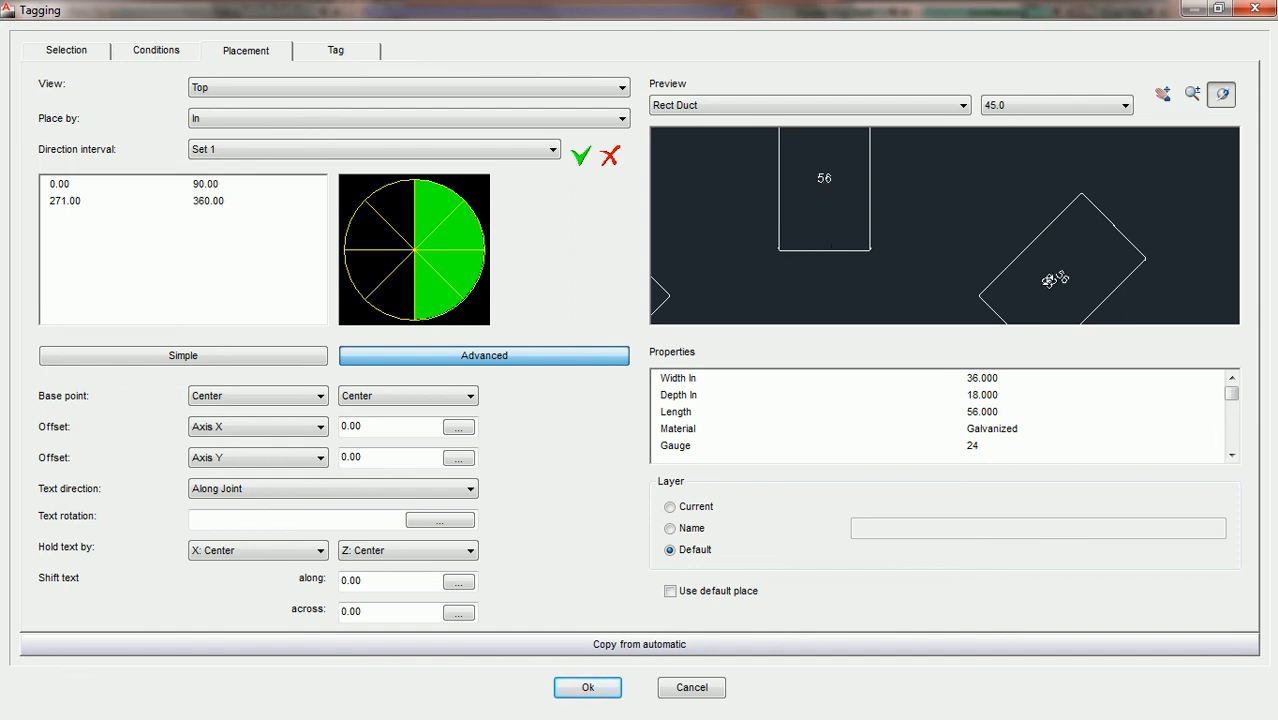
left_click_drag(1042, 284, 1048, 276)
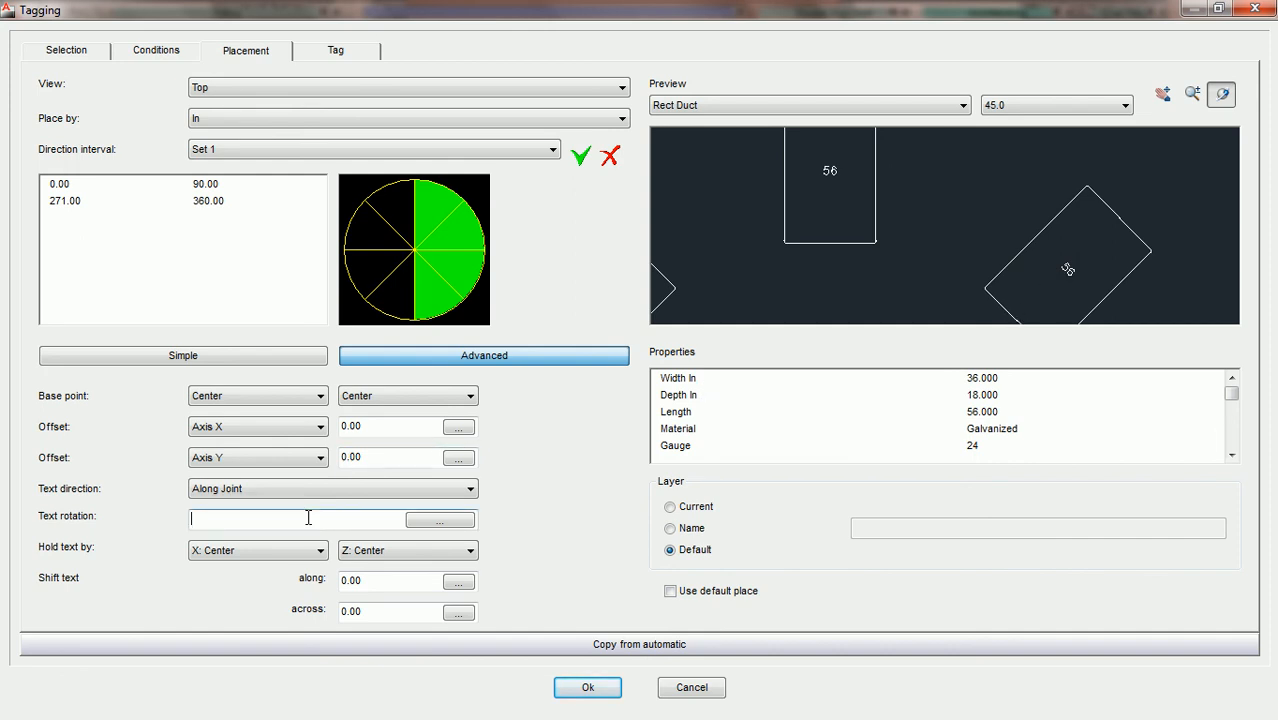
type("45")
left_click_drag(228, 517, 187, 533)
type("25")
key("BackSpace")
key("BackSpace")
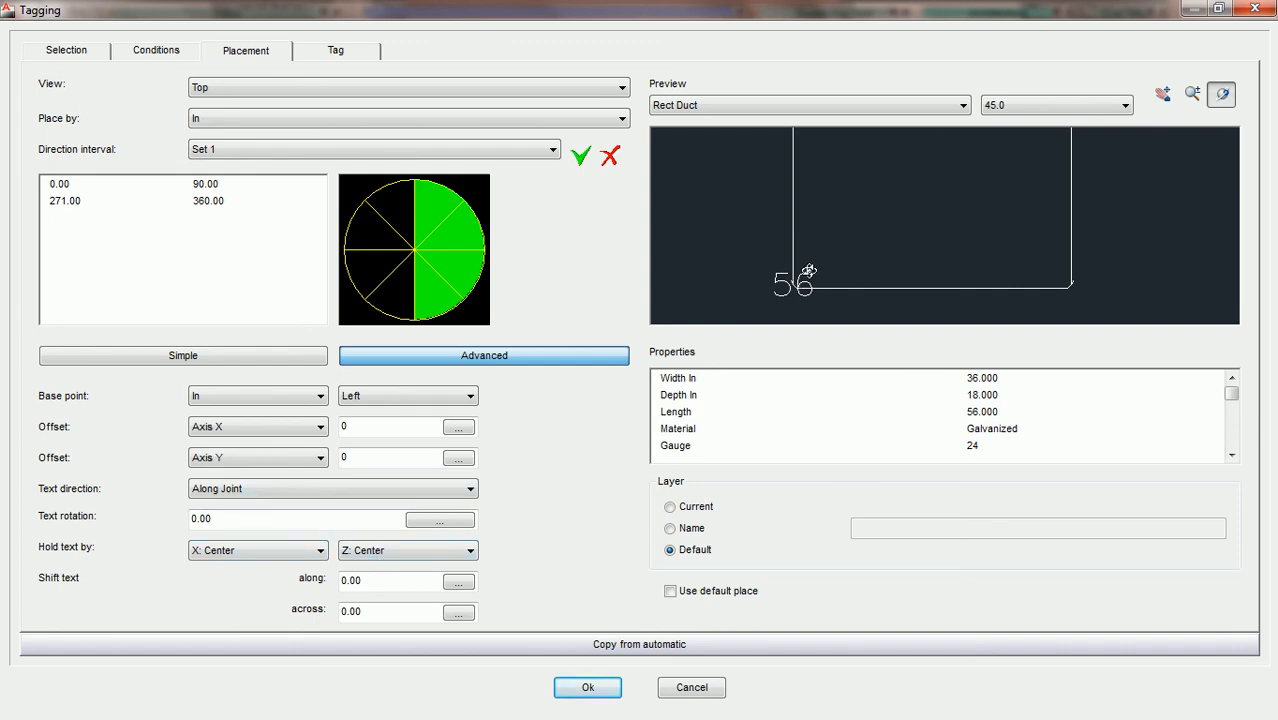
- Hold the Set 1 tag text by X: Left and Z: Bottom, and set its Axis X offset to 1
scroll(794, 290, "up", 1)
middle_click_drag(774, 307, 834, 260)
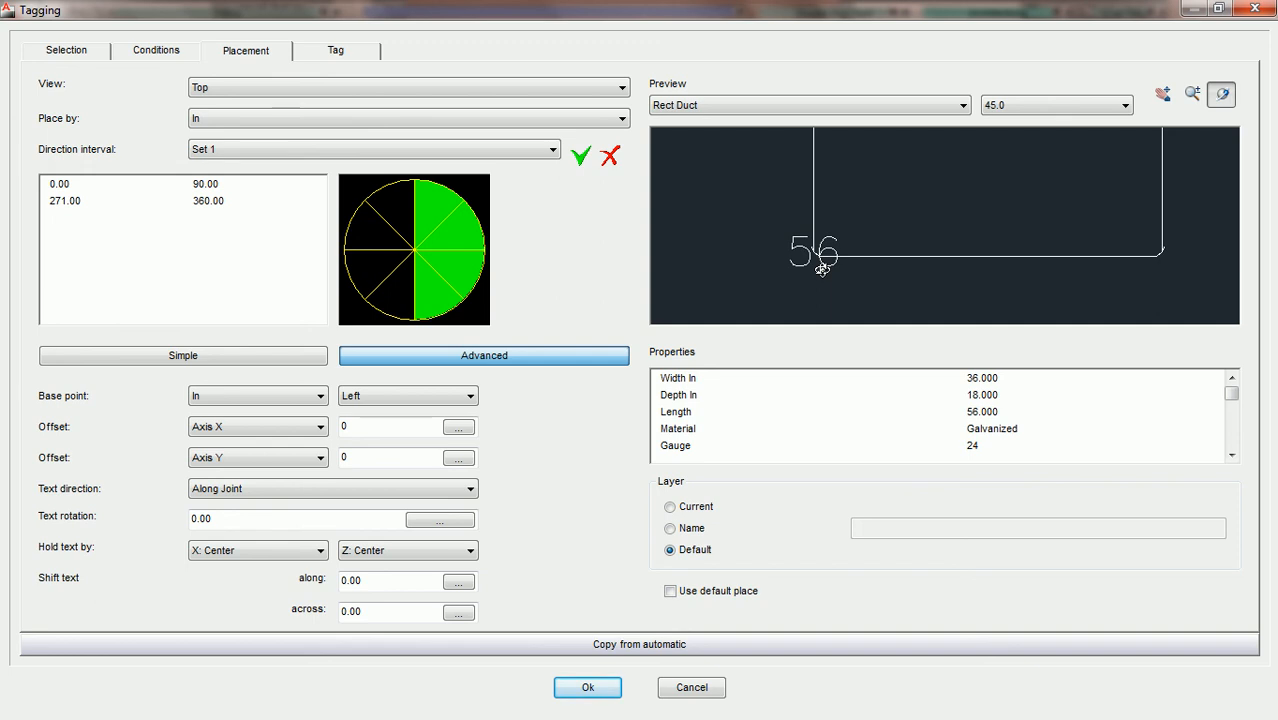
left_click(321, 553)
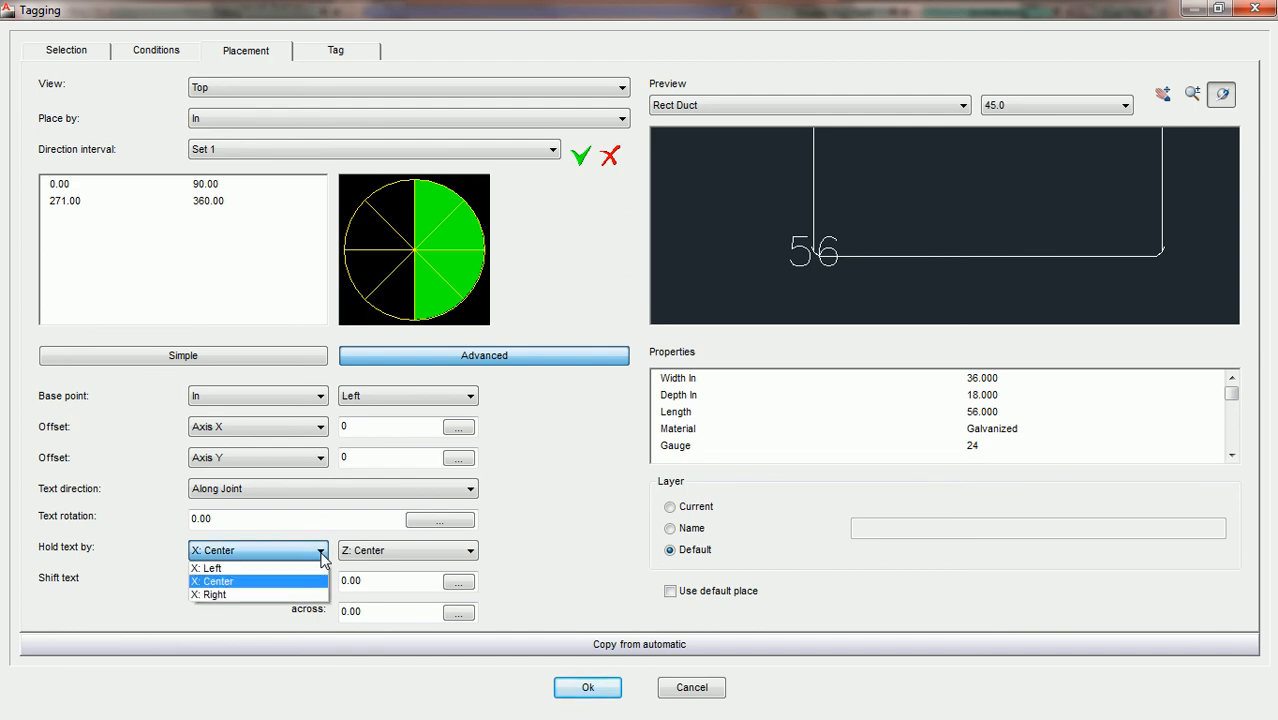
left_click(300, 568)
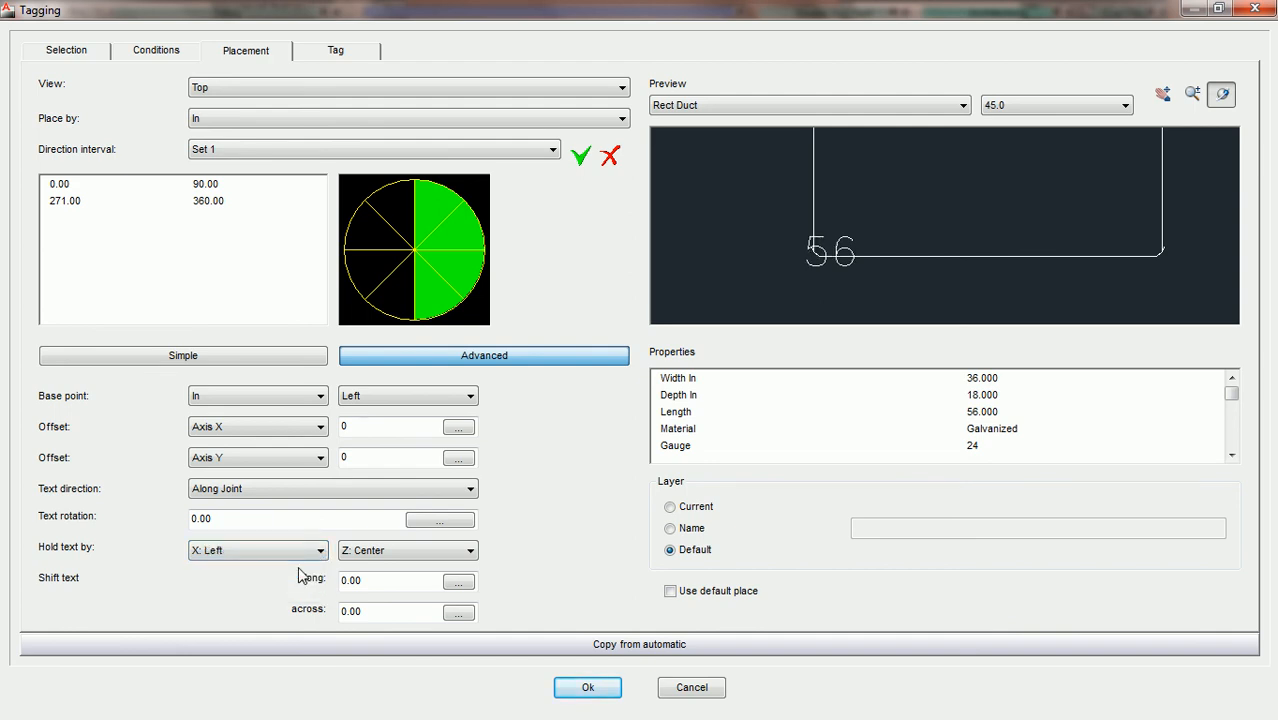
left_click(382, 553)
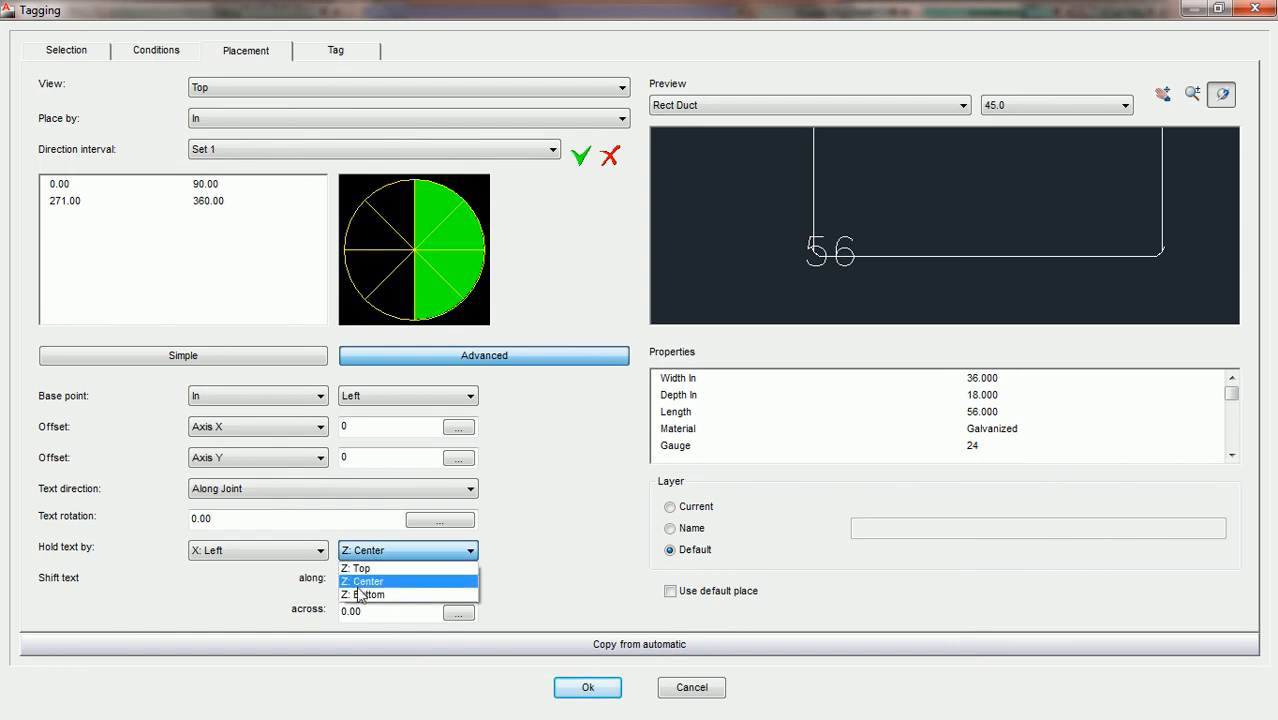
left_click(361, 597)
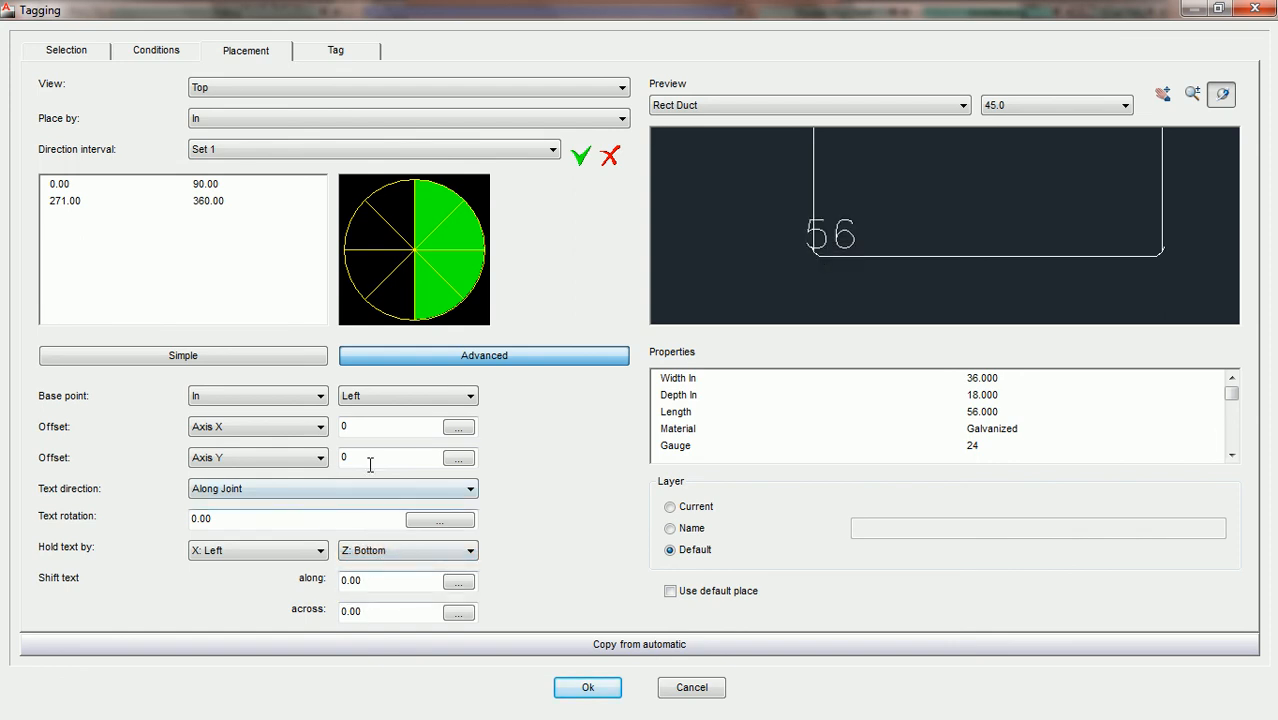
double_click(368, 427)
type("1")
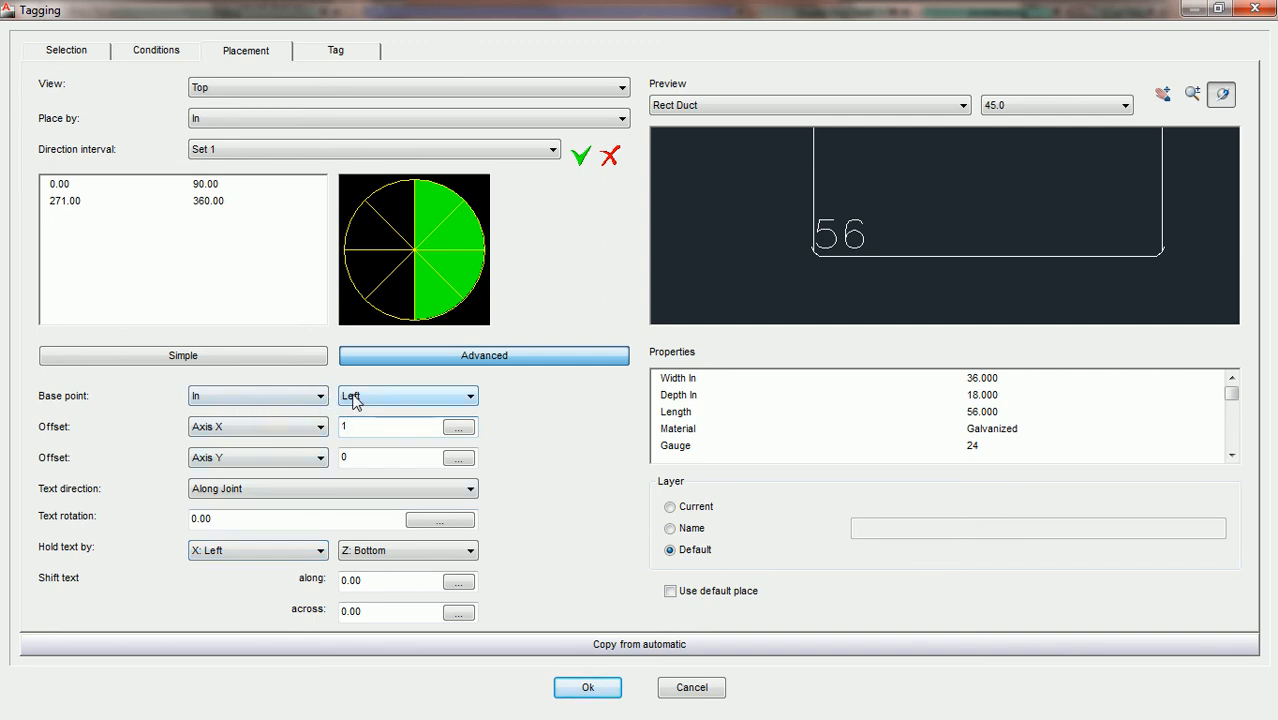
- Hold the tag text by X: Right and Z: Top, and reset the Axis X offset to 0
left_click(318, 553)
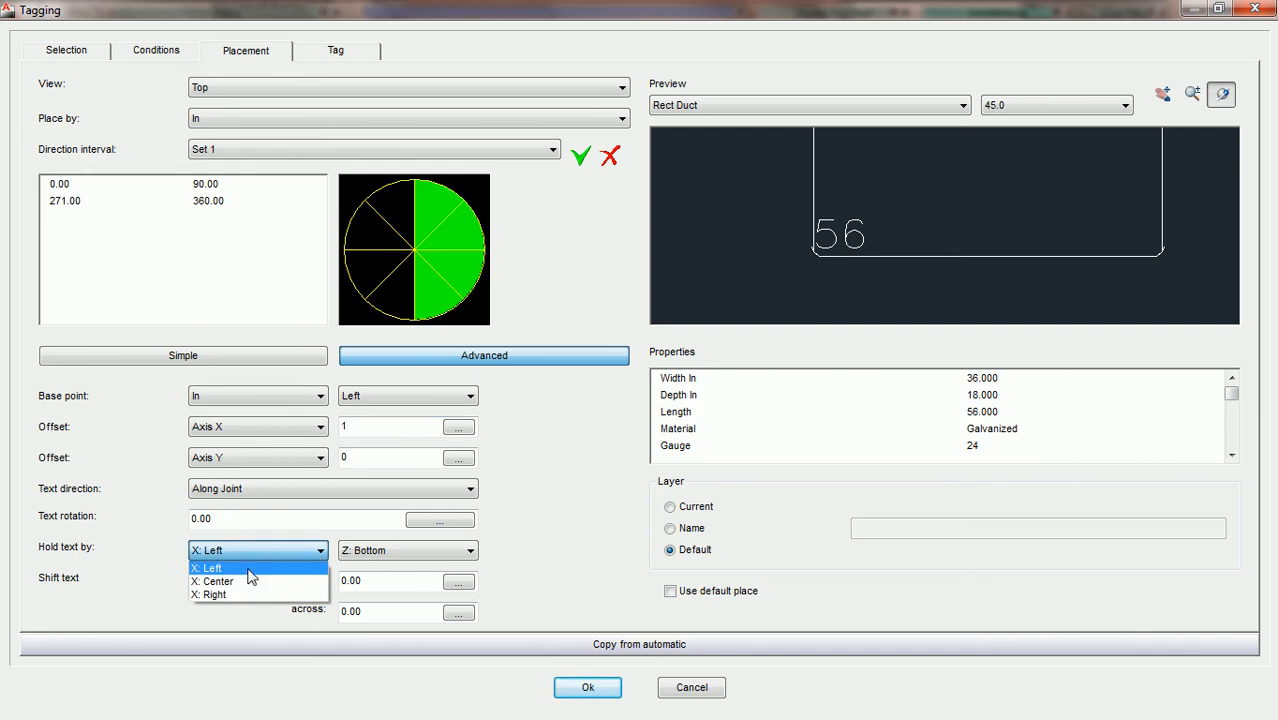
left_click(372, 553)
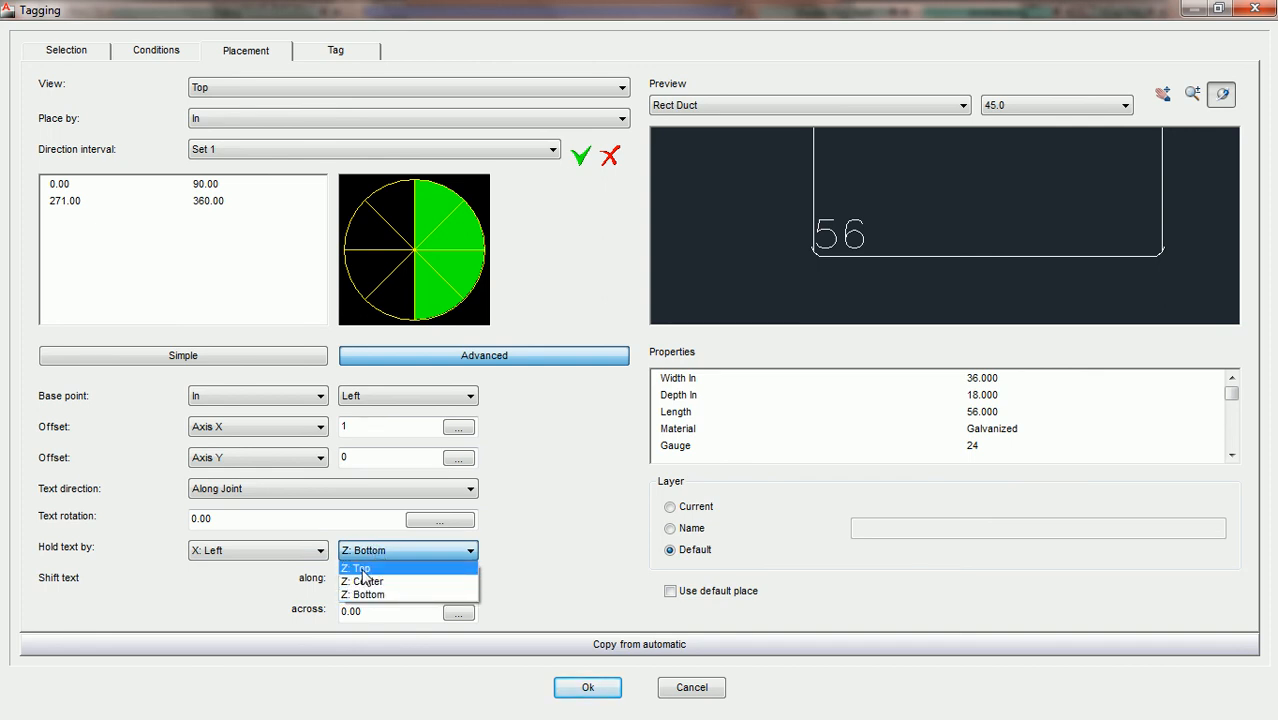
left_click(362, 572)
left_click(319, 551)
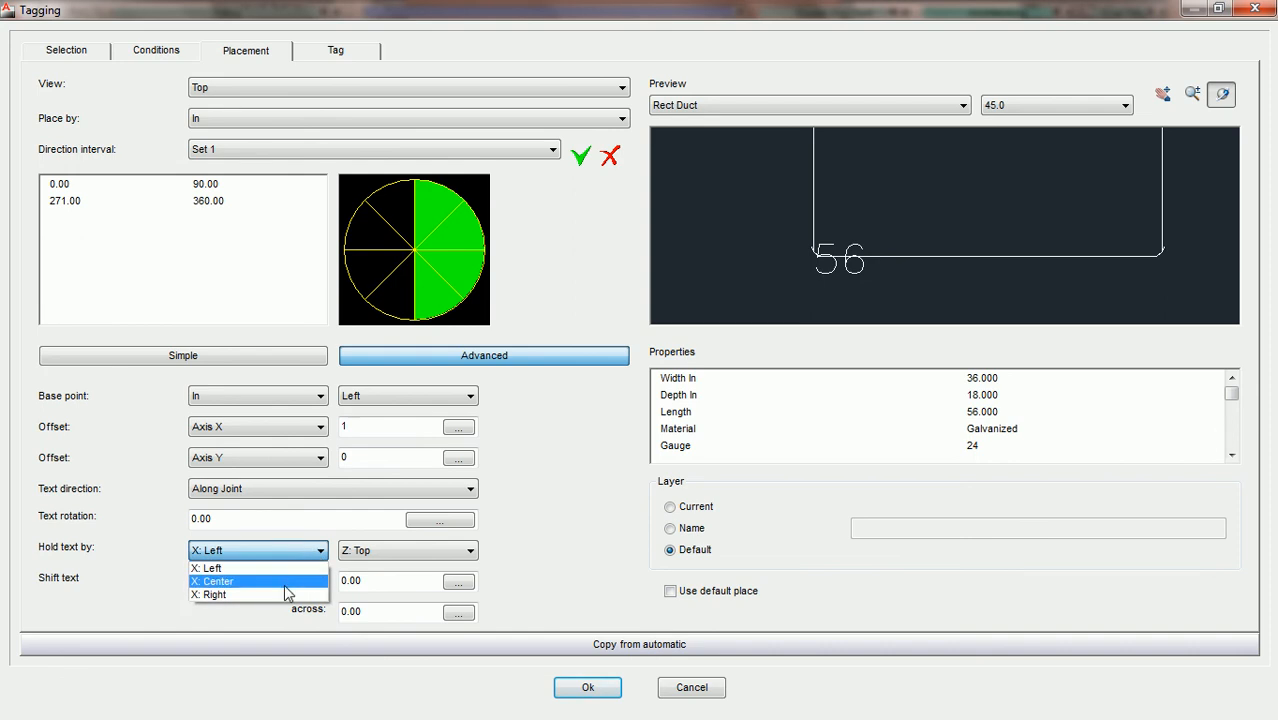
left_click(286, 597)
double_click(392, 427)
type("0")
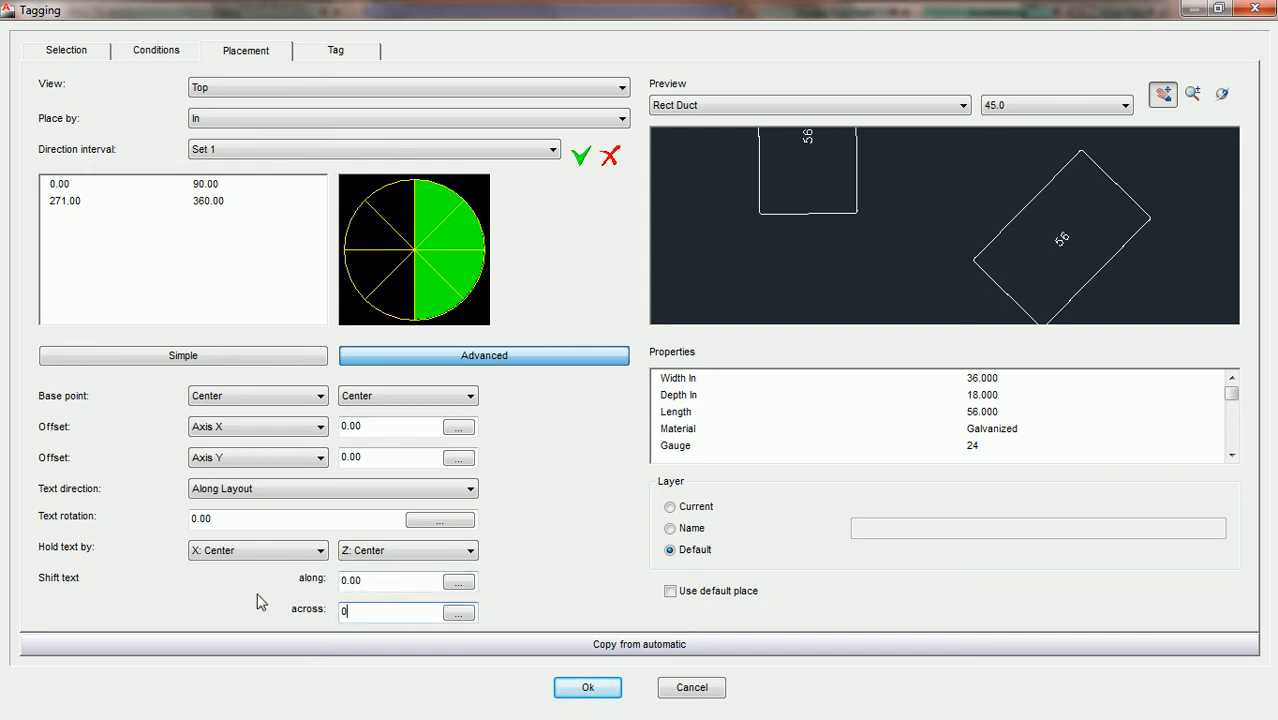
- Examine the axis choices for the first offset and keep Axis X selected
left_click(260, 432)
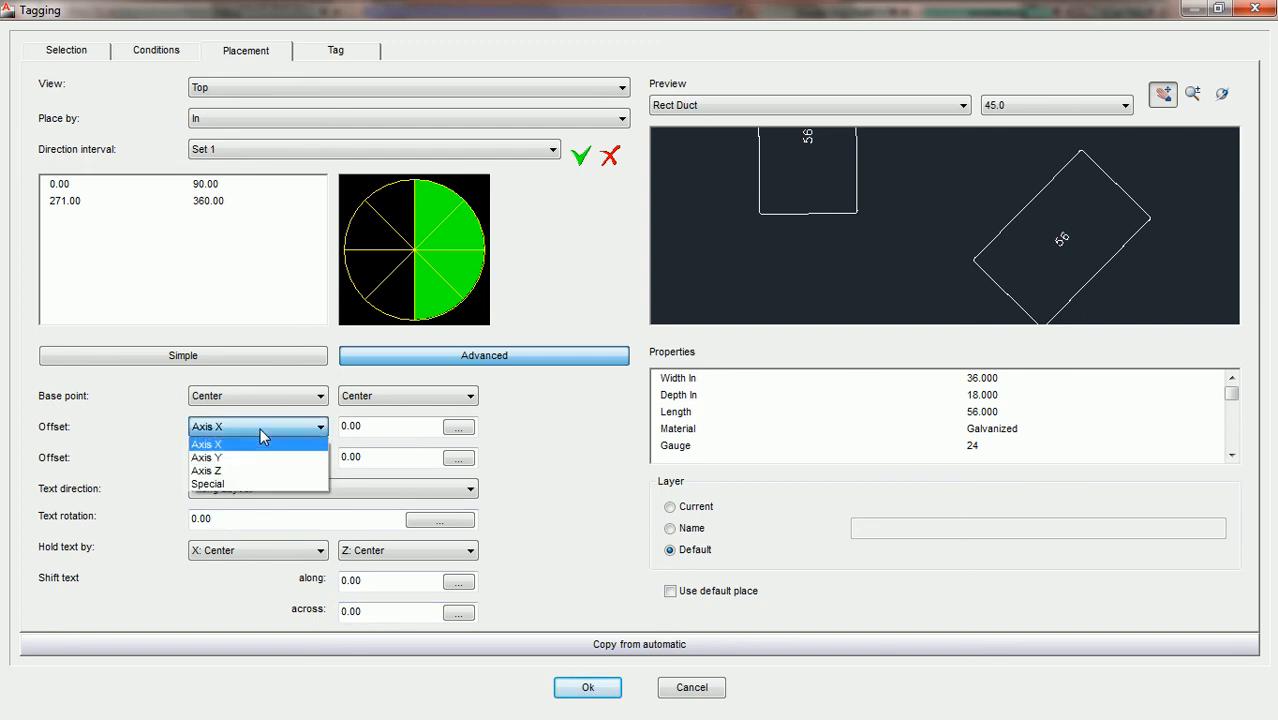
left_click(260, 431)
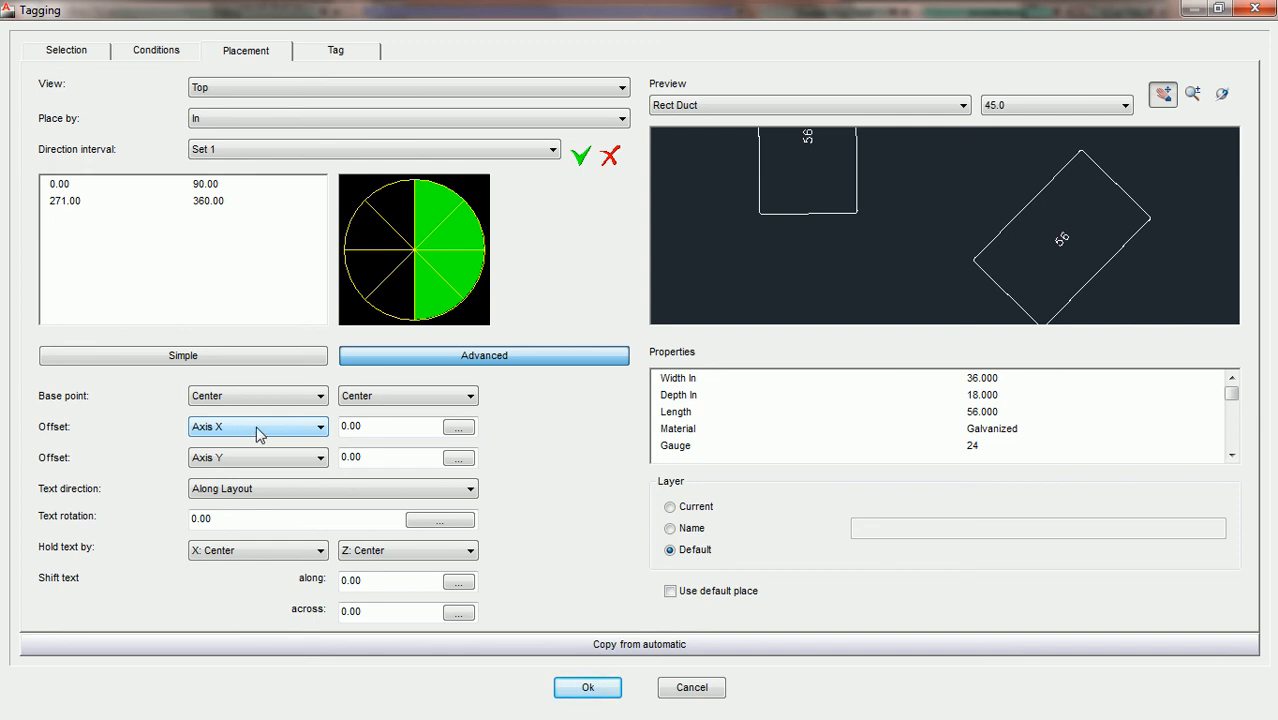
left_click(257, 432)
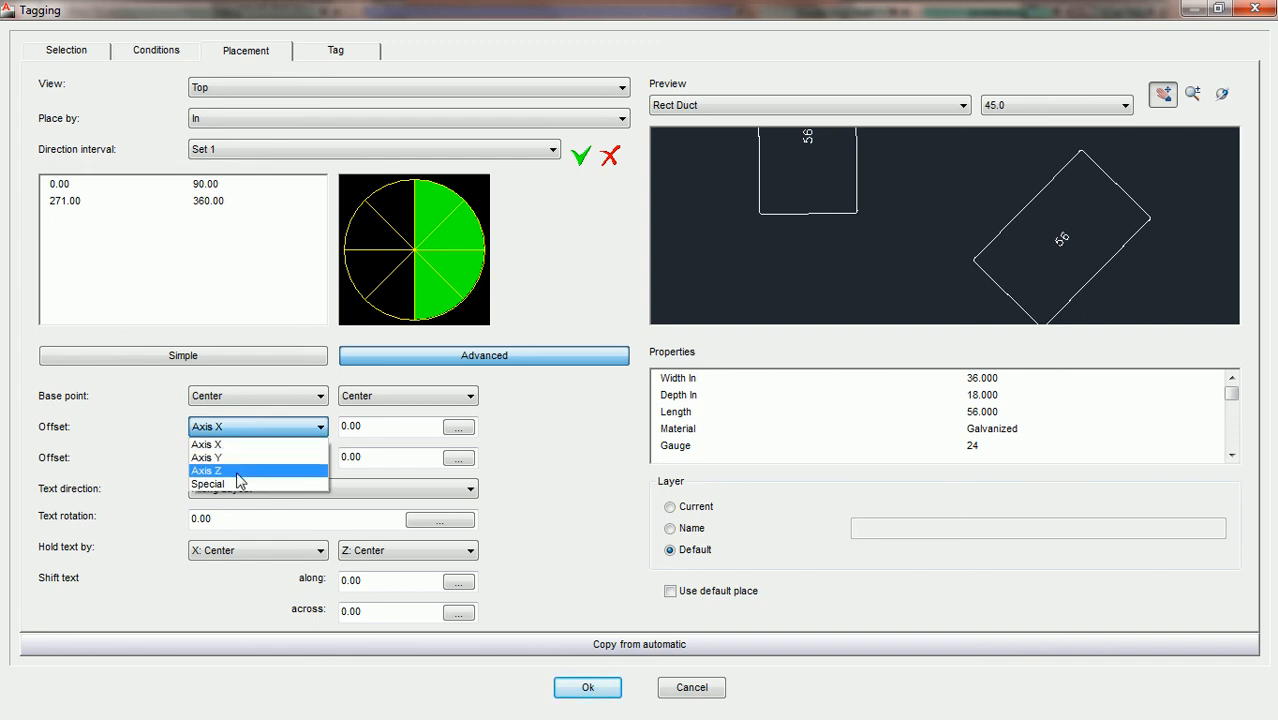
left_click(245, 444)
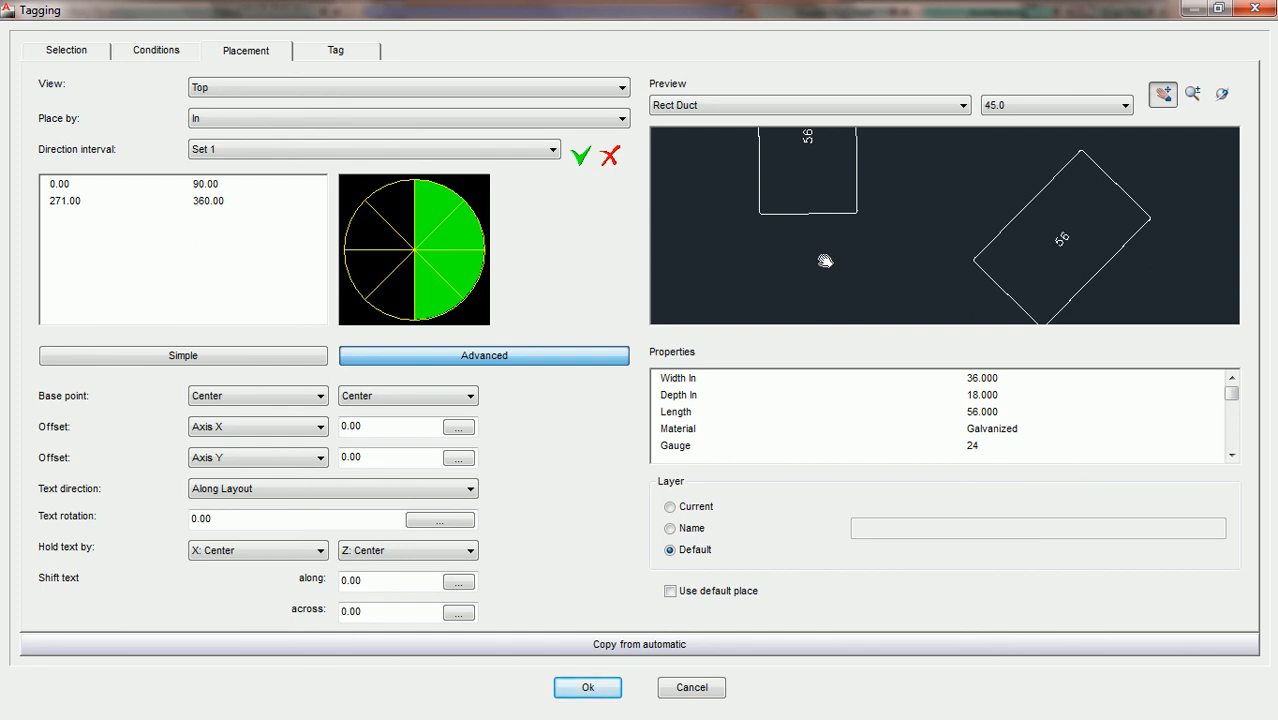
- Move the Set 1 tag's base point to the duct's right side, keeping it centered along the length
left_click_drag(884, 248, 893, 254)
scroll(894, 253, "down", 1)
left_click_drag(977, 260, 887, 245)
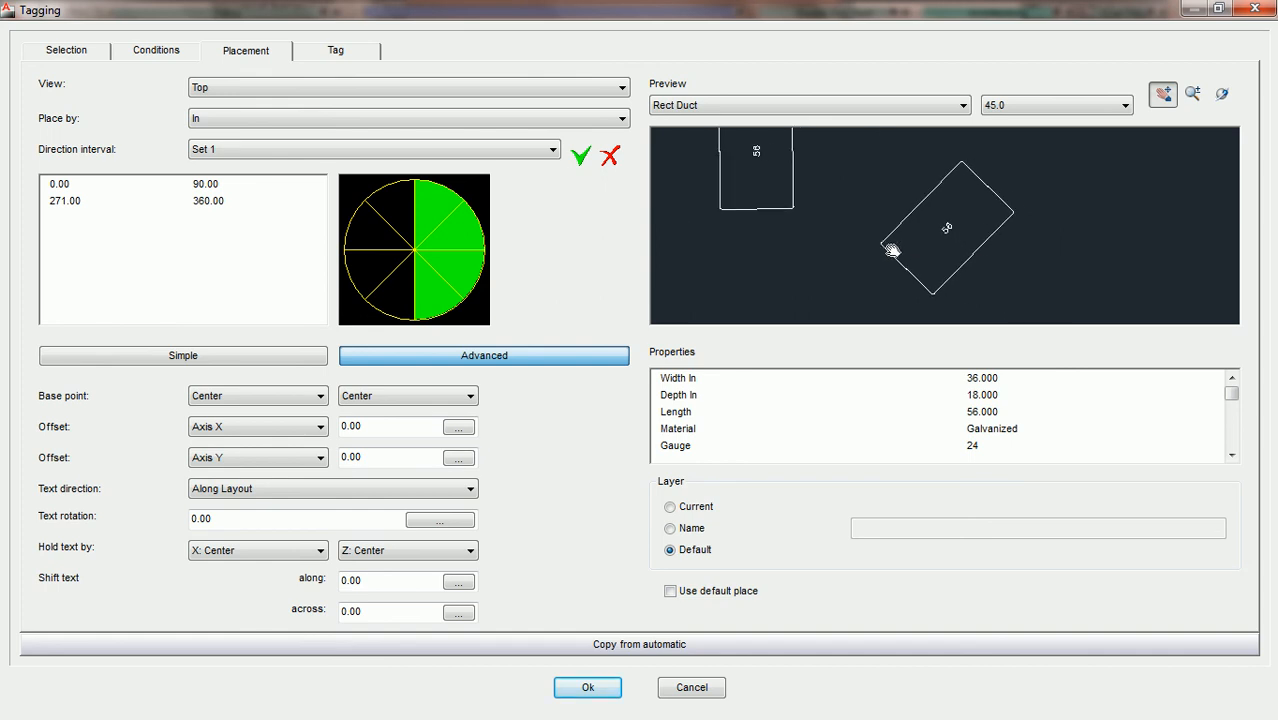
scroll(908, 257, "up", 1)
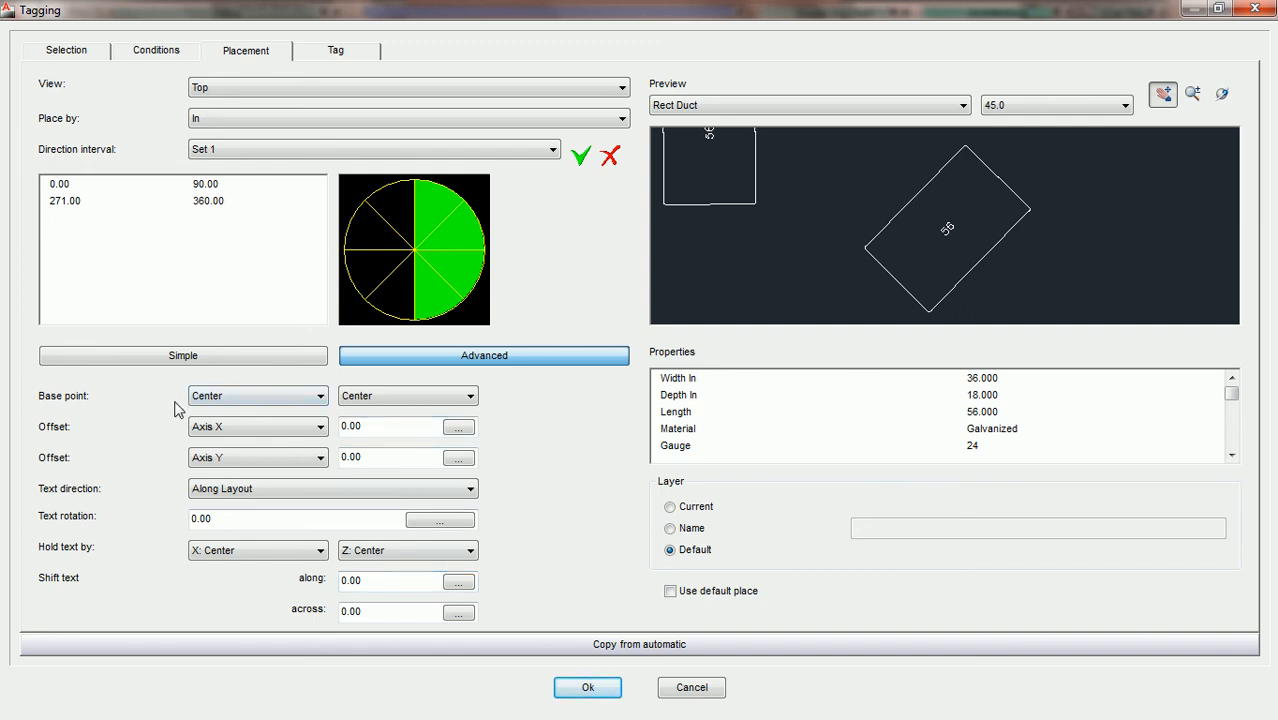
left_click(402, 396)
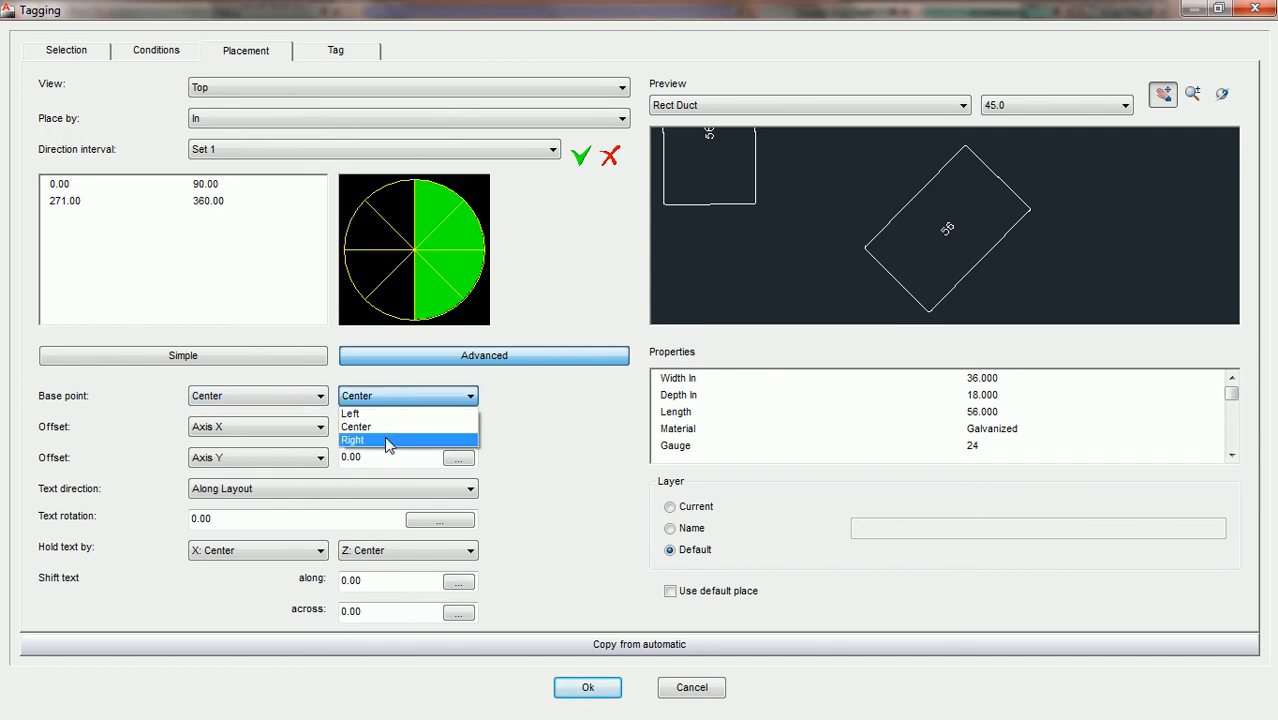
left_click(391, 441)
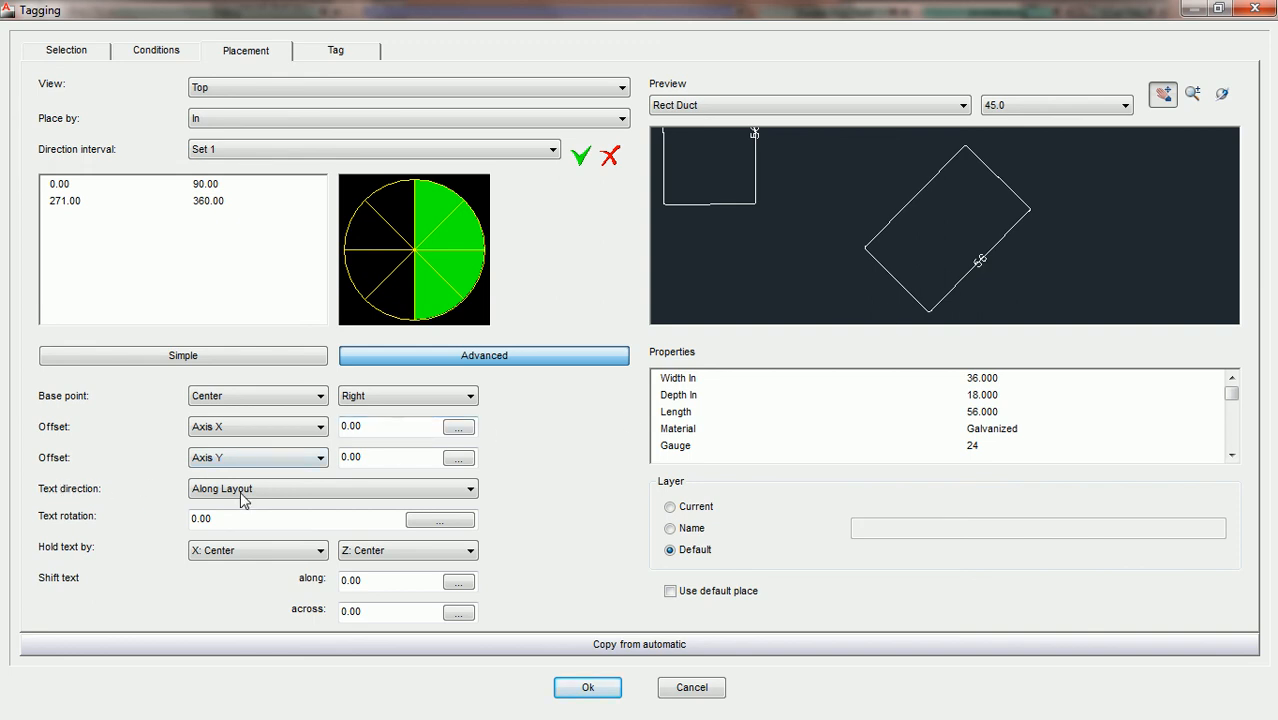
- Hold the tag text by Z: Bottom and check its position against the angled duct's edge
scroll(1002, 264, "up", 3)
left_click_drag(1024, 277, 946, 217)
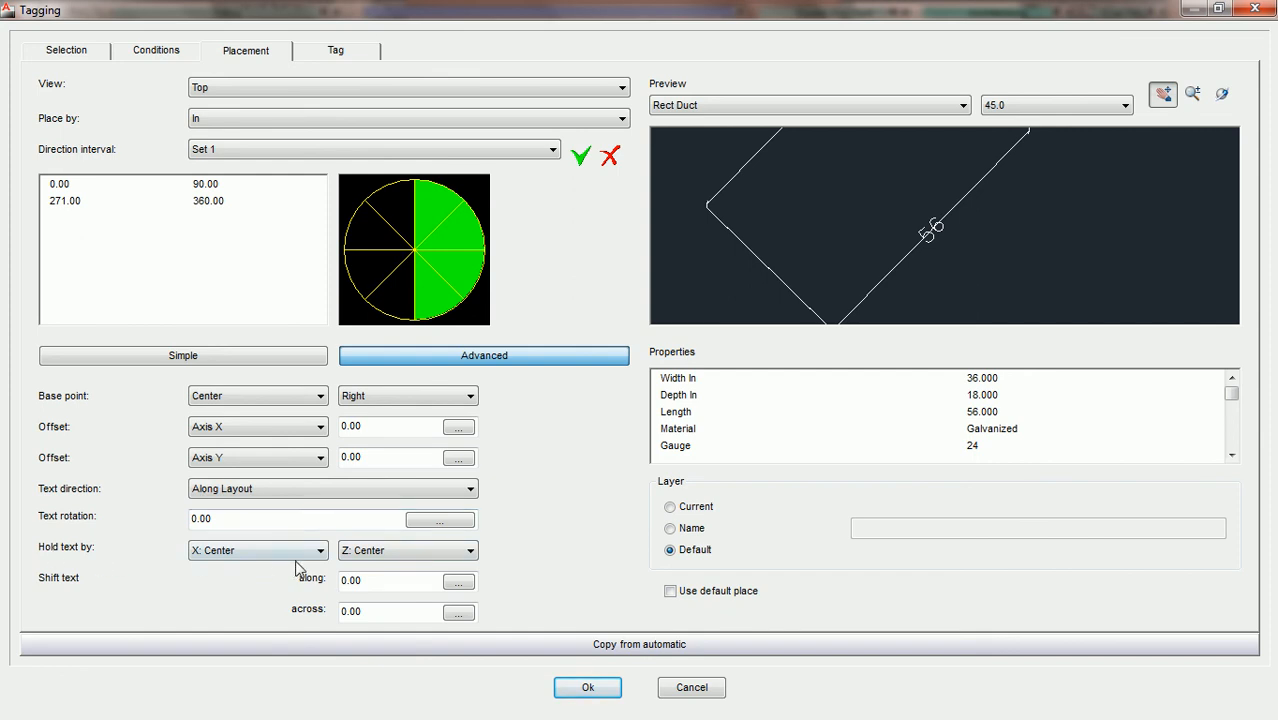
left_click(396, 556)
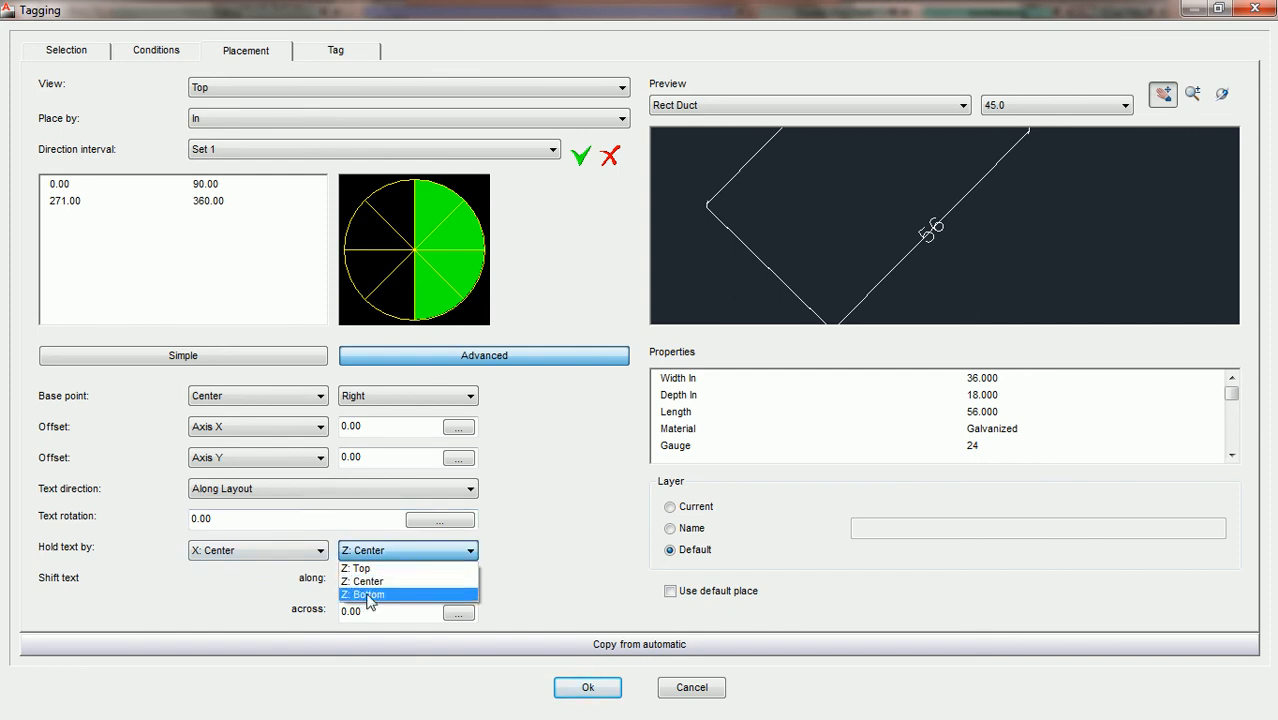
left_click(367, 595)
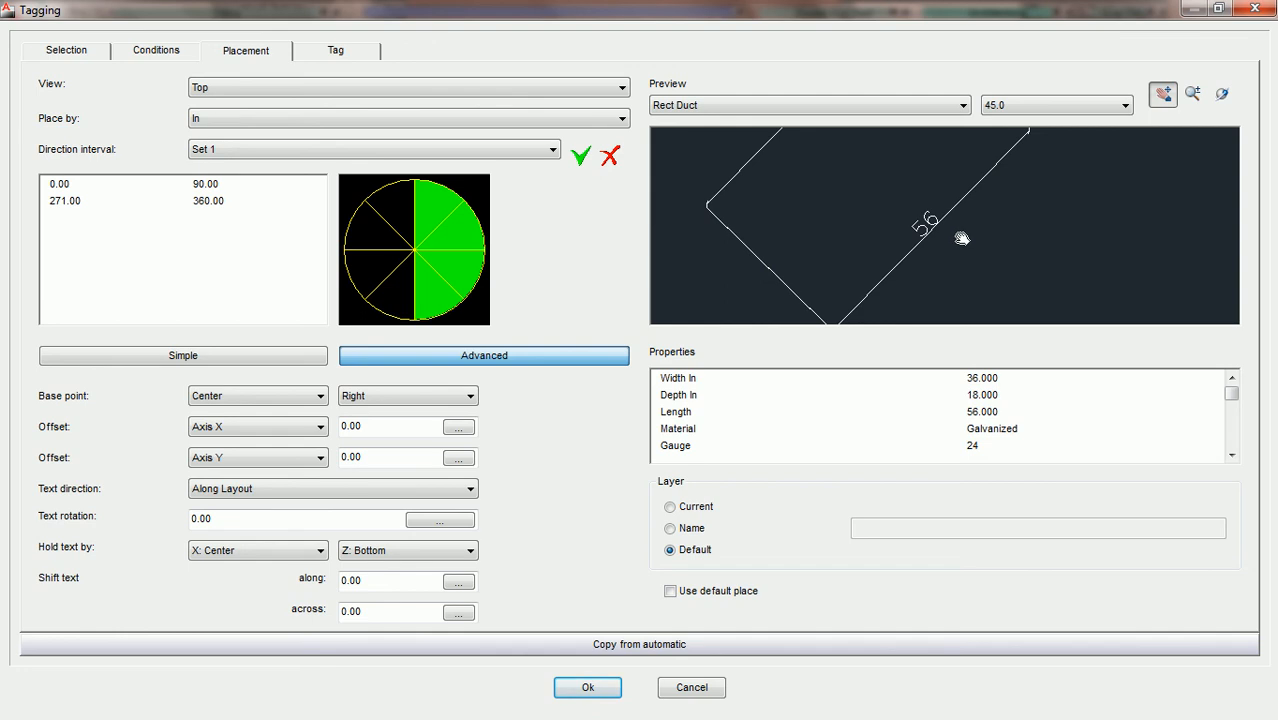
scroll(944, 238, "up", 3)
left_click_drag(932, 223, 917, 232)
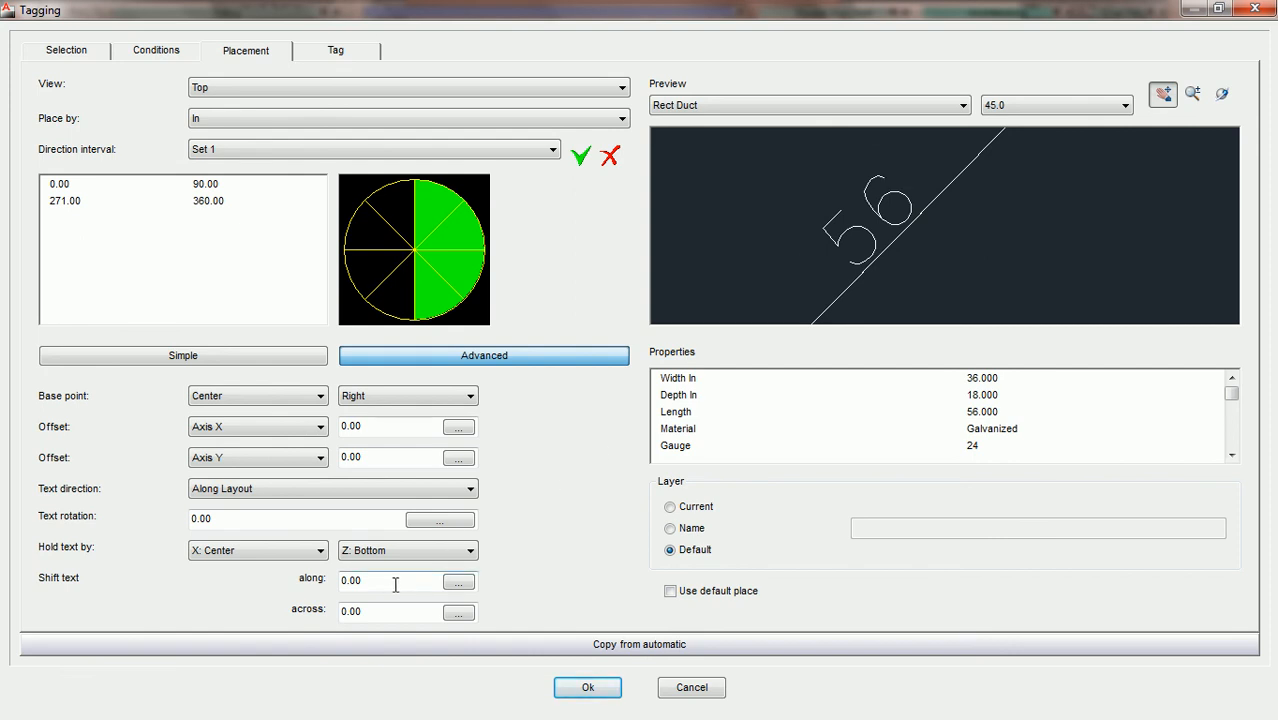
- Try shifting the tag text along by 5 and by -5, and reset the along shift to 0
double_click(346, 582)
type("5")
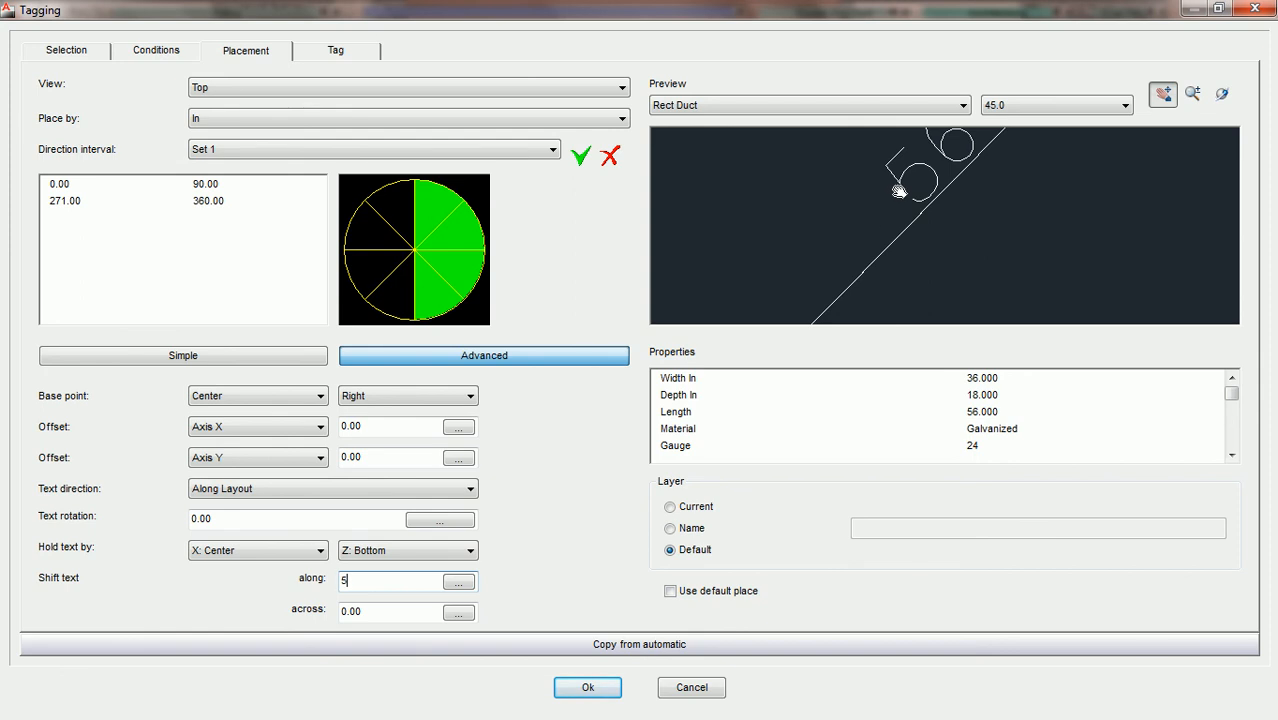
key("BackSpace")
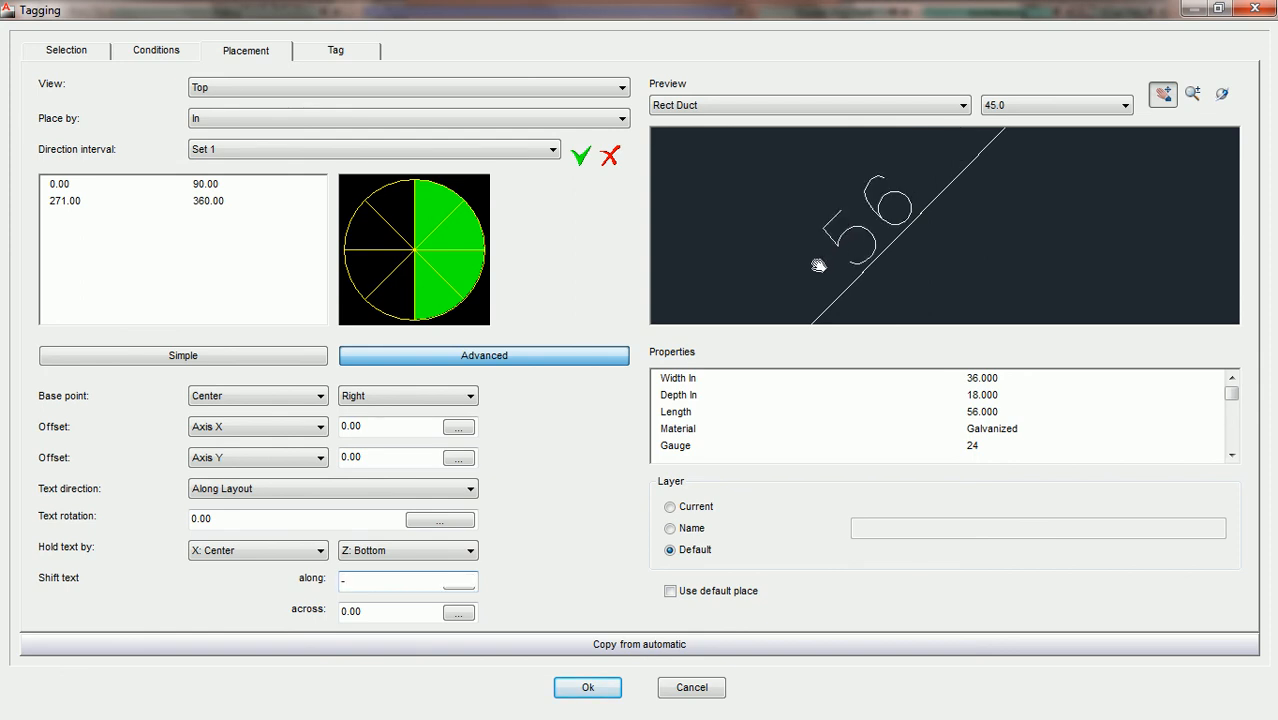
type("5")
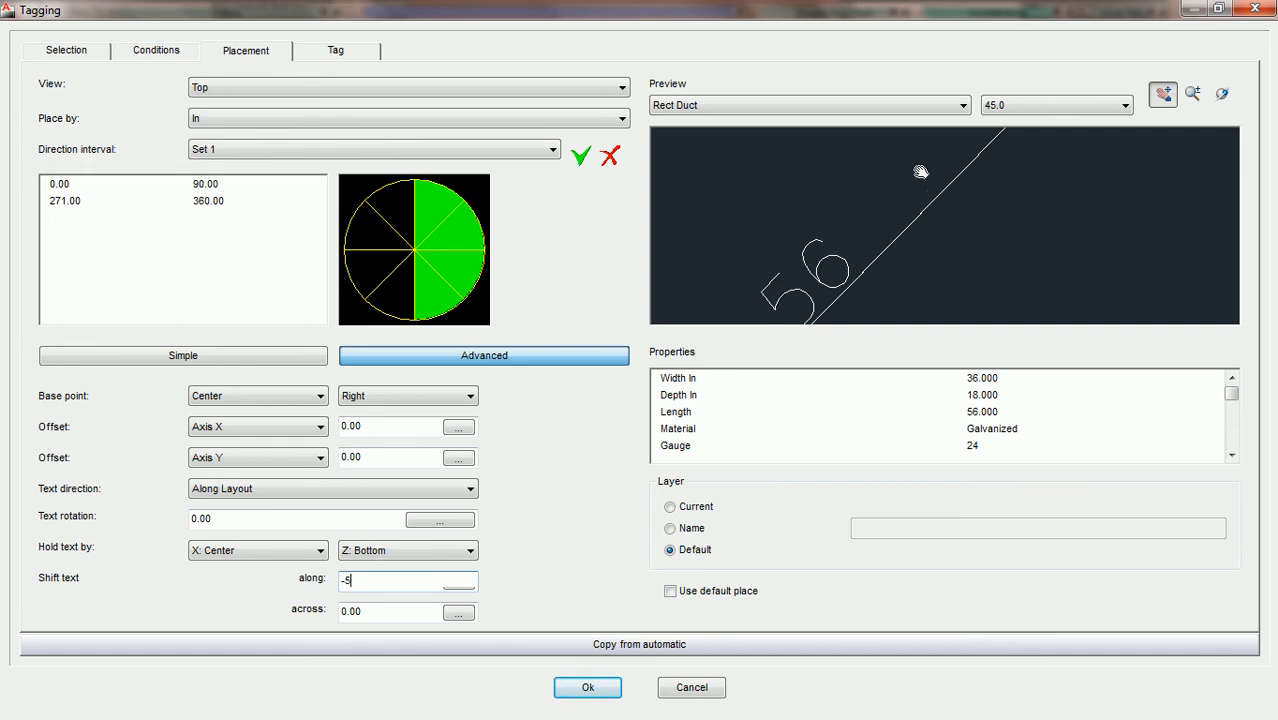
left_click_drag(828, 267, 899, 202)
scroll(891, 219, "up", 1)
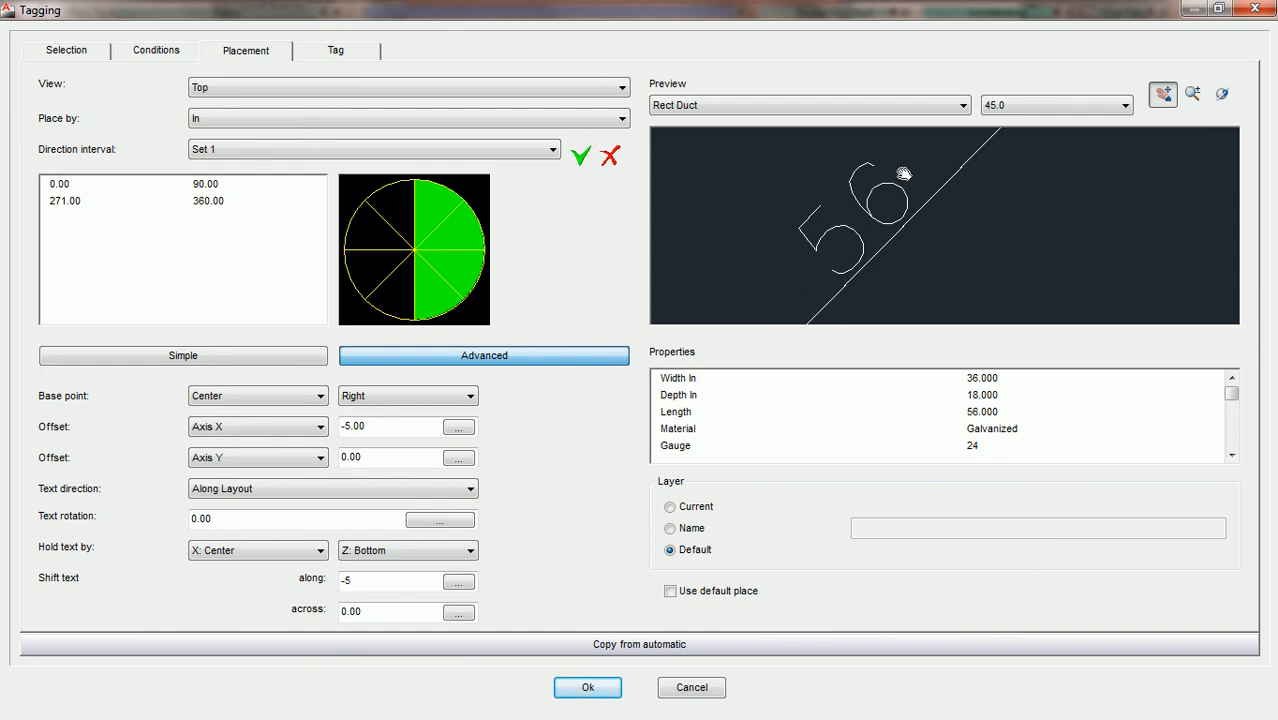
left_click_drag(399, 578, 328, 598)
type("0")
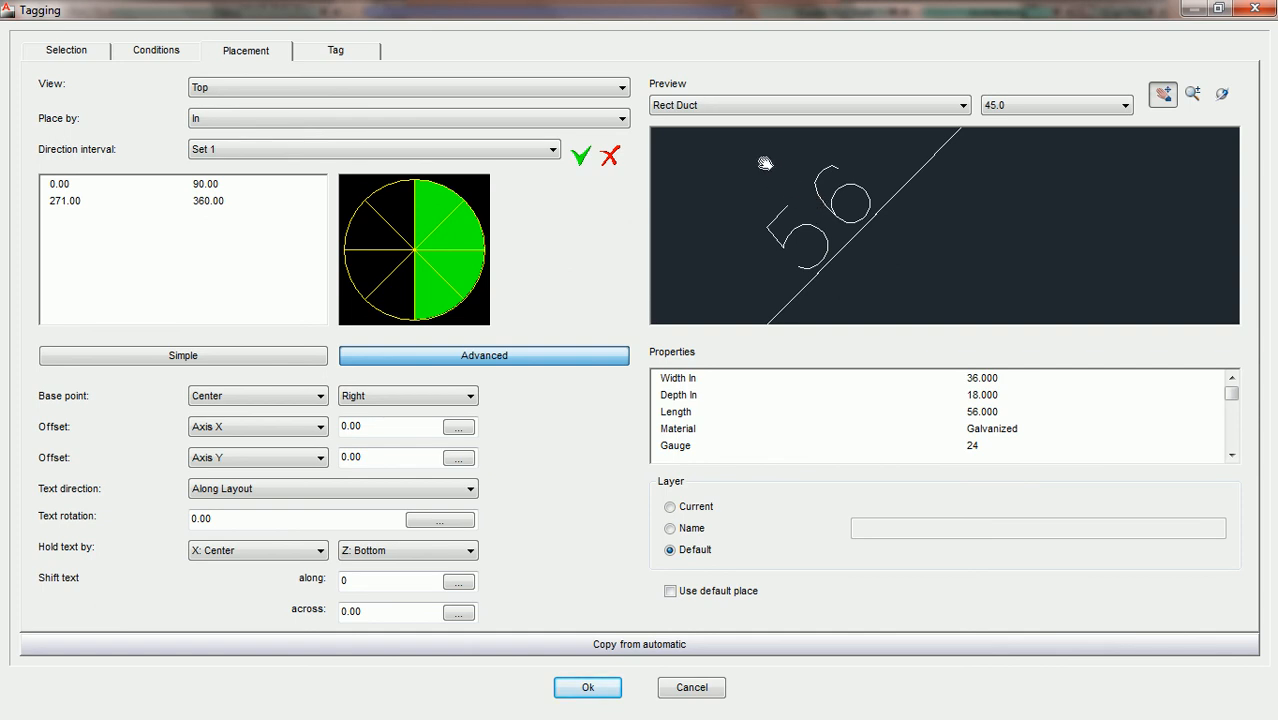
- Try an across text shift of 6 on the angled duct's tag and change it to -6
left_click_drag(765, 163, 842, 171)
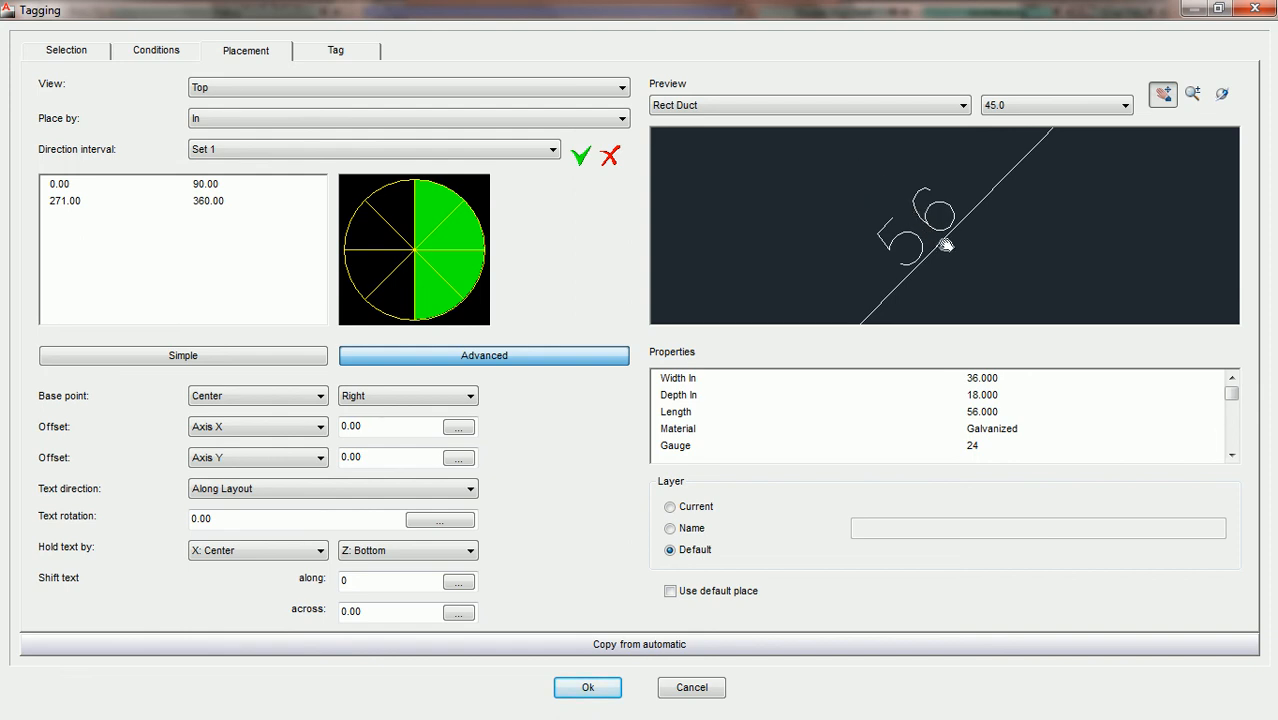
left_click_drag(383, 612, 314, 621)
type("6")
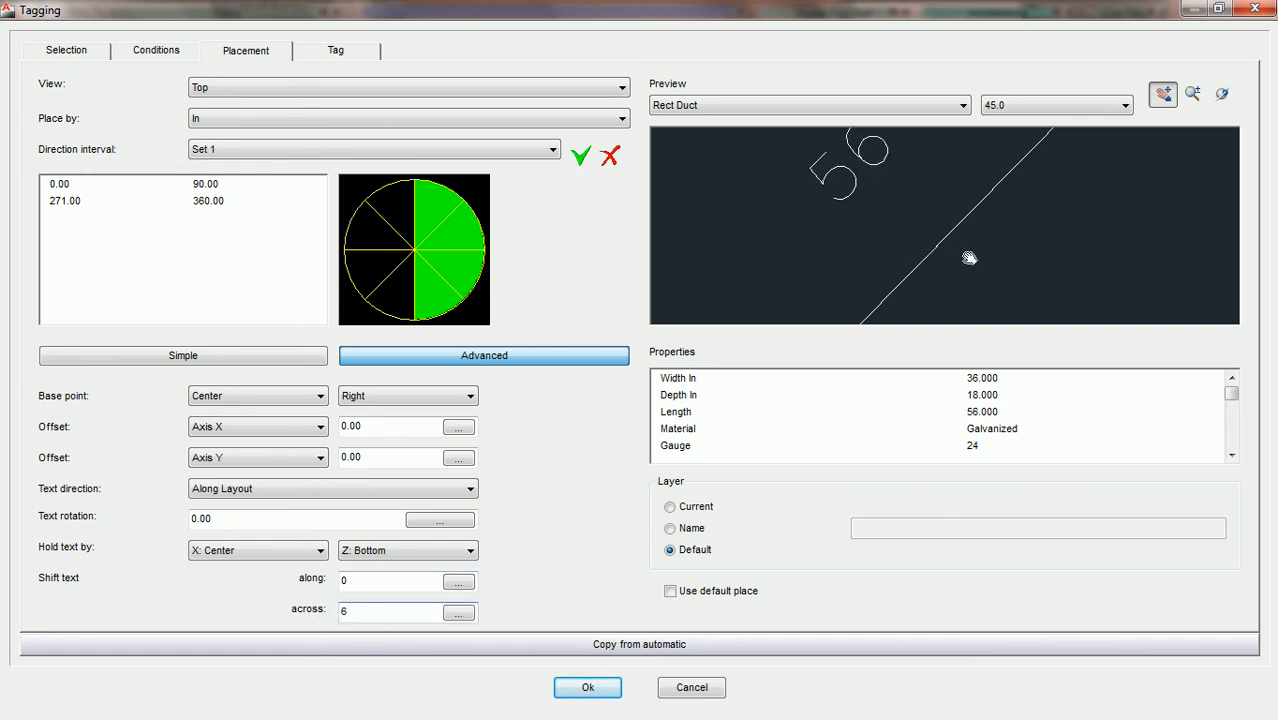
left_click_drag(922, 239, 941, 260)
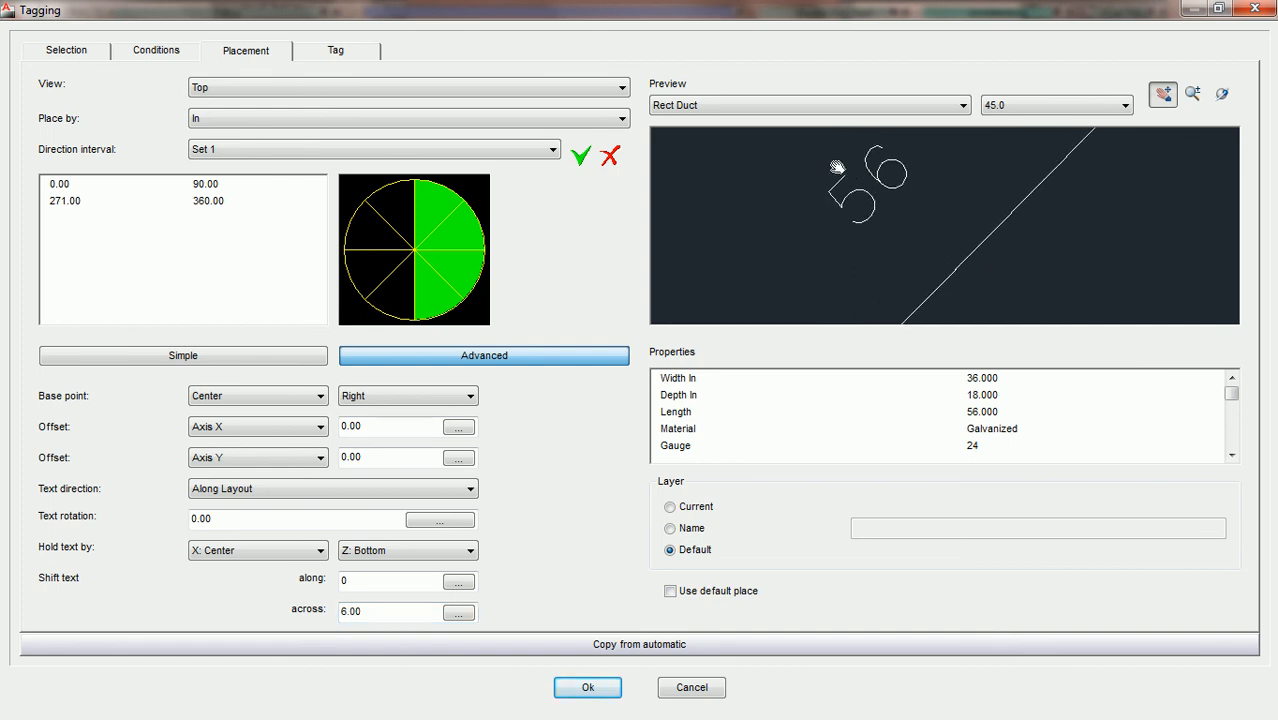
left_click_drag(385, 610, 292, 617)
type("-6")
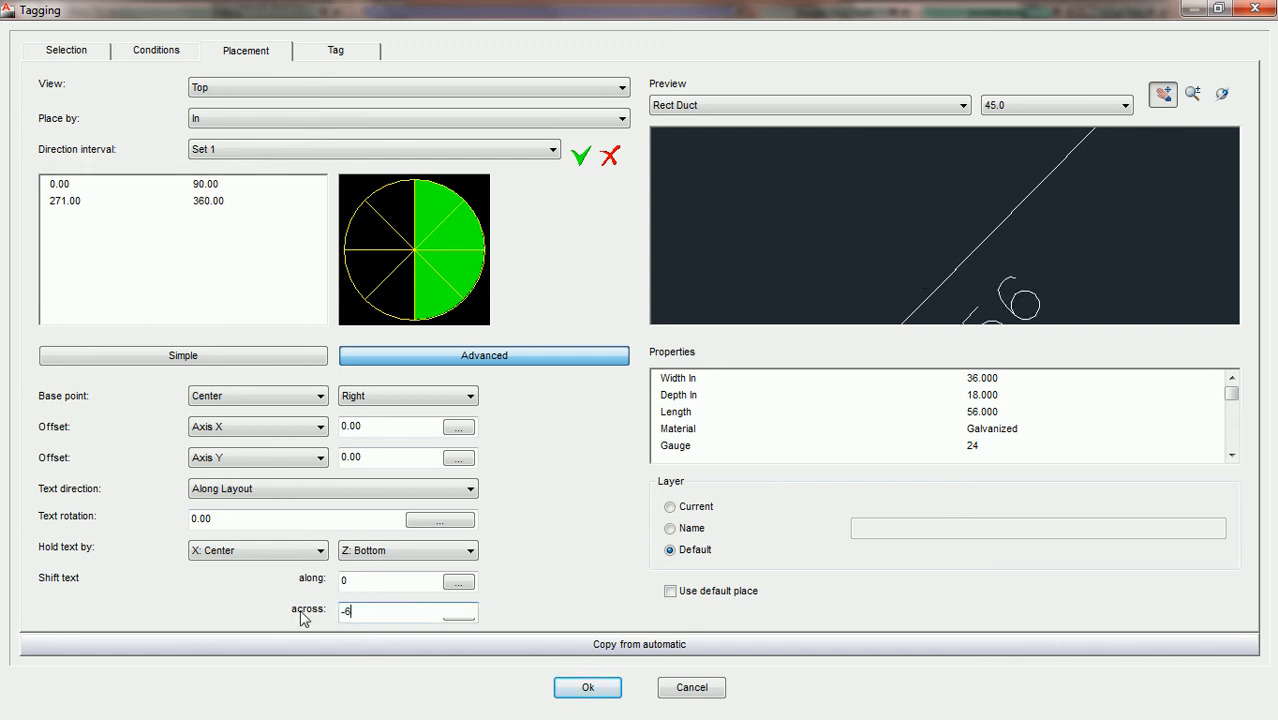
- Check the shifted tag's position along the angled duct in the preview and review the available text directions
left_click(979, 241)
mouse_move(979, 241)
left_mouse_down()
mouse_move(913, 186)
mouse_move(907, 206)
mouse_move(927, 229)
left_mouse_up()
scroll(927, 229, "down", 1)
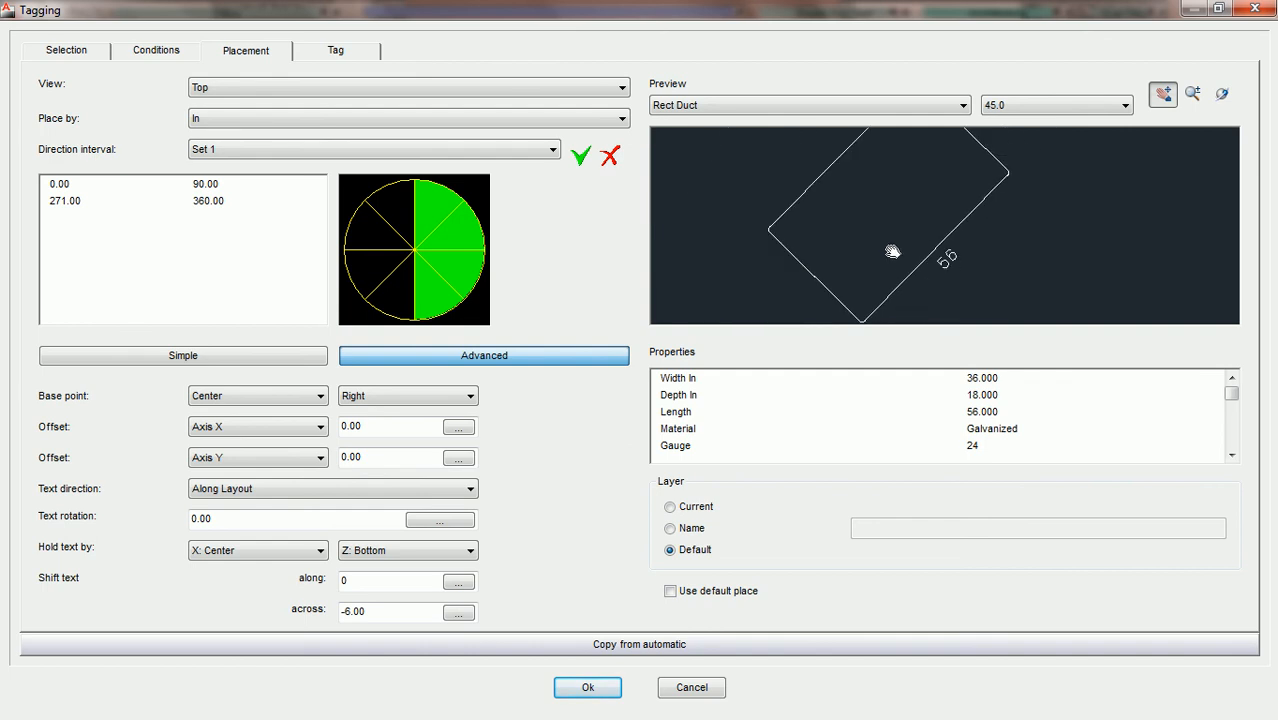
left_click(246, 496)
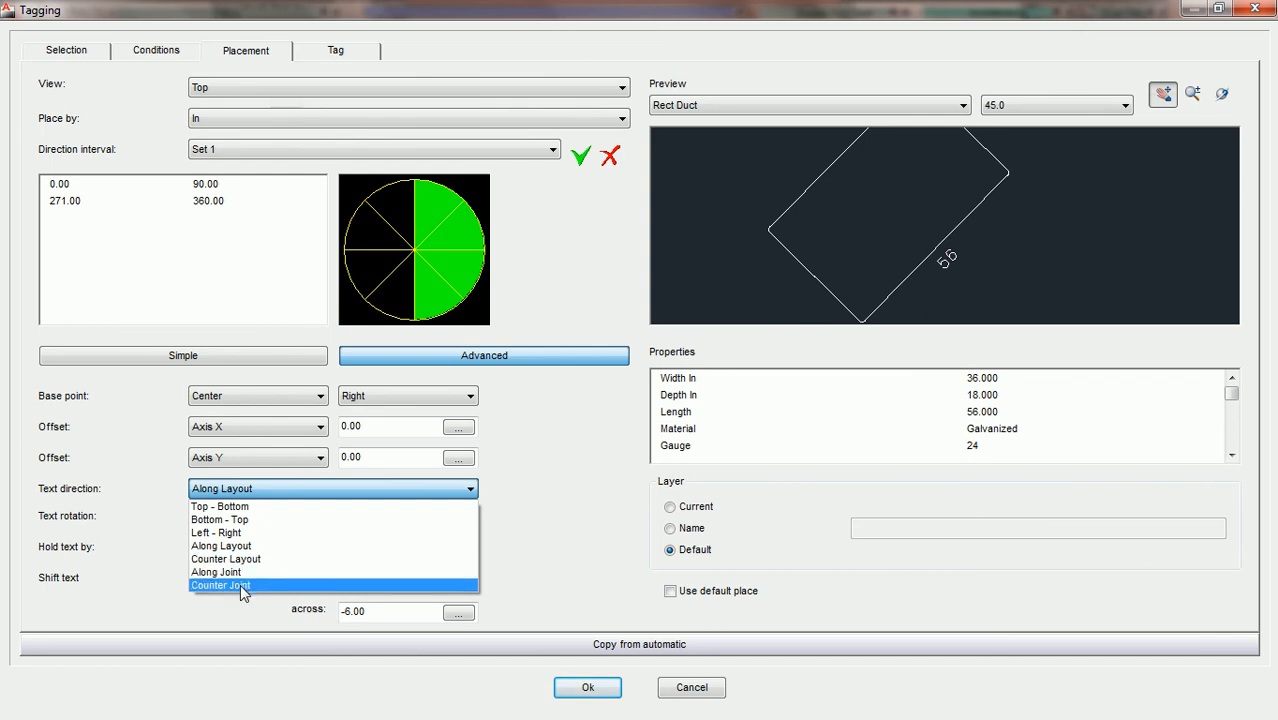
left_click(587, 500)
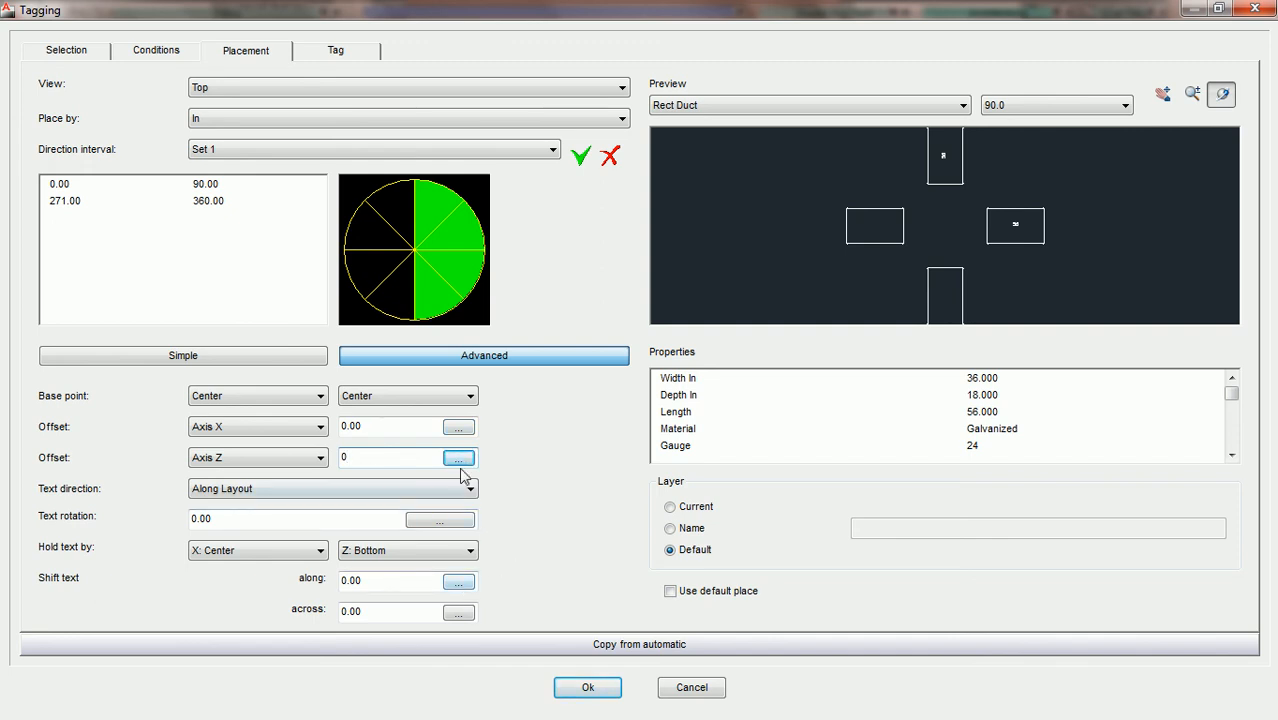
- Review the Axis Z offset's expression, keep the offset at 0, and tag the duct line starting from its large end duct
left_click(459, 459)
left_click_drag(539, 454, 513, 463)
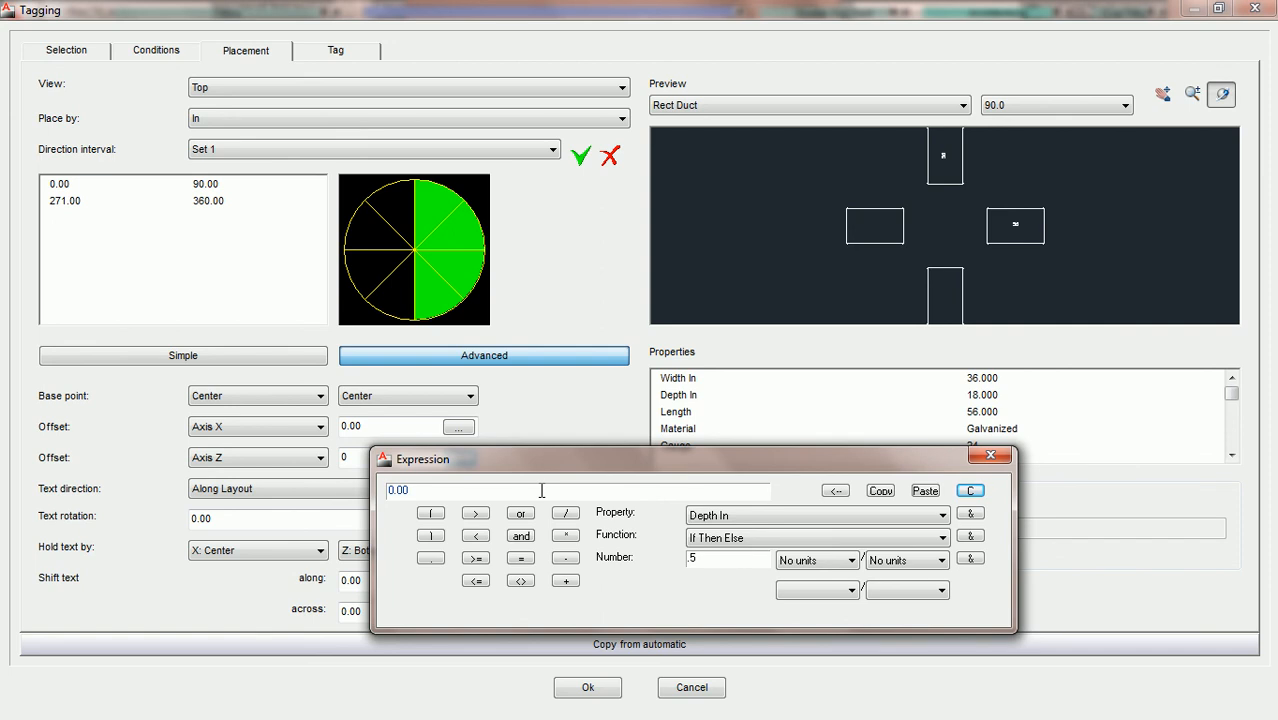
left_click_drag(563, 457, 663, 441)
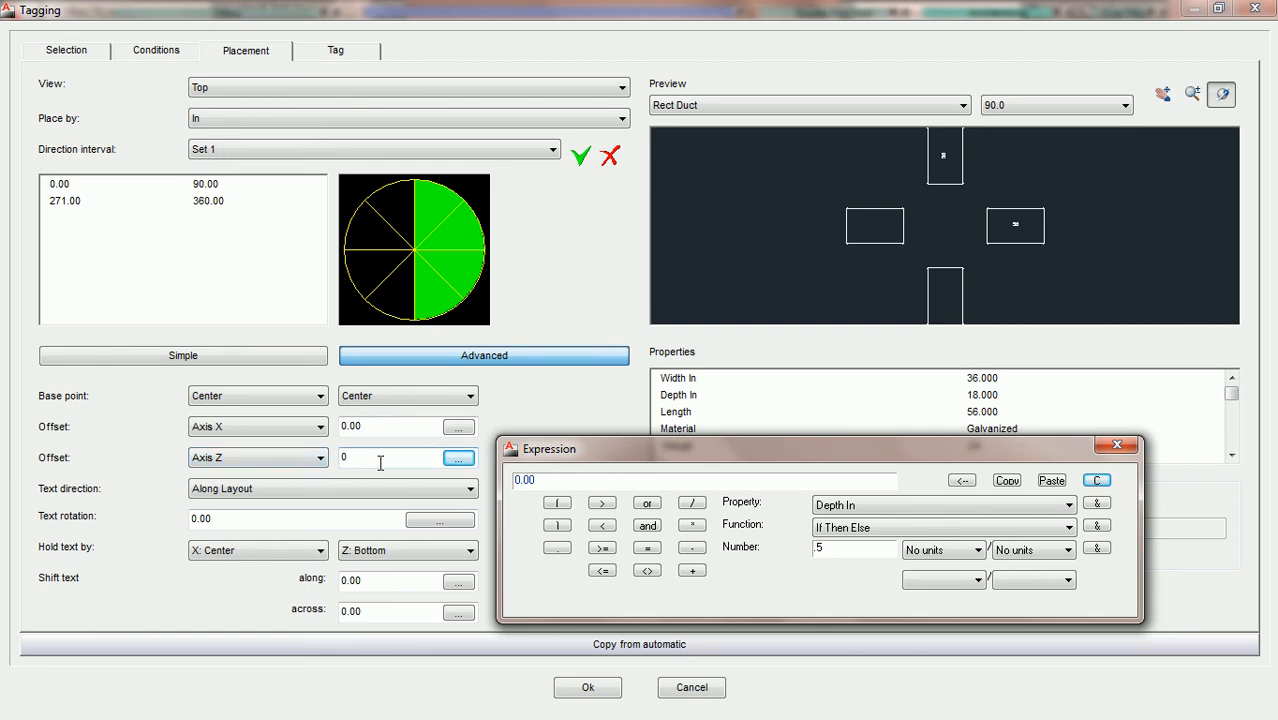
left_click(588, 690)
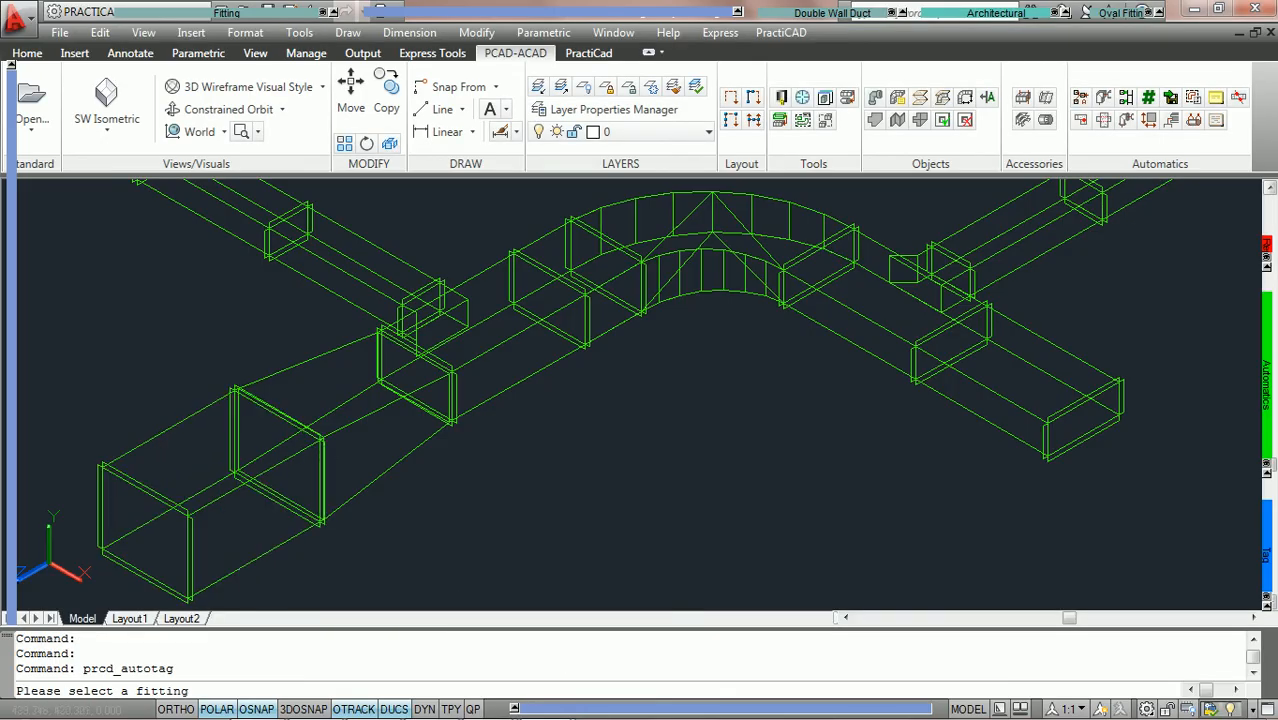
left_click(271, 546)
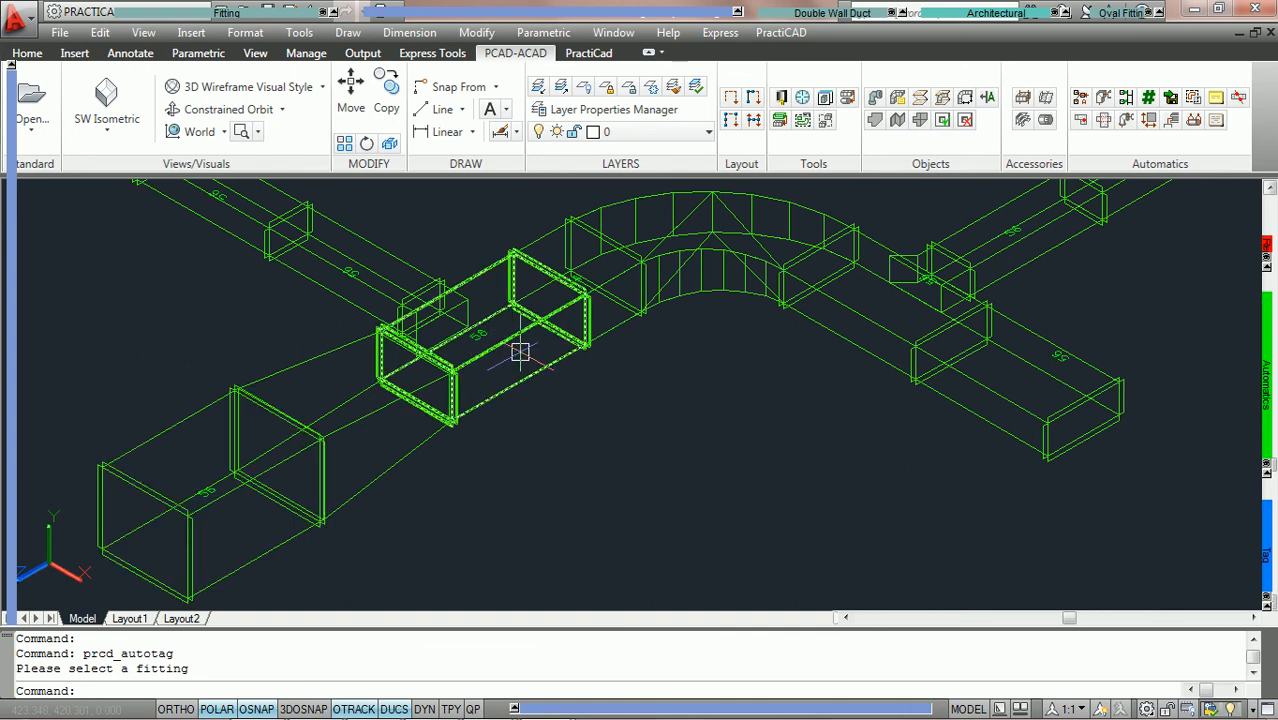
- Inspect the height of the placed tags inside the ducts from the Left view
scroll(348, 467, "up", 2)
middle_click_drag(373, 449, 507, 379)
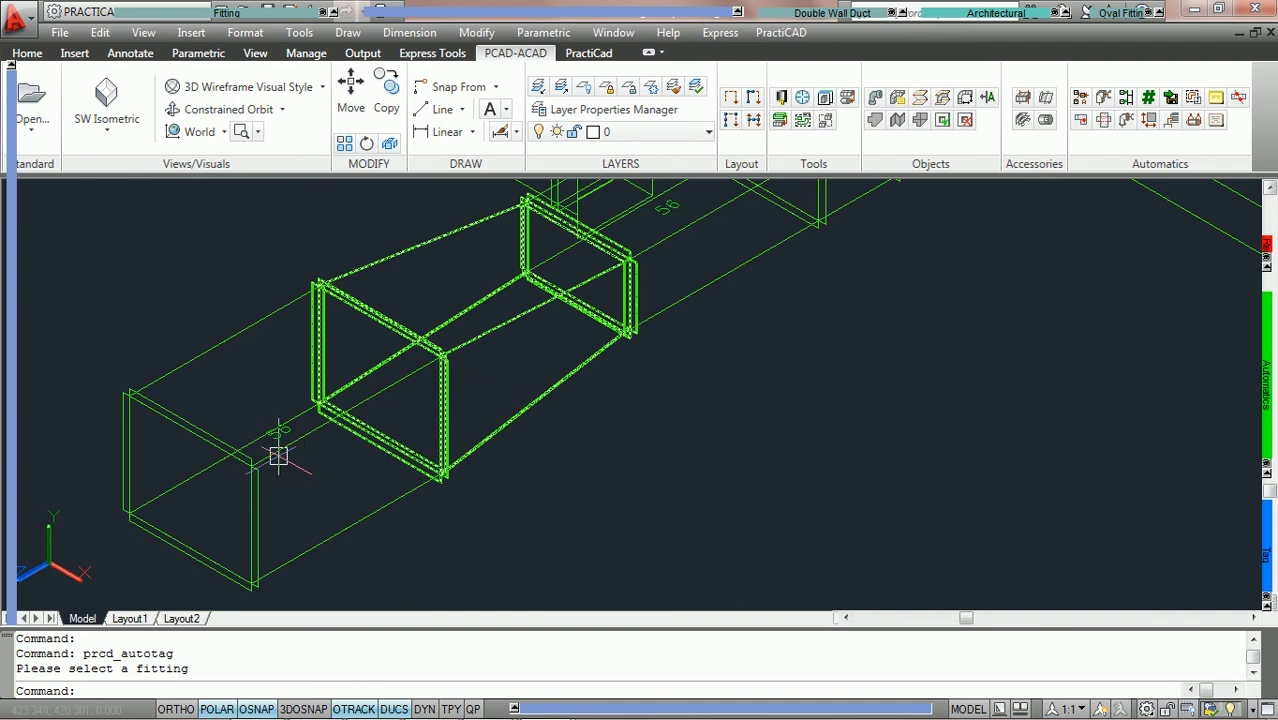
left_click(106, 120)
left_click(106, 238)
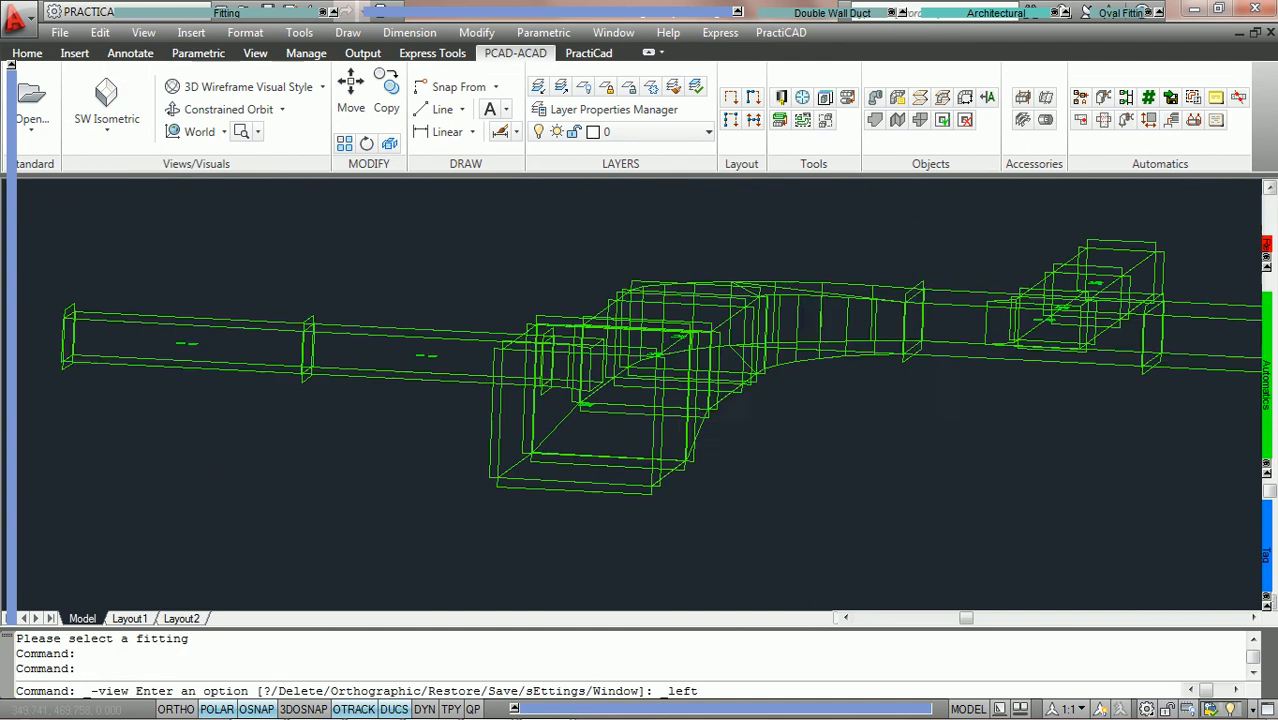
scroll(372, 407, "up", 3)
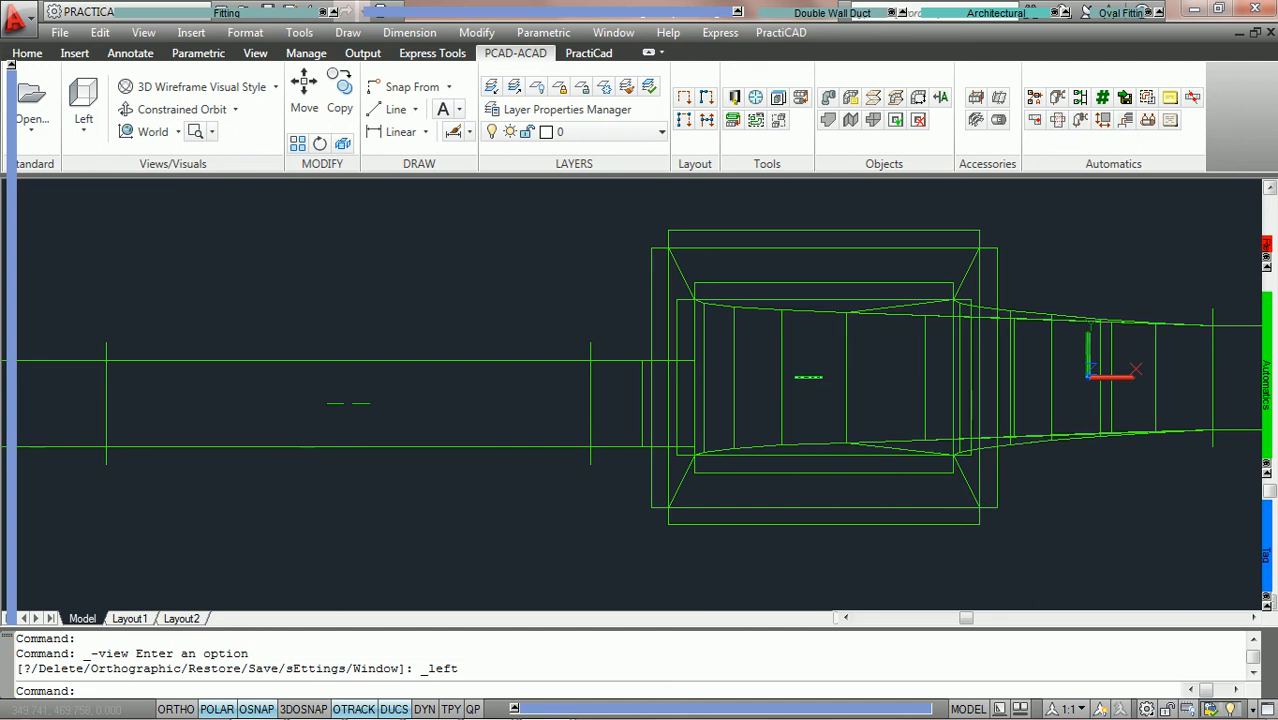
- Check the tags in the Top view and return to the SW Isometric view of the whole duct run
left_click(85, 138)
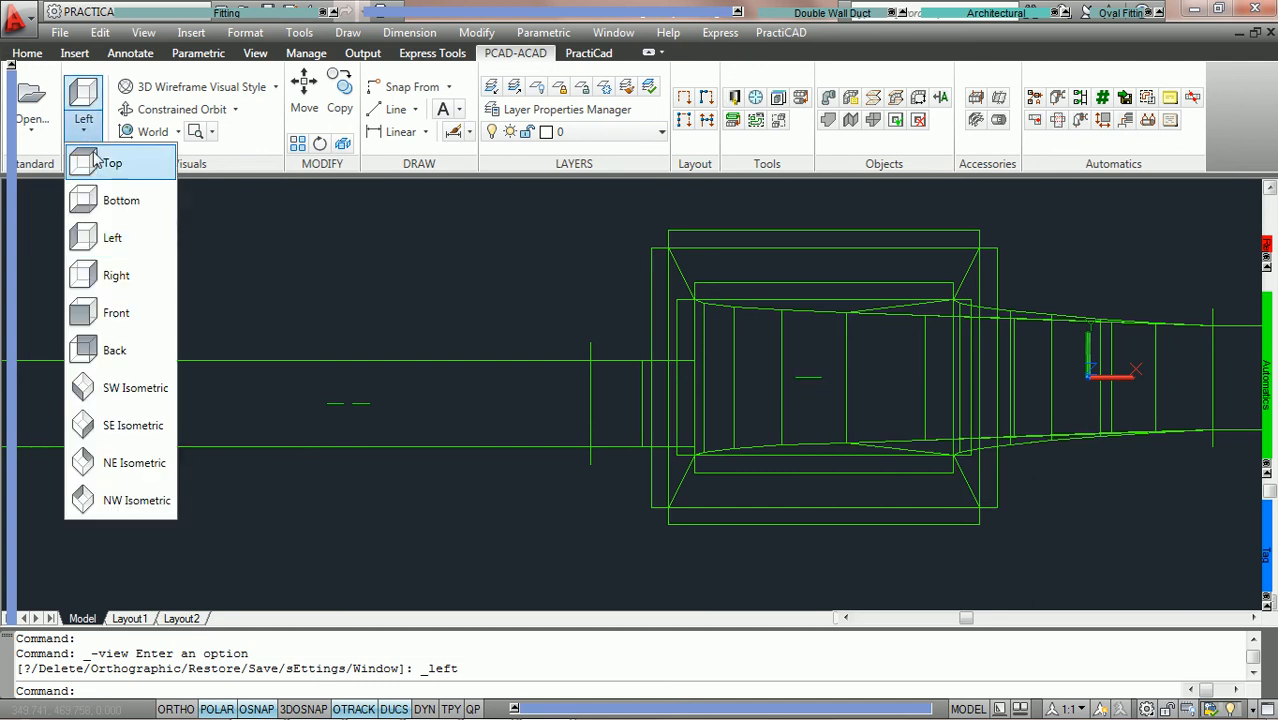
left_click(100, 164)
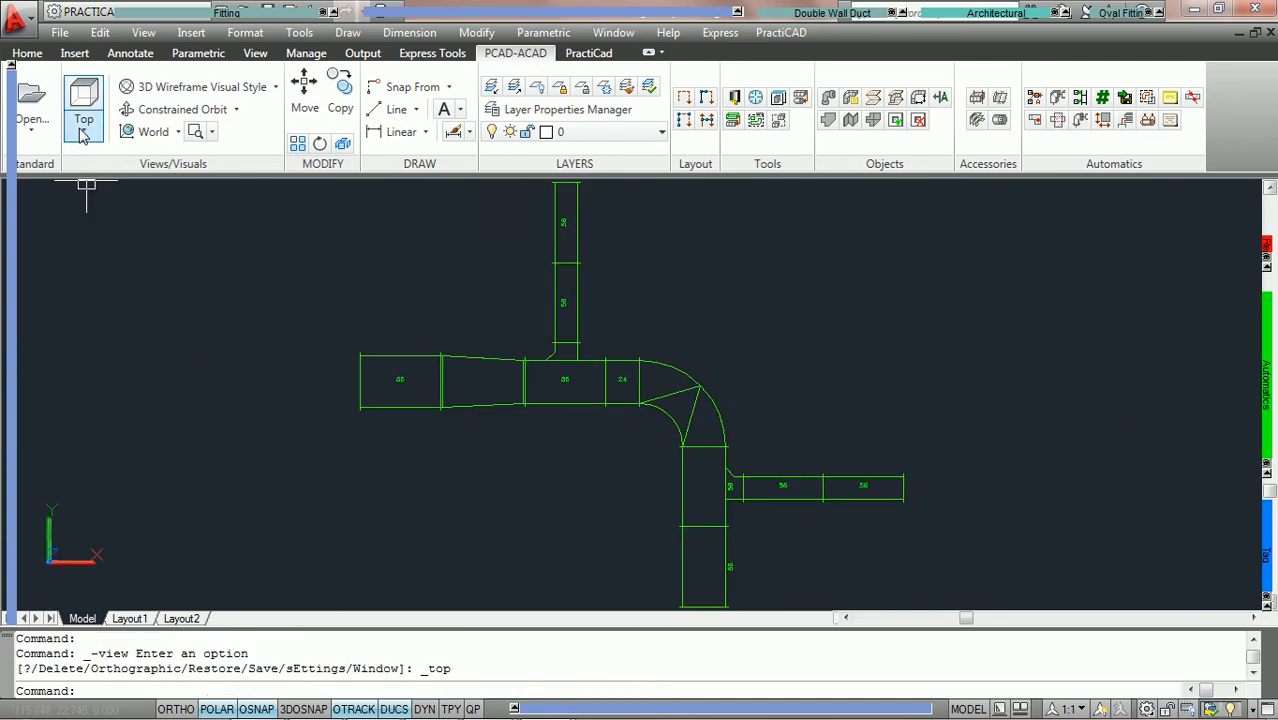
left_click(84, 128)
left_click(125, 388)
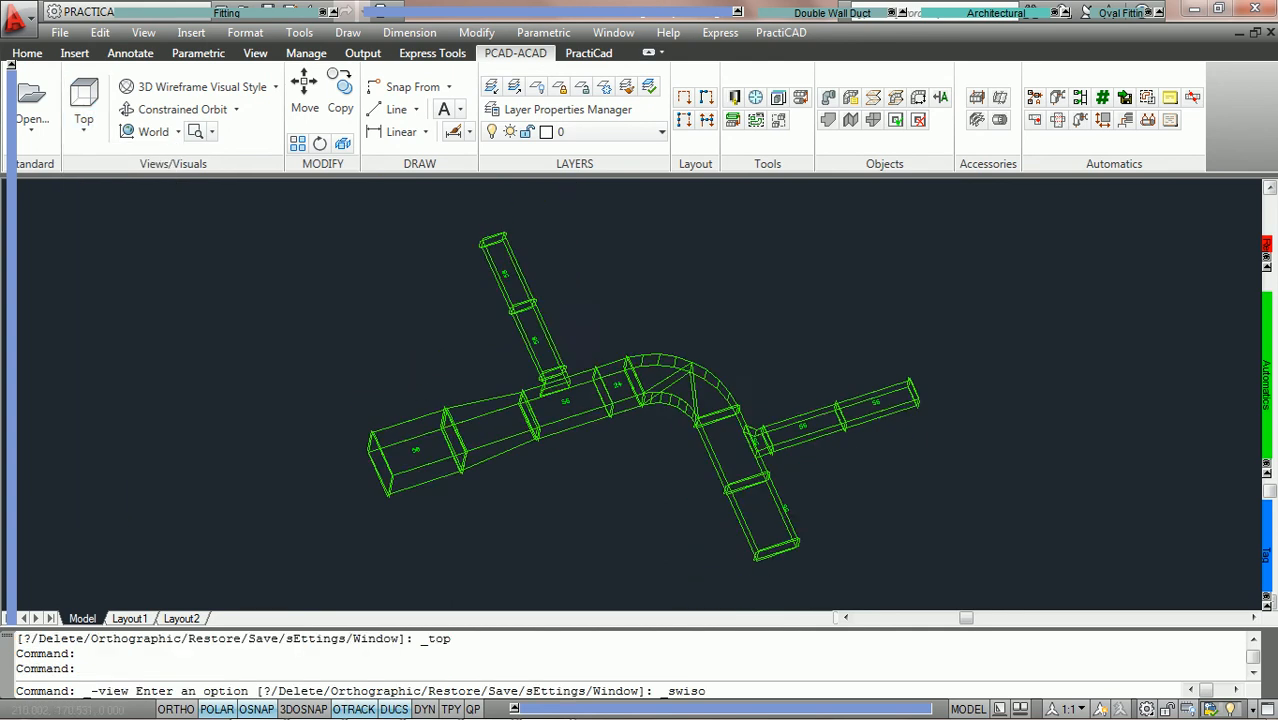
scroll(645, 471, "up", 4)
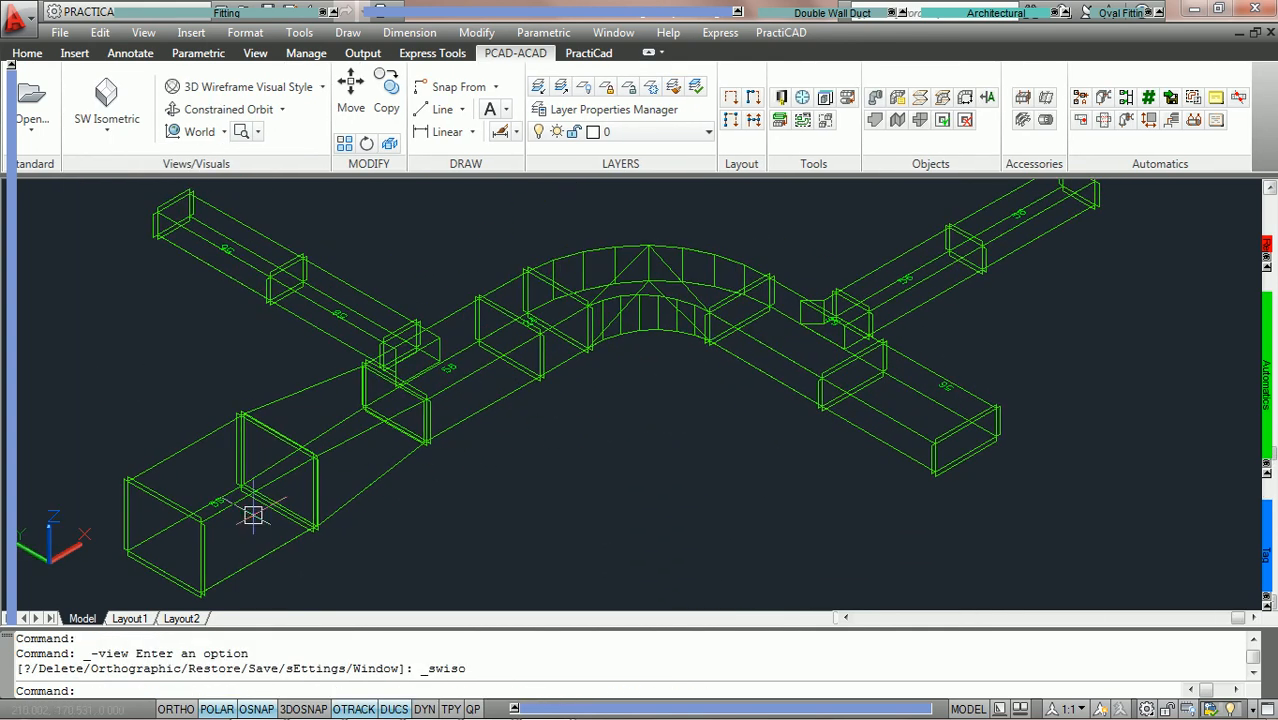
scroll(220, 522, "up", 2)
scroll(600, 335, "down", 3)
middle_click_drag(608, 331, 579, 351)
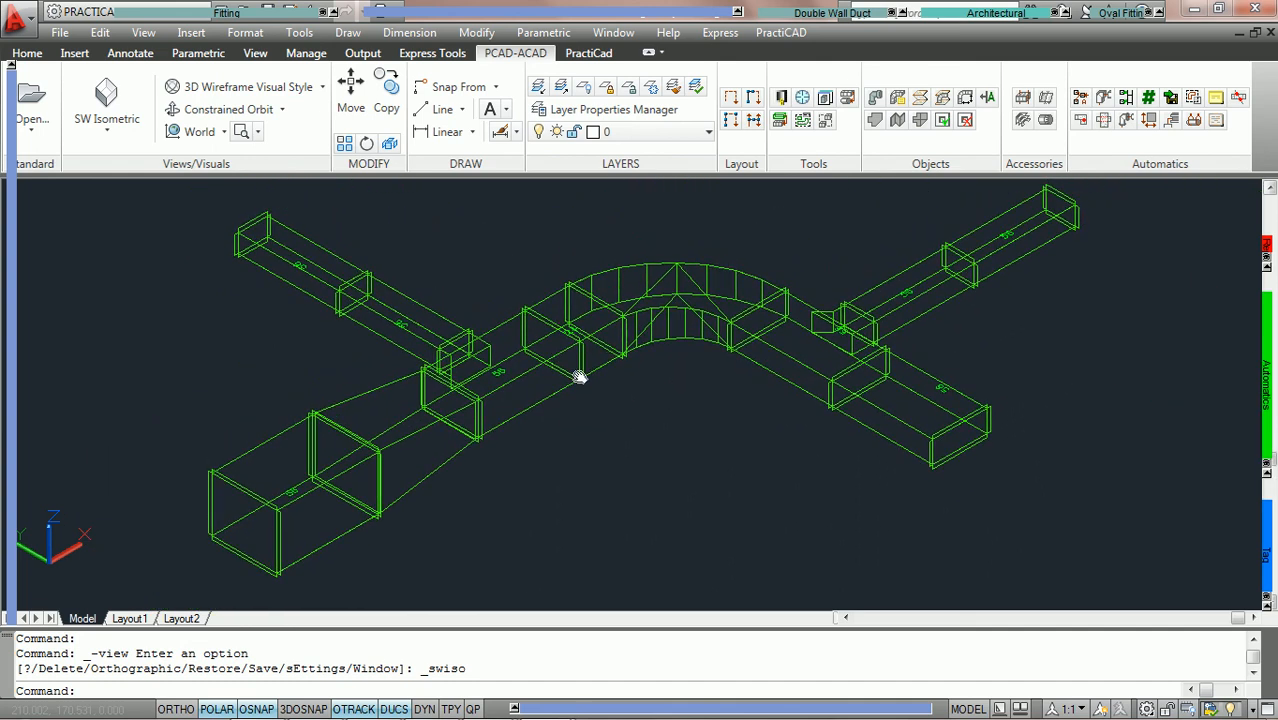
- Switch the model to the 3D Hidden visual style to see which tags the duct surfaces cover
left_click(322, 87)
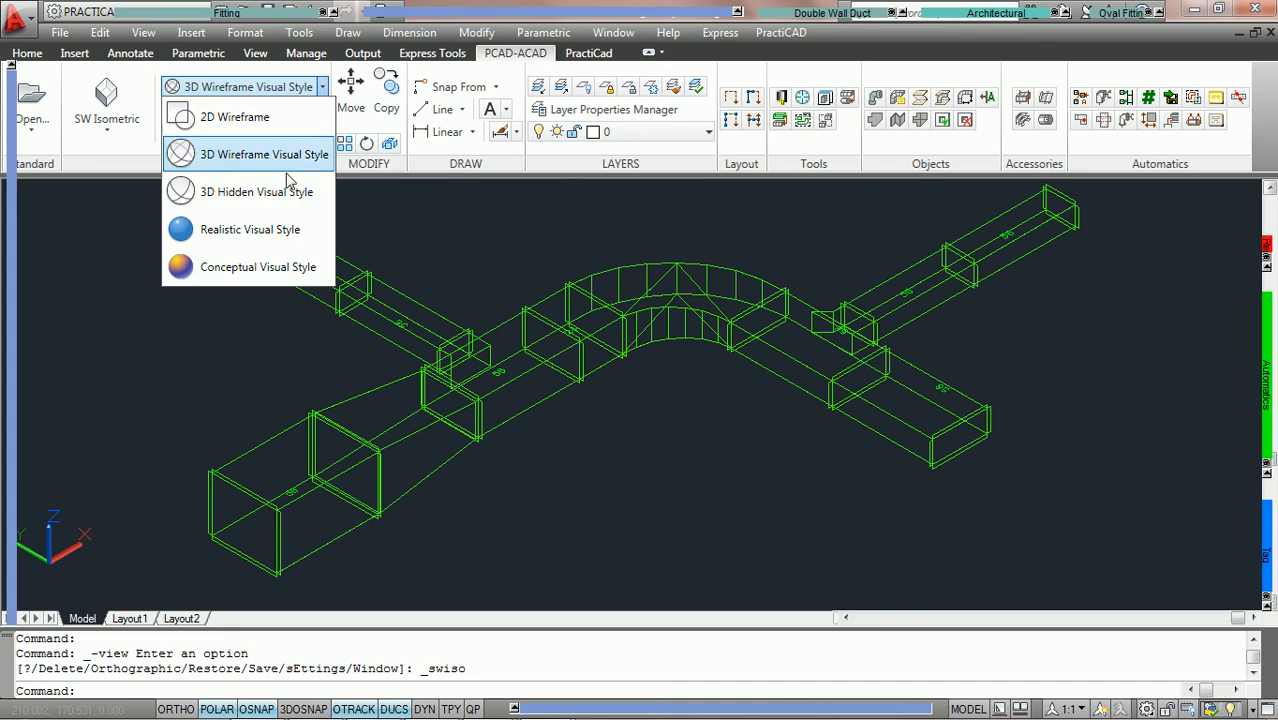
left_click(281, 208)
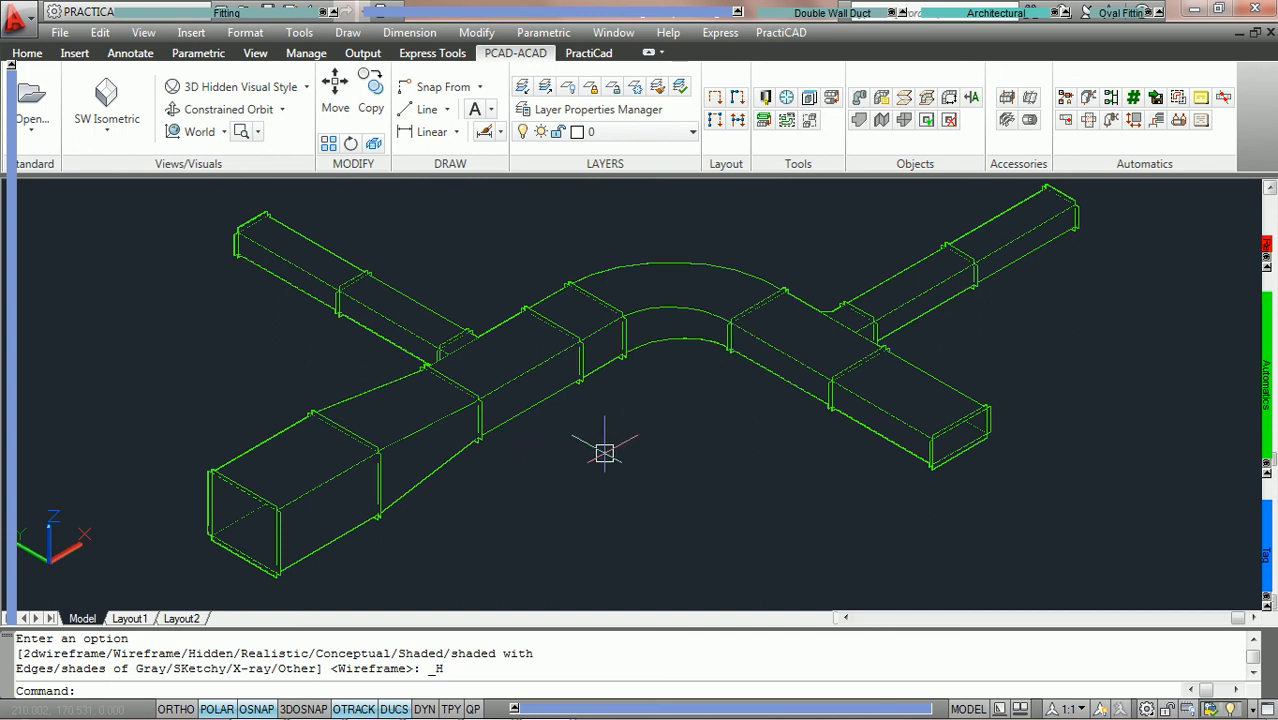
scroll(604, 453, "up", 1)
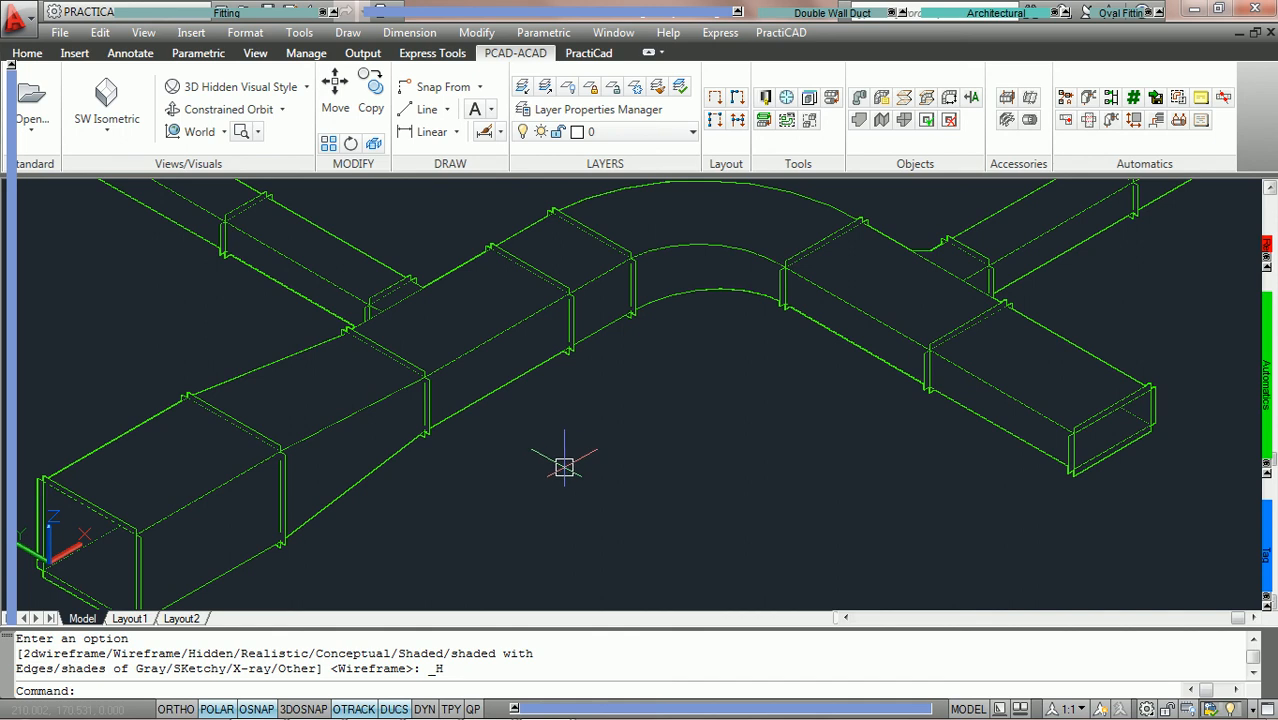
- Compare the Depth In property of the large end duct and the straight duct after the transition
double_click(198, 497)
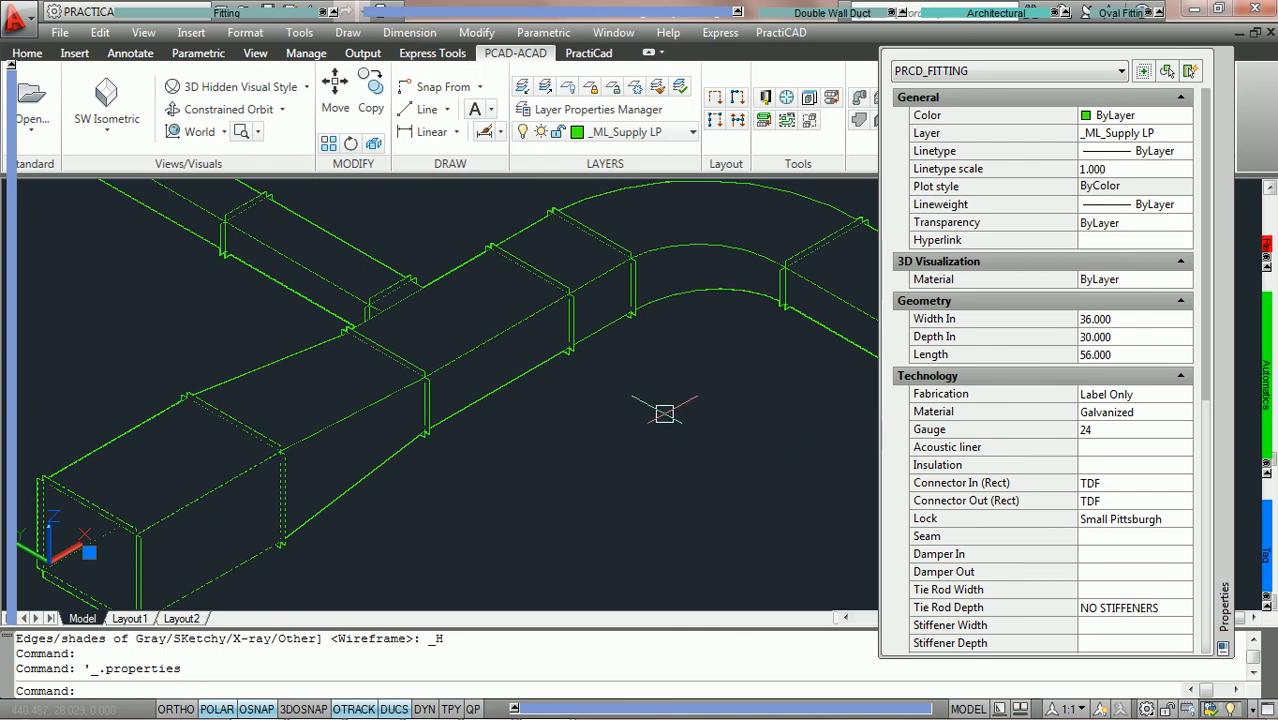
key("Escape")
left_click(509, 380)
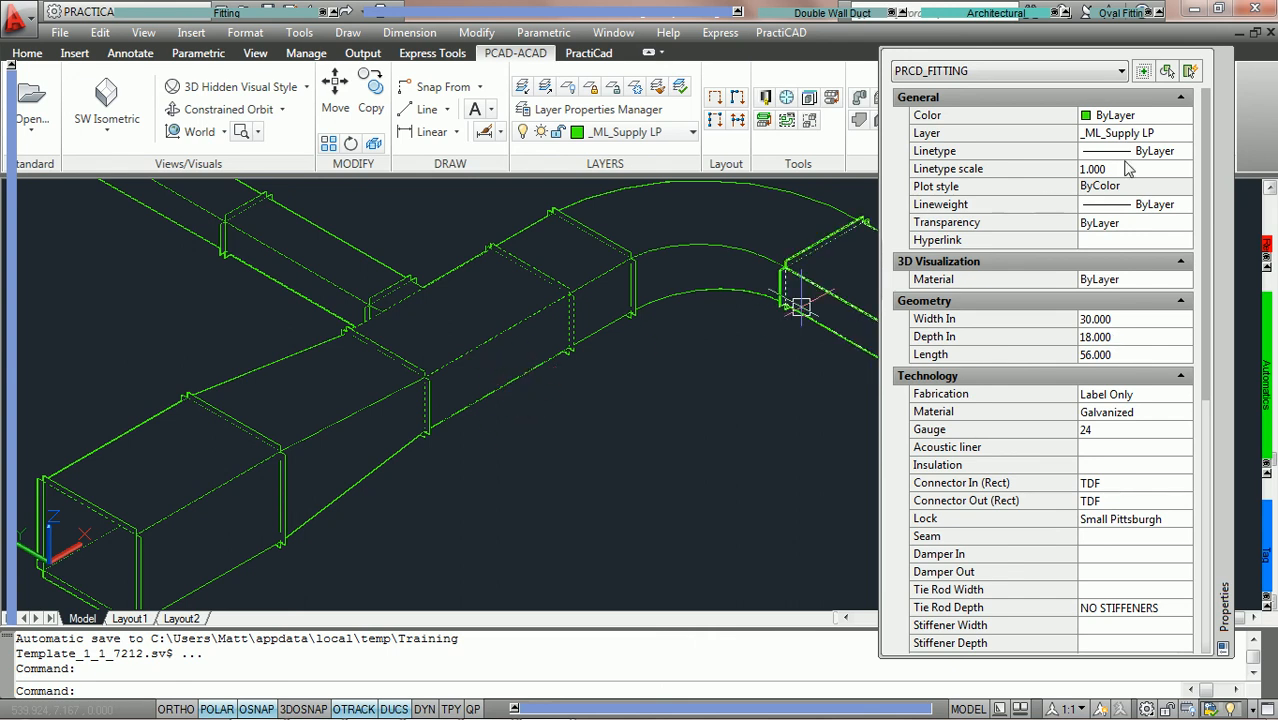
left_click(1229, 57)
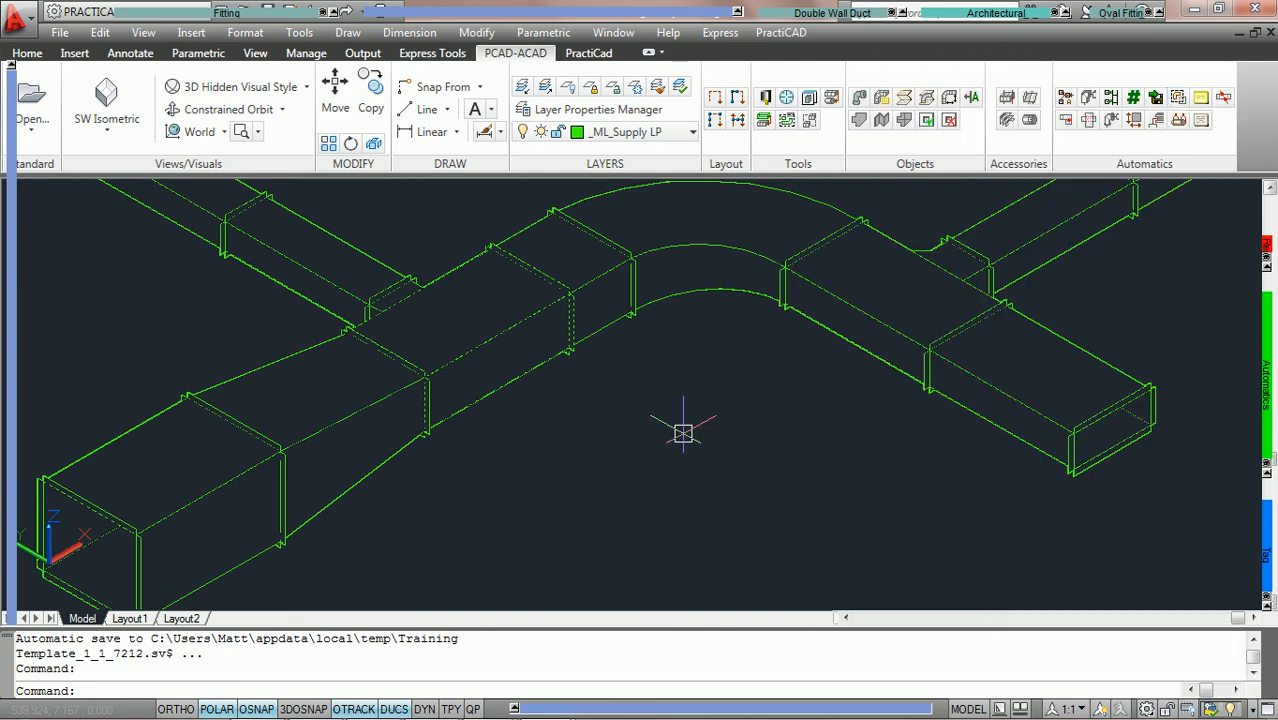
key("Escape")
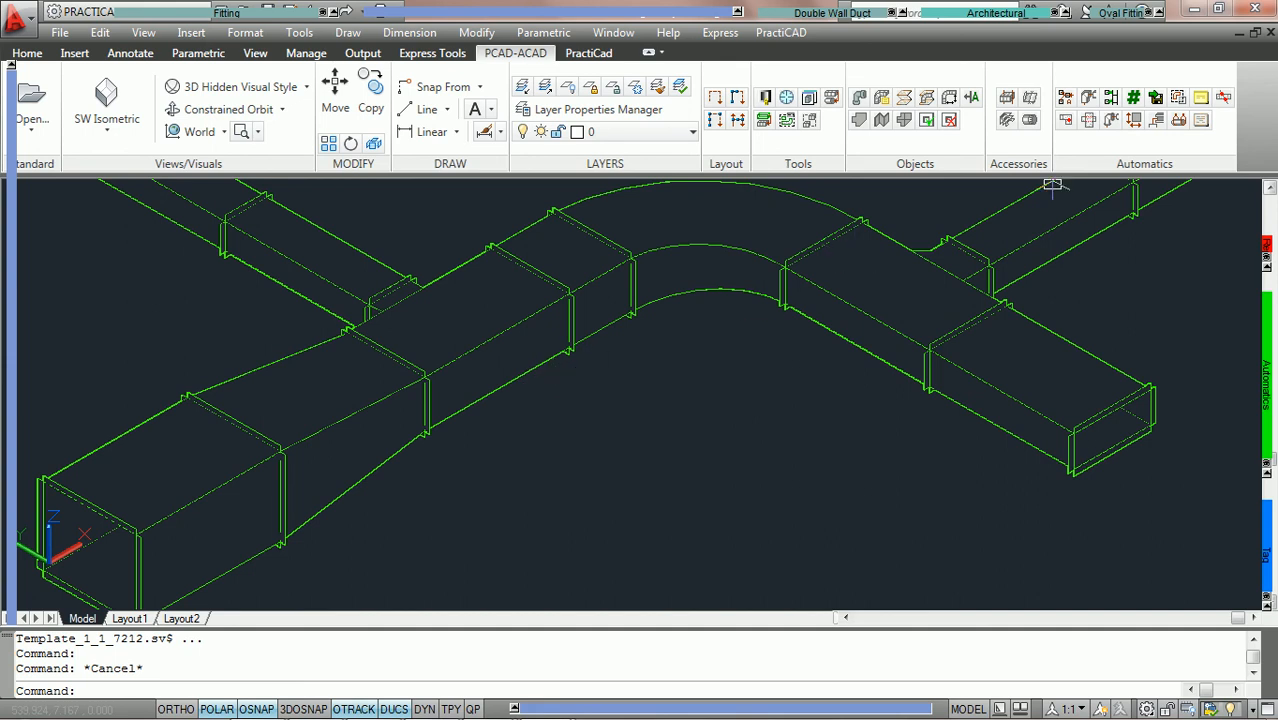
- Set the tagging's Axis Z offset to the expression (0.50*Depth In)+0.20 and tag the line from the large end duct
left_click(1200, 98)
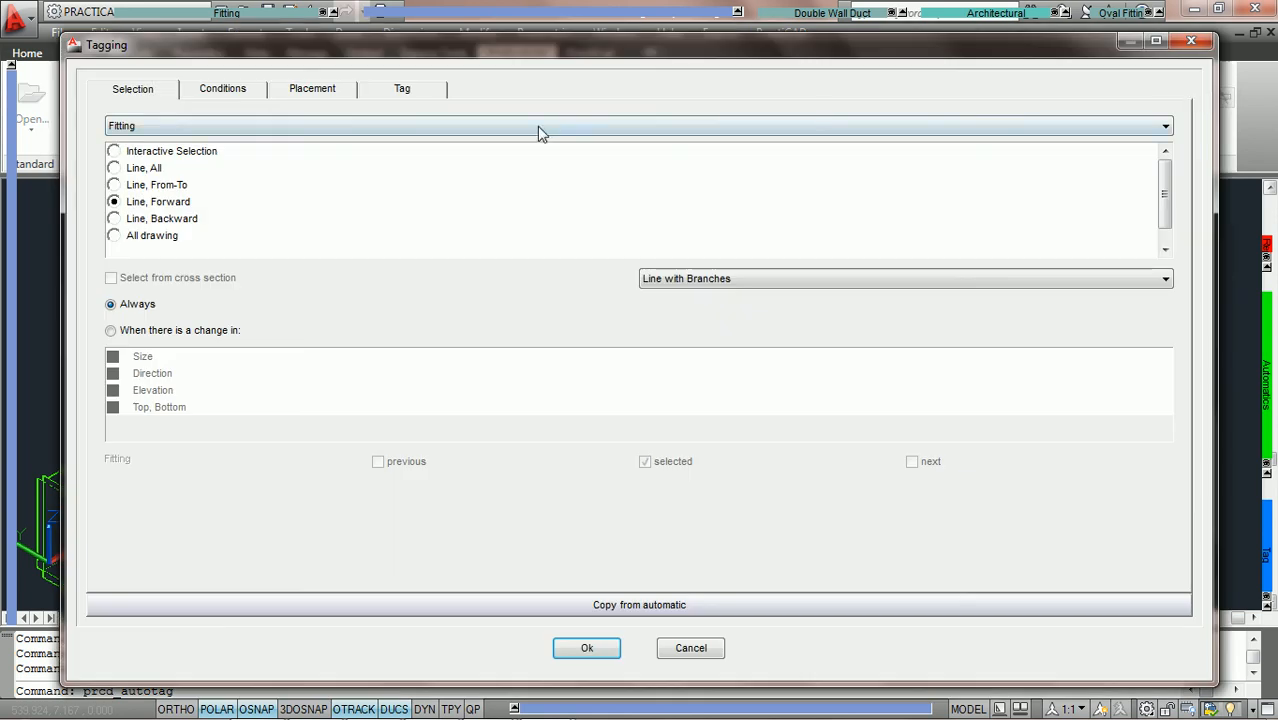
left_click(306, 92)
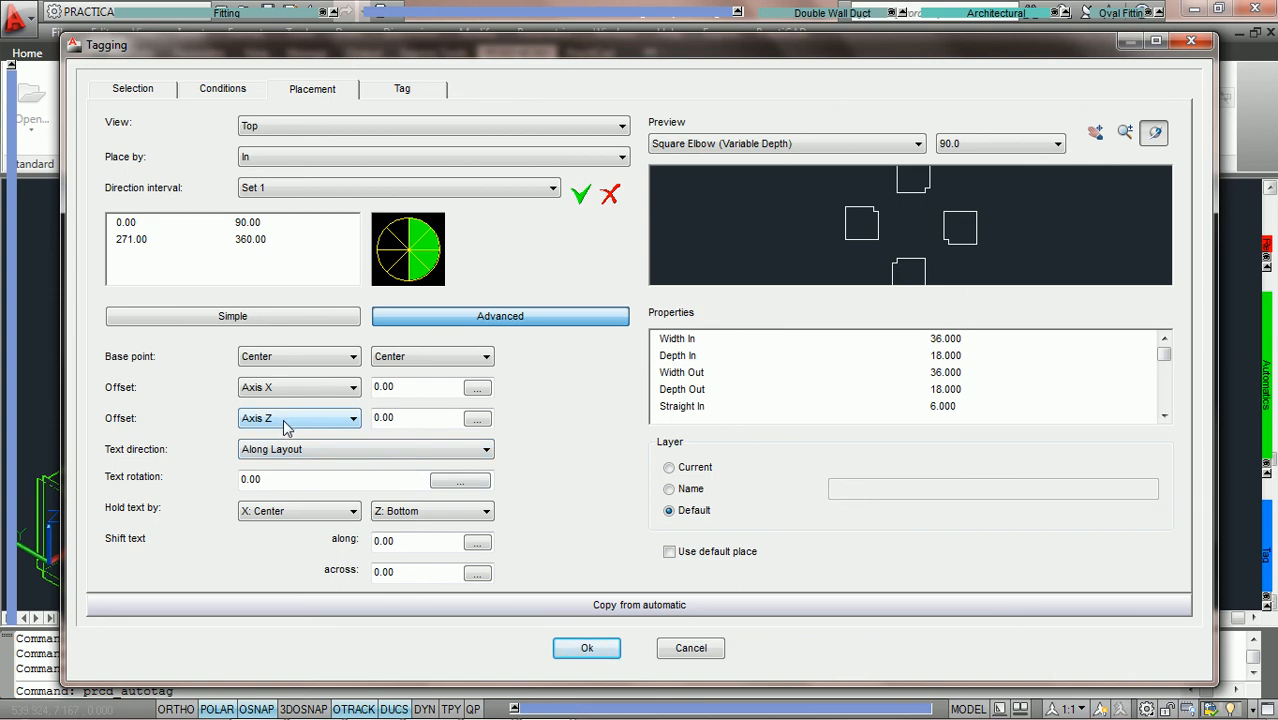
left_click(477, 420)
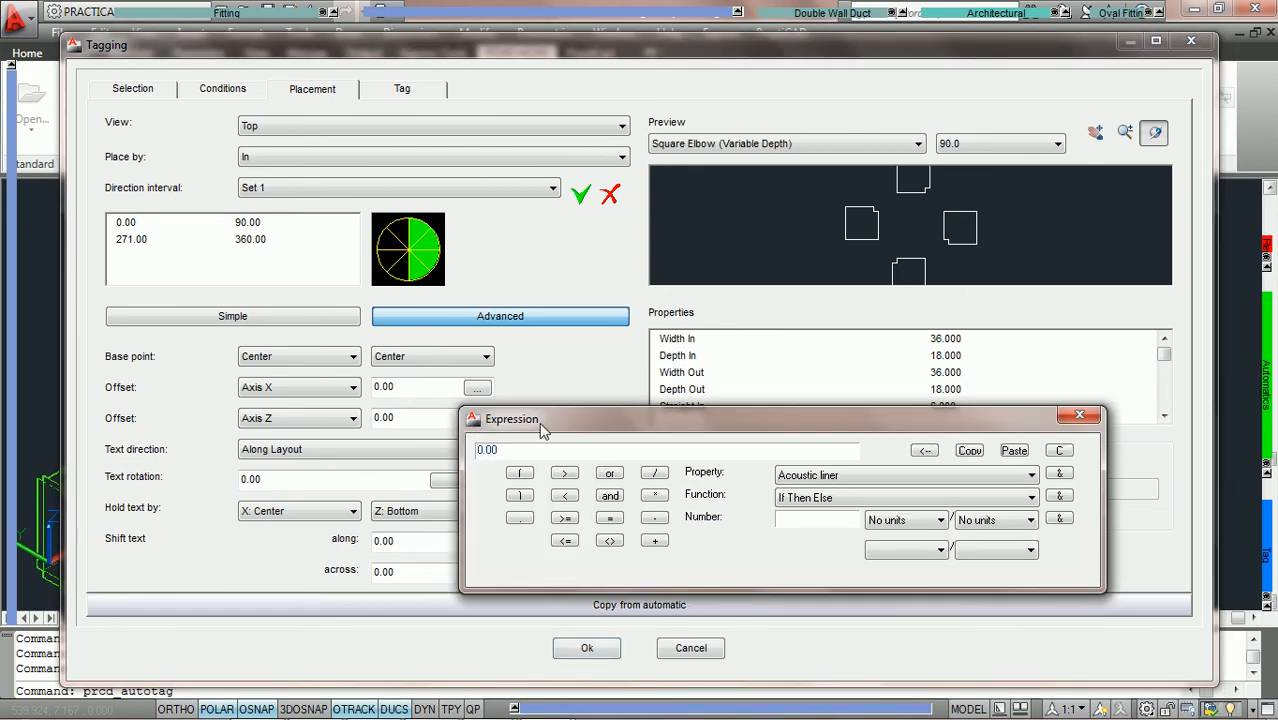
left_click_drag(548, 425, 601, 422)
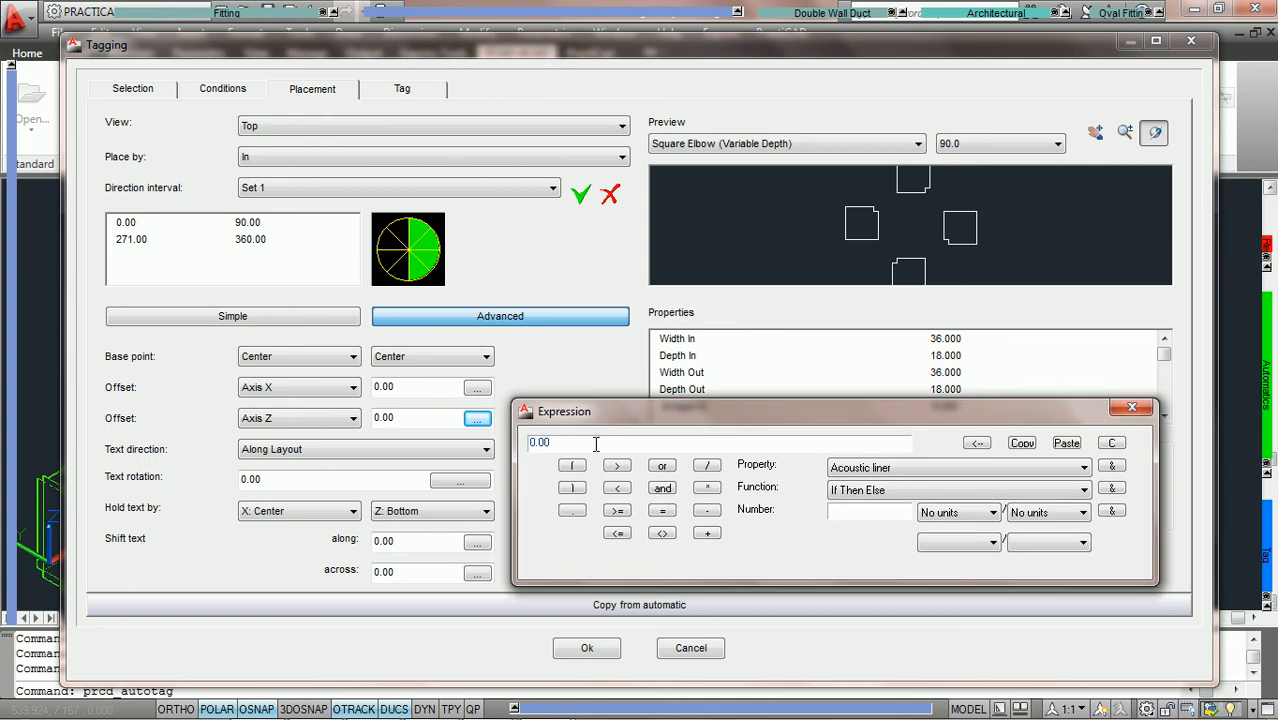
left_click(1066, 443)
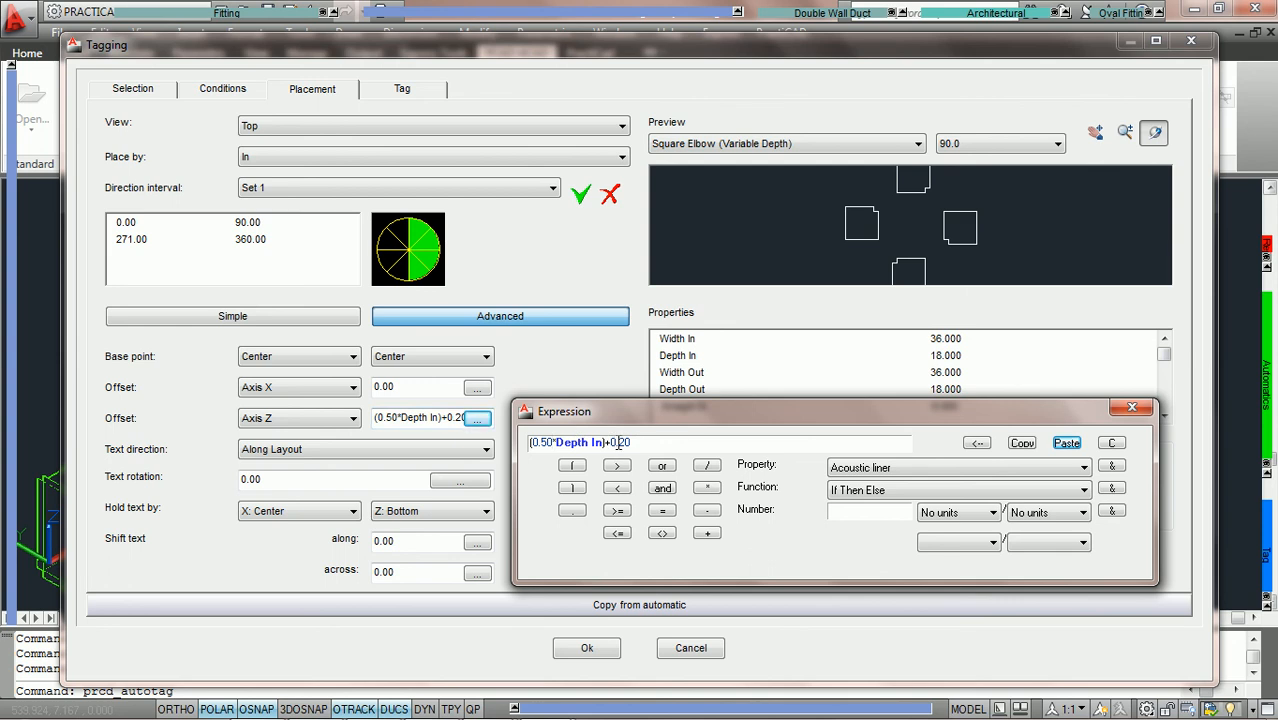
left_click(588, 648)
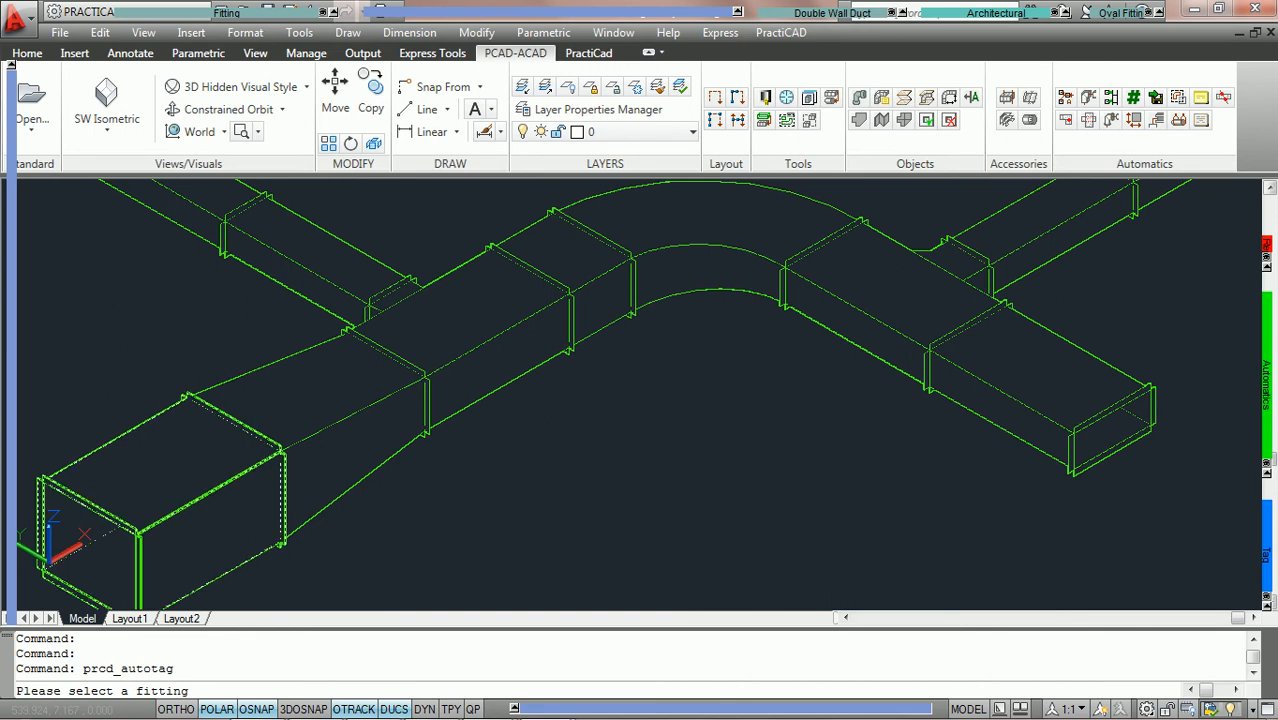
left_click(200, 498)
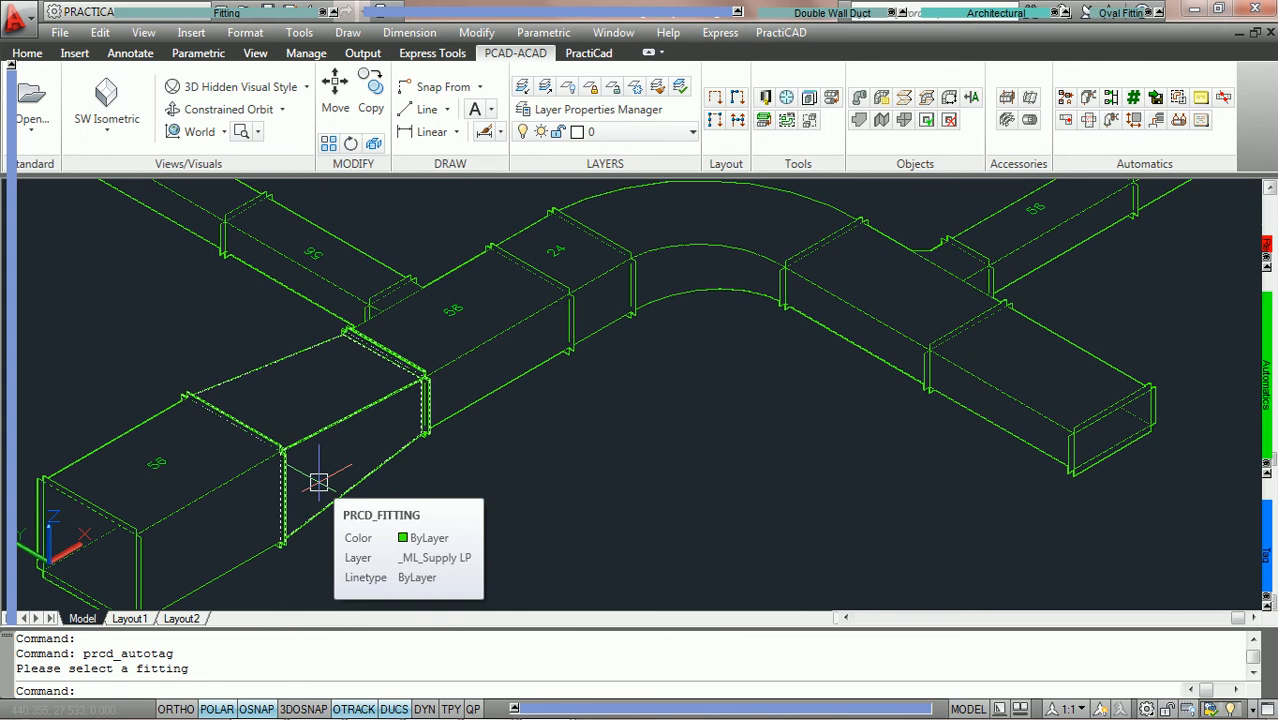
- Inspect the new tags against the ducts' top surfaces from the Left view and by orbiting around the duct run
middle_click_drag(430, 432, 549, 437)
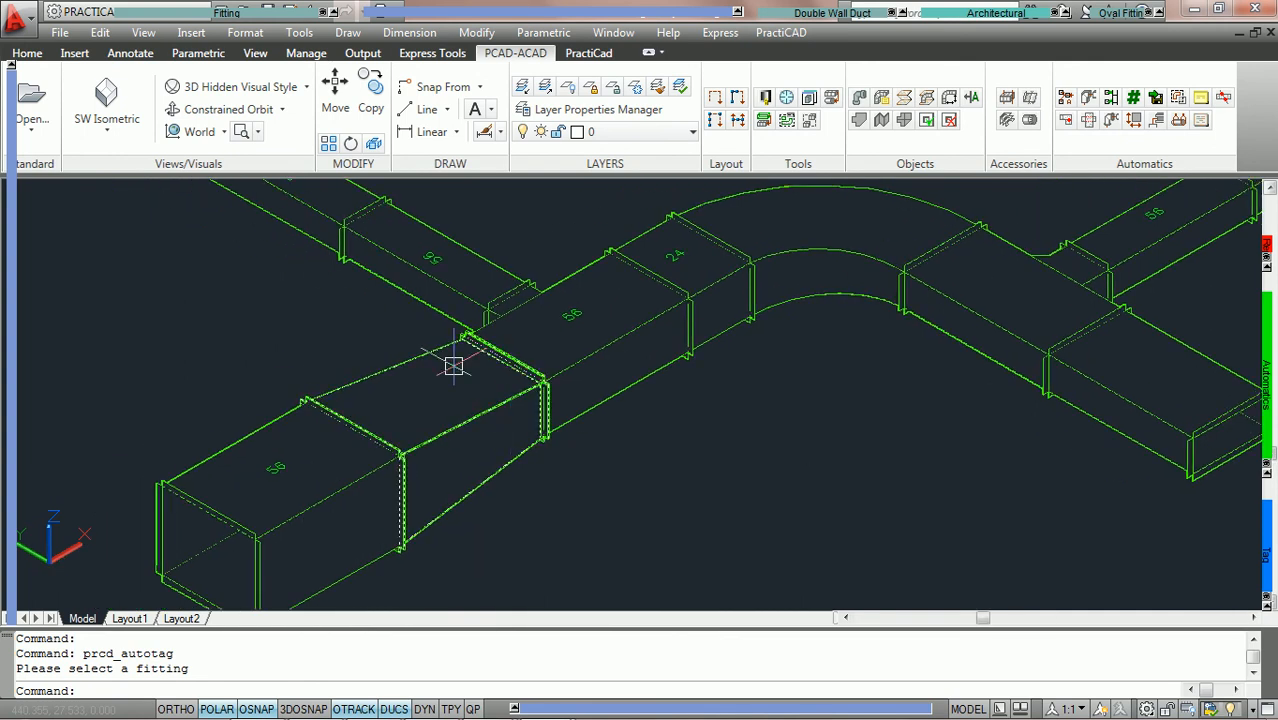
left_click(100, 135)
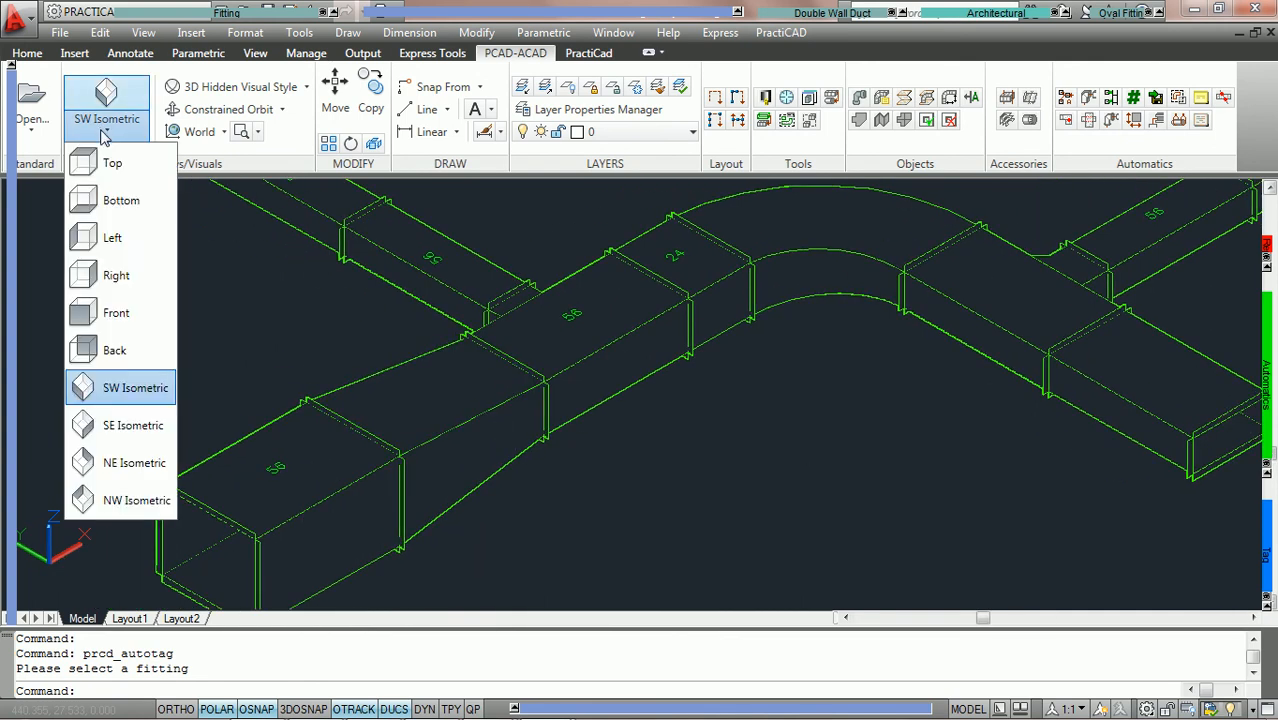
left_click(118, 250)
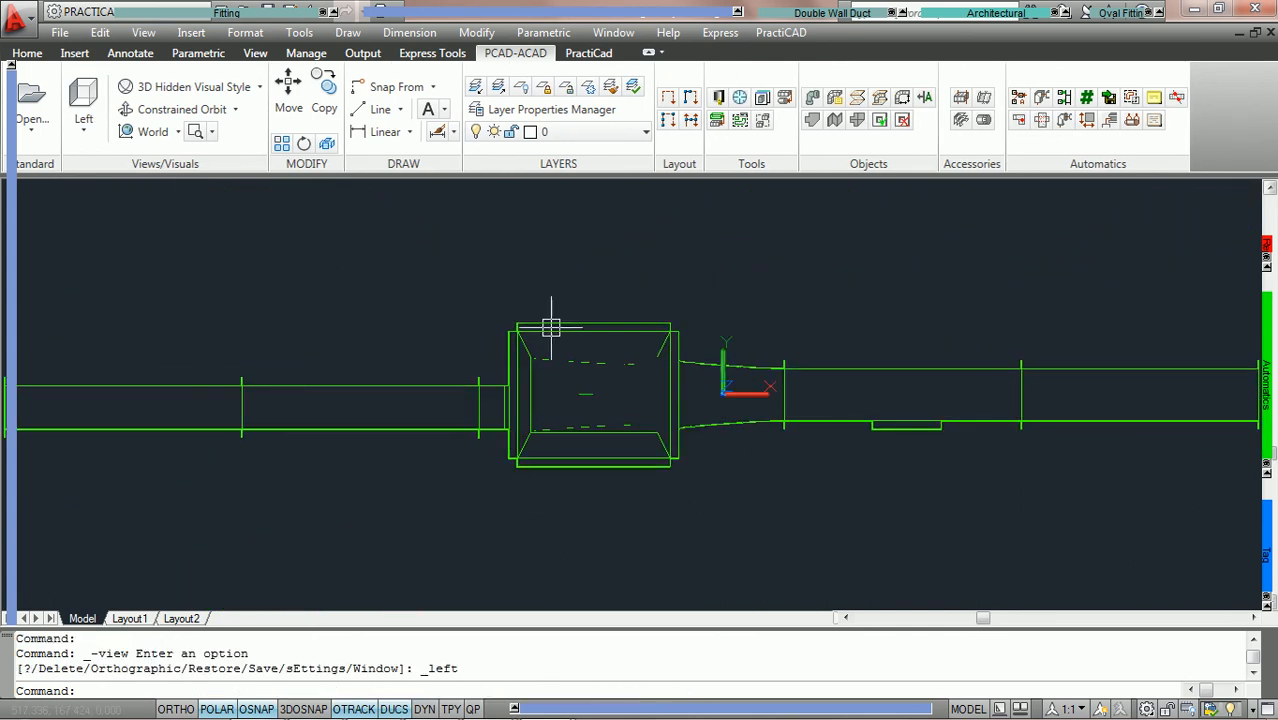
left_click(181, 109)
left_click_drag(437, 234, 590, 398)
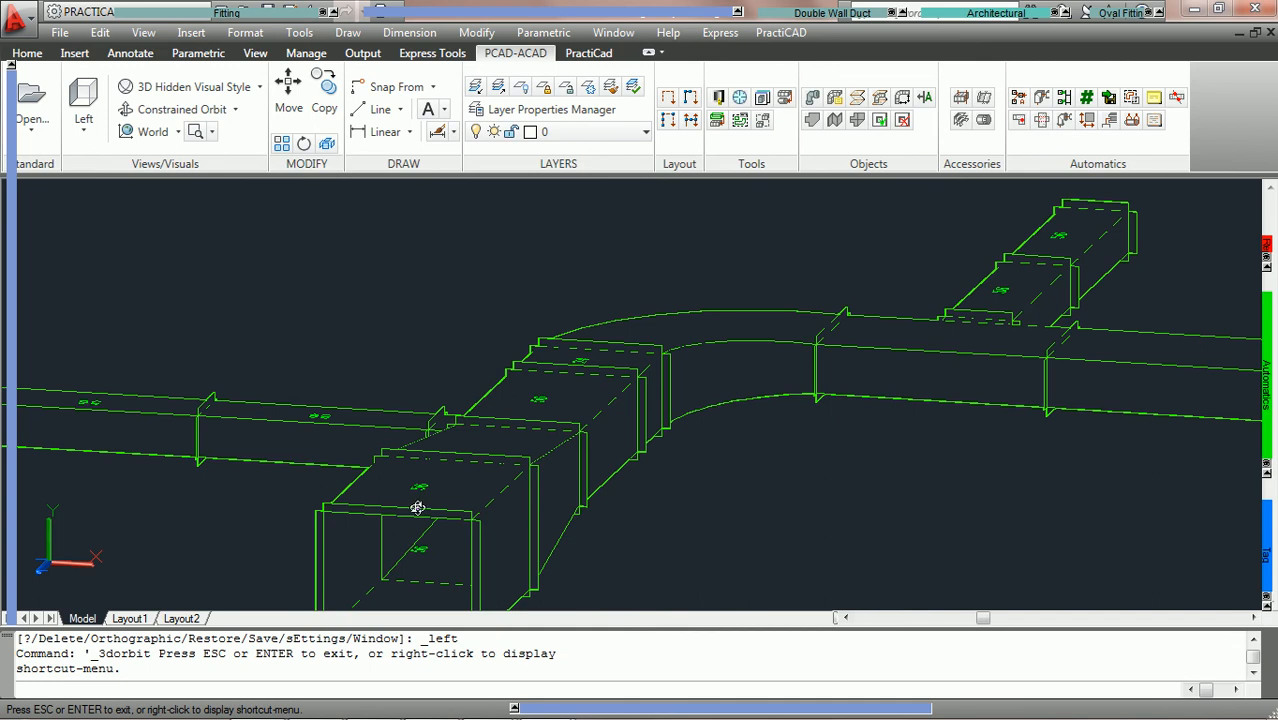
left_click_drag(633, 450, 557, 476)
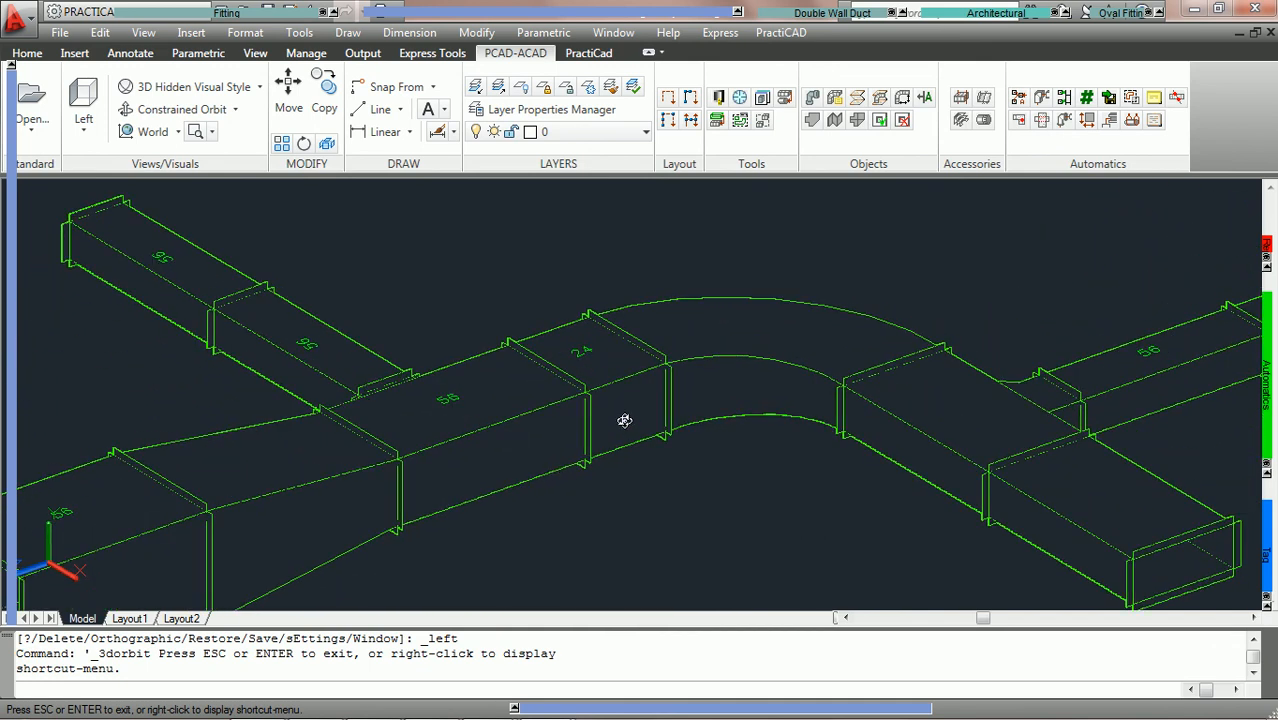
left_click_drag(622, 423, 650, 404)
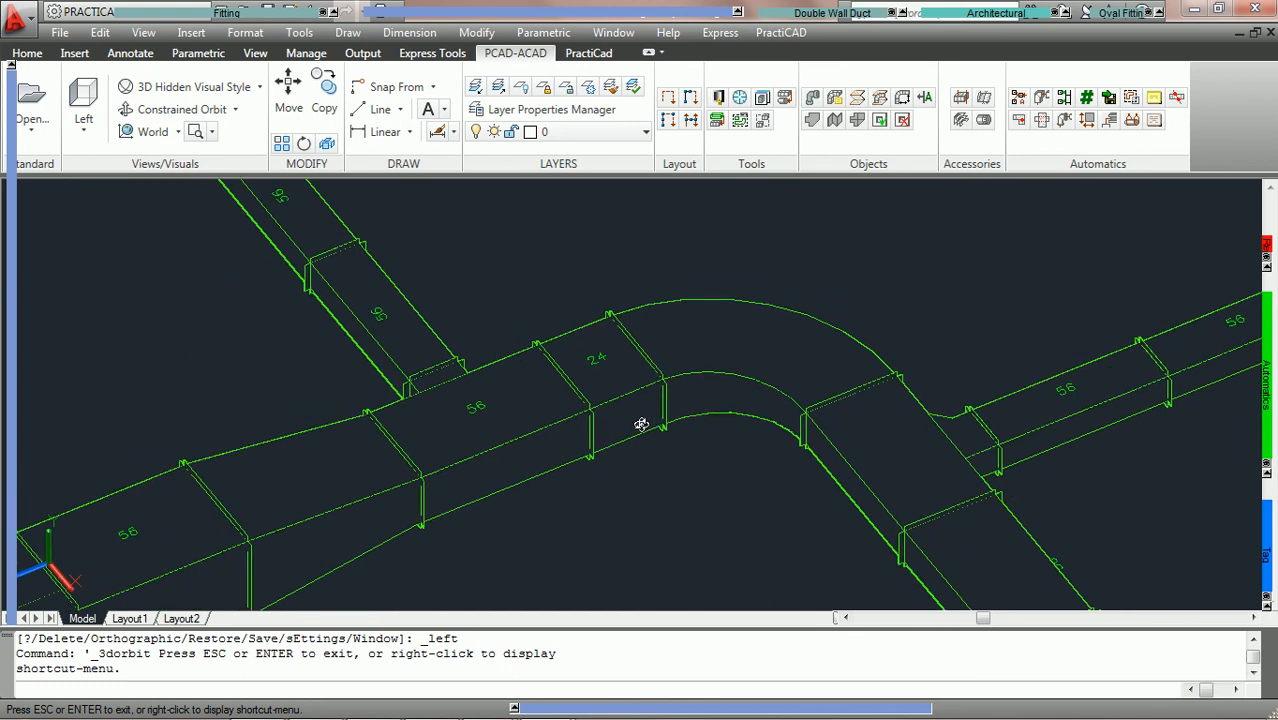
- Set the tagging layer by name to PCAD LAYER 1
left_click_drag(685, 451, 713, 357)
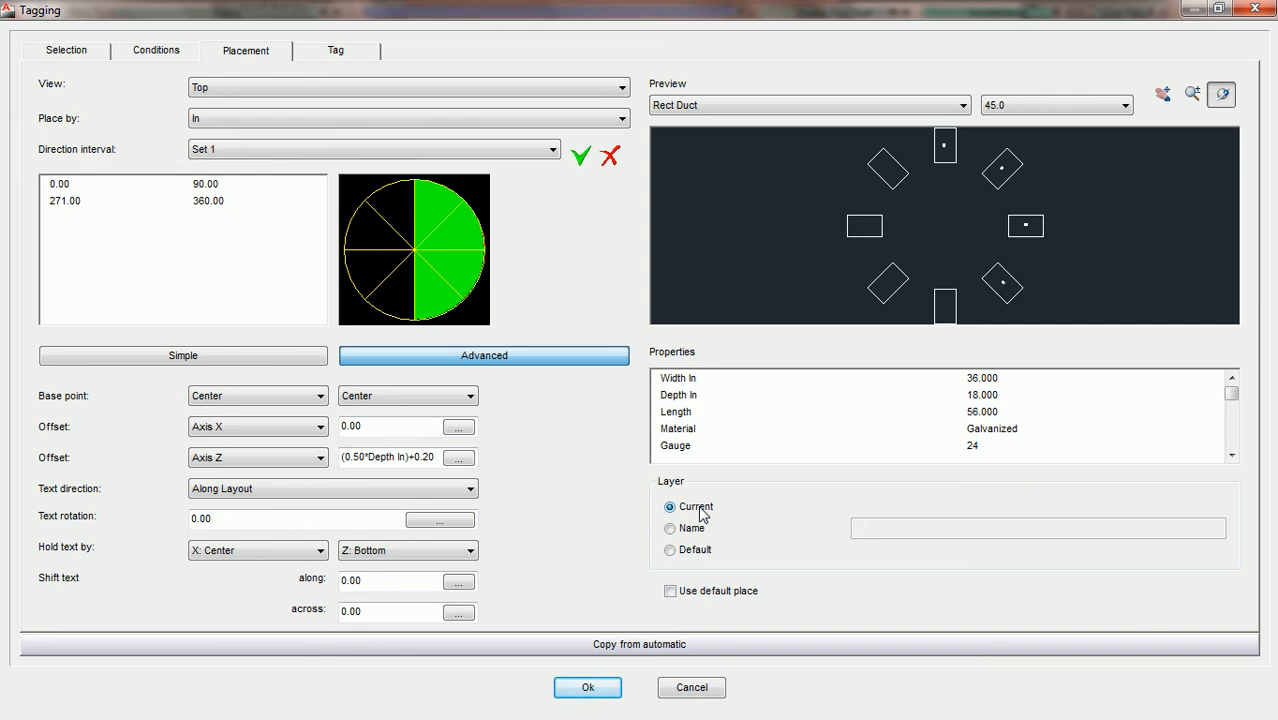
left_click(670, 530)
left_click(935, 529)
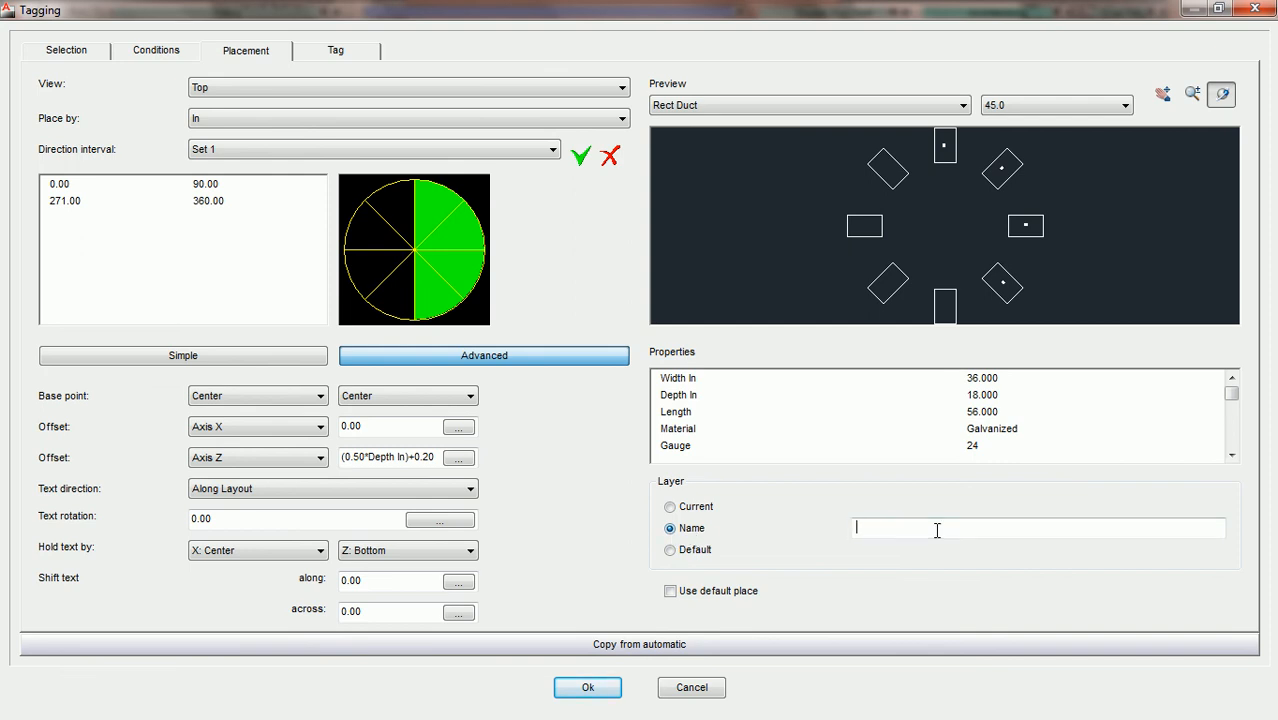
type("PCAD LAYER 1")
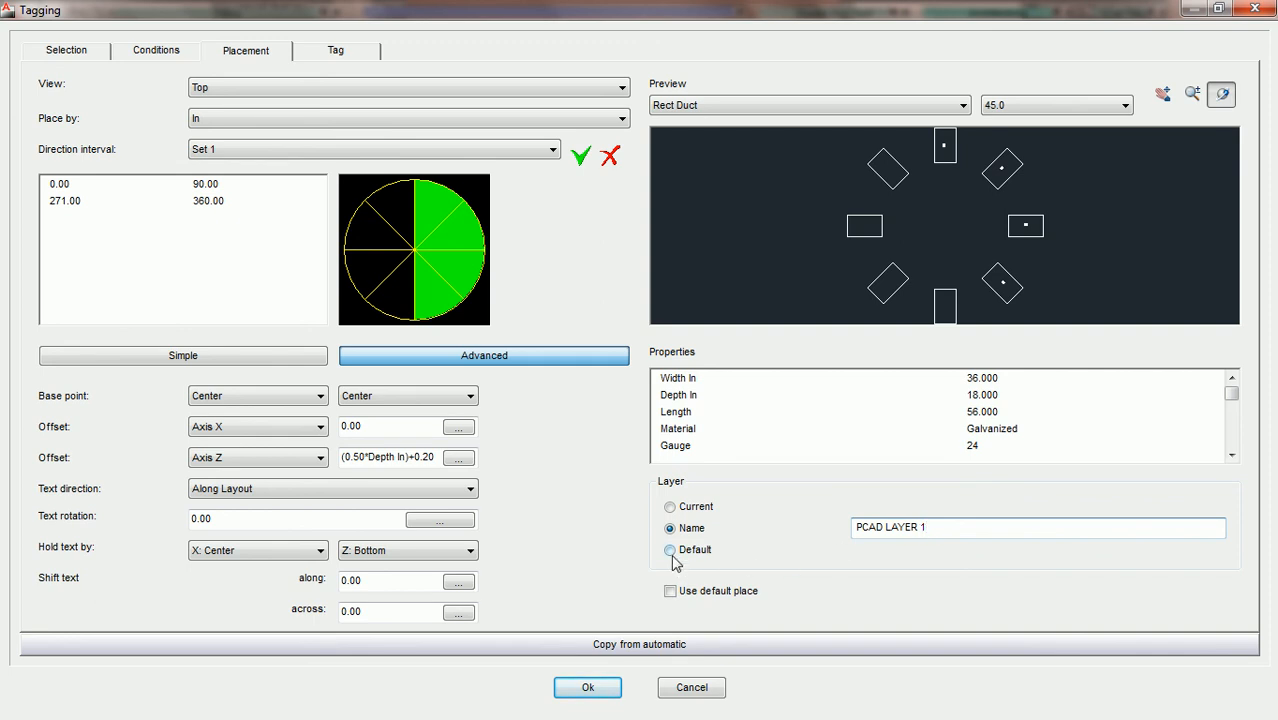
- Clear the layer name and assign the tags to the Default layer instead
left_click_drag(970, 527, 737, 551)
key("BackSpace")
left_click(671, 552)
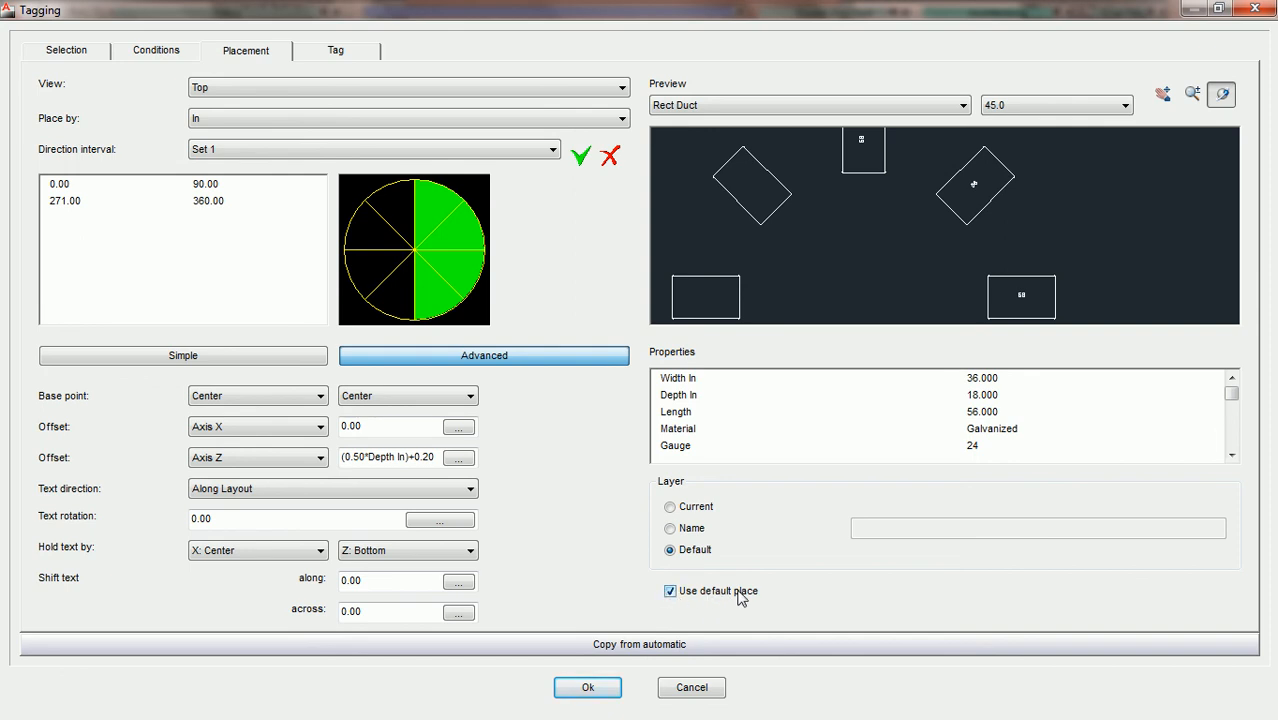
- Turn off Use default place and tag the line forward from the lower end duct
left_click(670, 592)
left_click(590, 688)
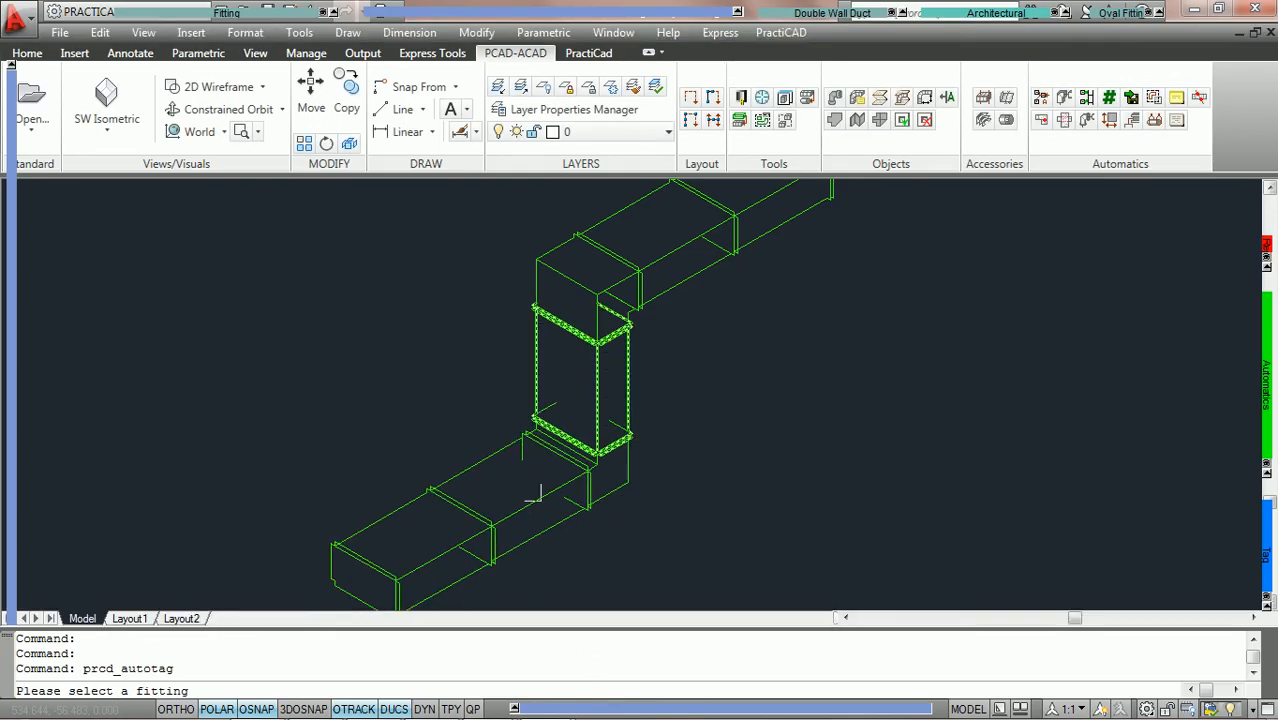
left_click(443, 552)
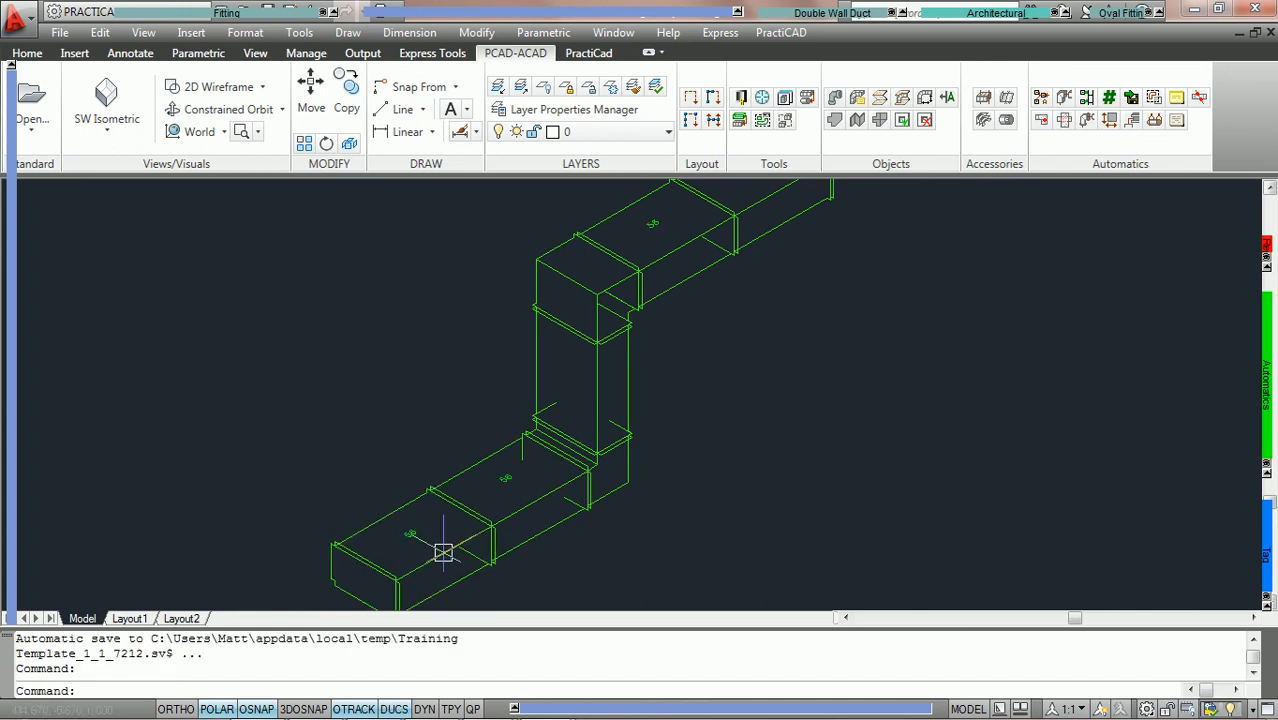
- Erase the length tags from the horizontal ducts on both sides of the vertical riser
middle_click_drag(602, 475, 570, 499)
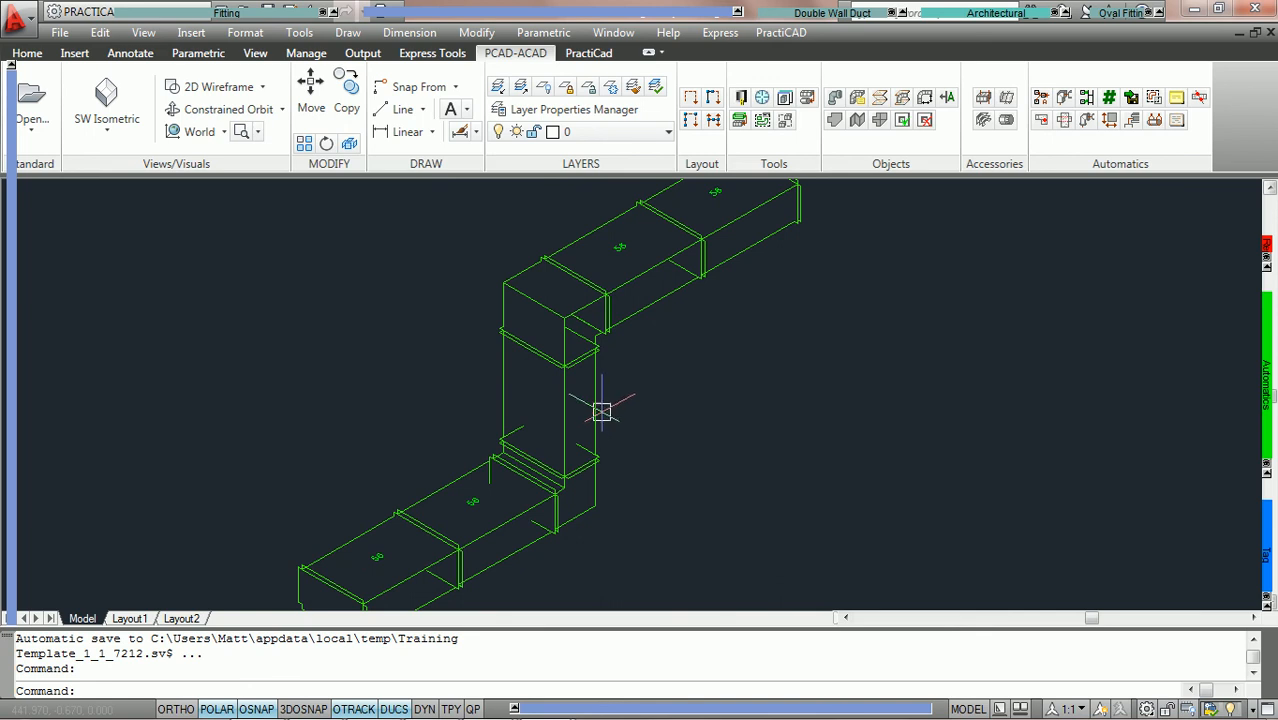
key("ctrl+z")
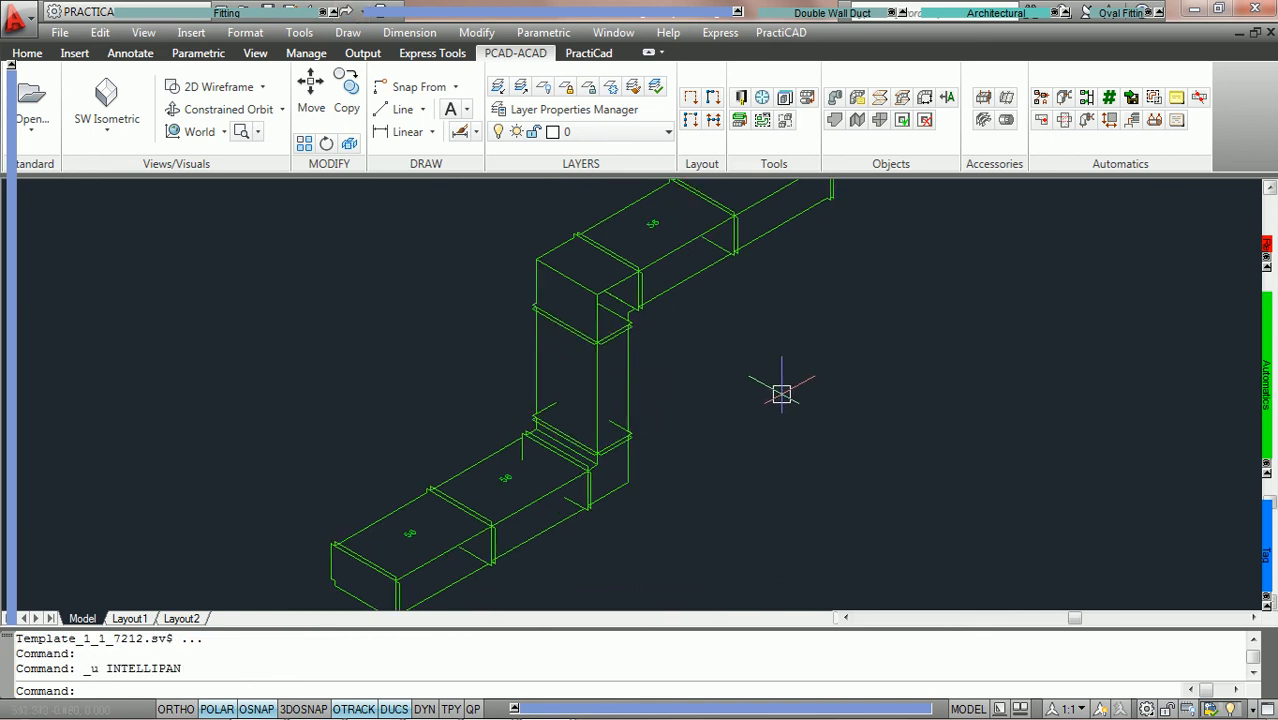
middle_click_drag(791, 365, 777, 389)
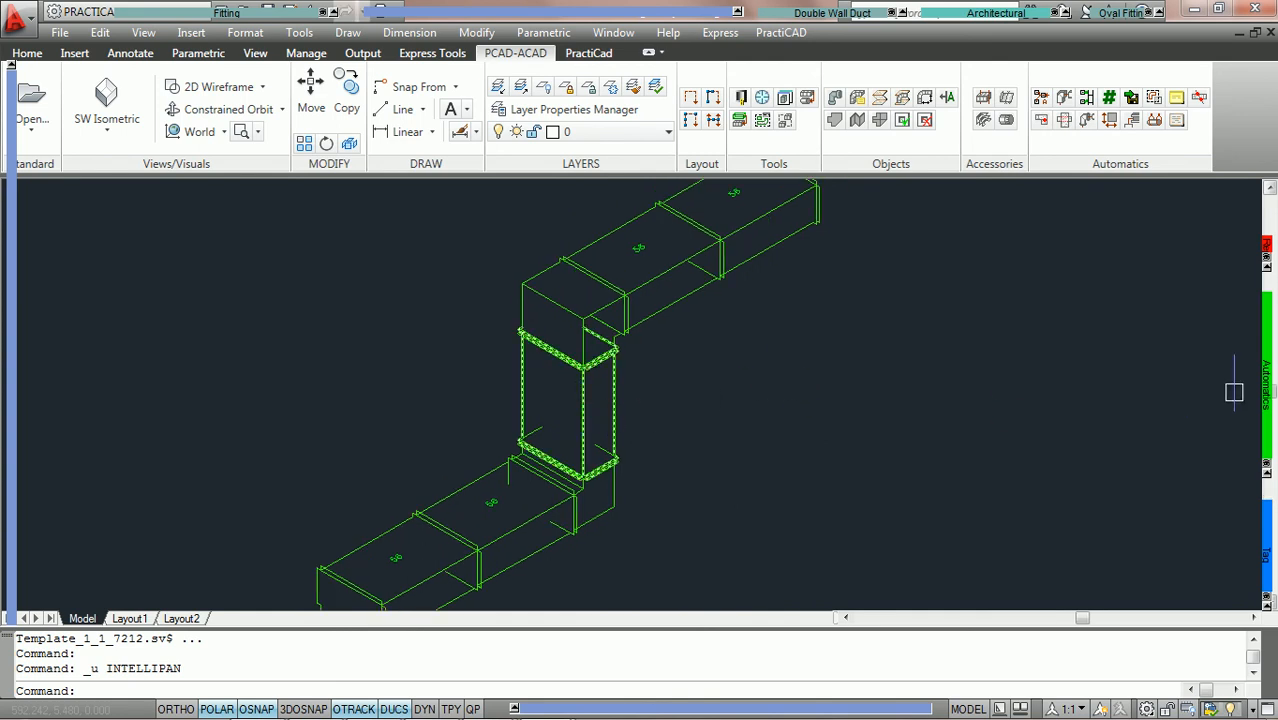
key("Delete")
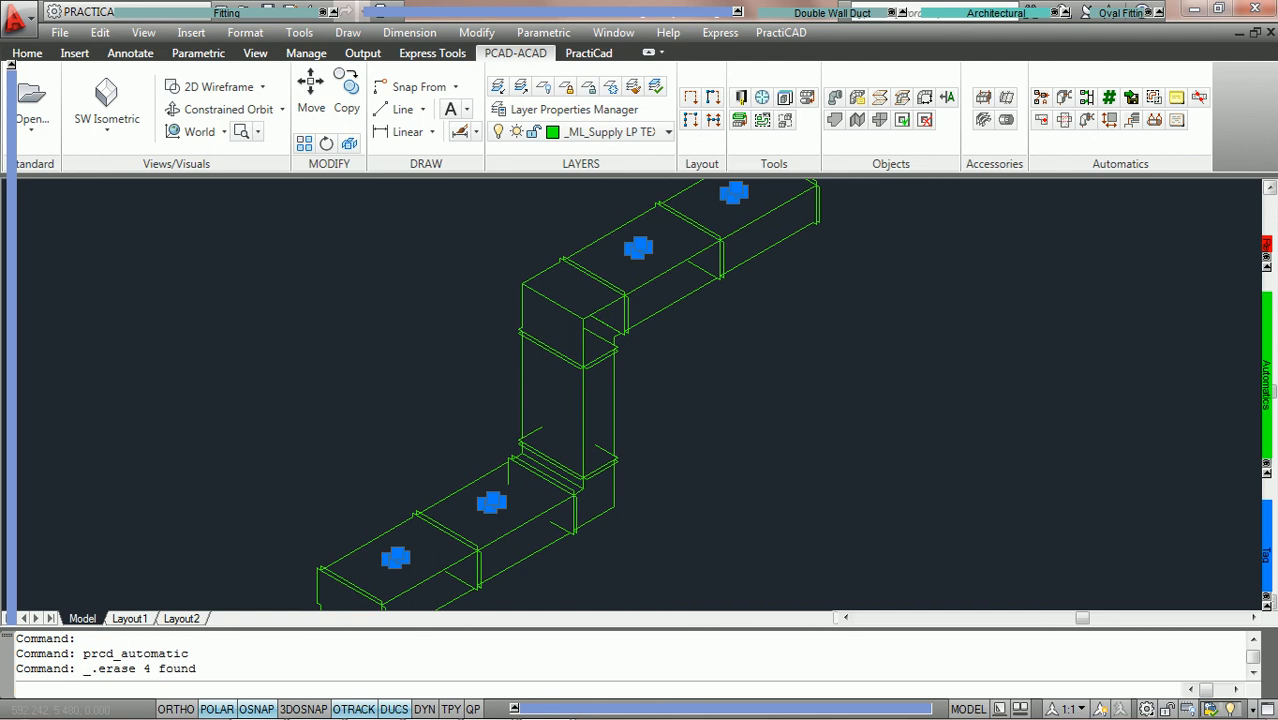
- Turn on Use default place in the tagging placement and tag the line again from the lower end duct
left_click(1177, 98)
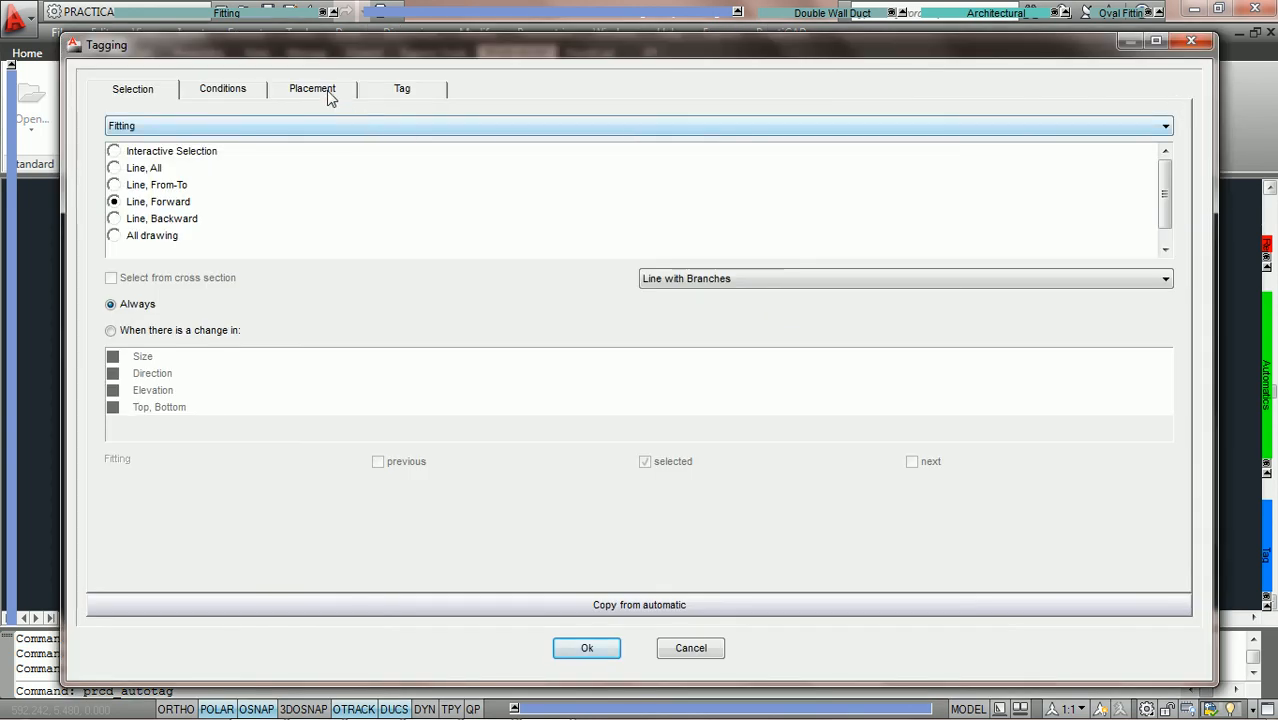
left_click(326, 91)
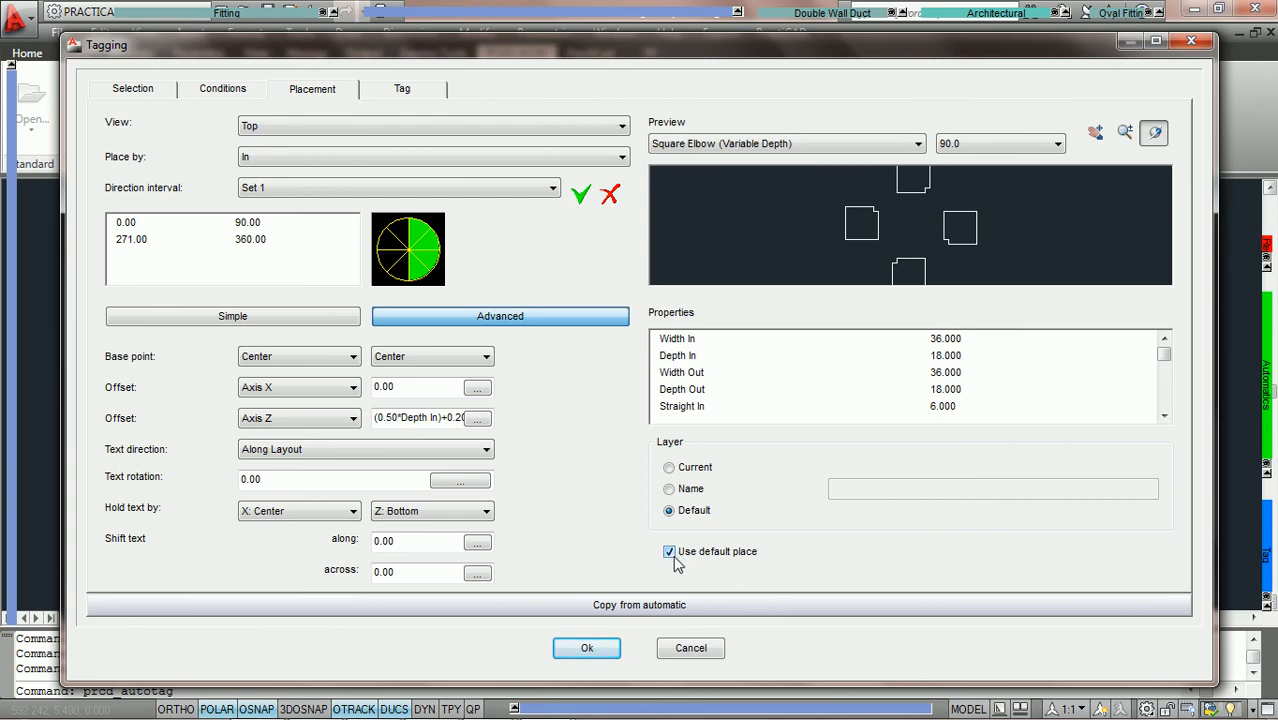
left_click(590, 649)
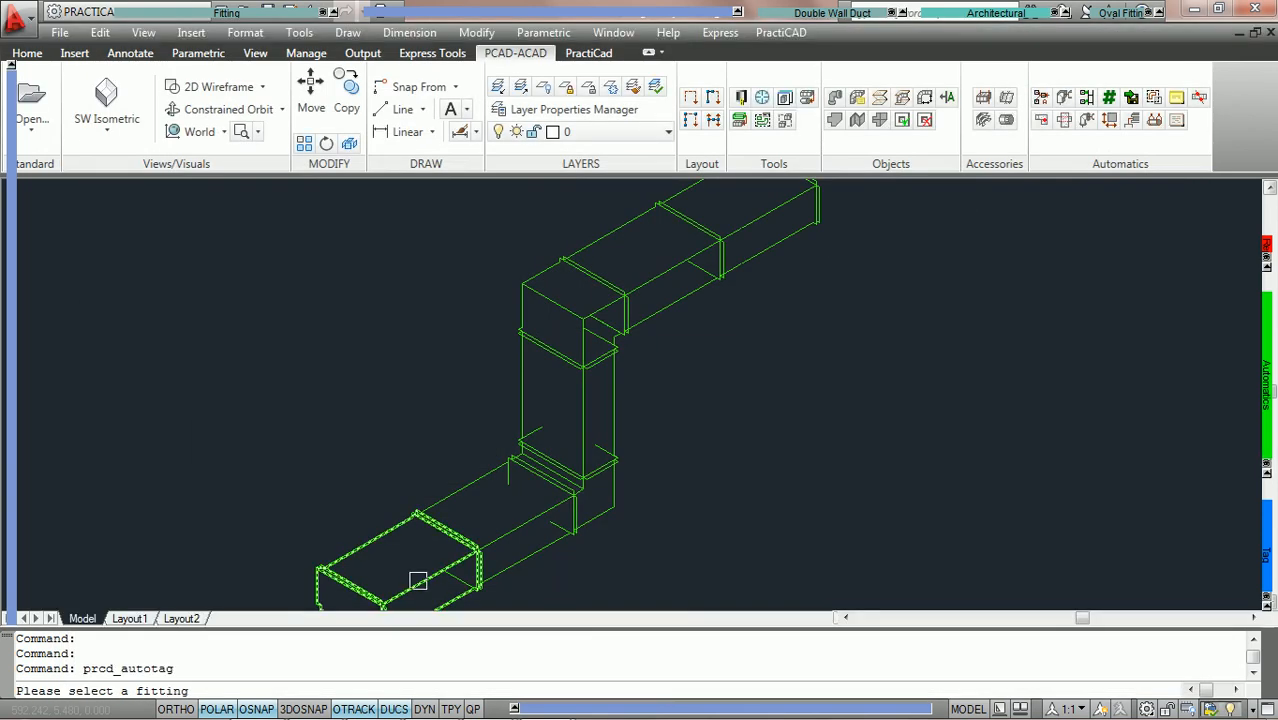
left_click(420, 563)
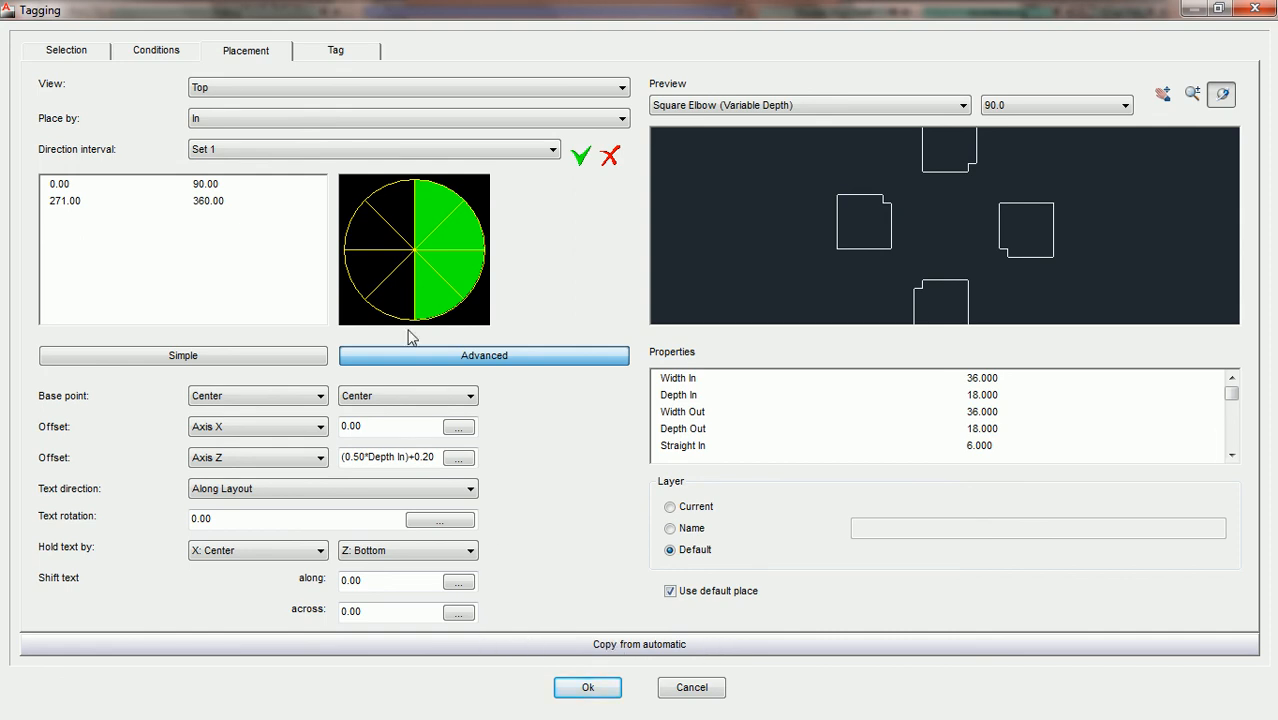
- Review the tagging's settings pages and copy in the settings of the automatic 1-Length Tag Gr16 LGr25 from Size Tag Autos (SW)
left_click(335, 56)
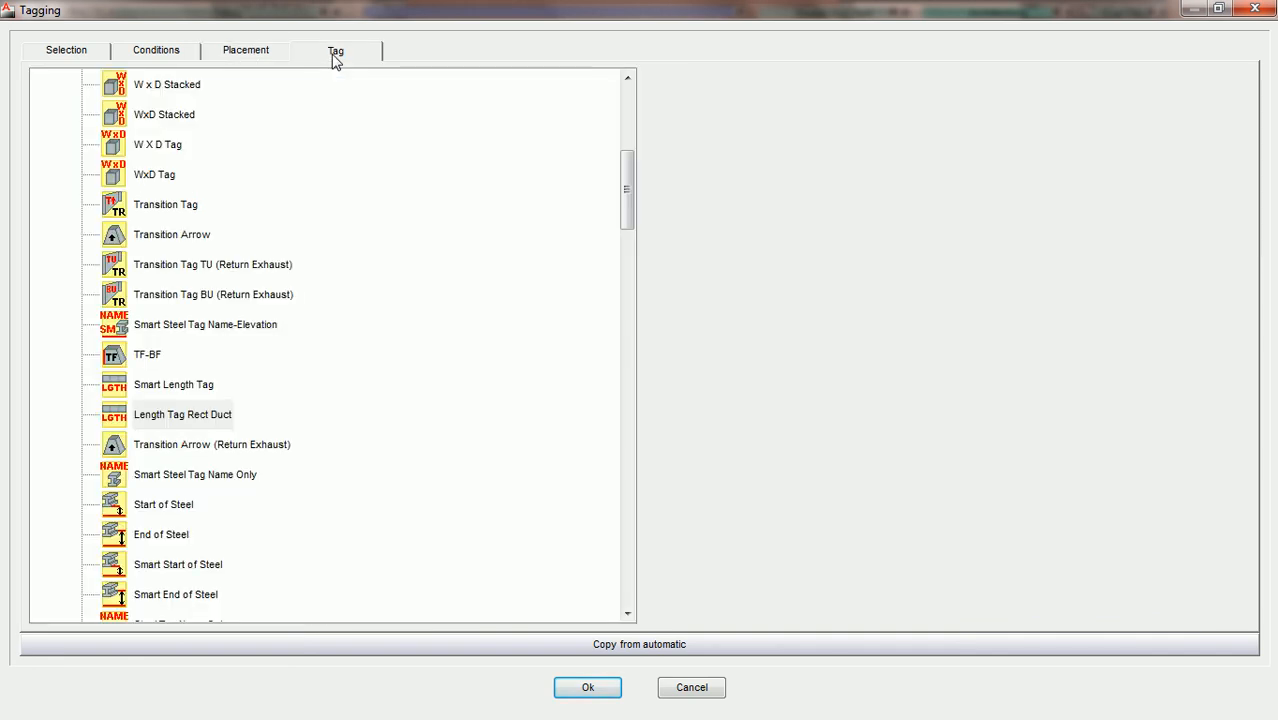
left_click(177, 53)
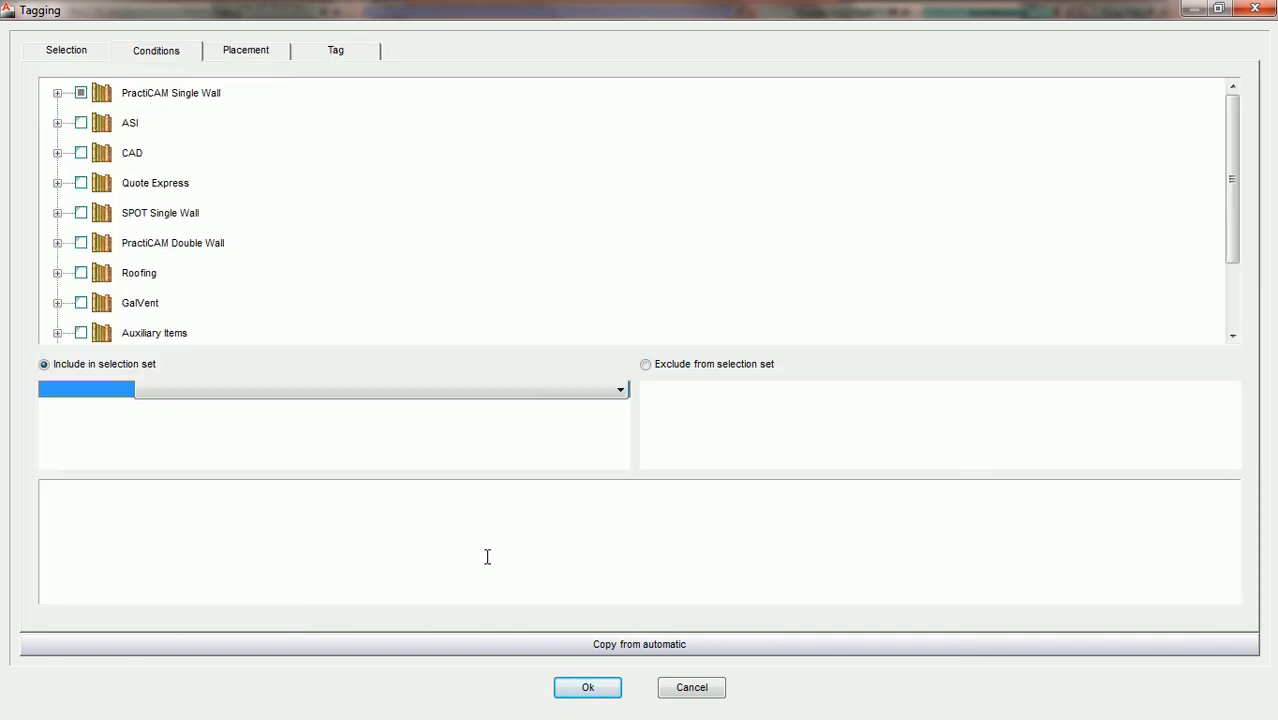
left_click(66, 53)
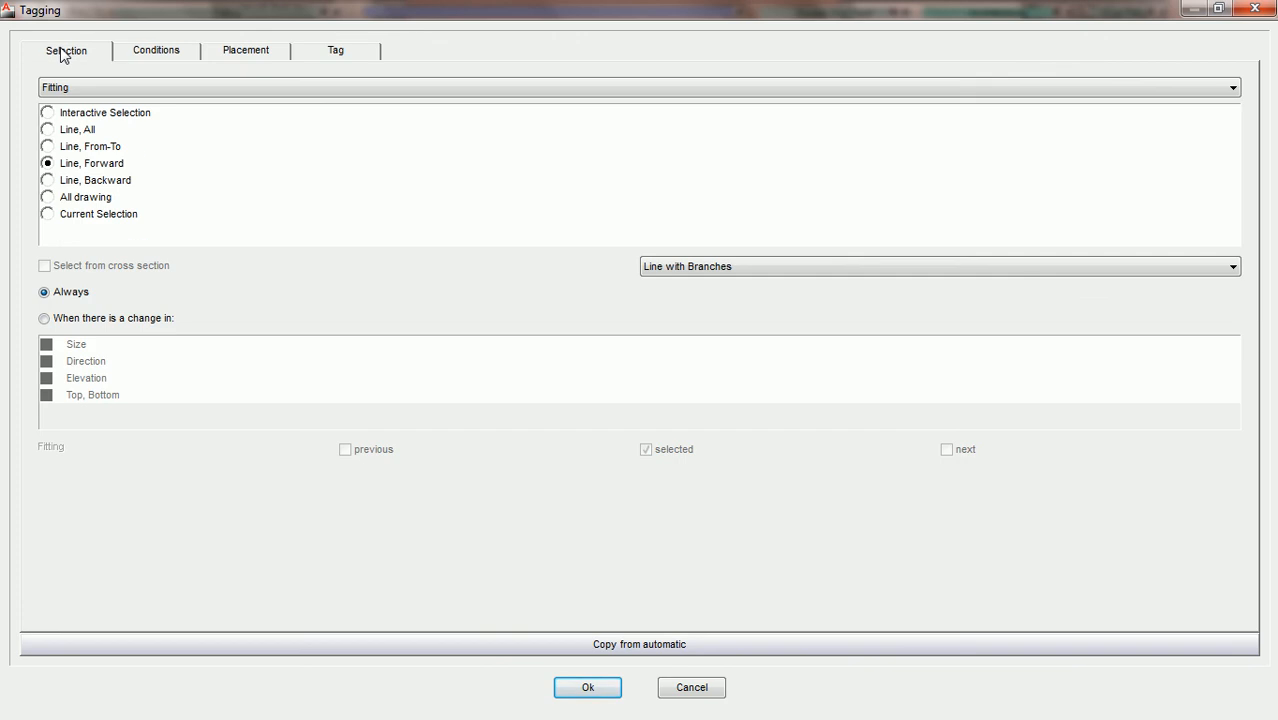
left_click(258, 52)
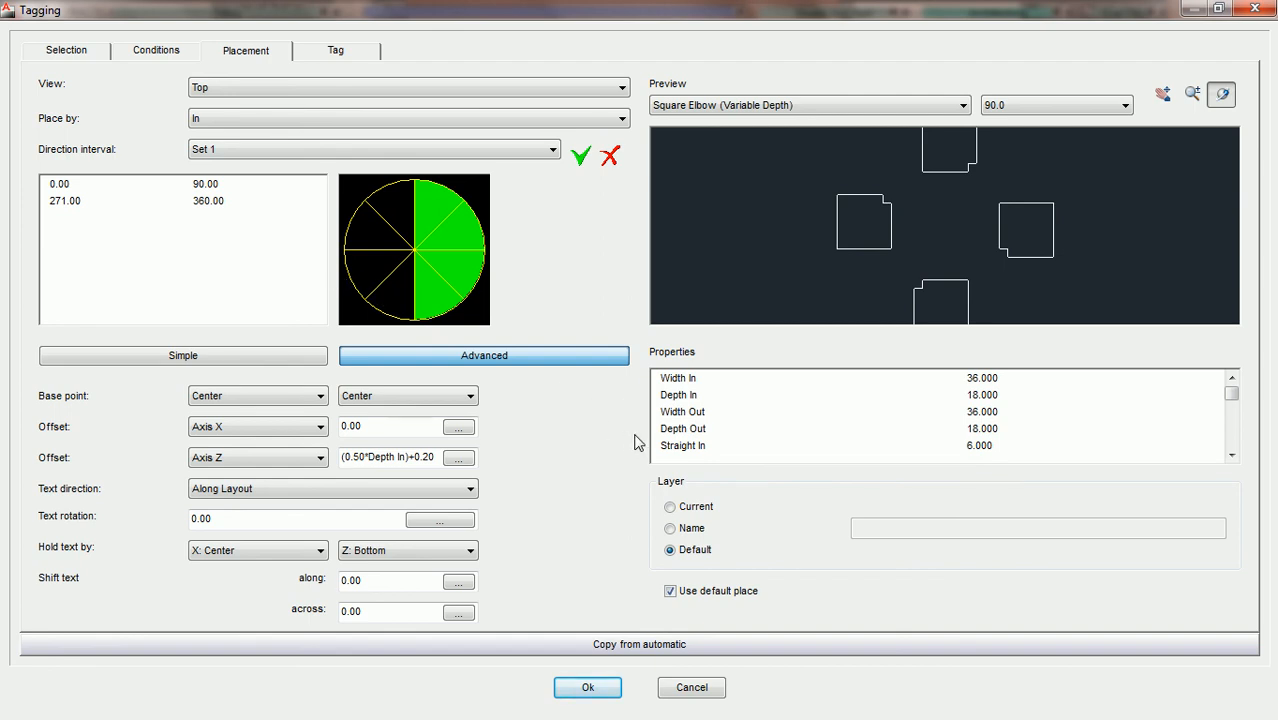
left_click(625, 648)
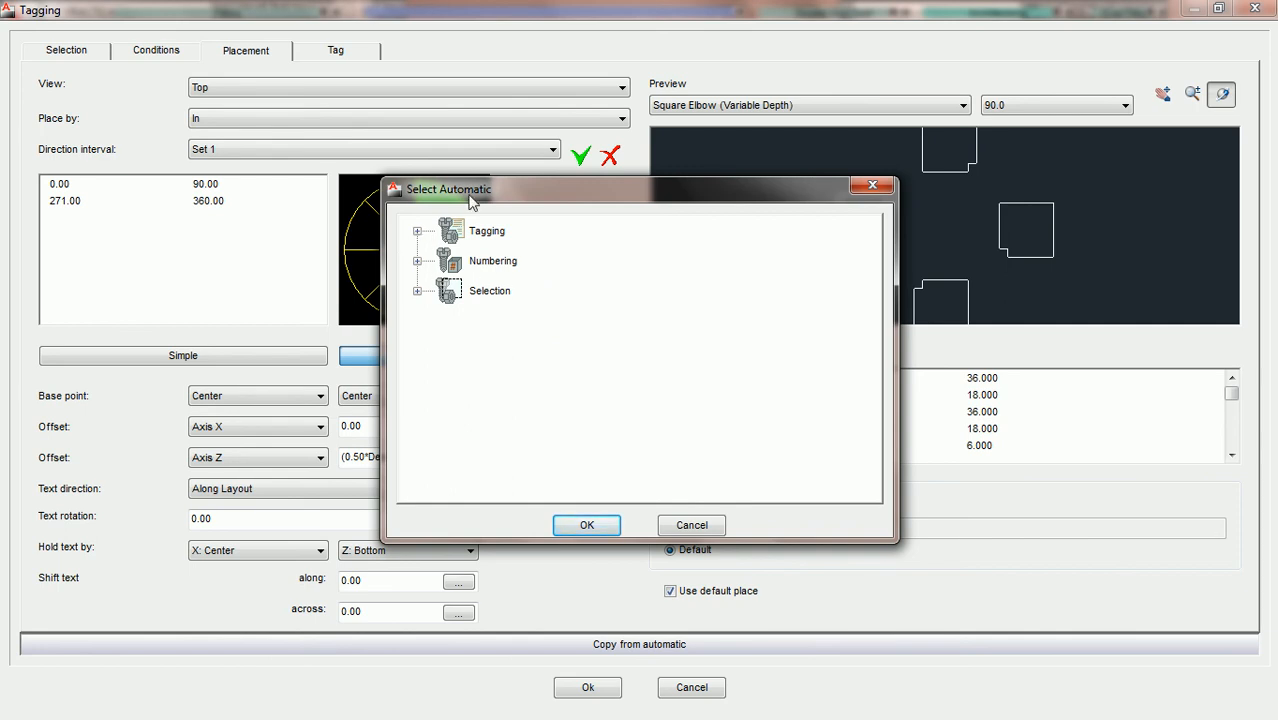
left_click_drag(480, 192, 622, 201)
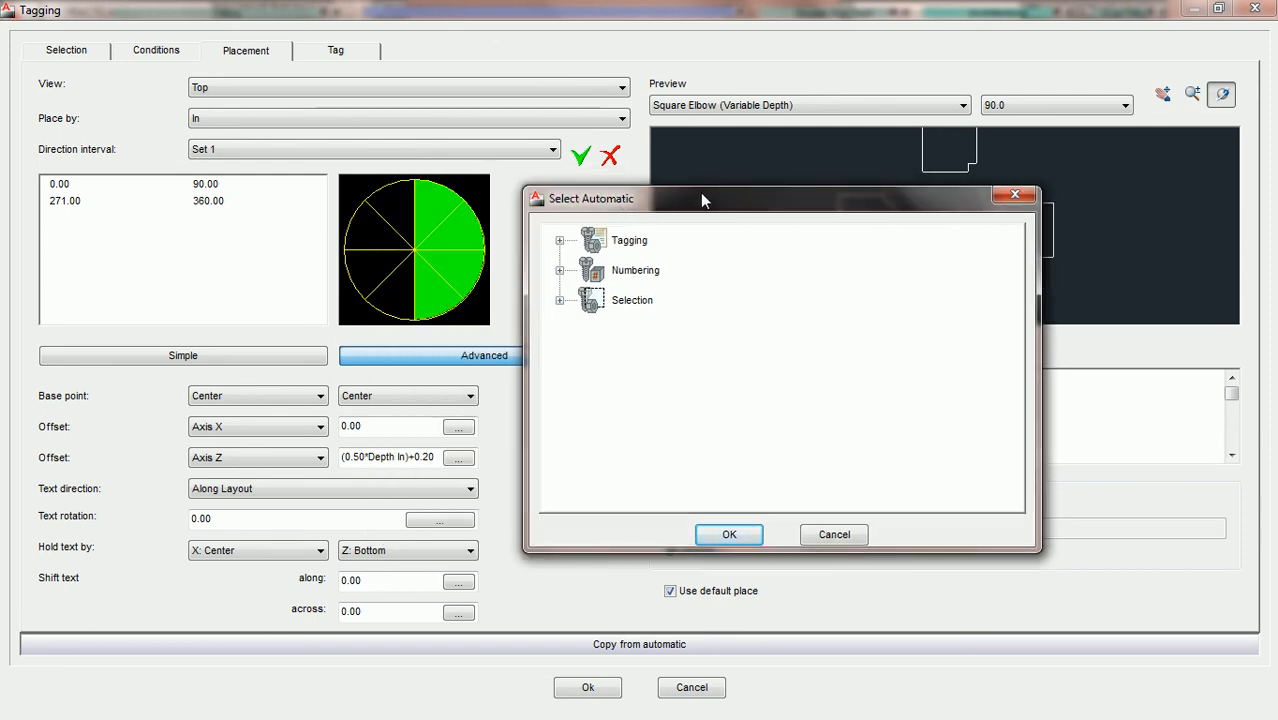
left_click_drag(700, 195, 560, 160)
left_click(417, 203)
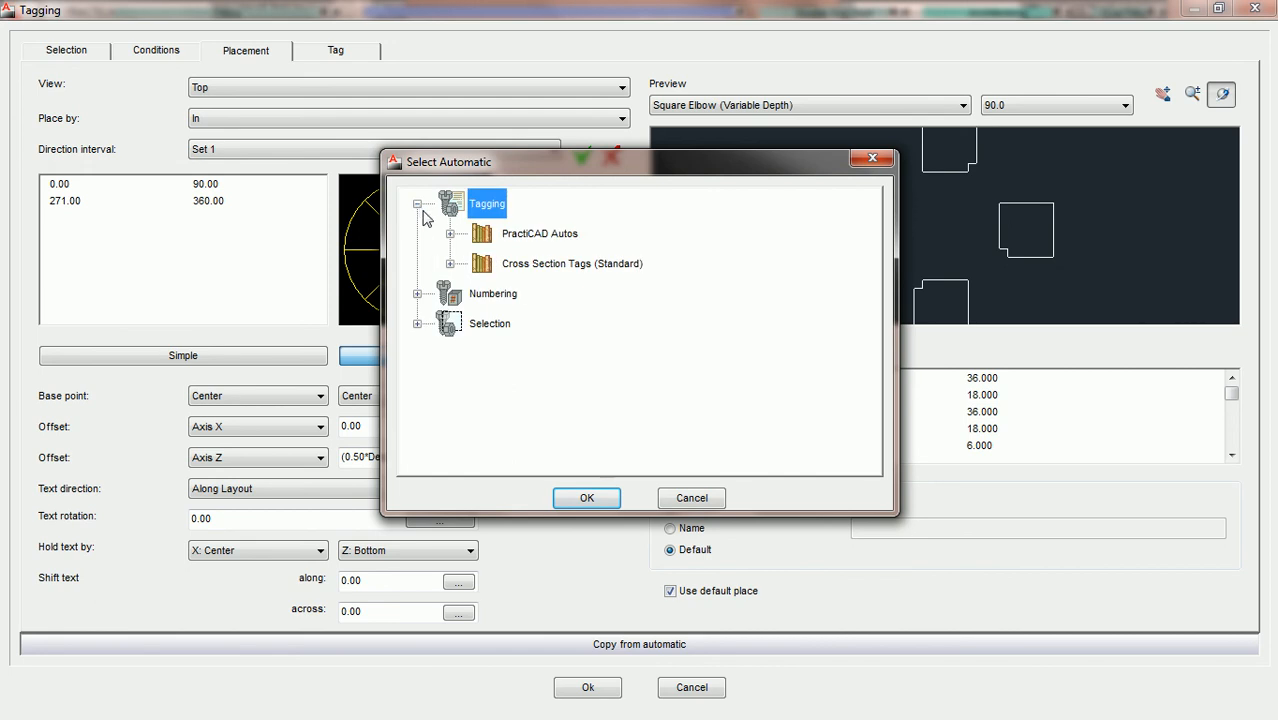
left_click(450, 233)
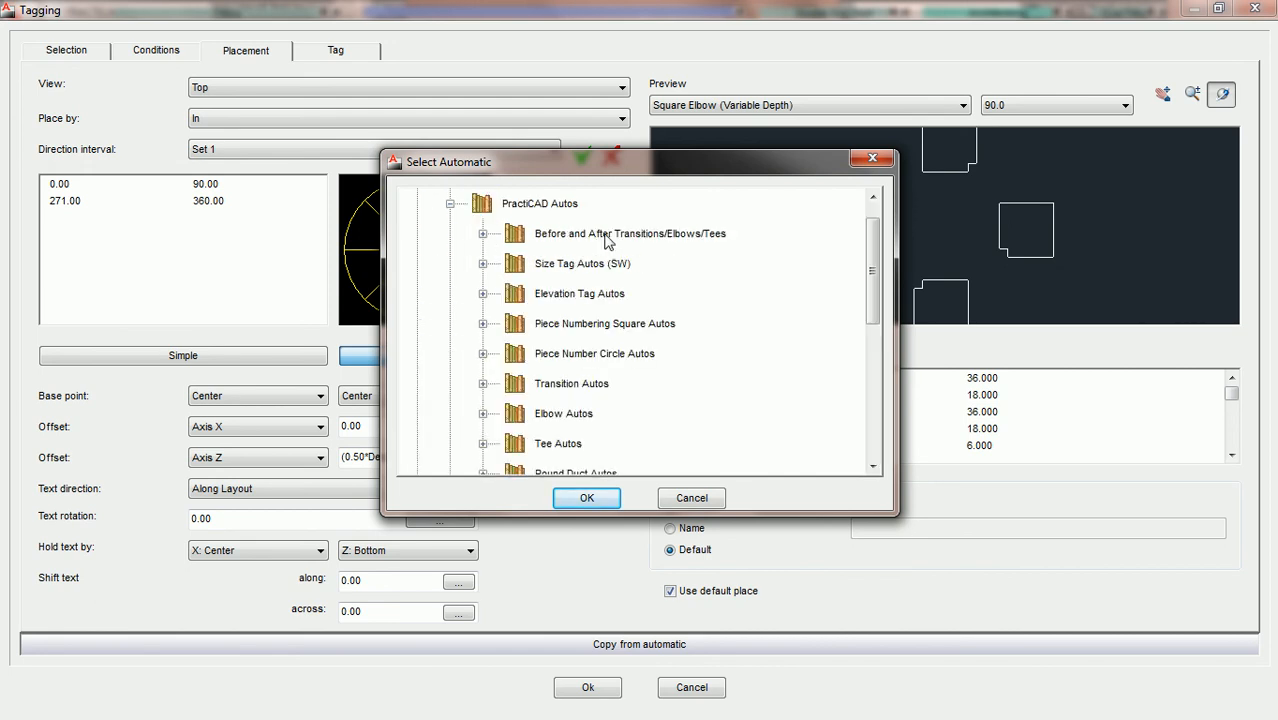
left_click(483, 263)
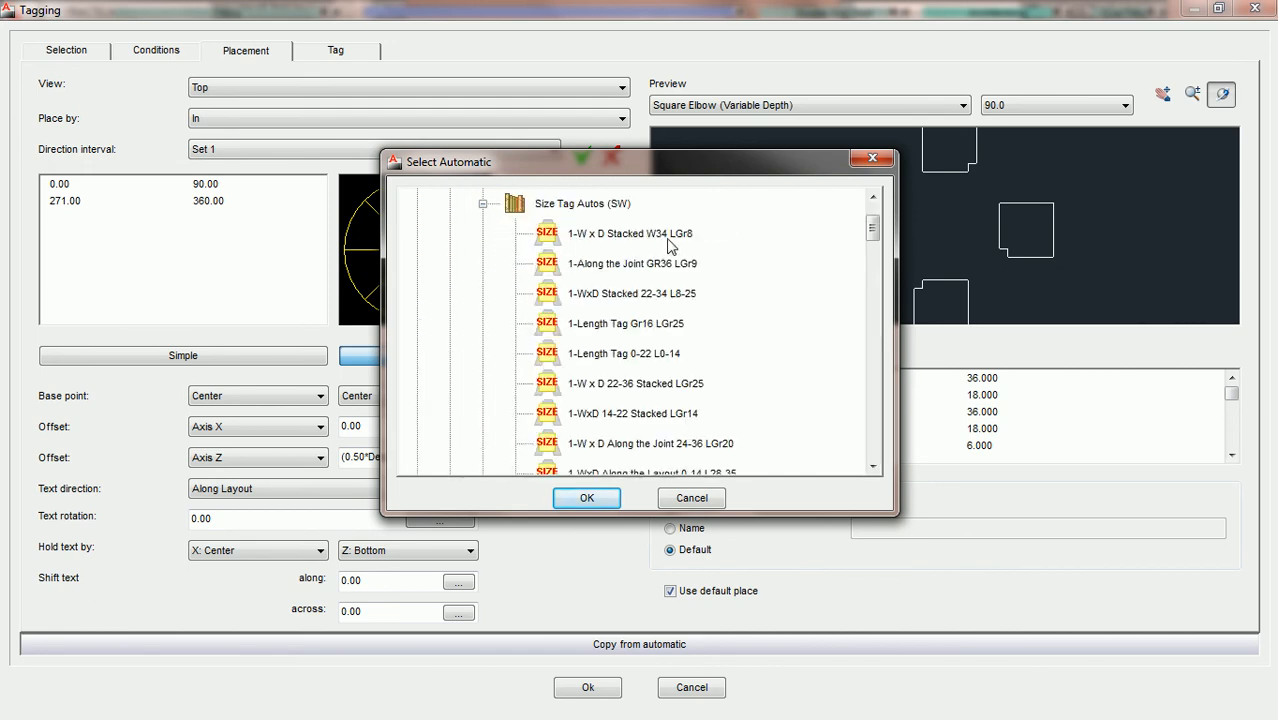
double_click(625, 327)
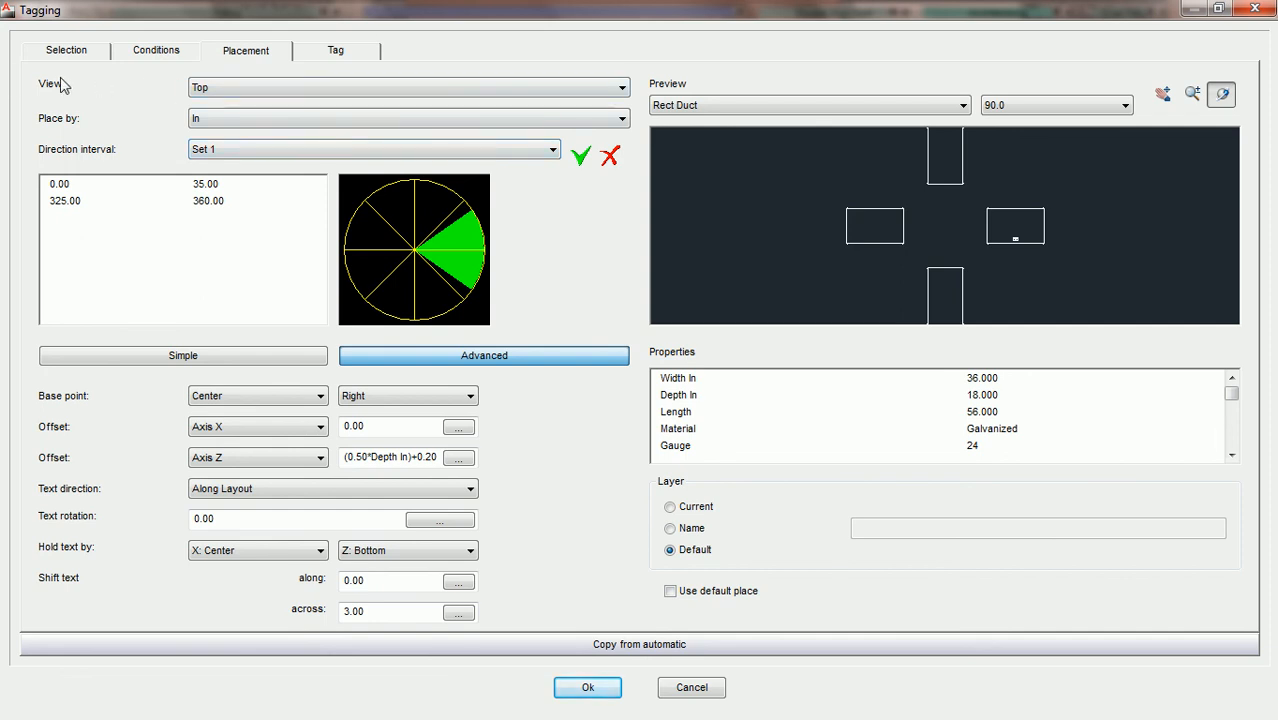
- Examine direction interval Set 2 of the copied automatic's placement settings
left_click(508, 156)
left_click(512, 181)
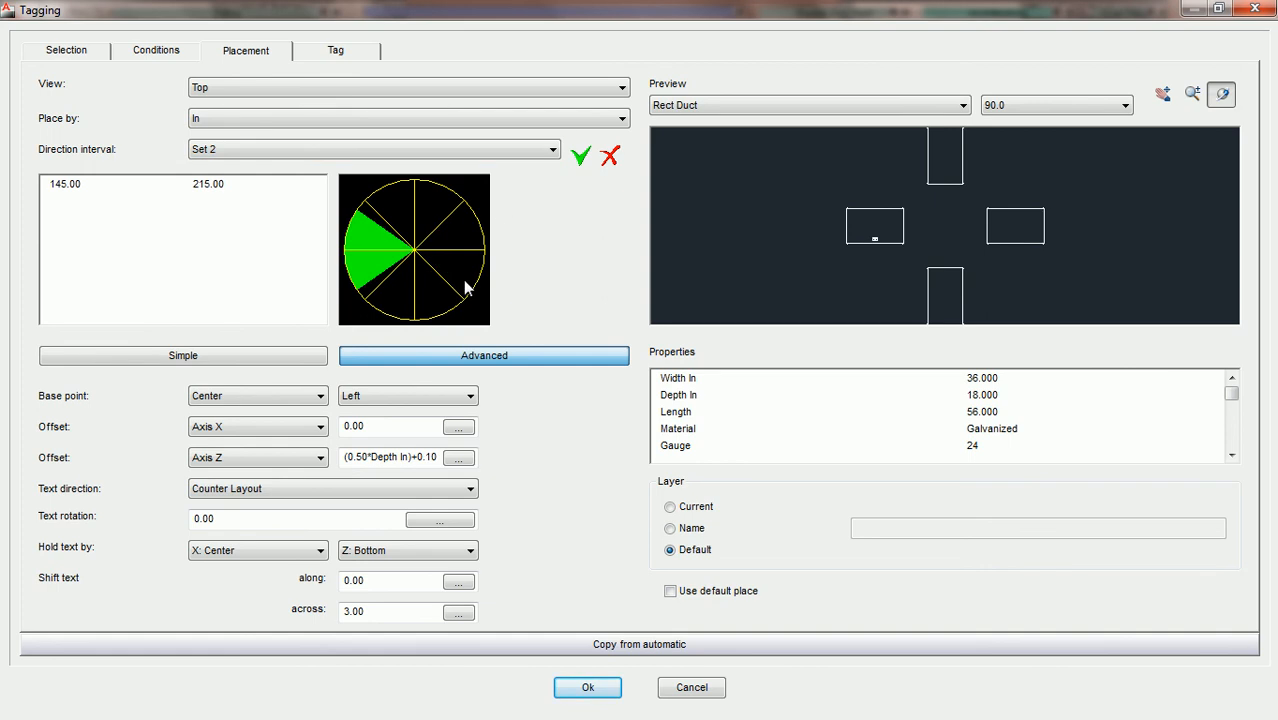